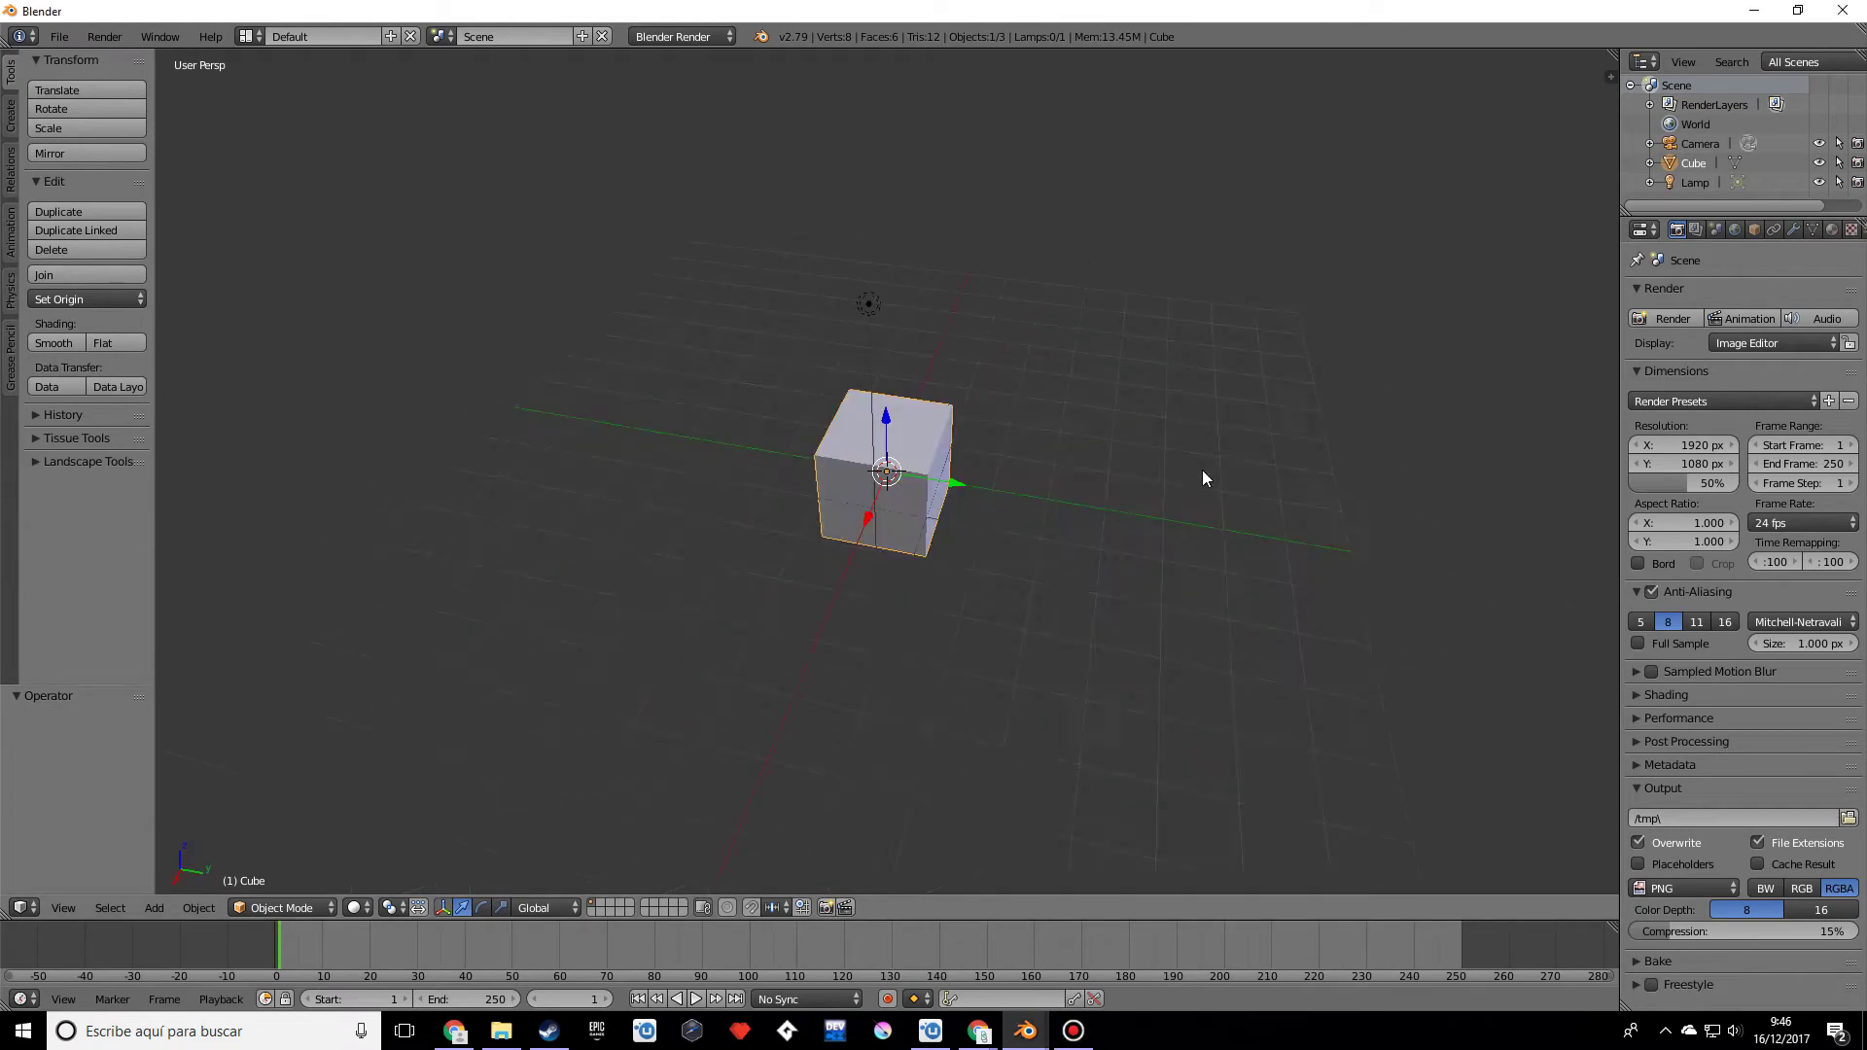
# Step: Select all and delete the default cube, camera and lamp
pyautogui.moveTo(1202, 470); pyautogui.dragTo(1287, 480, button='middle')
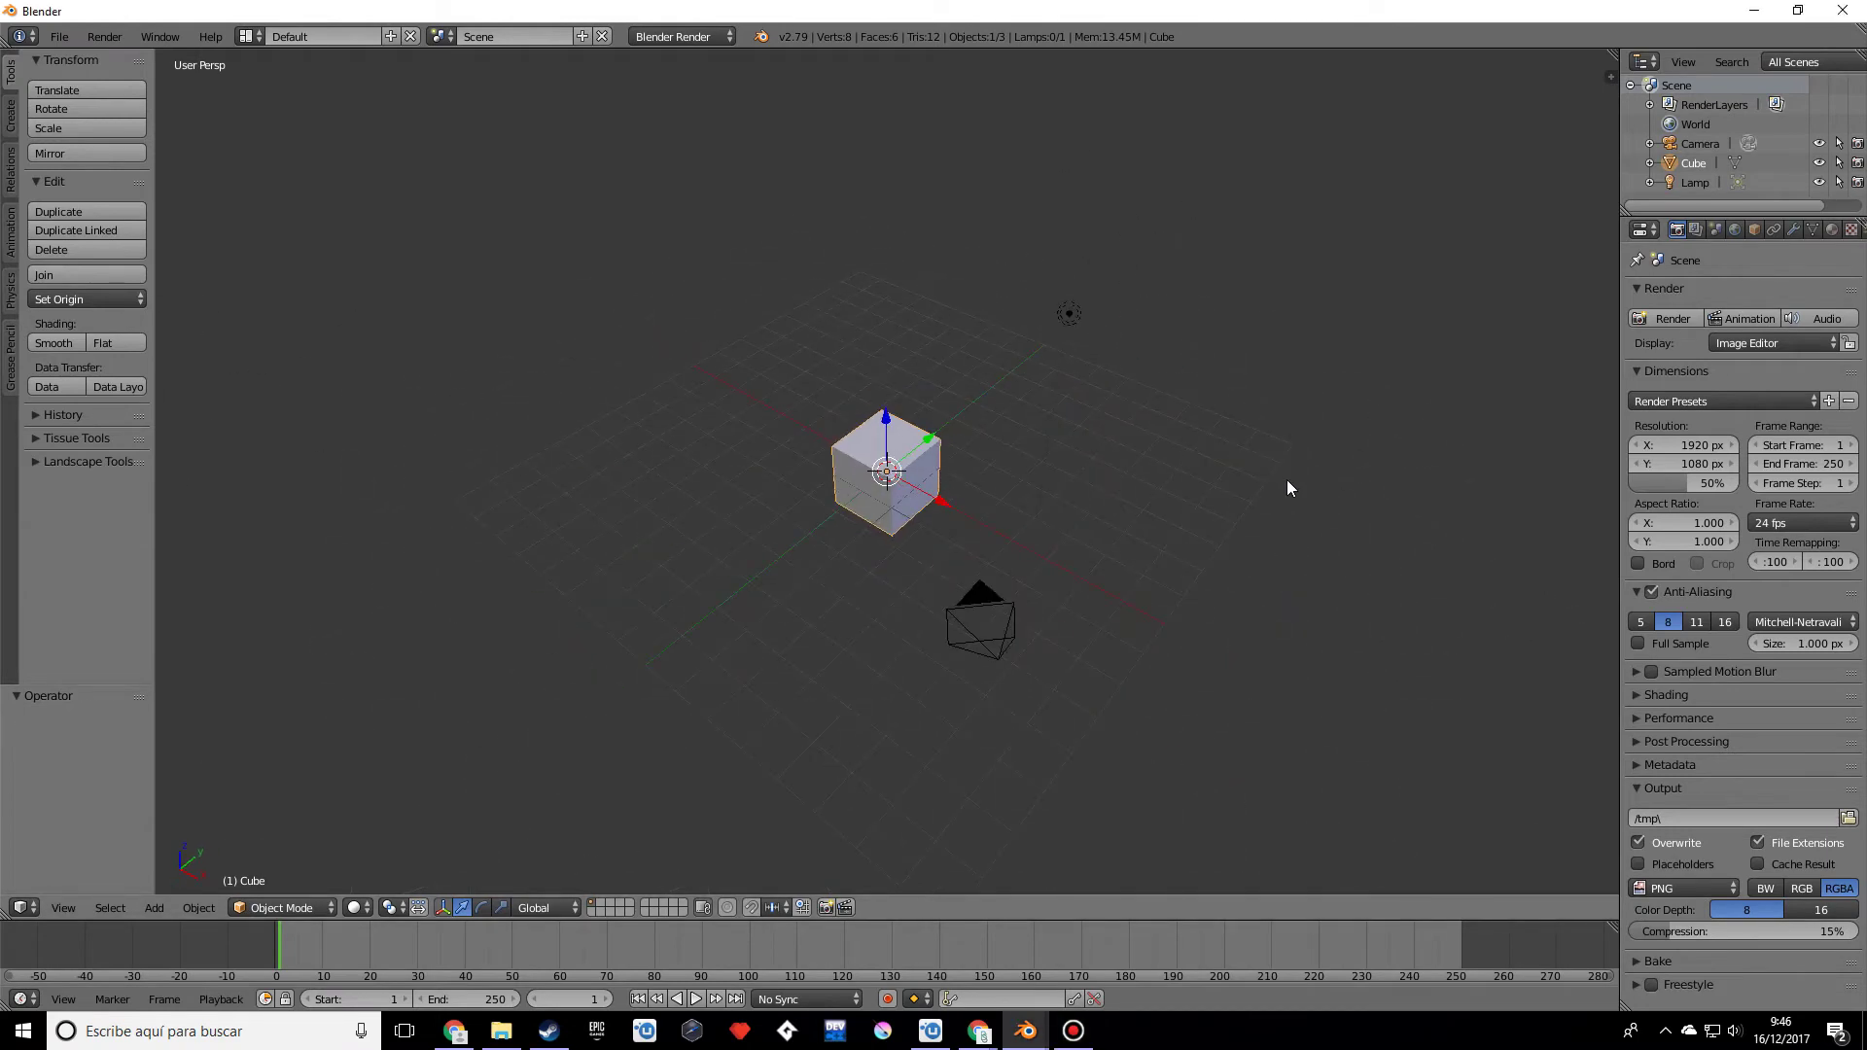
pyautogui.press('a')
pyautogui.press('a')
pyautogui.press('x')
pyautogui.click(1287, 481)
pyautogui.moveTo(1287, 480); pyautogui.dragTo(1212, 476, button='middle')
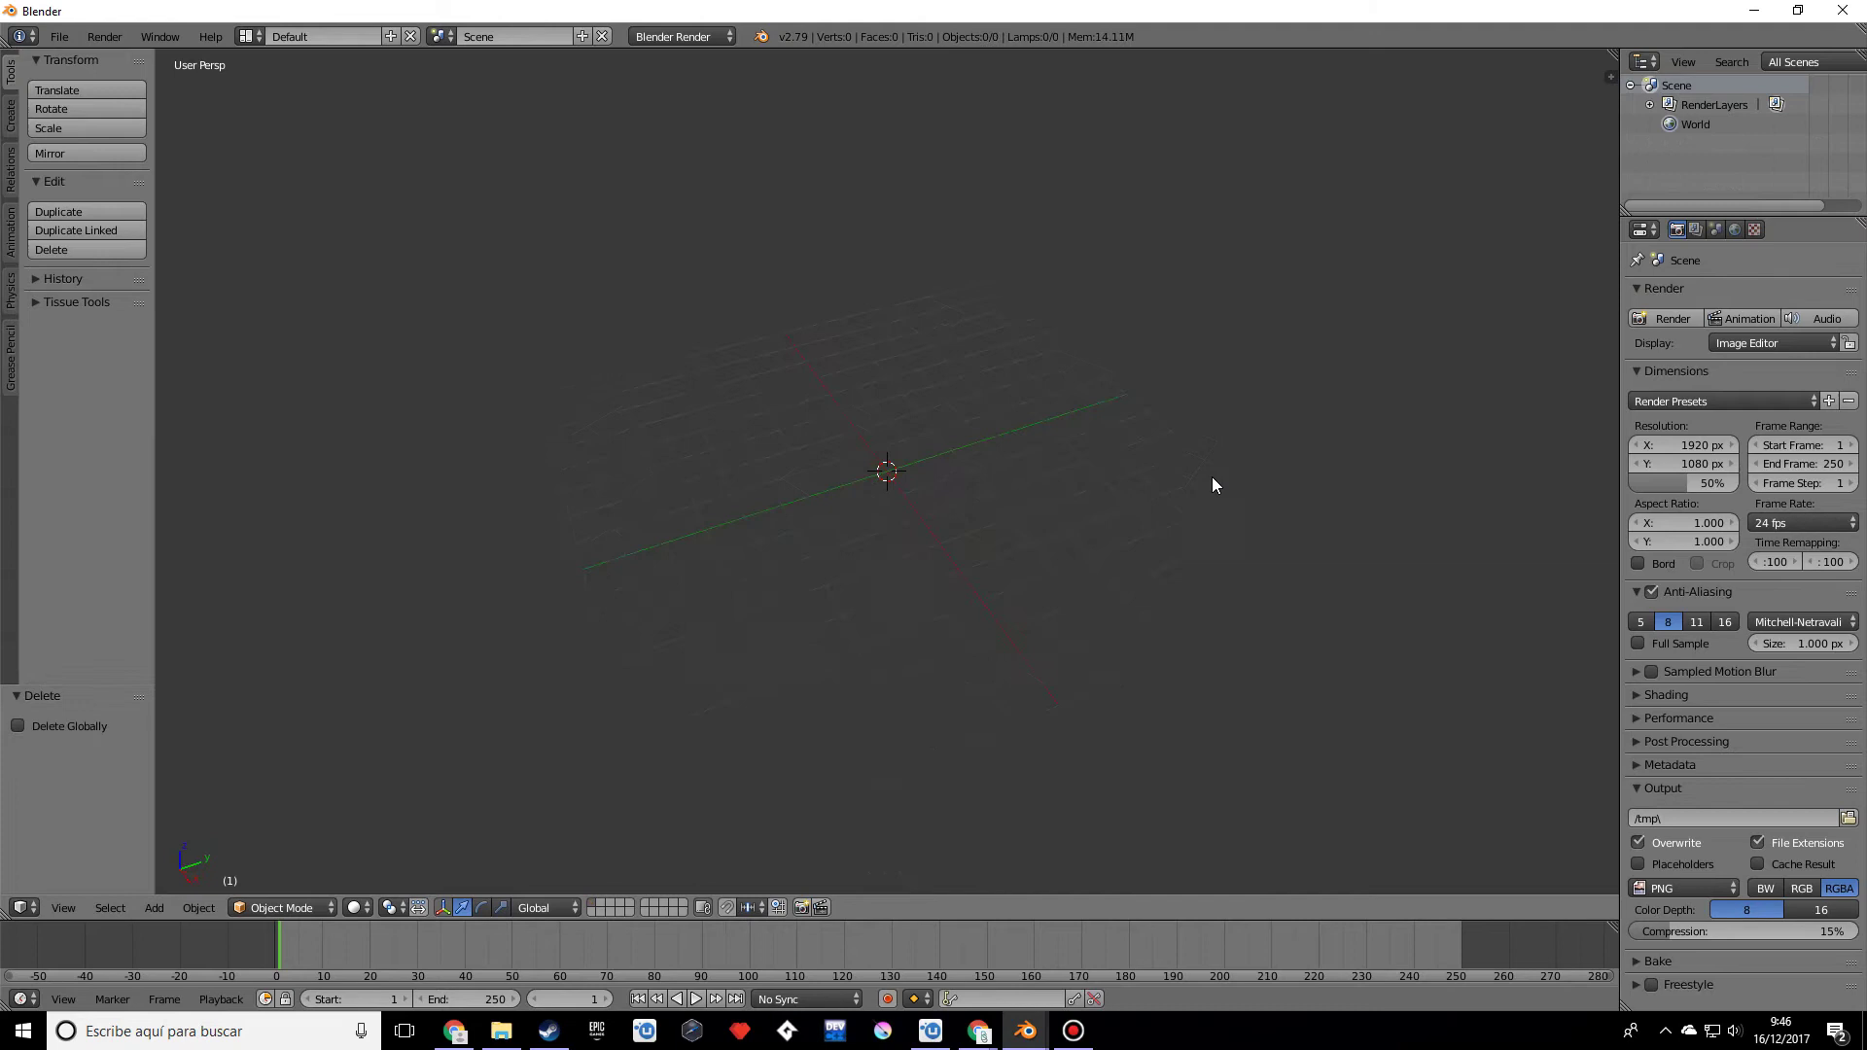
# Step: Add a circle mesh at the origin and set its vertices from 32 to 5, making a pentagon
pyautogui.hotkey('shift', 'a')
pyautogui.moveTo(1211, 476)
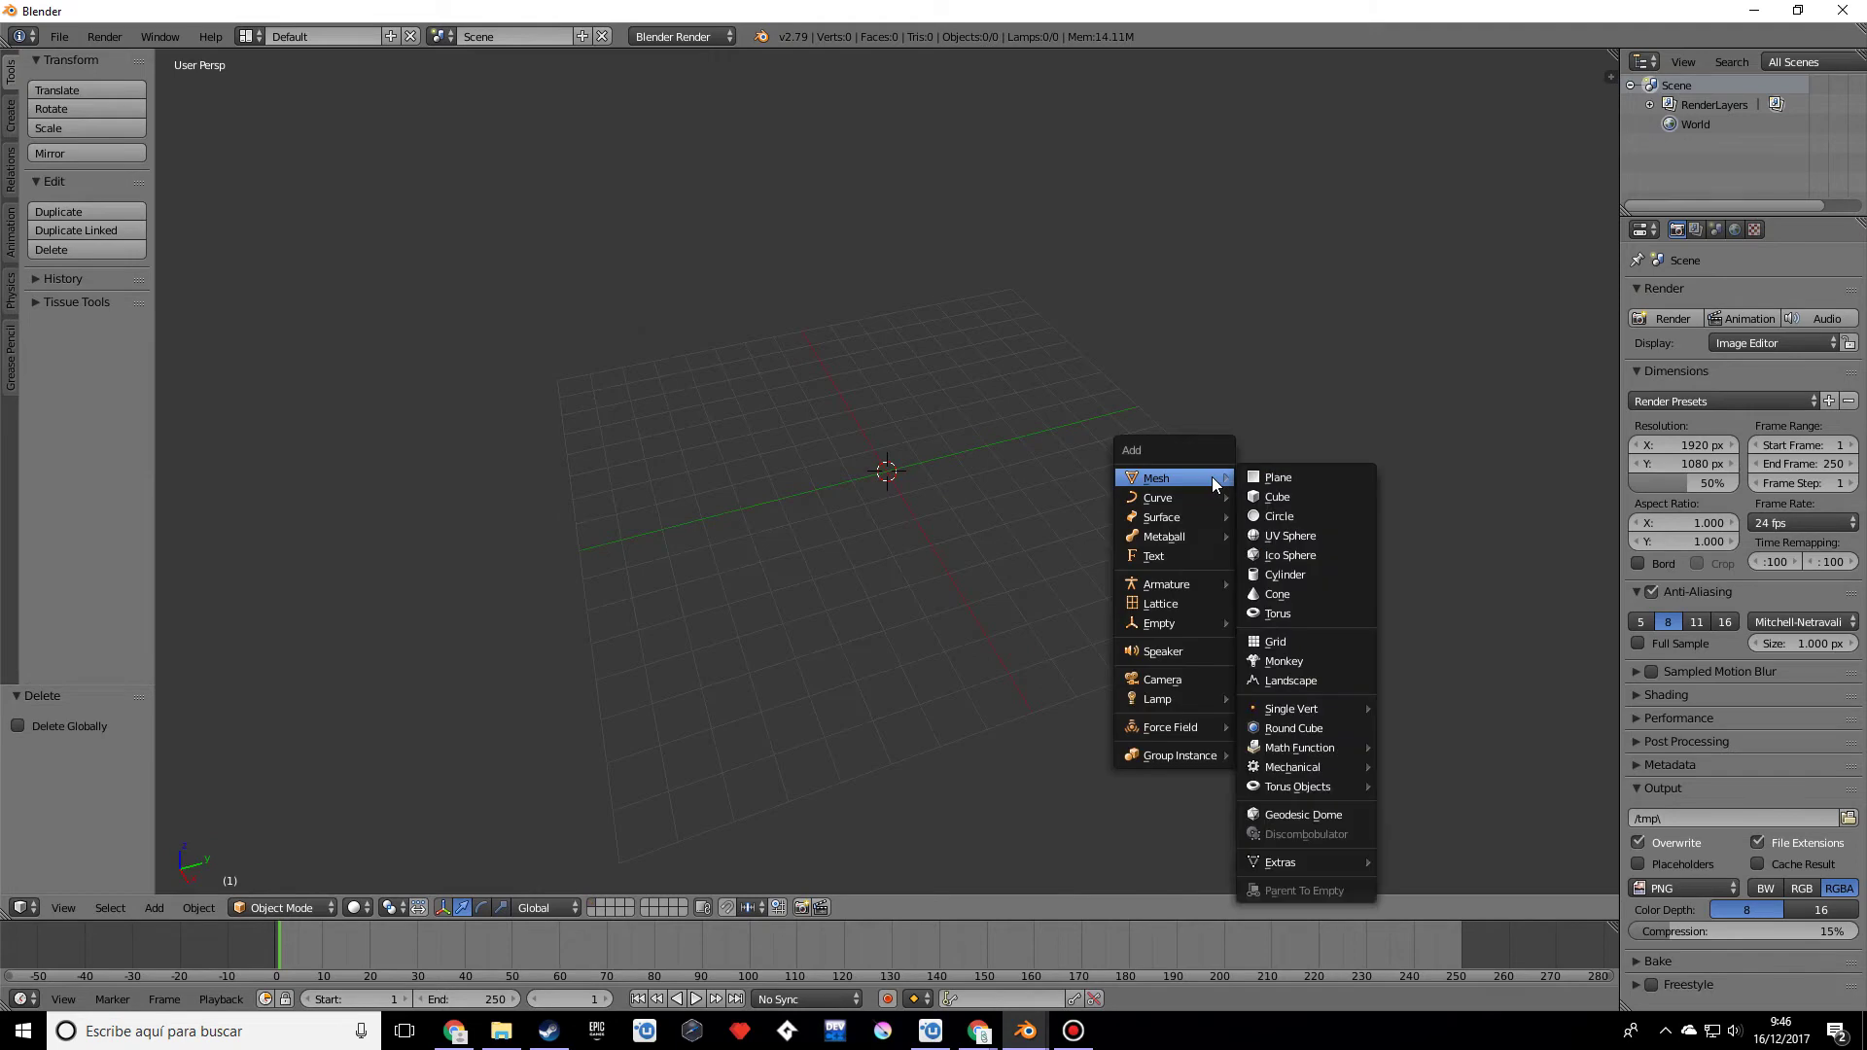
pyautogui.click(1303, 523)
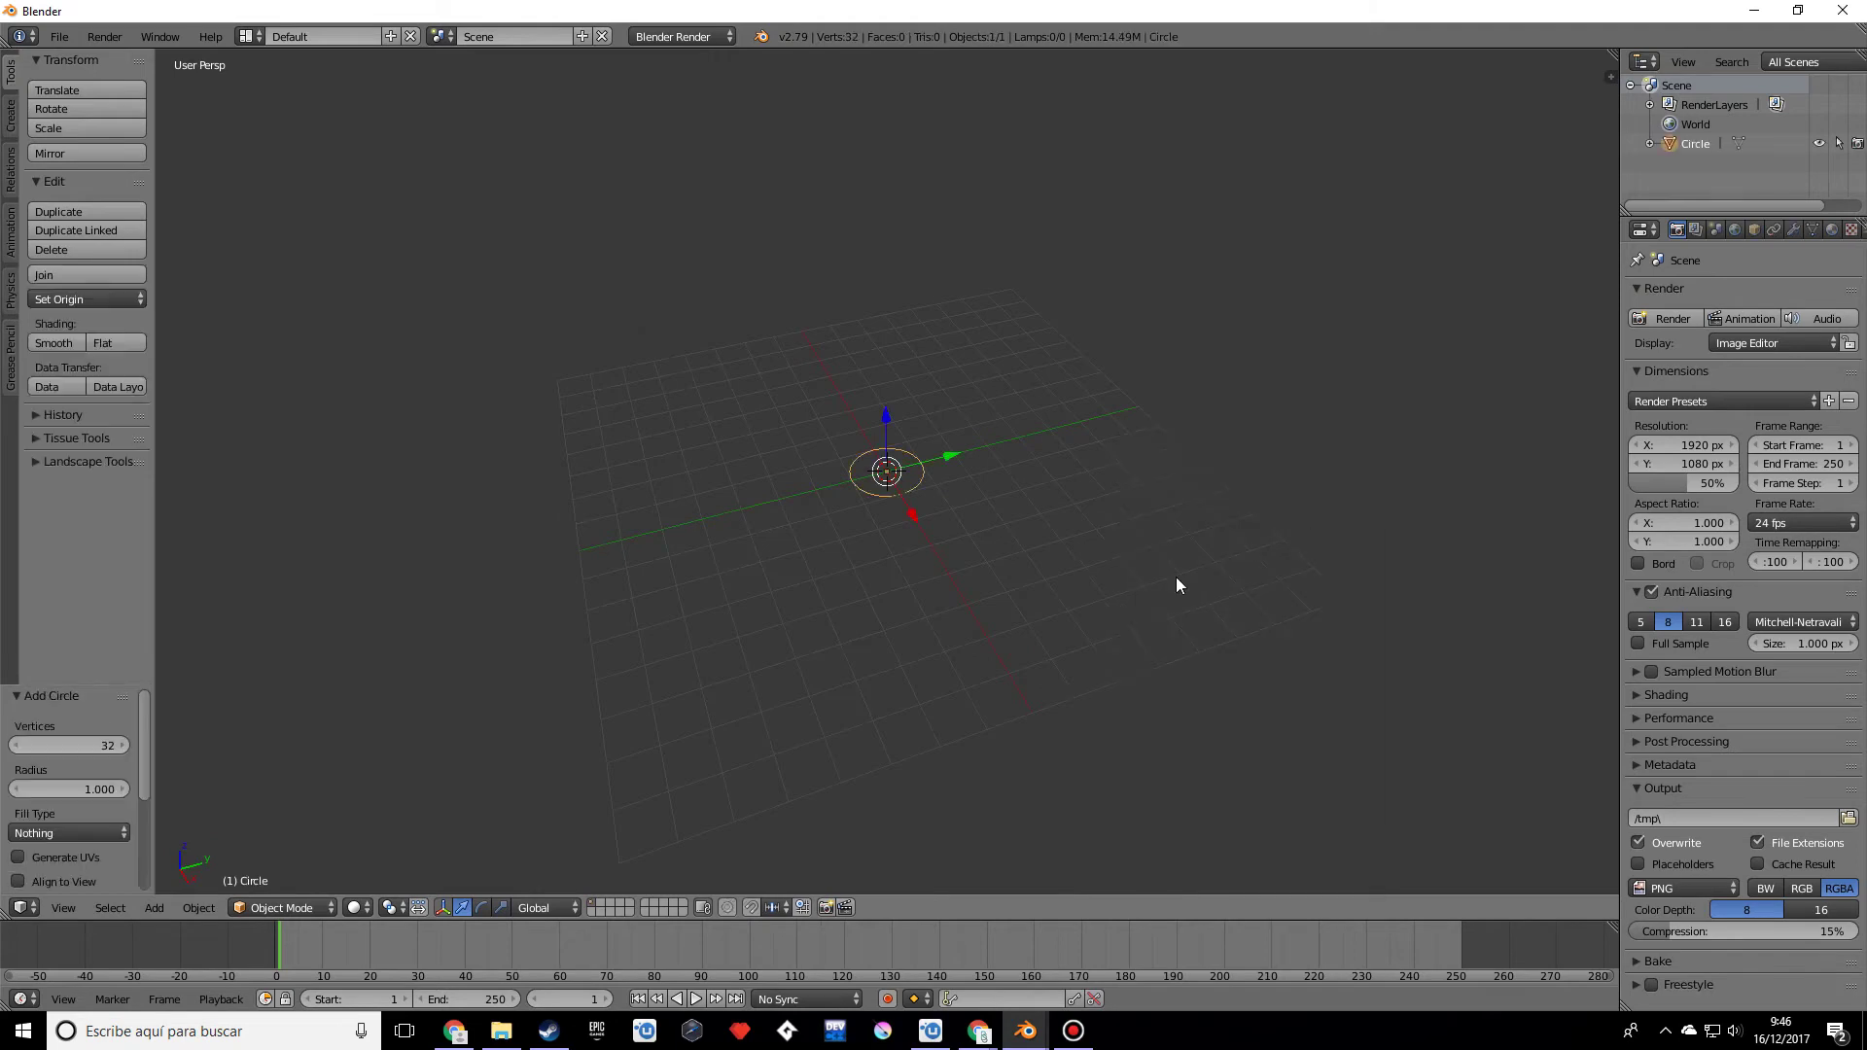
pyautogui.click(84, 747)
pyautogui.press('BackSpace')
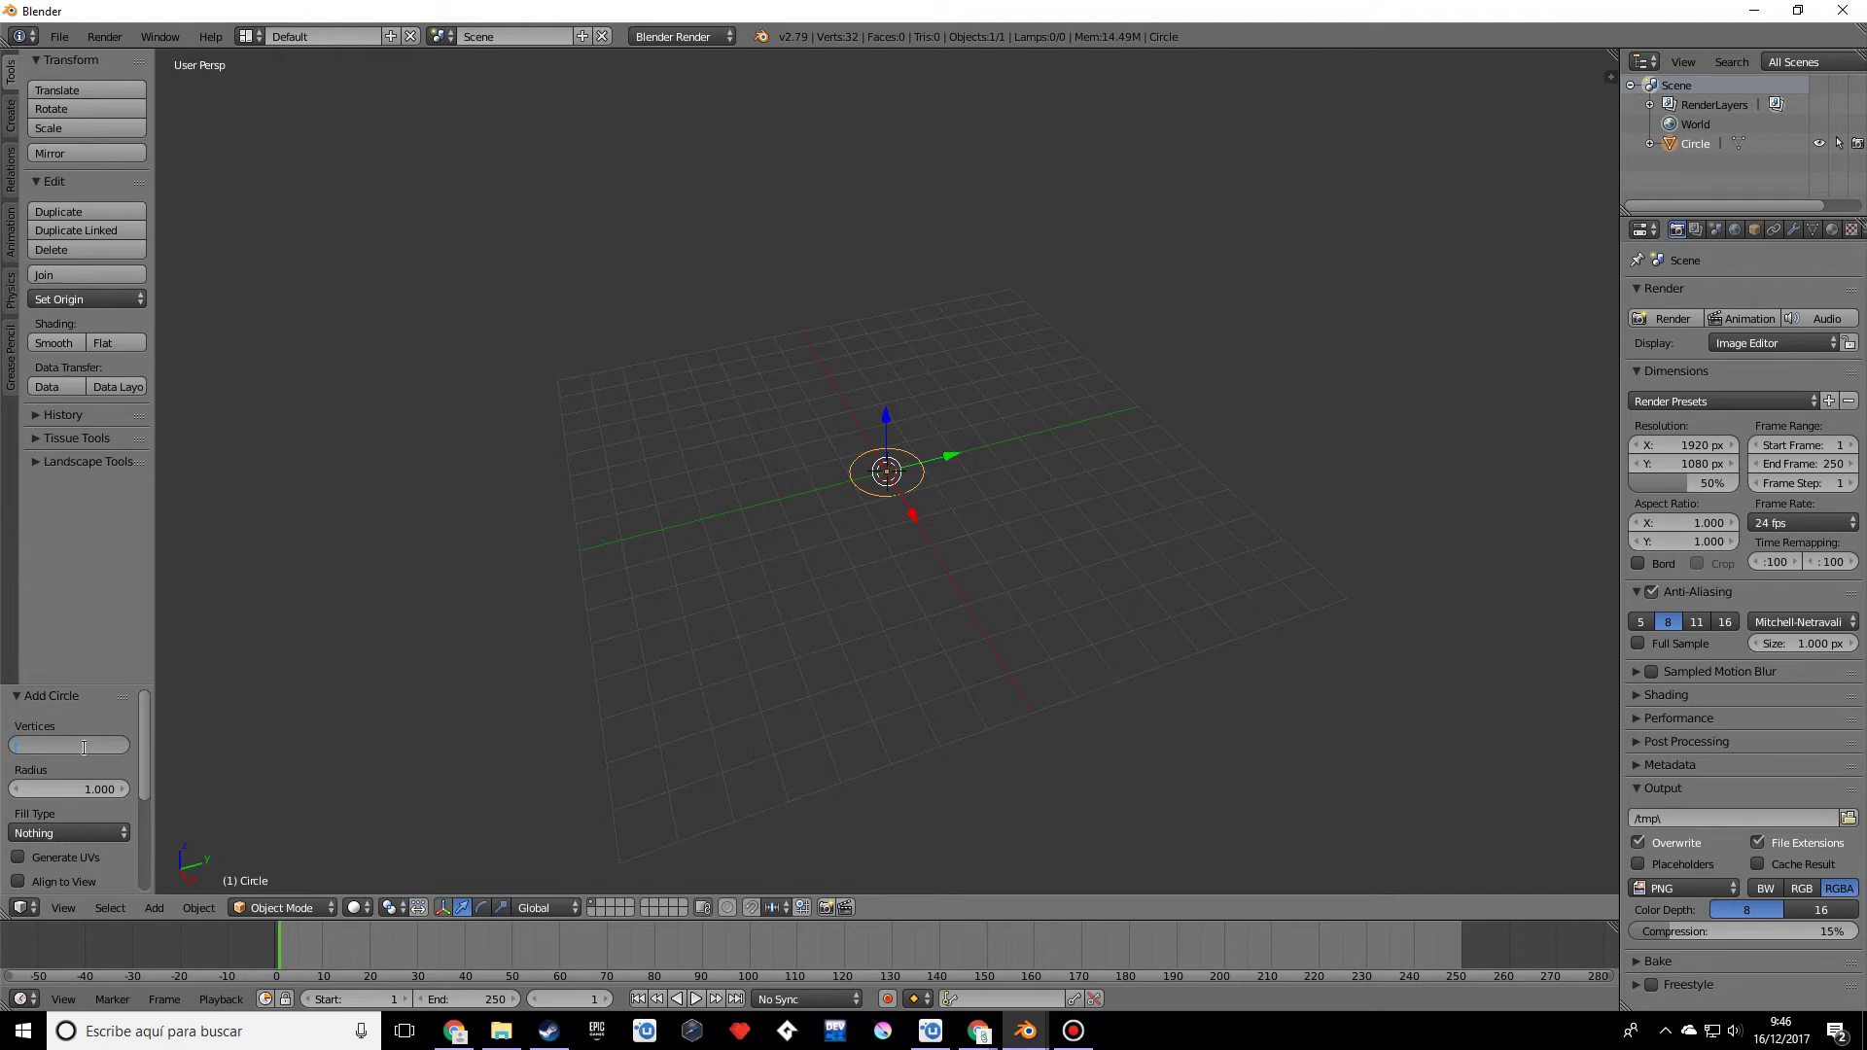
pyautogui.write('5')
pyautogui.press('Return')
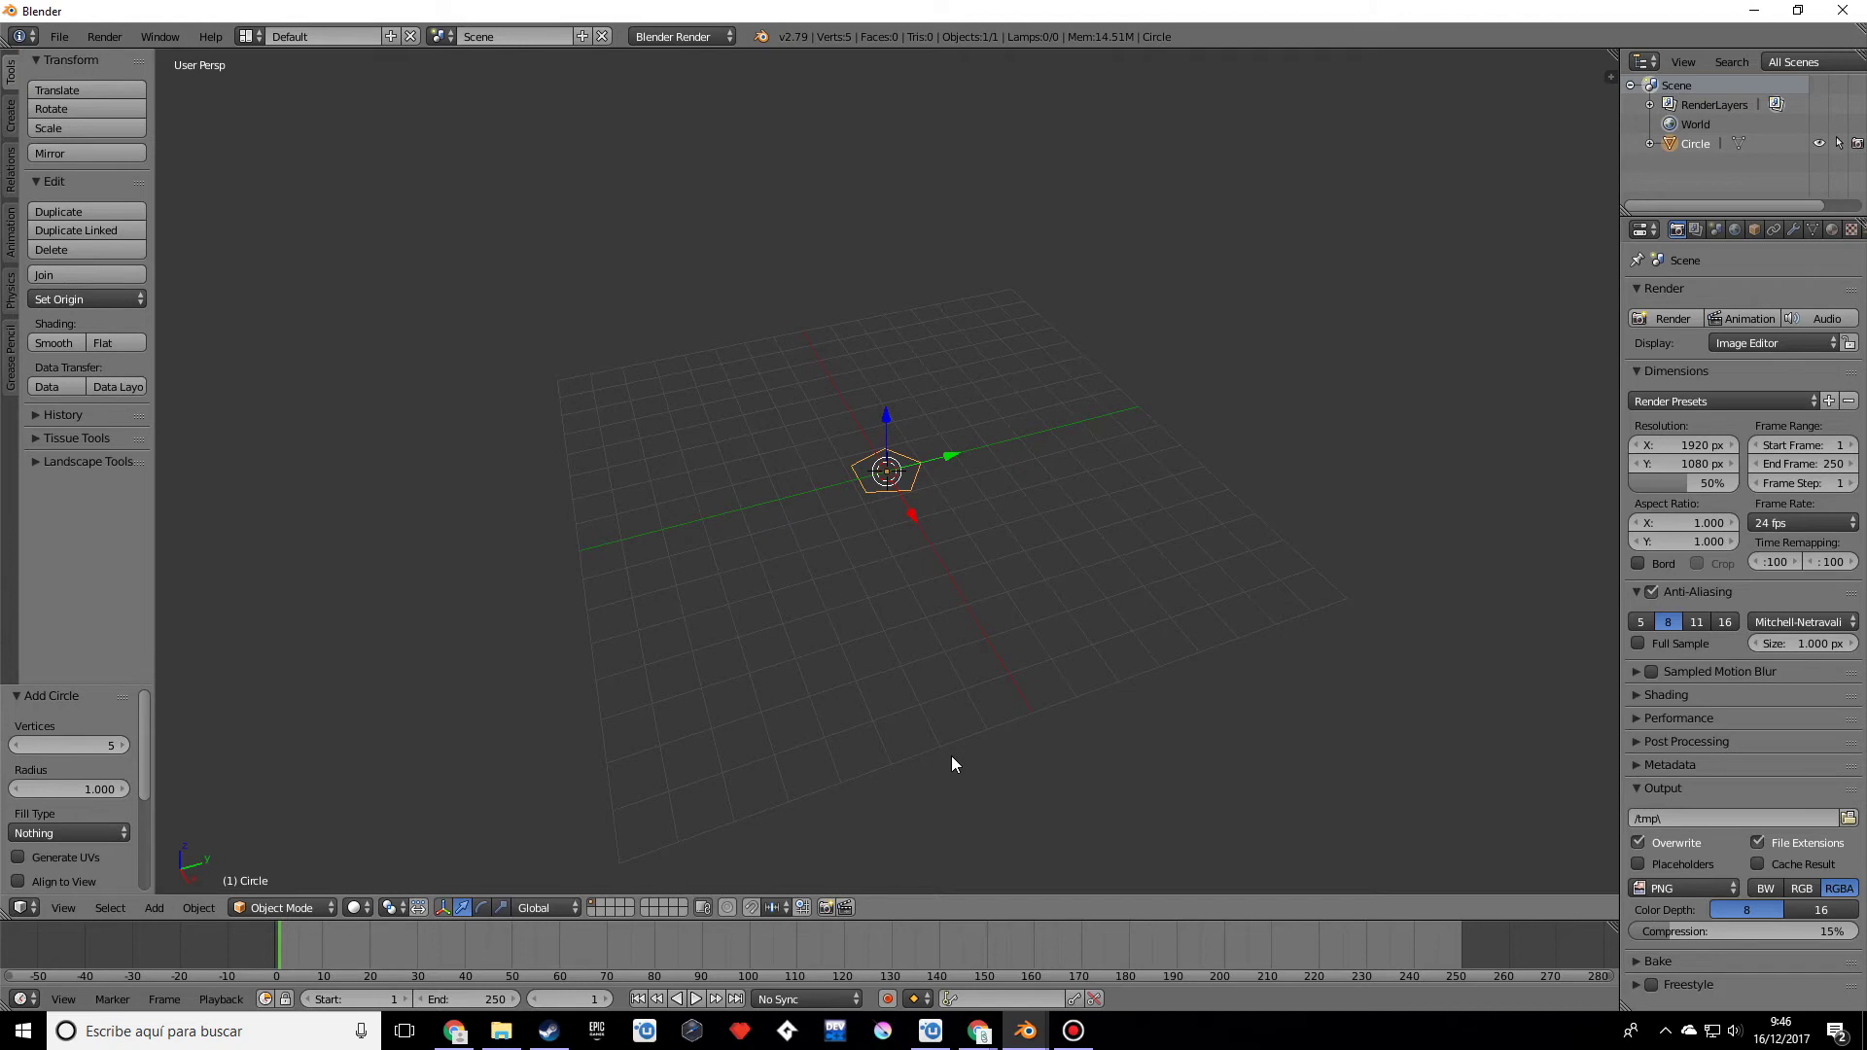
pyautogui.moveTo(963, 747); pyautogui.dragTo(964, 588, button='middle')
# Step: In Edit Mode, extrude the pentagon straight up along Z into a tall prism and recalculate normals
pyautogui.press('Tab')
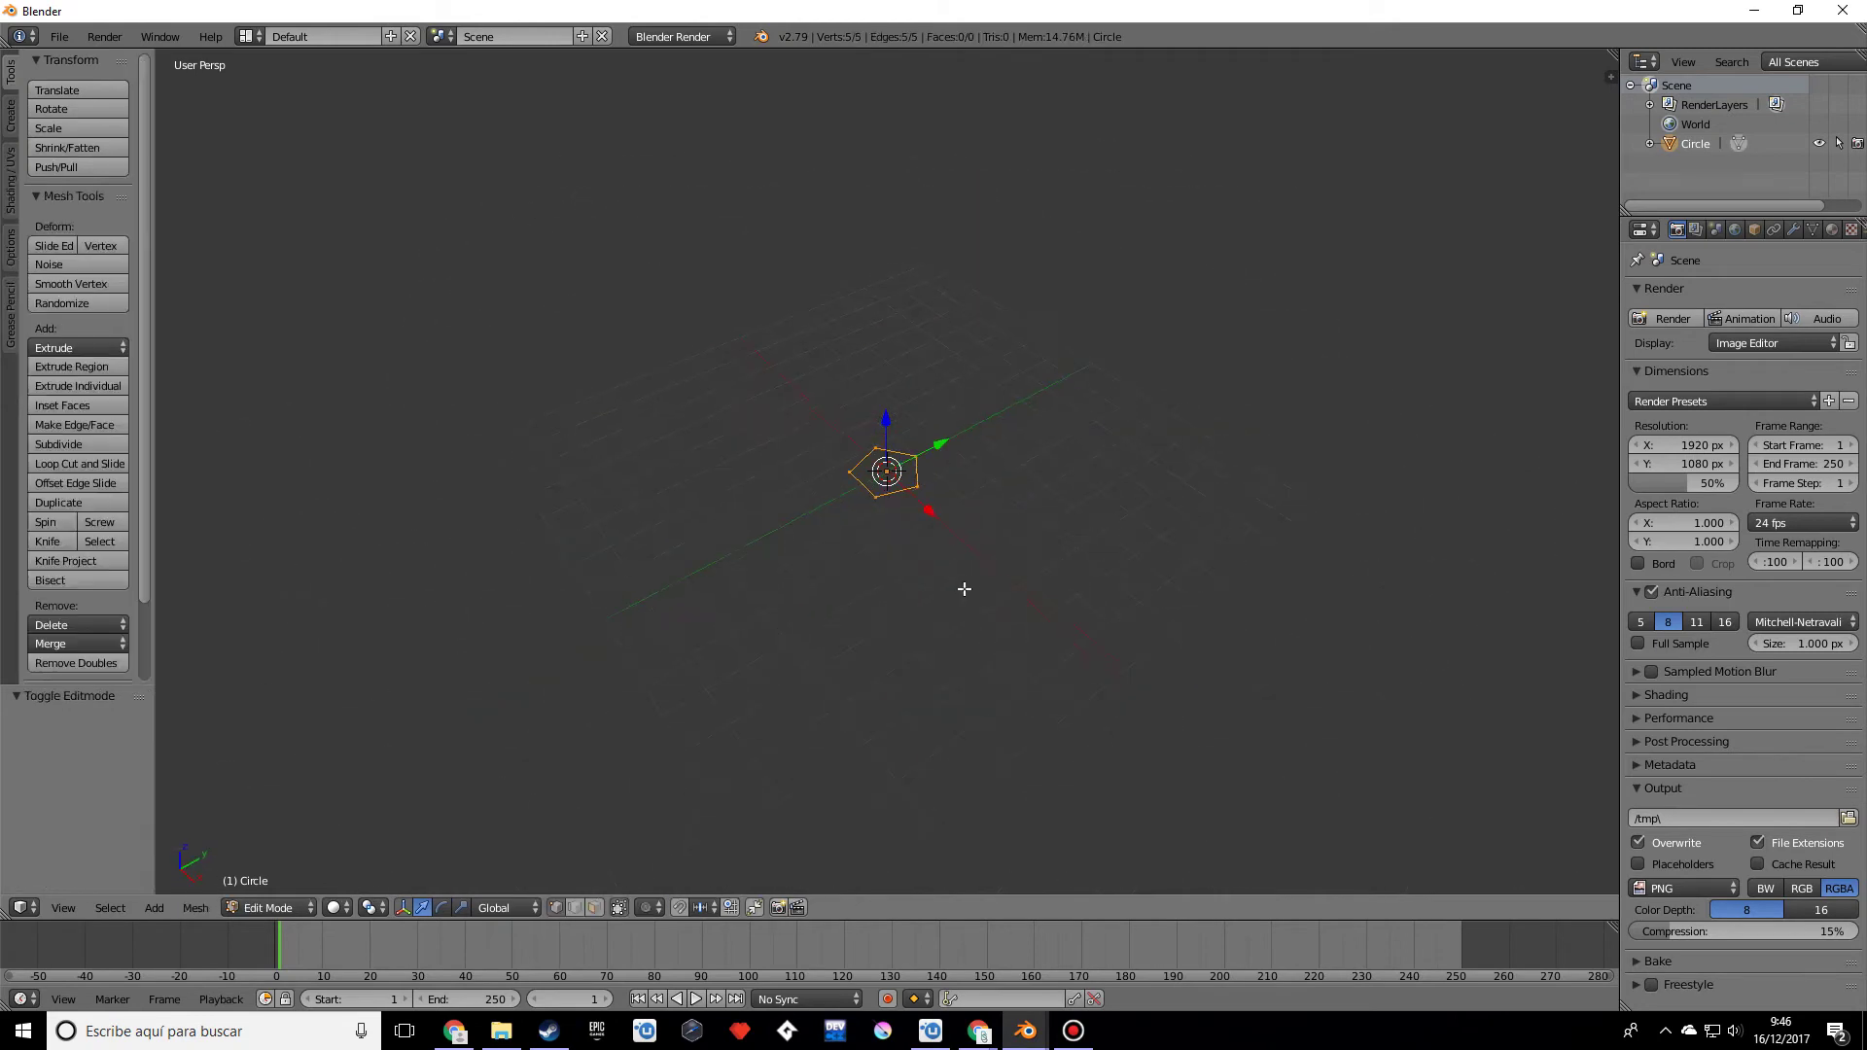
pyautogui.moveTo(1117, 555); pyautogui.dragTo(1088, 534, button='middle')
pyautogui.press('e')
pyautogui.press('z')
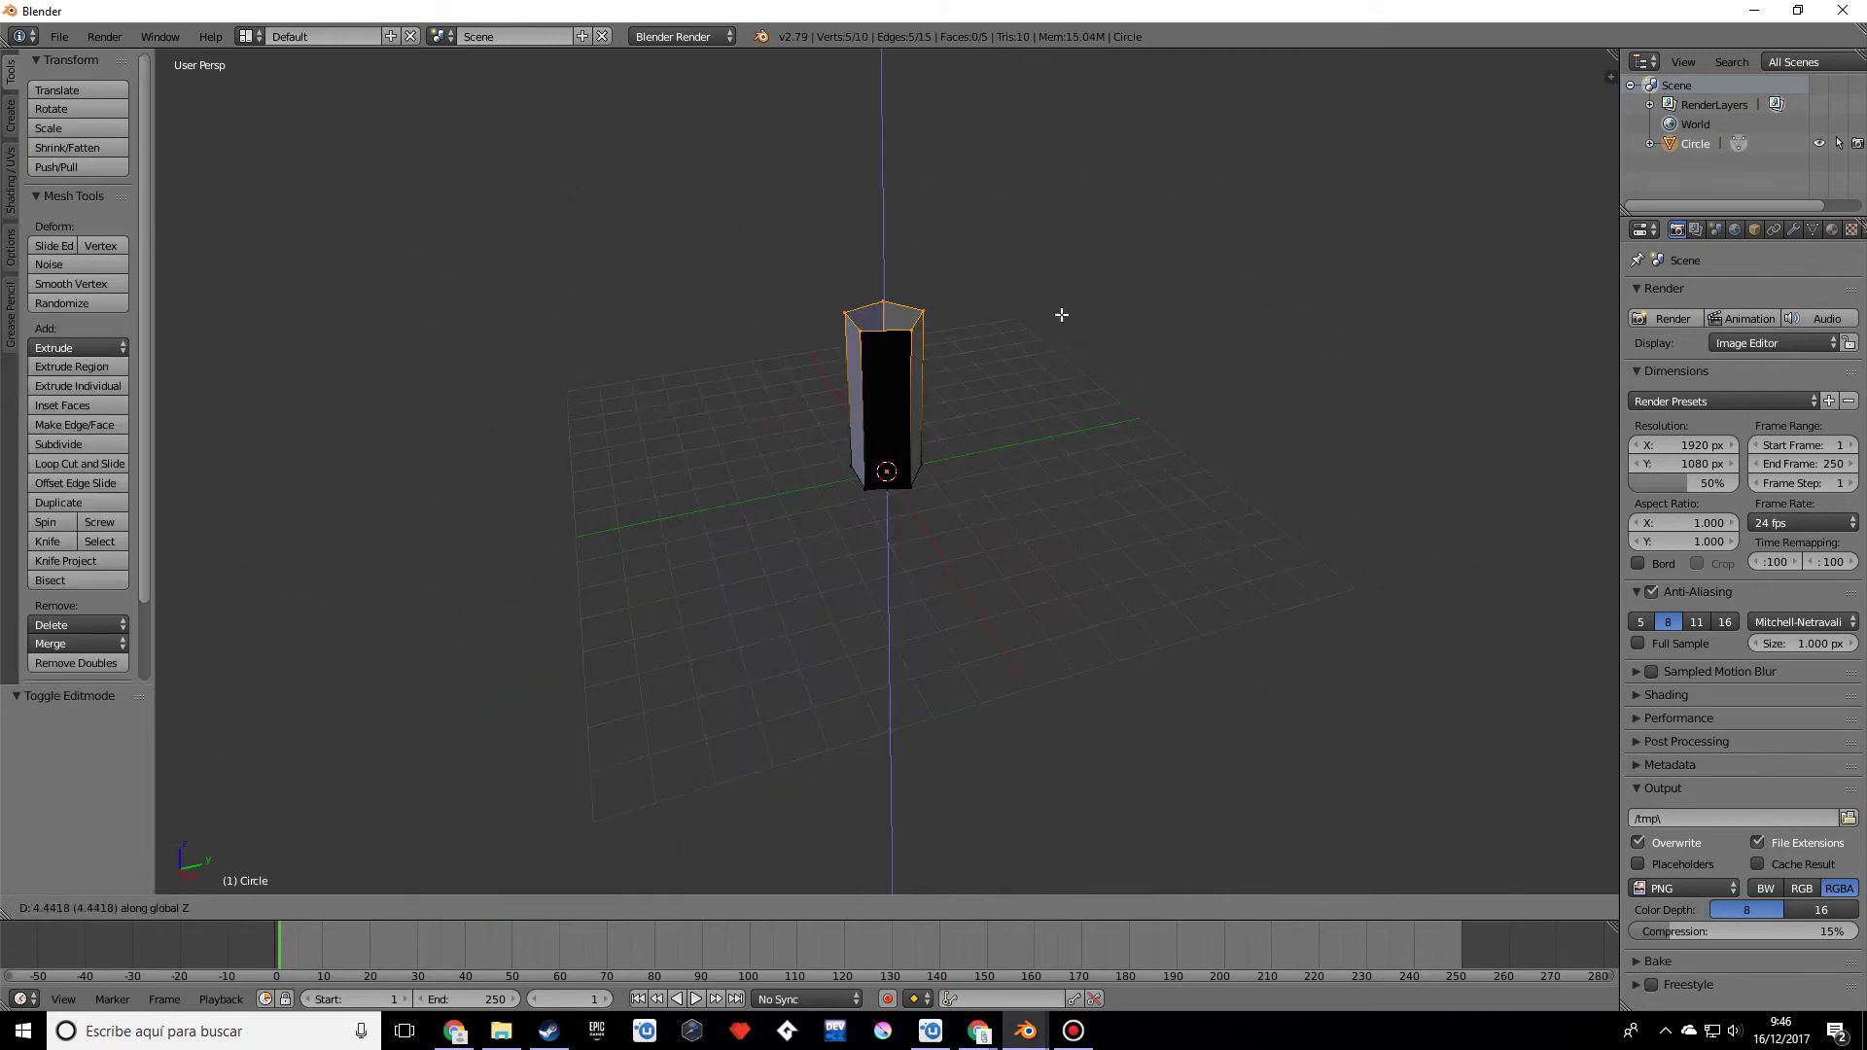
pyautogui.click(1054, 217)
pyautogui.moveTo(1067, 295); pyautogui.dragTo(1051, 318, button='middle')
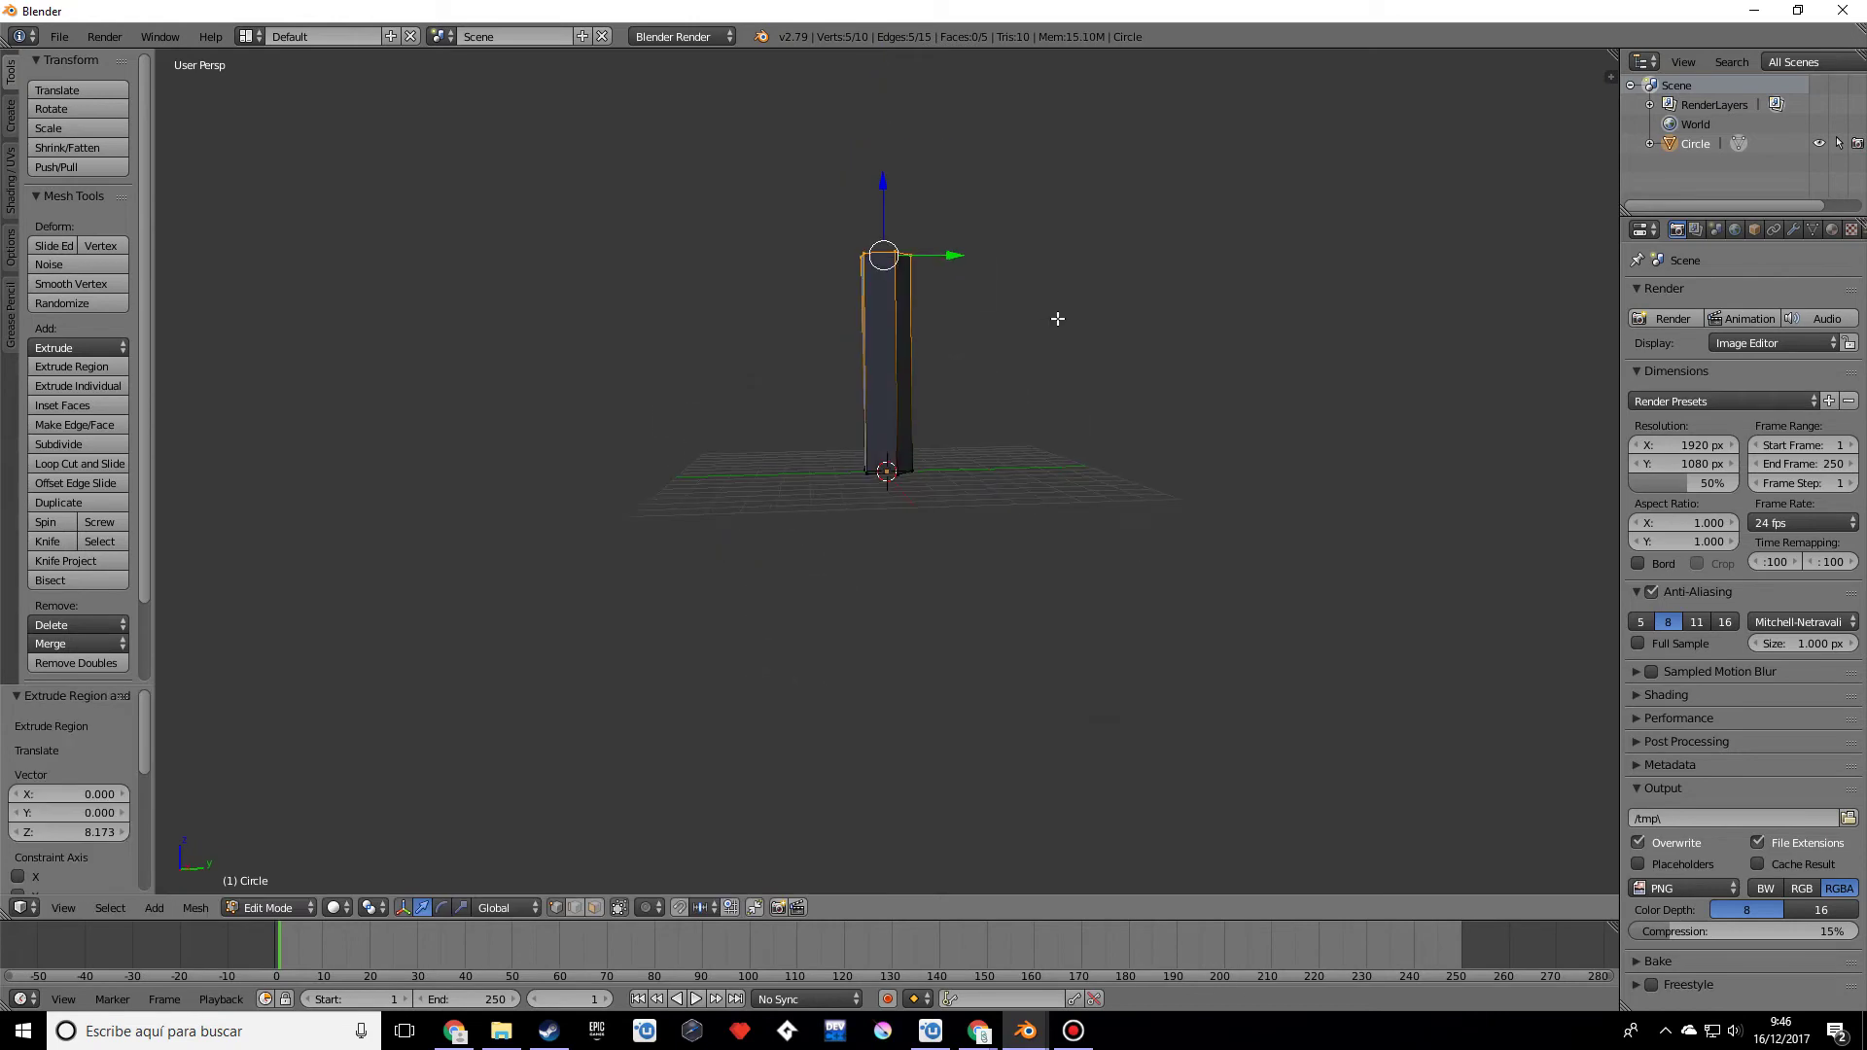
pyautogui.press('a')
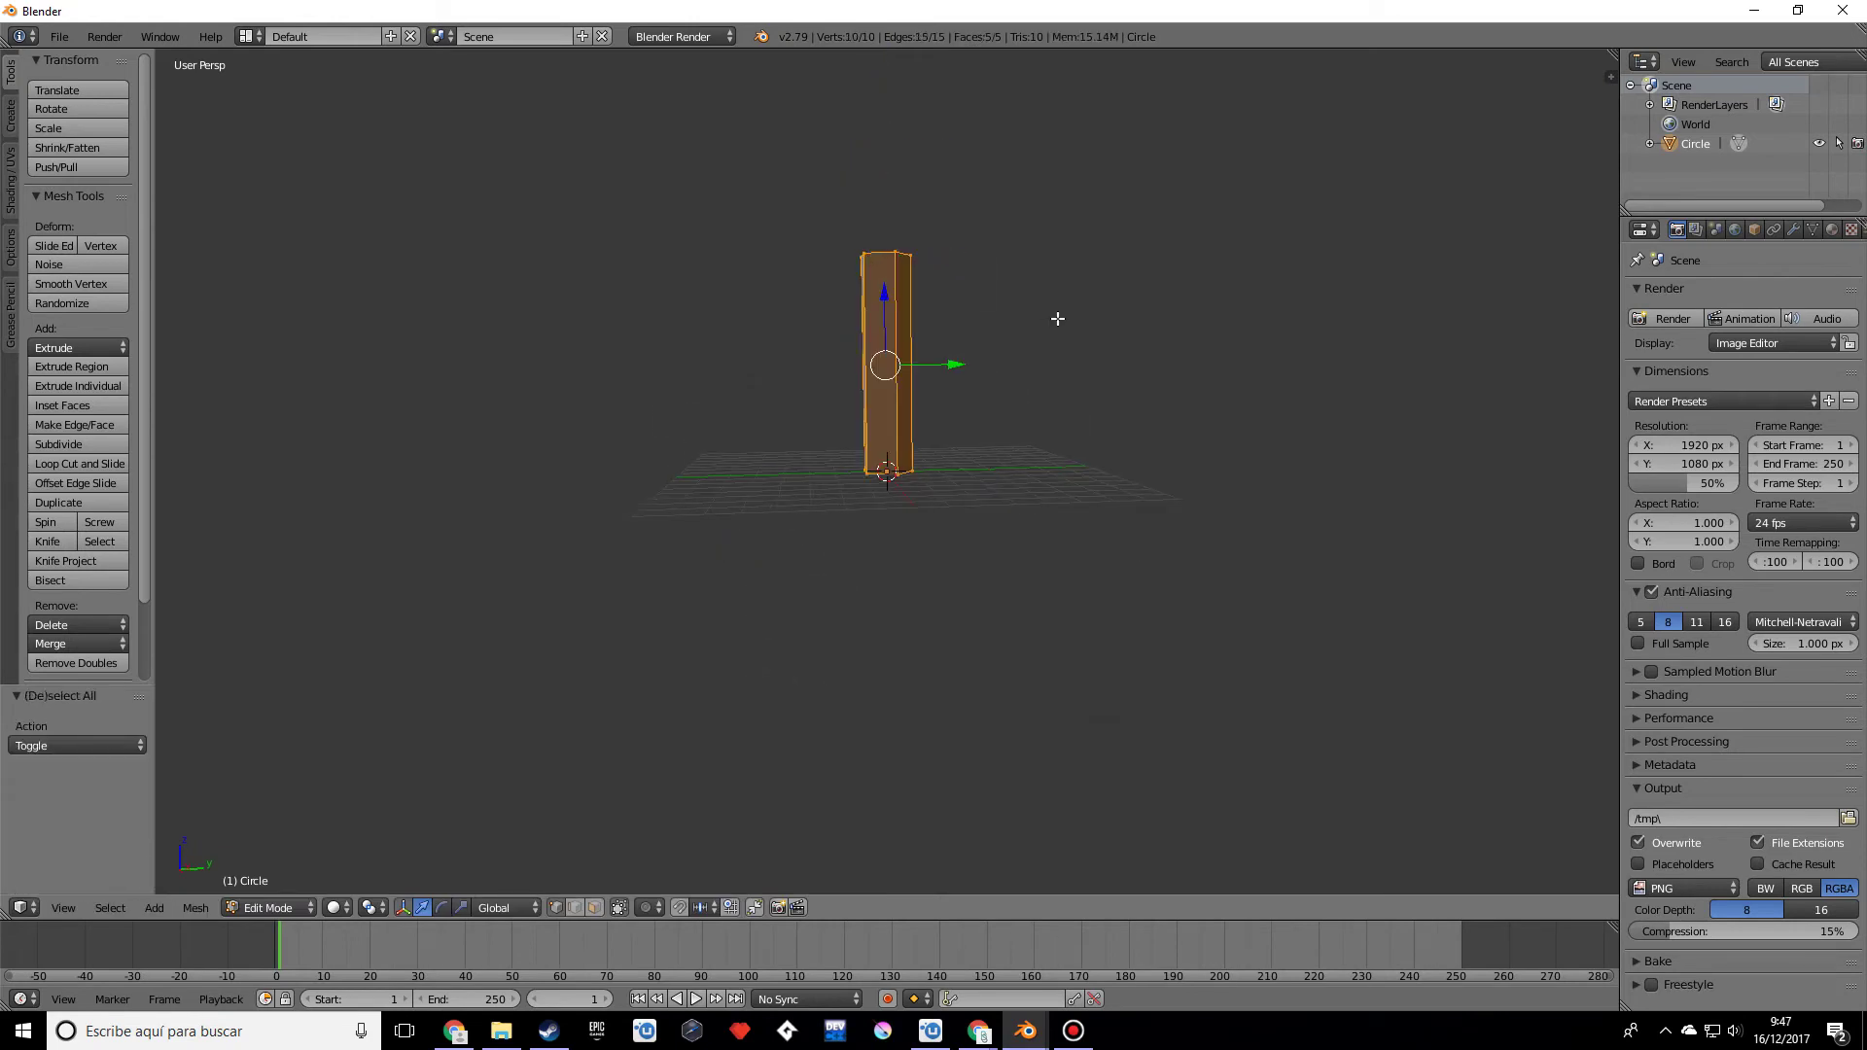
pyautogui.hotkey('ctrl', 'n')
pyautogui.moveTo(1058, 318); pyautogui.dragTo(1099, 435, button='middle')
# Step: Raise and widen the top edge loop, then slim the prism's width to 0.835
pyautogui.rightClick(914, 82)
pyautogui.keyDown('alt'); pyautogui.click(914, 83); pyautogui.keyUp('alt')
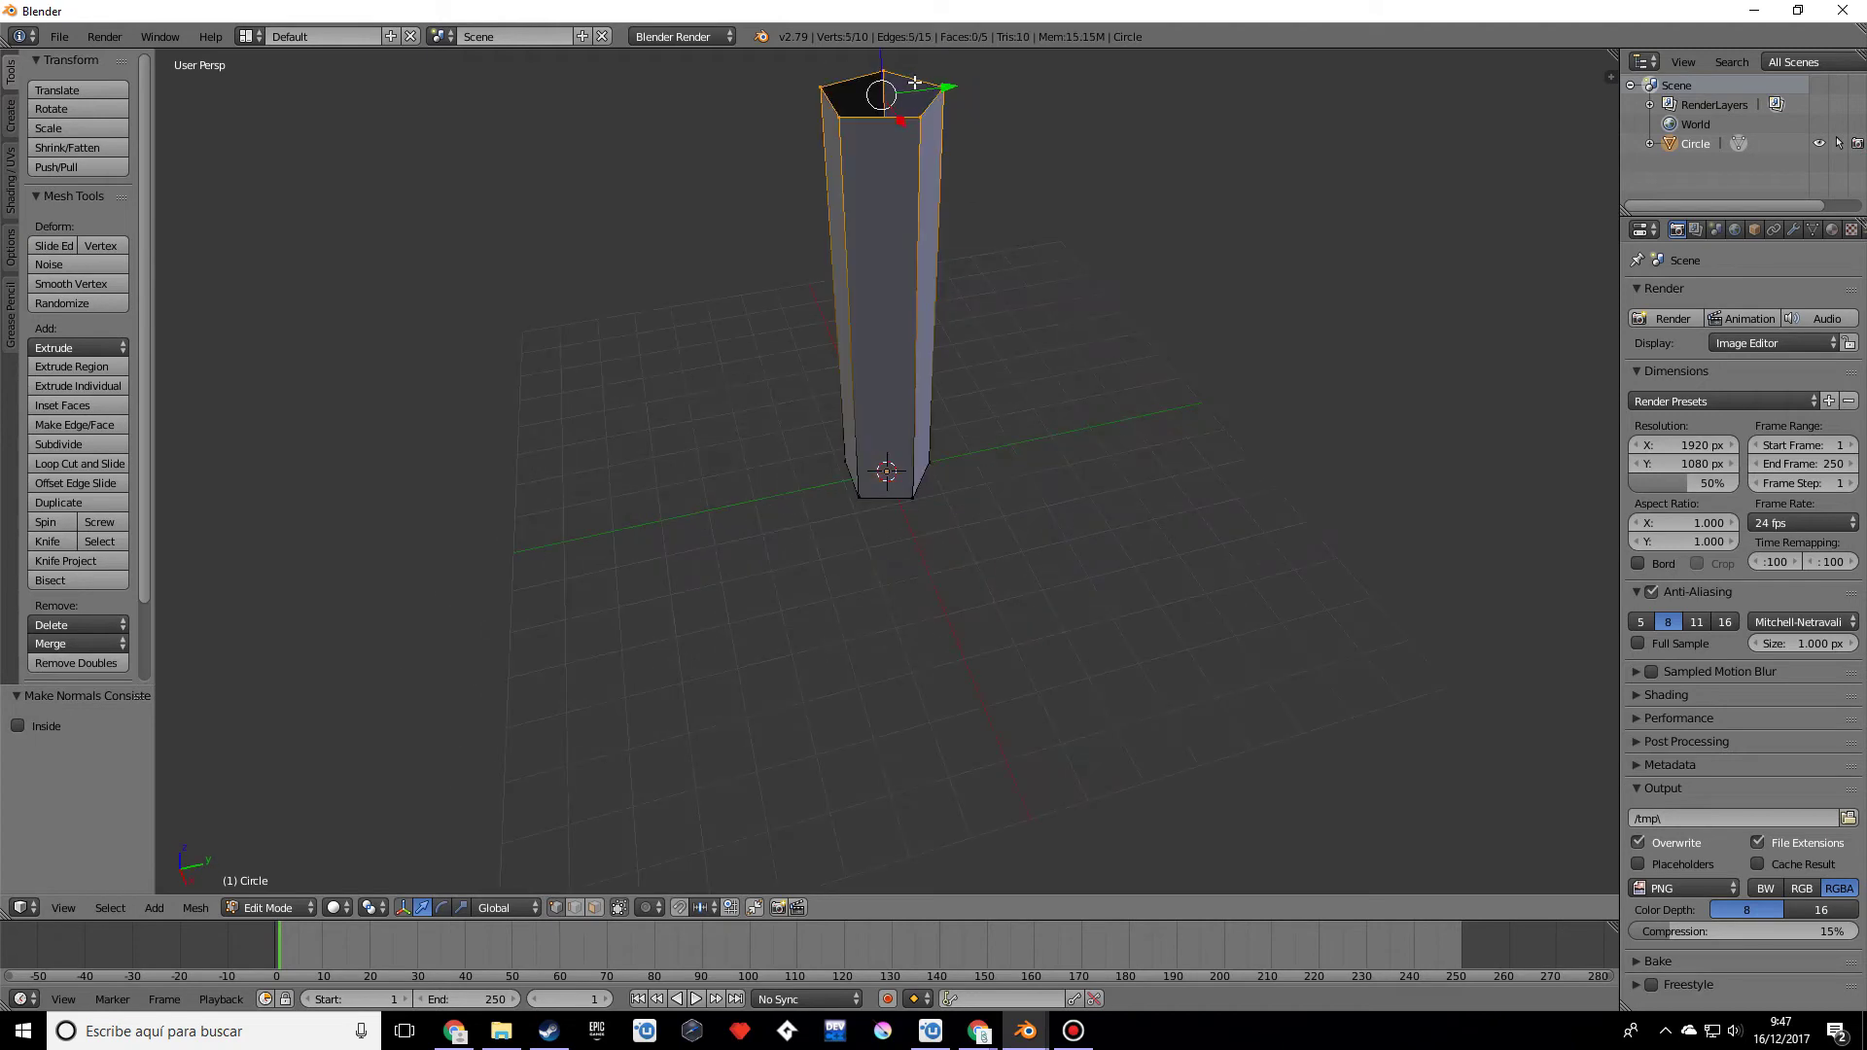
pyautogui.scroll(-3, 916, 146)
pyautogui.moveTo(888, 224); pyautogui.dragTo(888, 190)
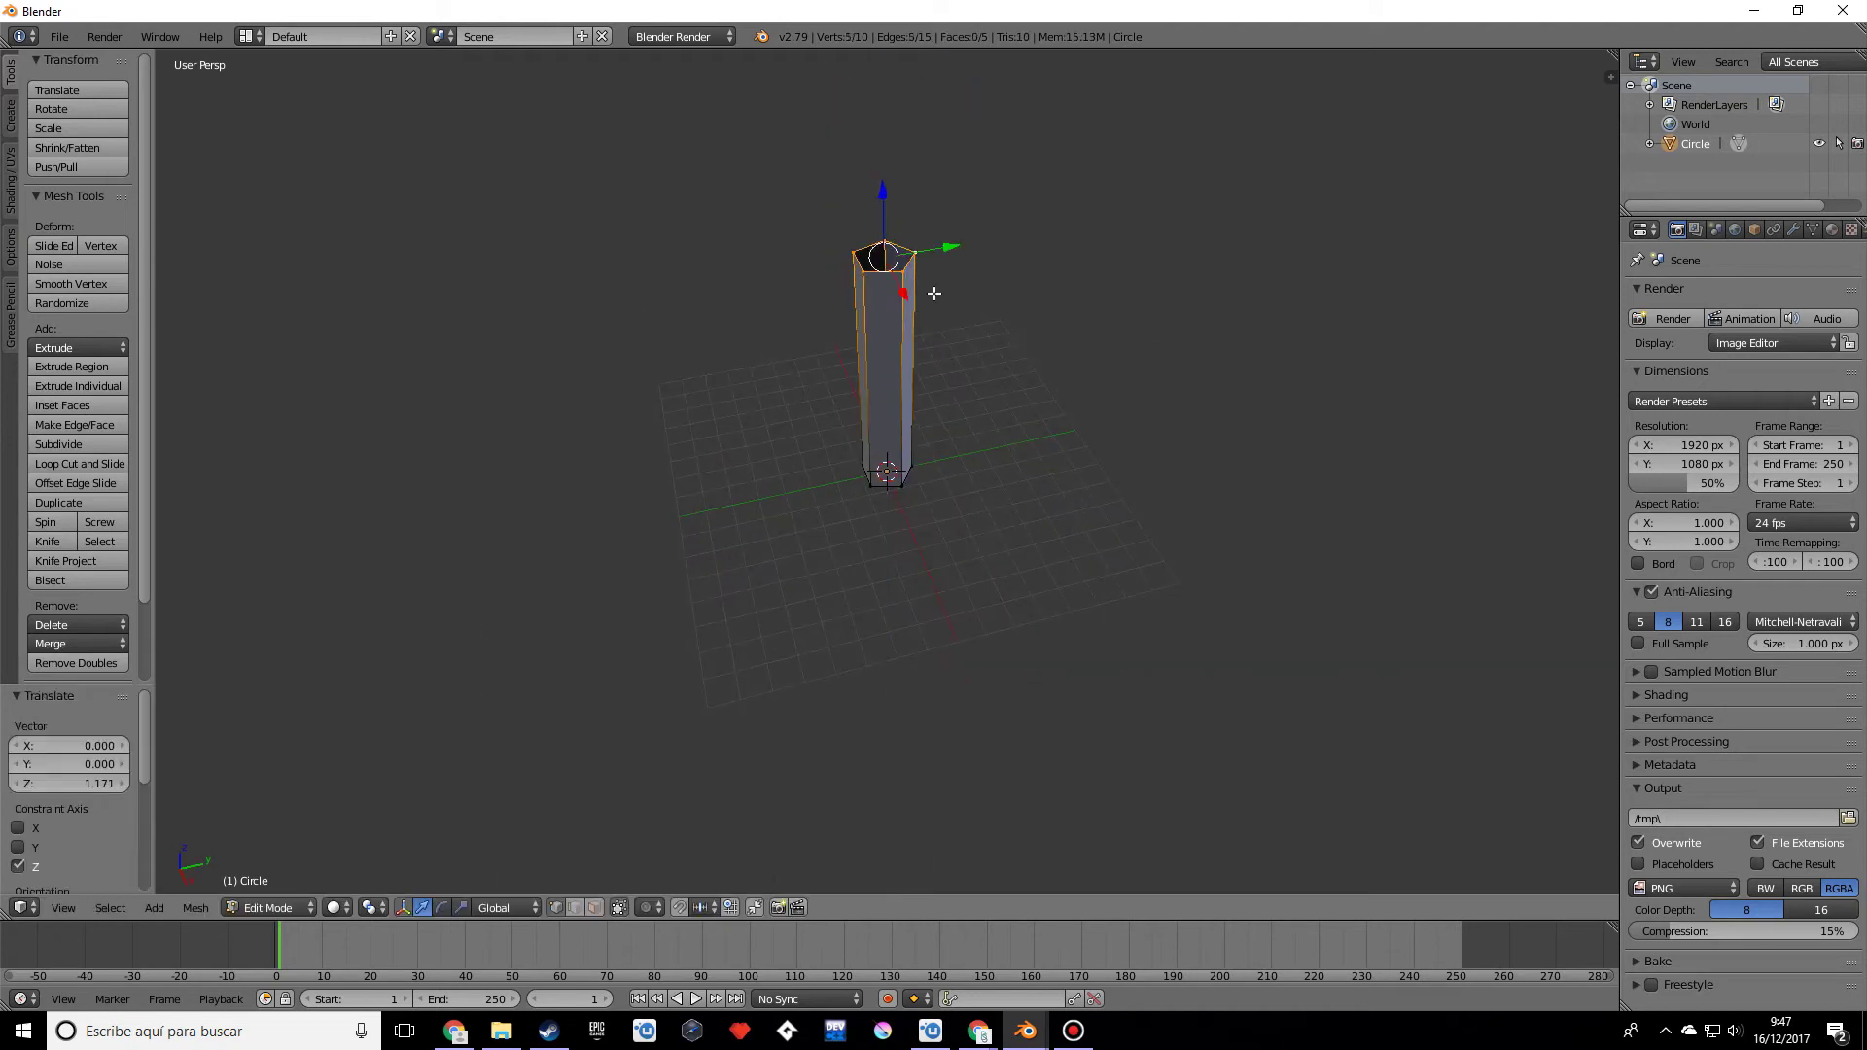
pyautogui.moveTo(933, 288); pyautogui.dragTo(936, 279, button='middle')
pyautogui.press('s')
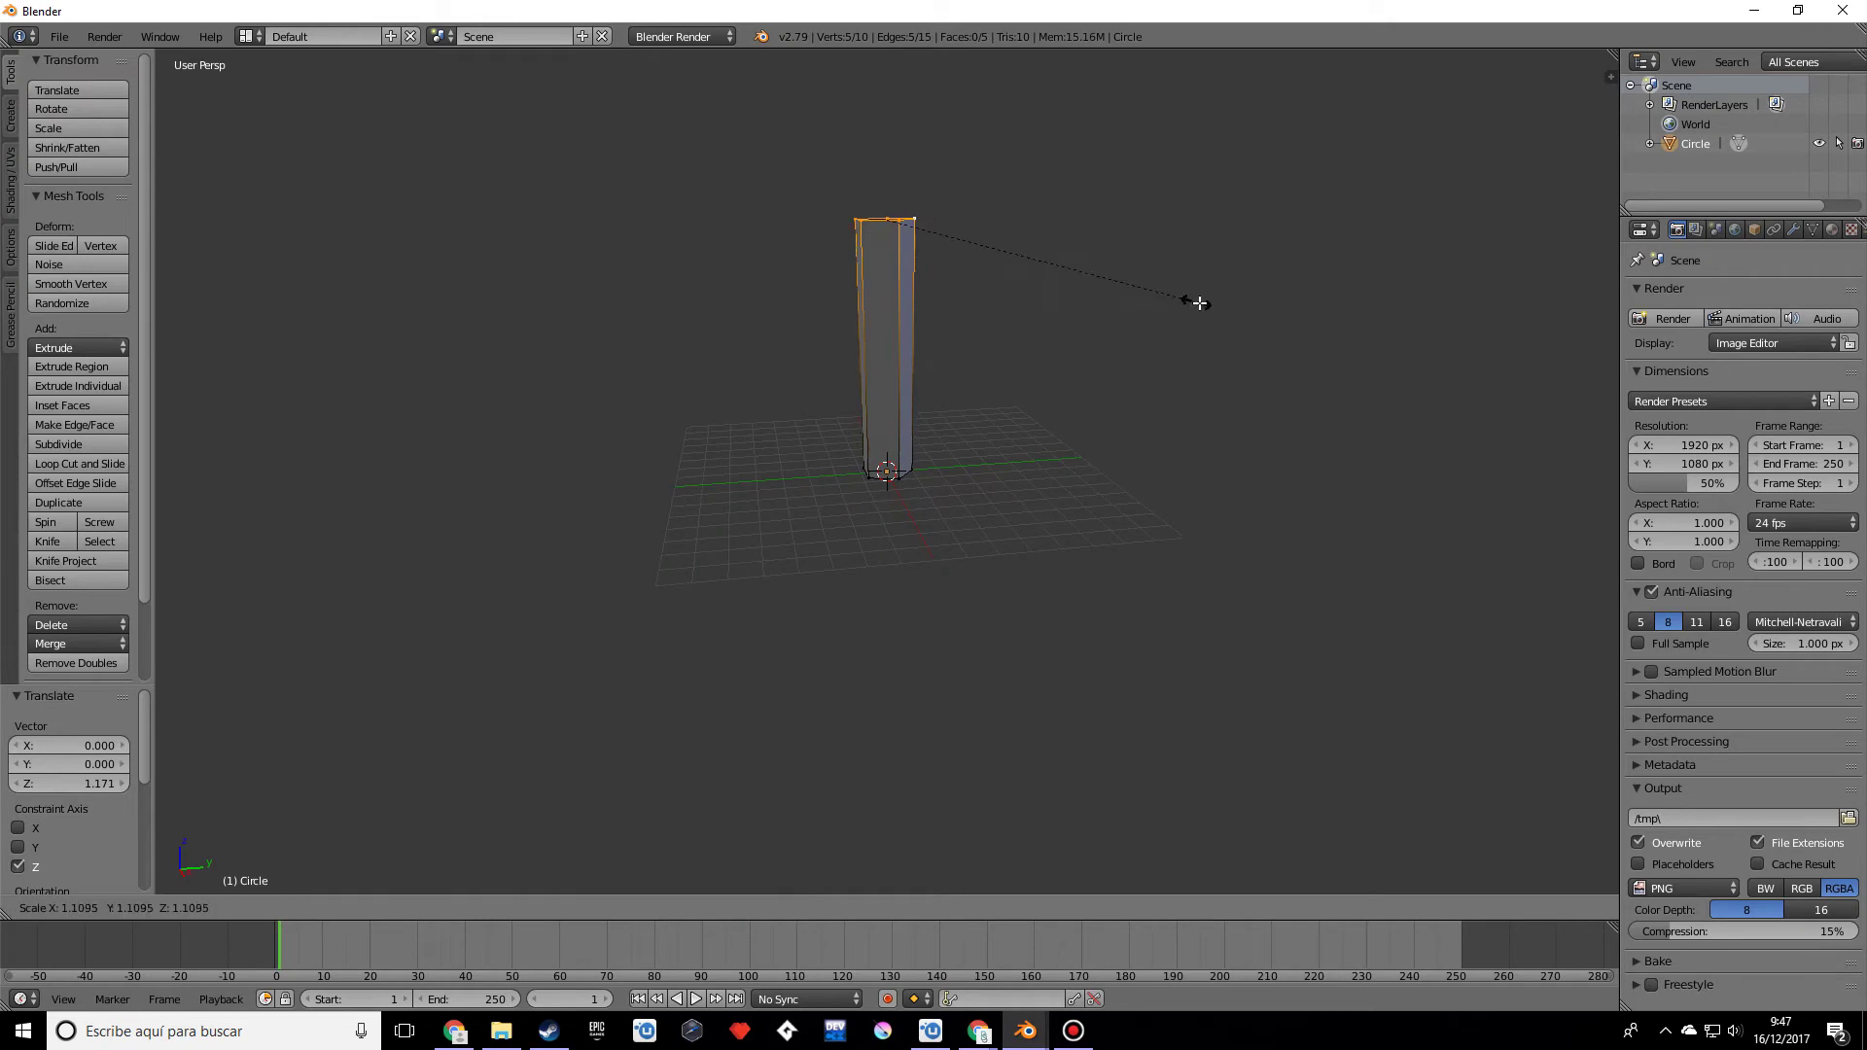
pyautogui.click(1226, 296)
pyautogui.press('a')
pyautogui.press('a')
pyautogui.press('s')
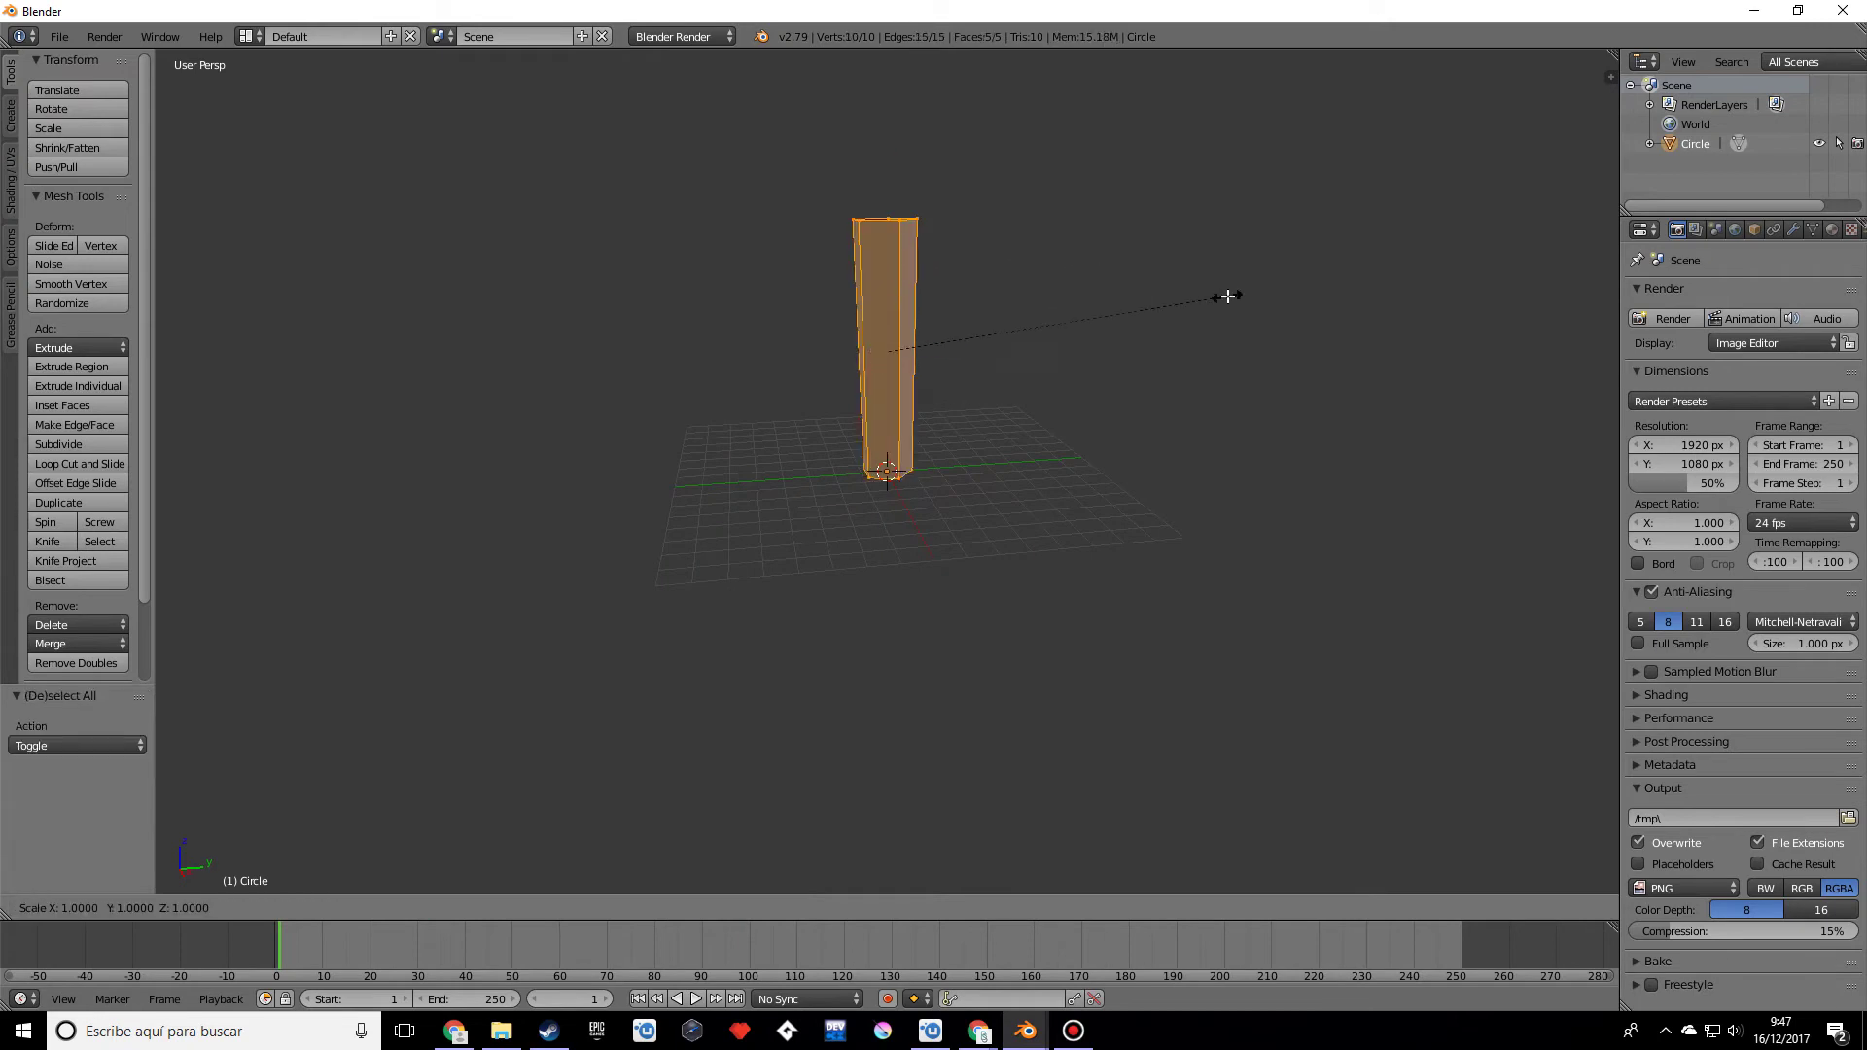
pyautogui.hotkey('shift', 'z')
pyautogui.click(1171, 304)
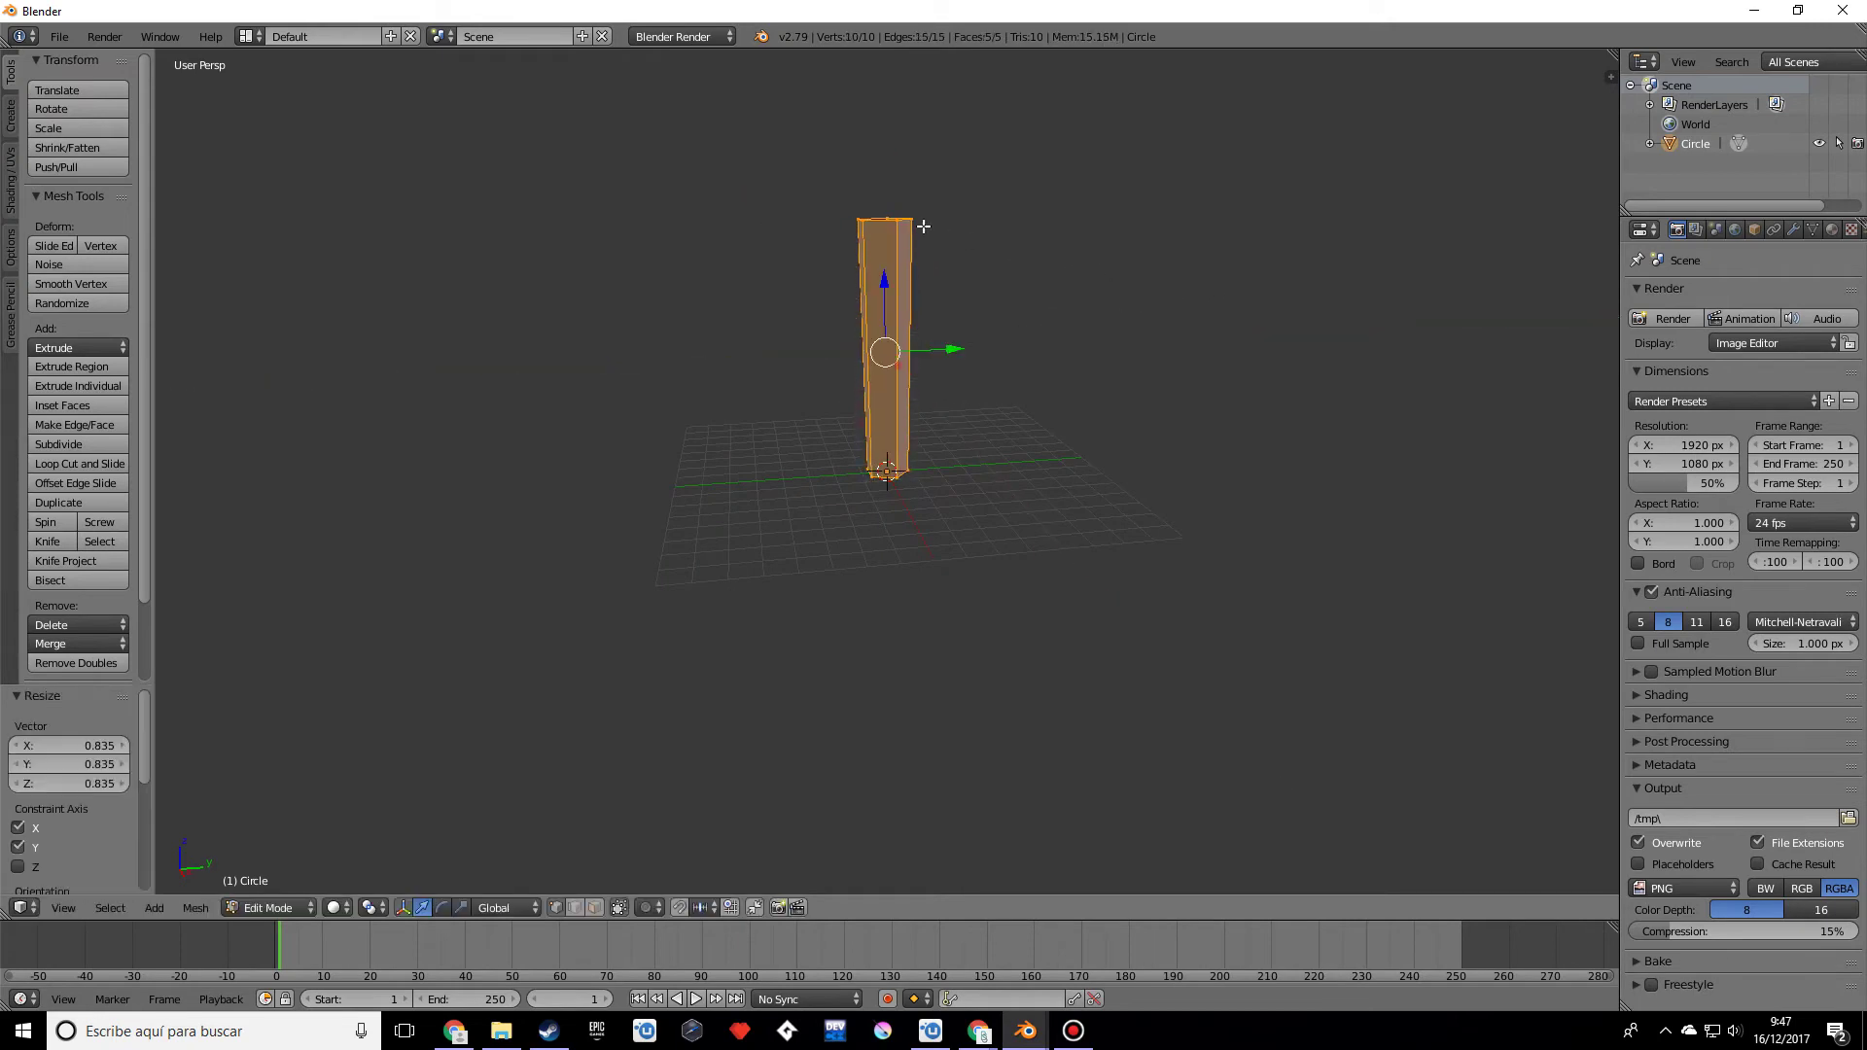
# Step: Extrude the top loop again and taper it to 0.321 into a tip, then return to Object Mode
pyautogui.keyDown('alt'); pyautogui.rightClick(908, 217); pyautogui.keyUp('alt')
pyautogui.press('e')
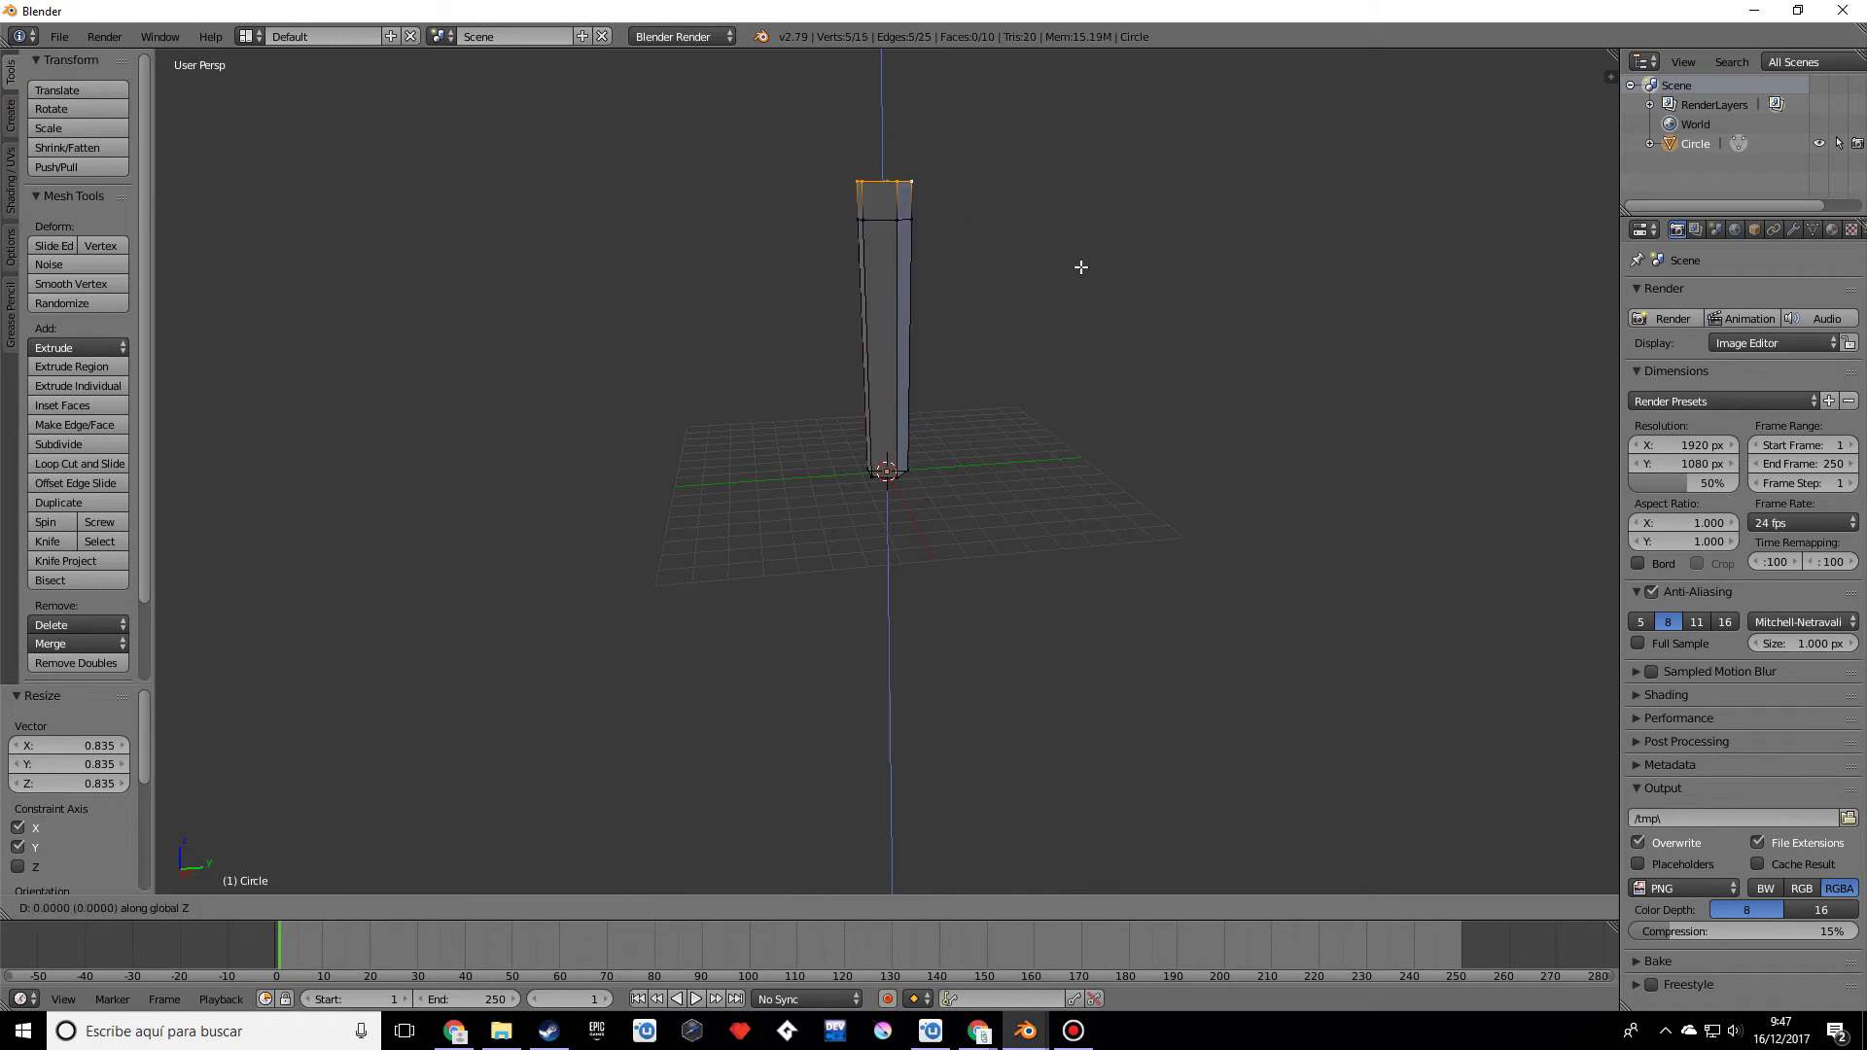
pyautogui.click(1077, 253)
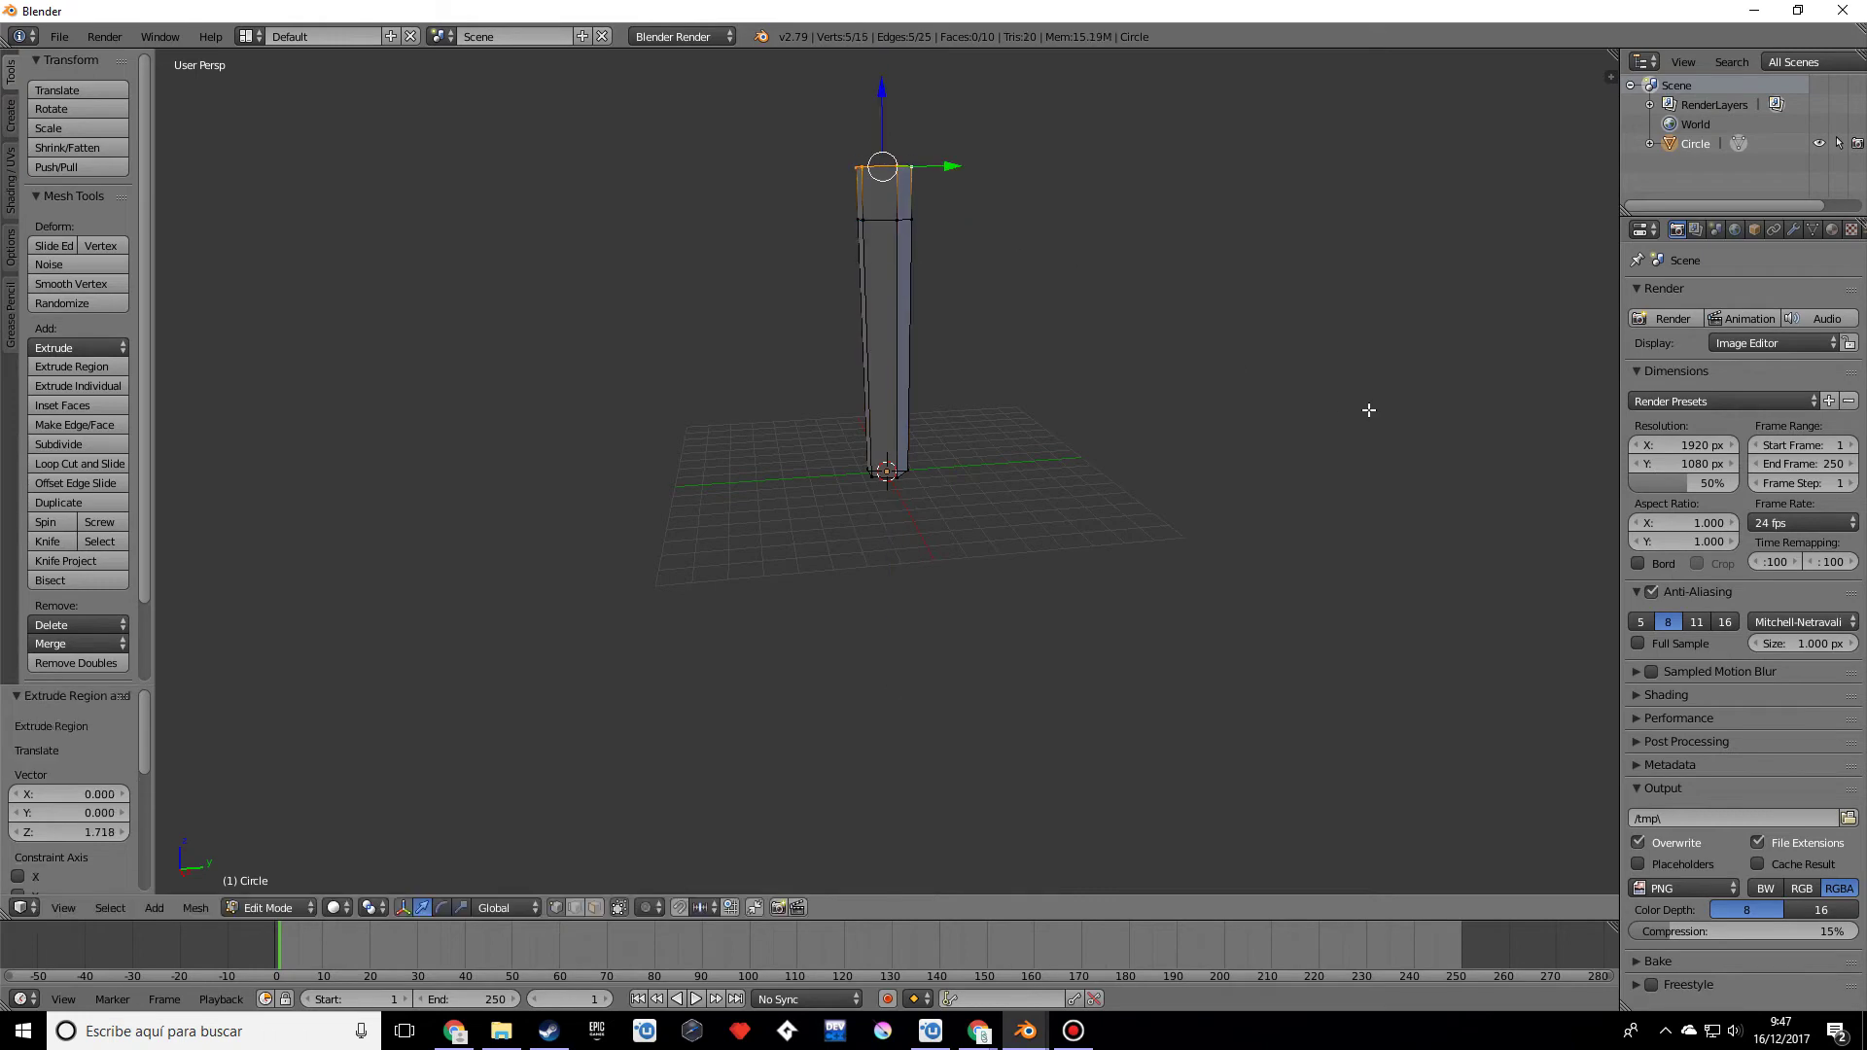
pyautogui.press('s')
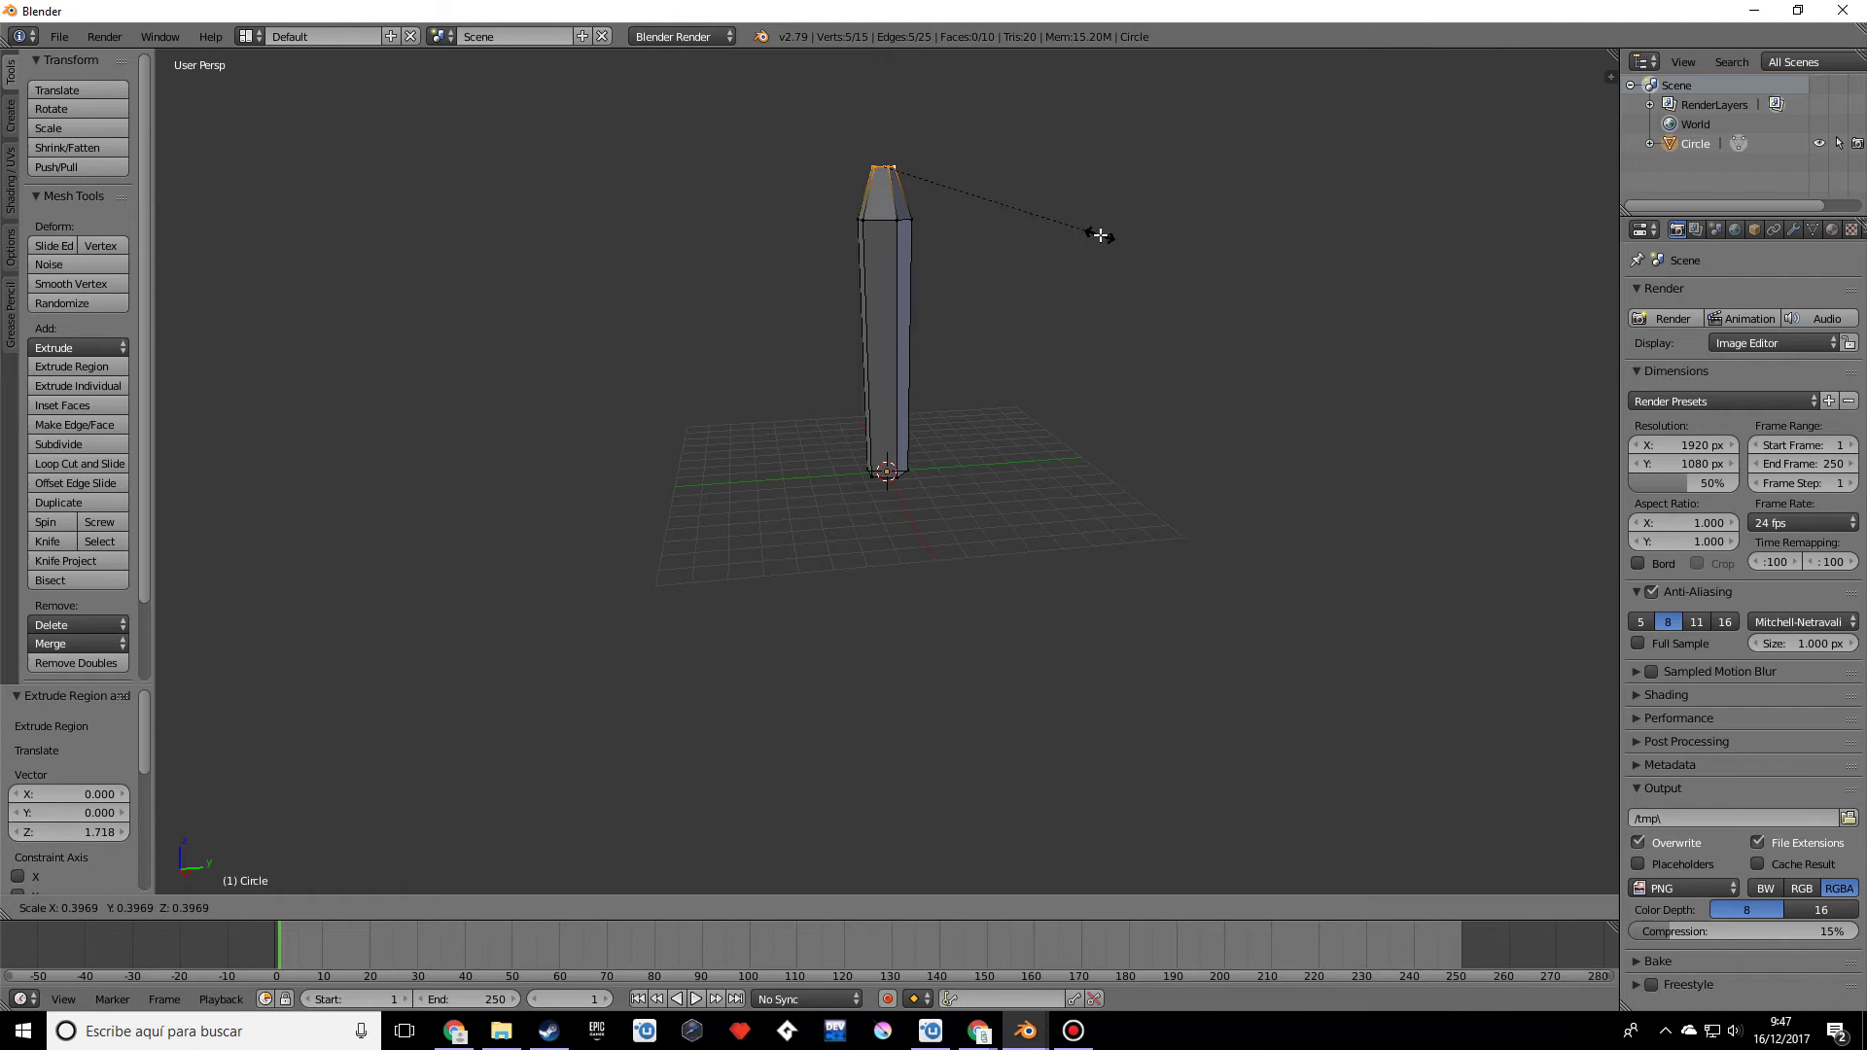
pyautogui.click(1060, 219)
pyautogui.moveTo(966, 230); pyautogui.dragTo(937, 122, button='middle')
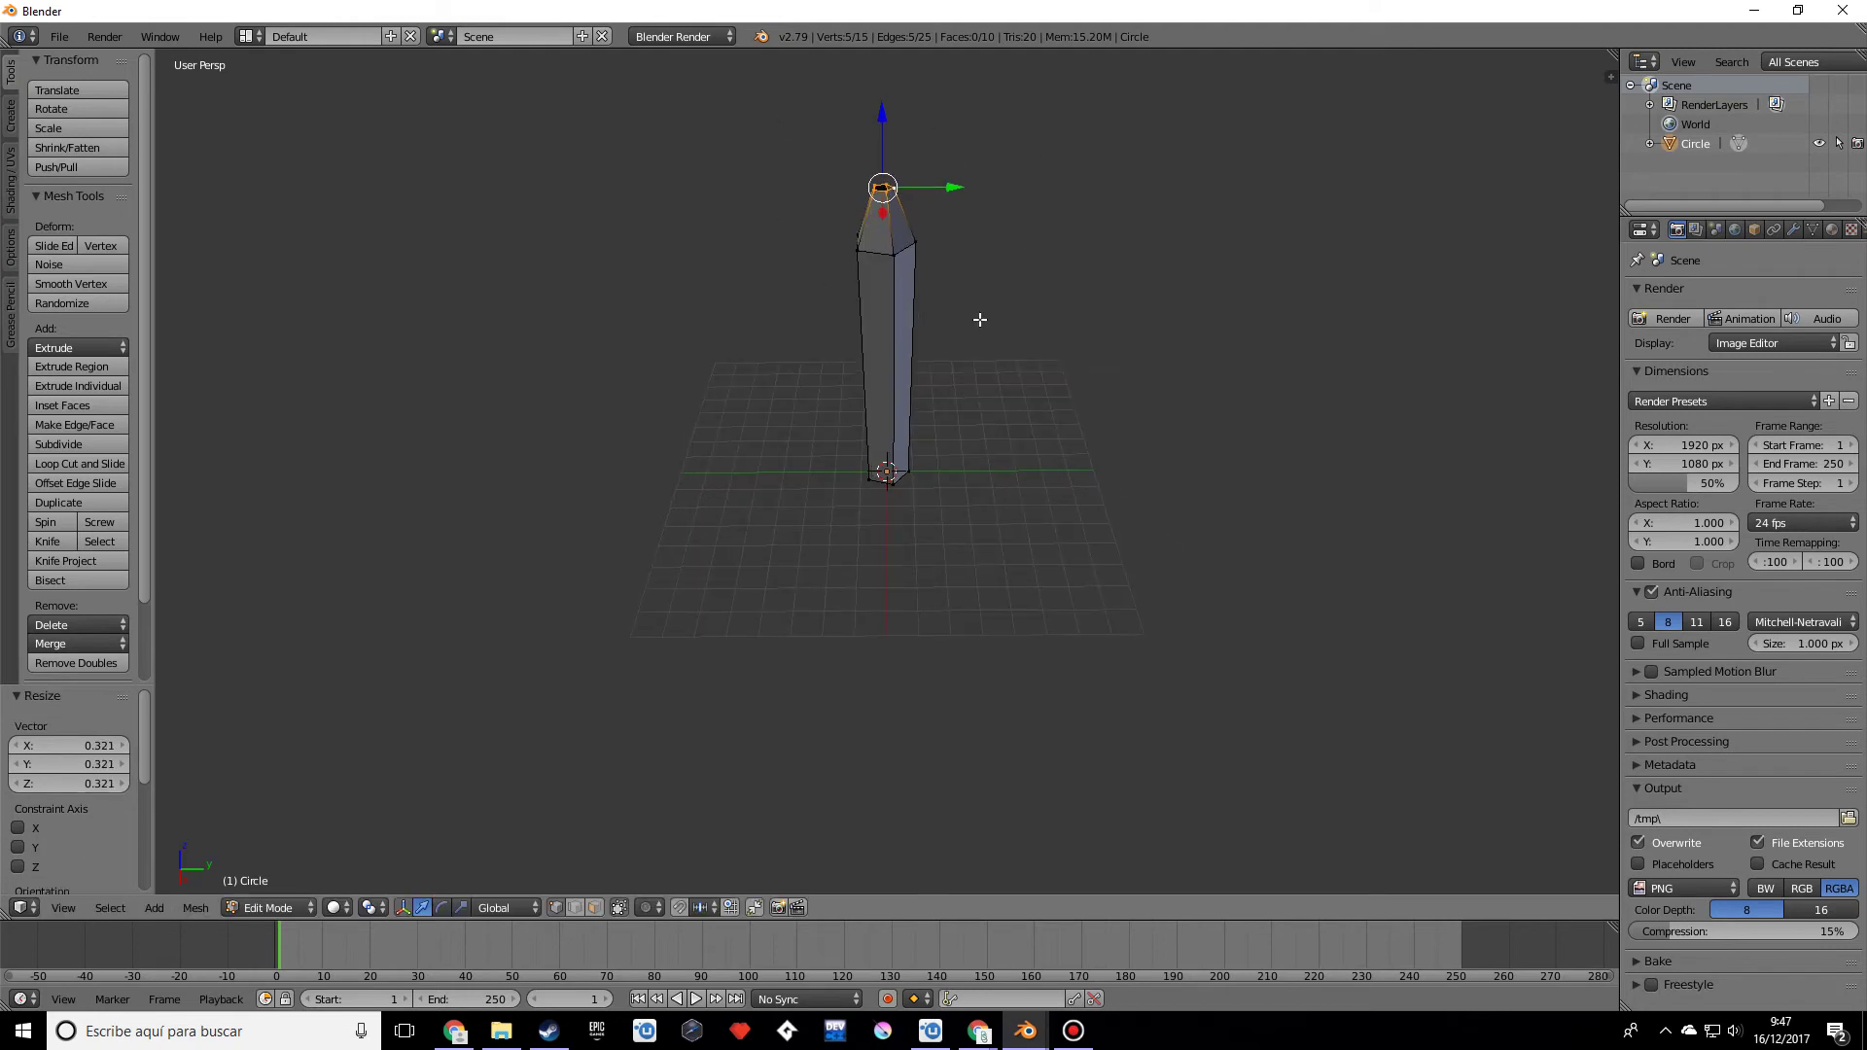
pyautogui.press('Tab')
pyautogui.moveTo(987, 333); pyautogui.dragTo(865, 535, button='middle')
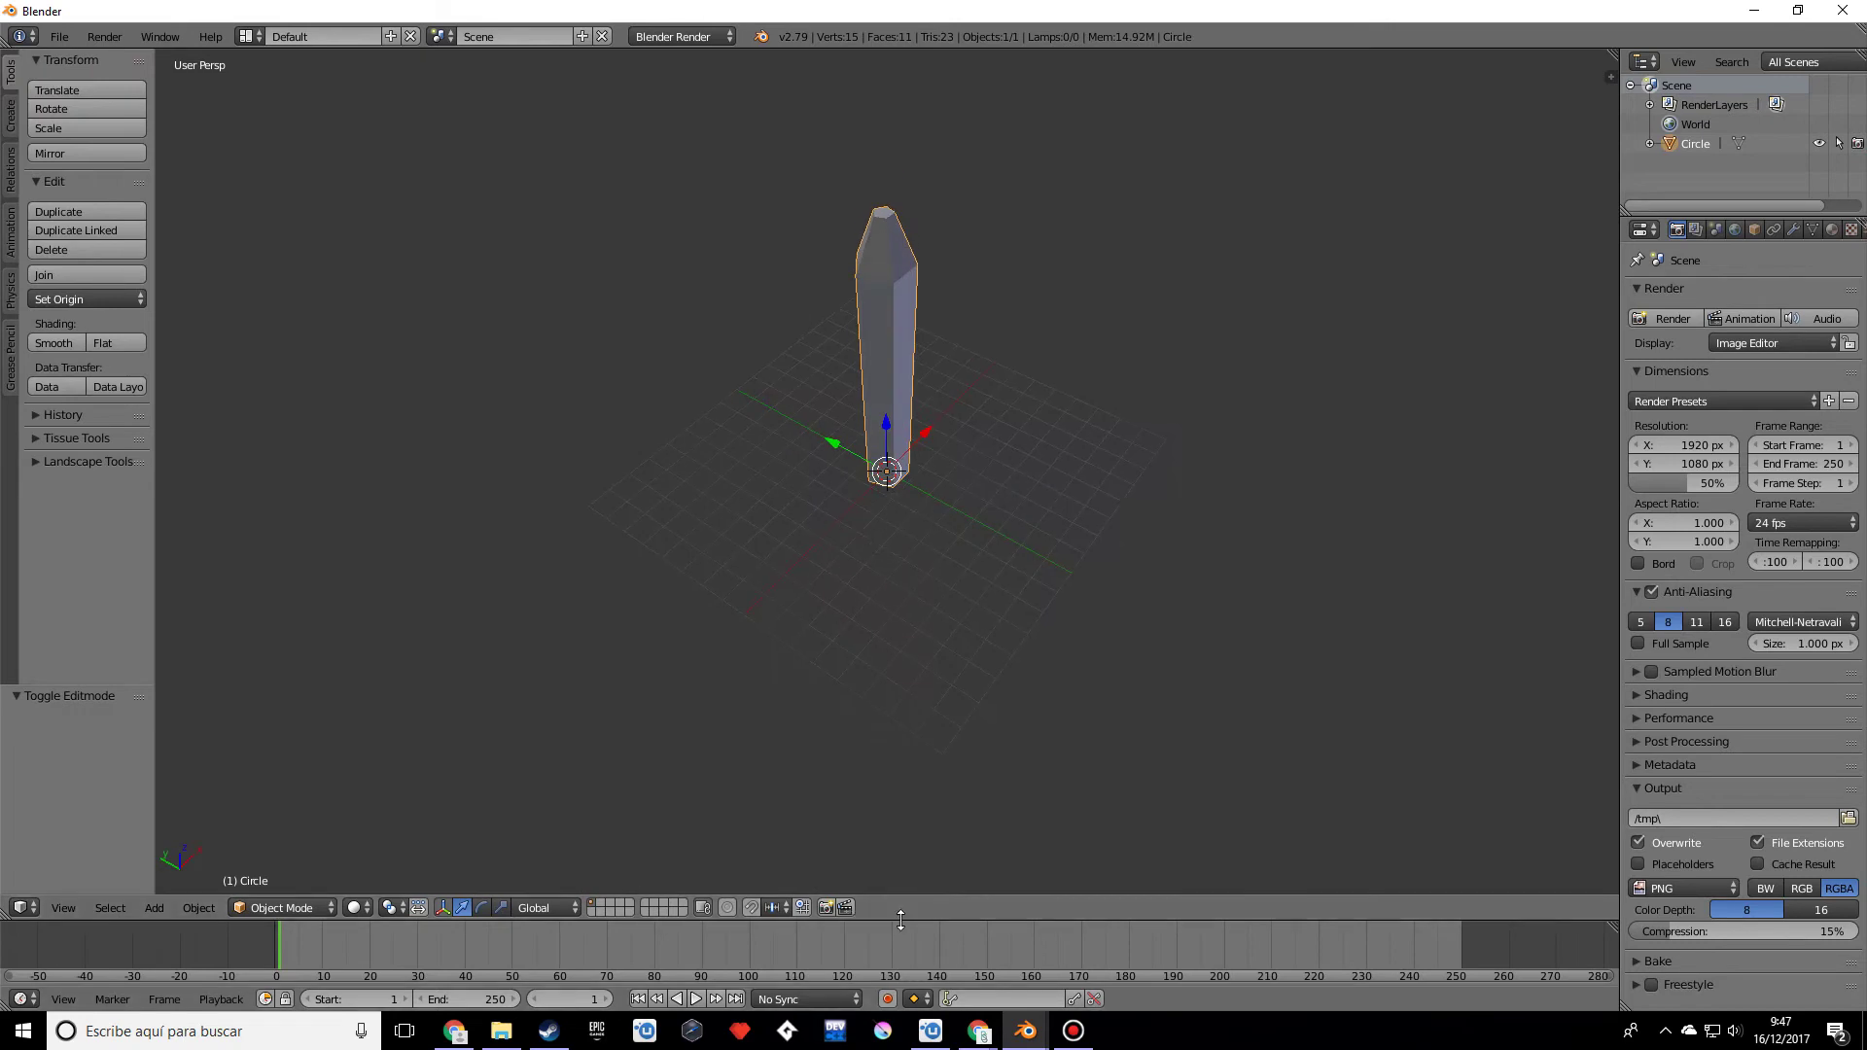
# Step: Enlarge the lower area into a Node Editor and switch the render engine to Cycles
pyautogui.moveTo(859, 920); pyautogui.dragTo(860, 522)
pyautogui.scroll(-1, 912, 347)
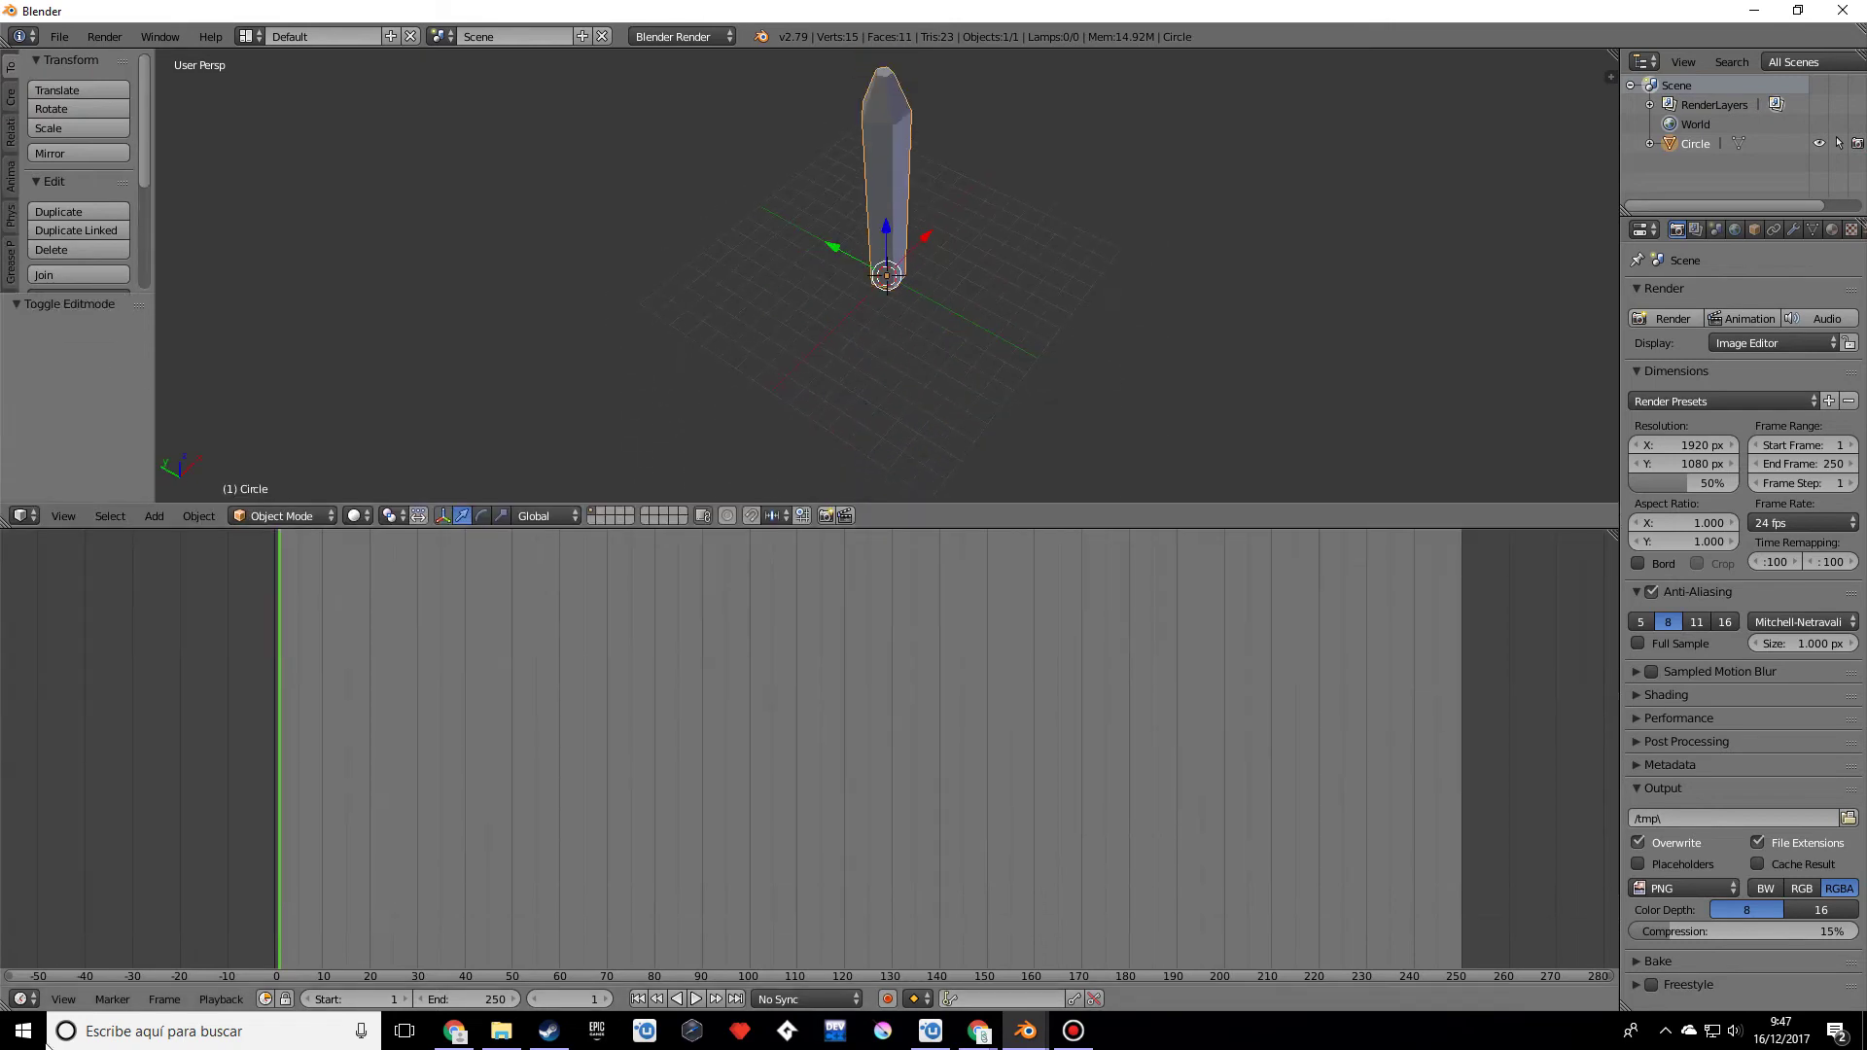
pyautogui.click(21, 999)
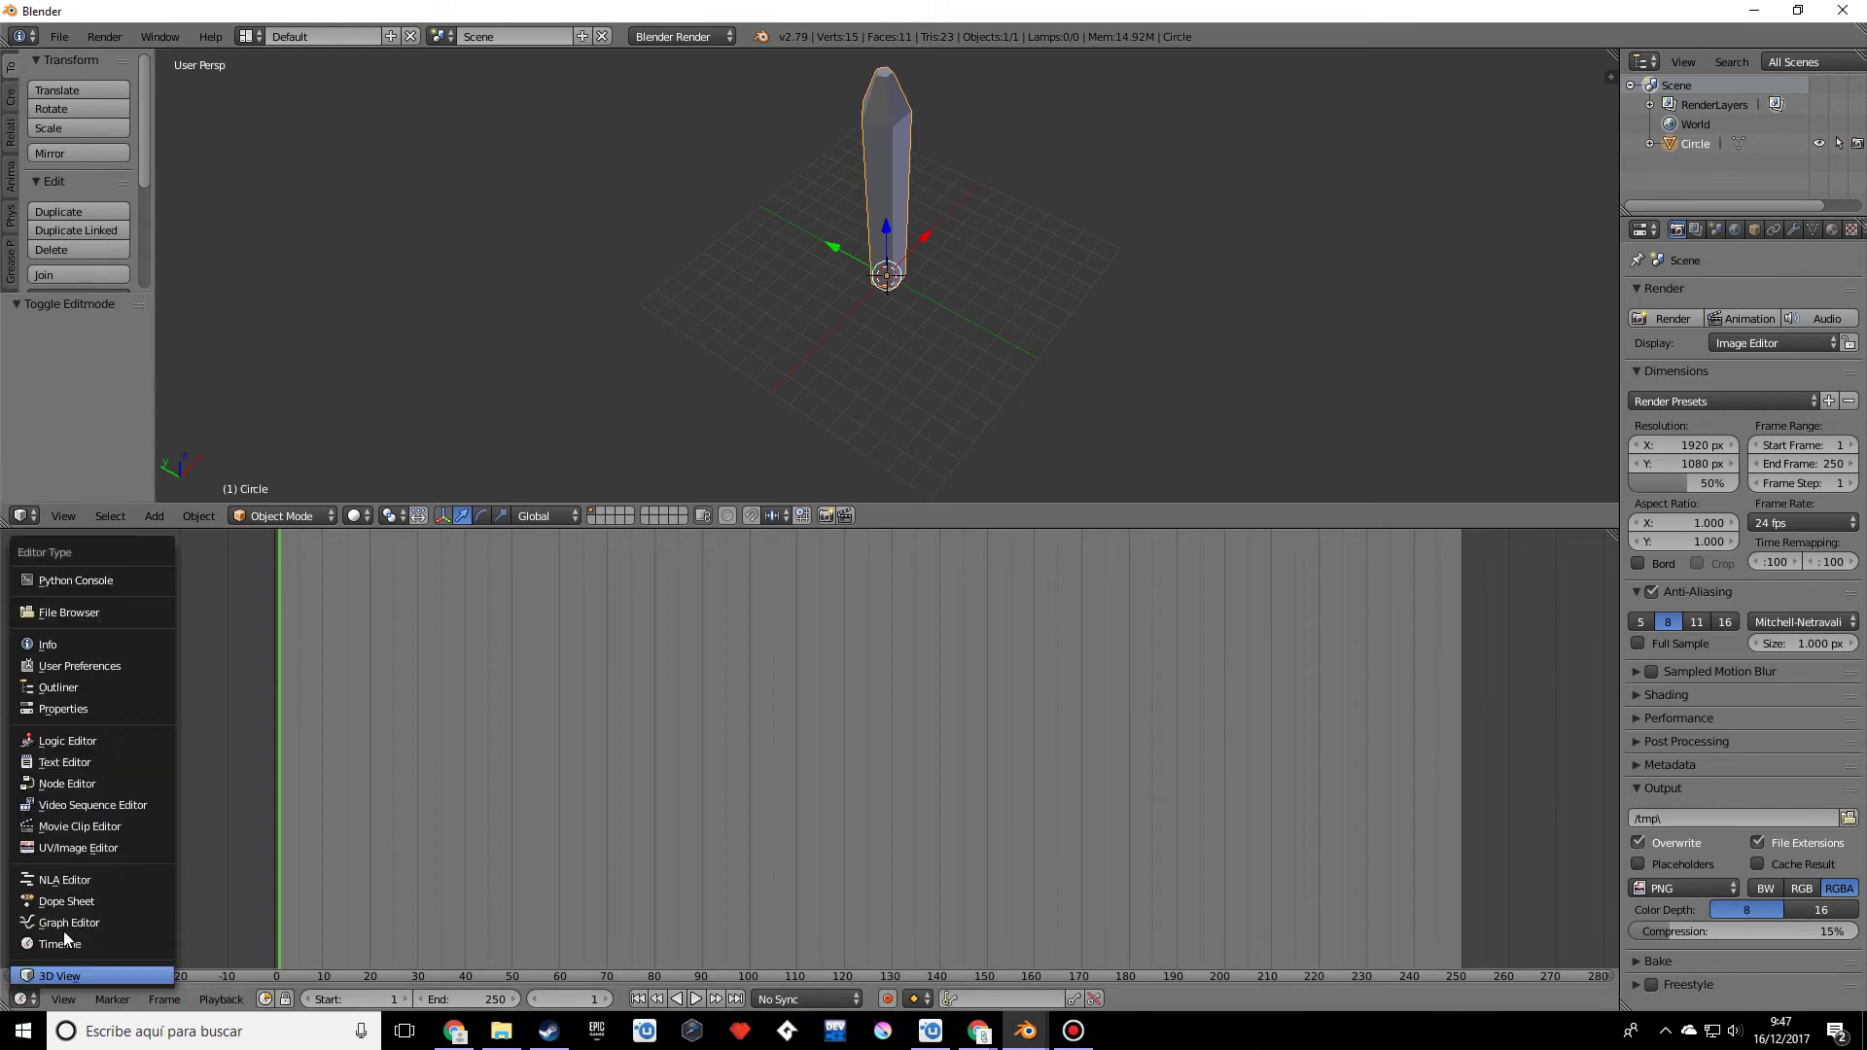
pyautogui.click(78, 782)
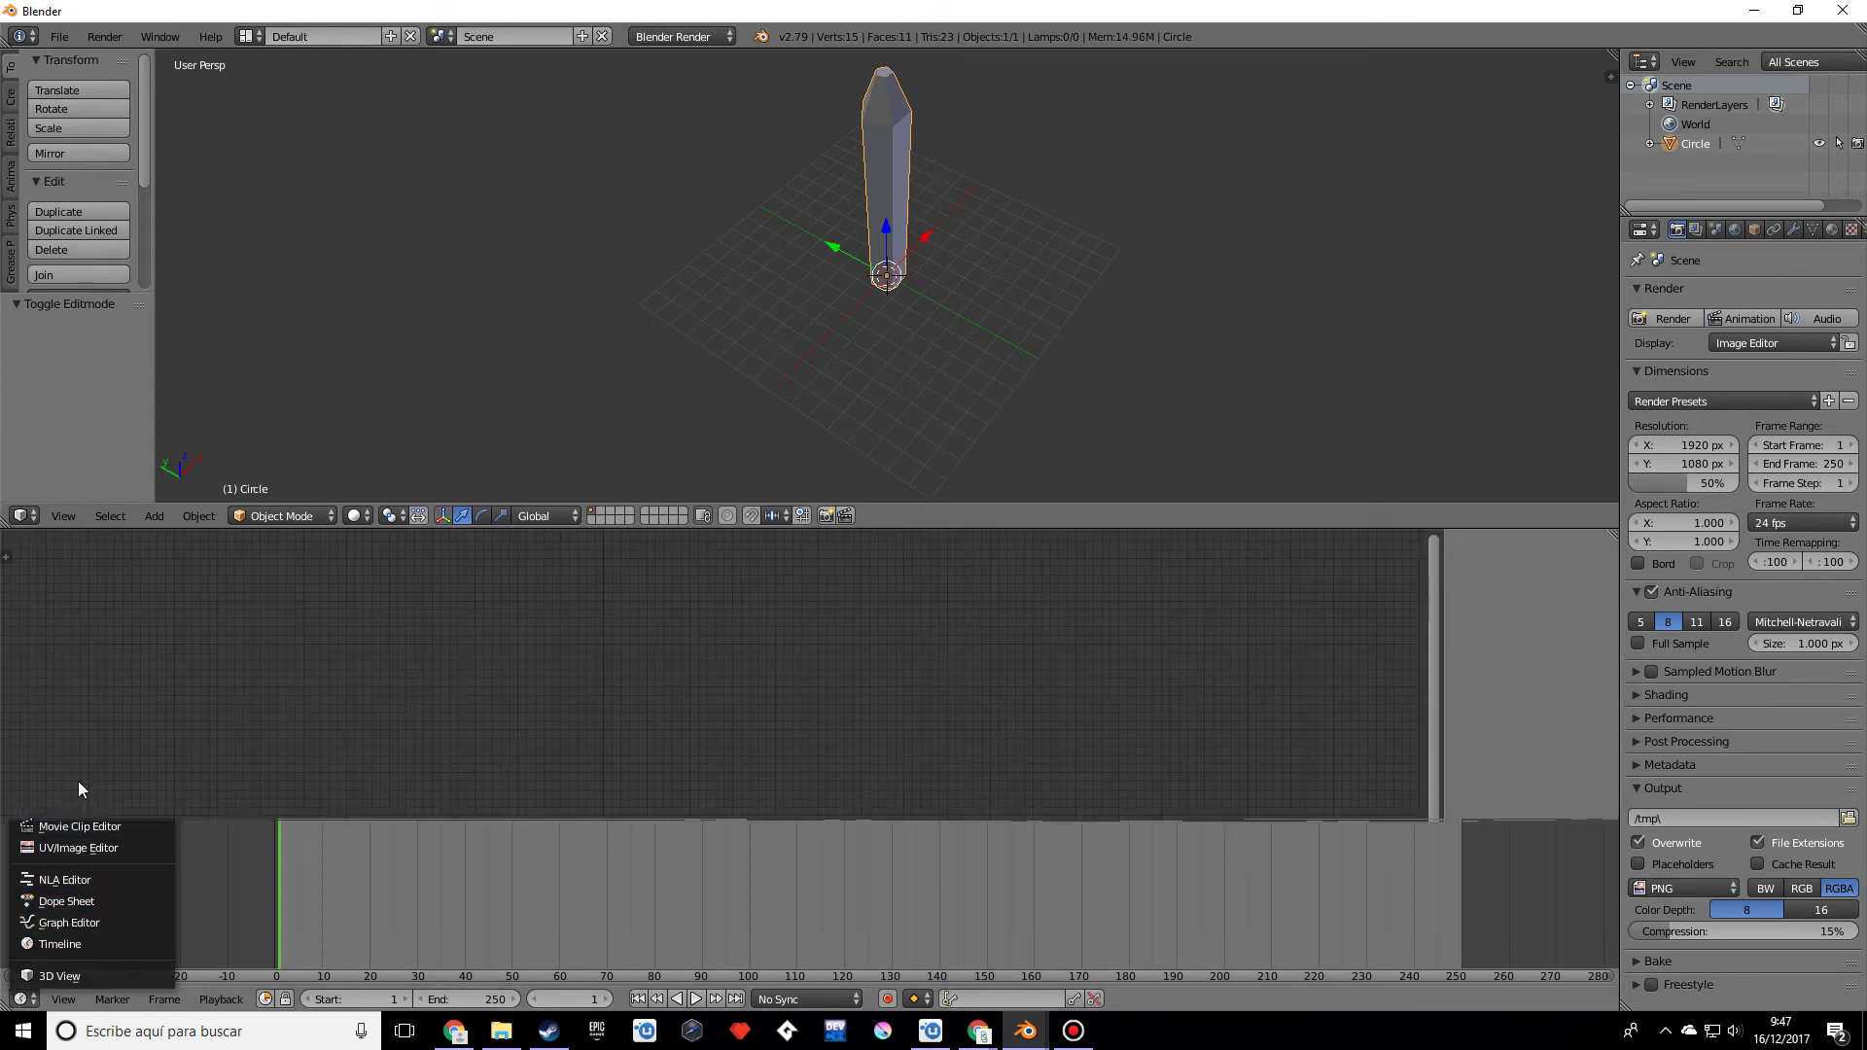
pyautogui.click(680, 36)
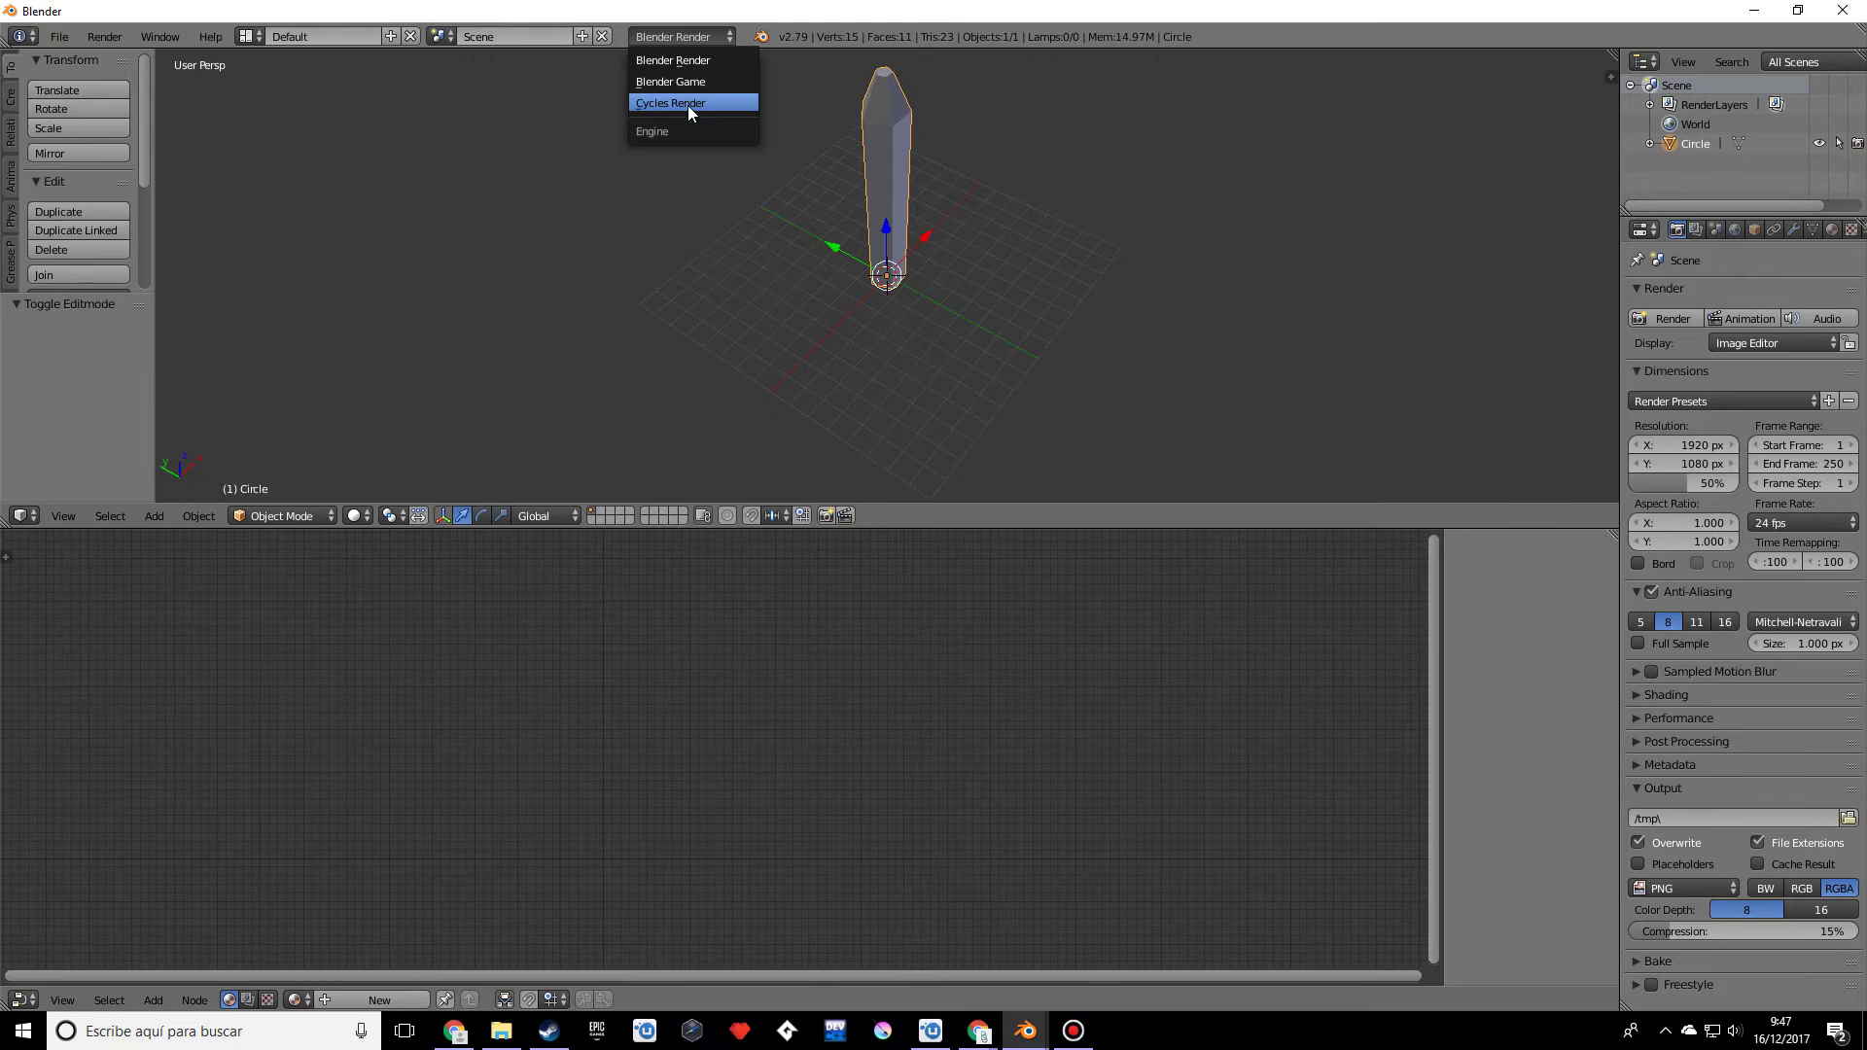
pyautogui.click(686, 105)
# Step: Create a new material for the crystal and delete its Diffuse BSDF node
pyautogui.click(1832, 229)
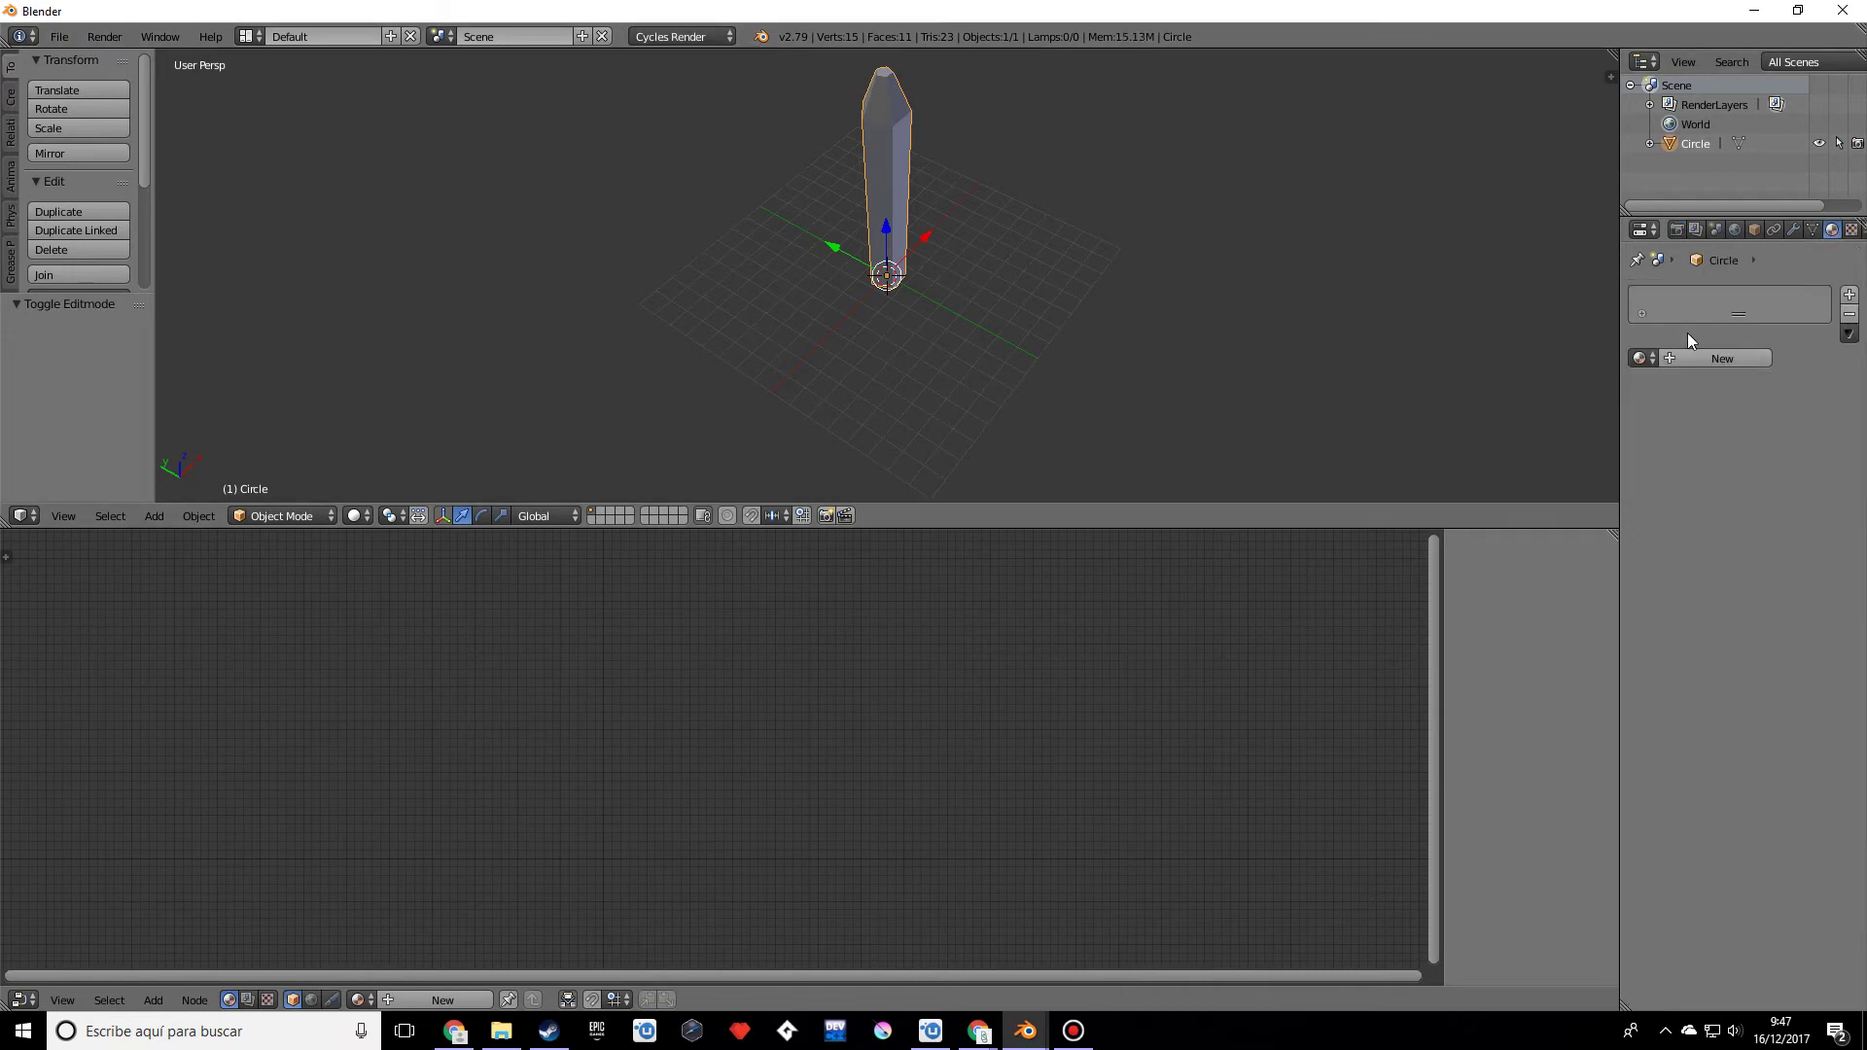
pyautogui.click(1699, 352)
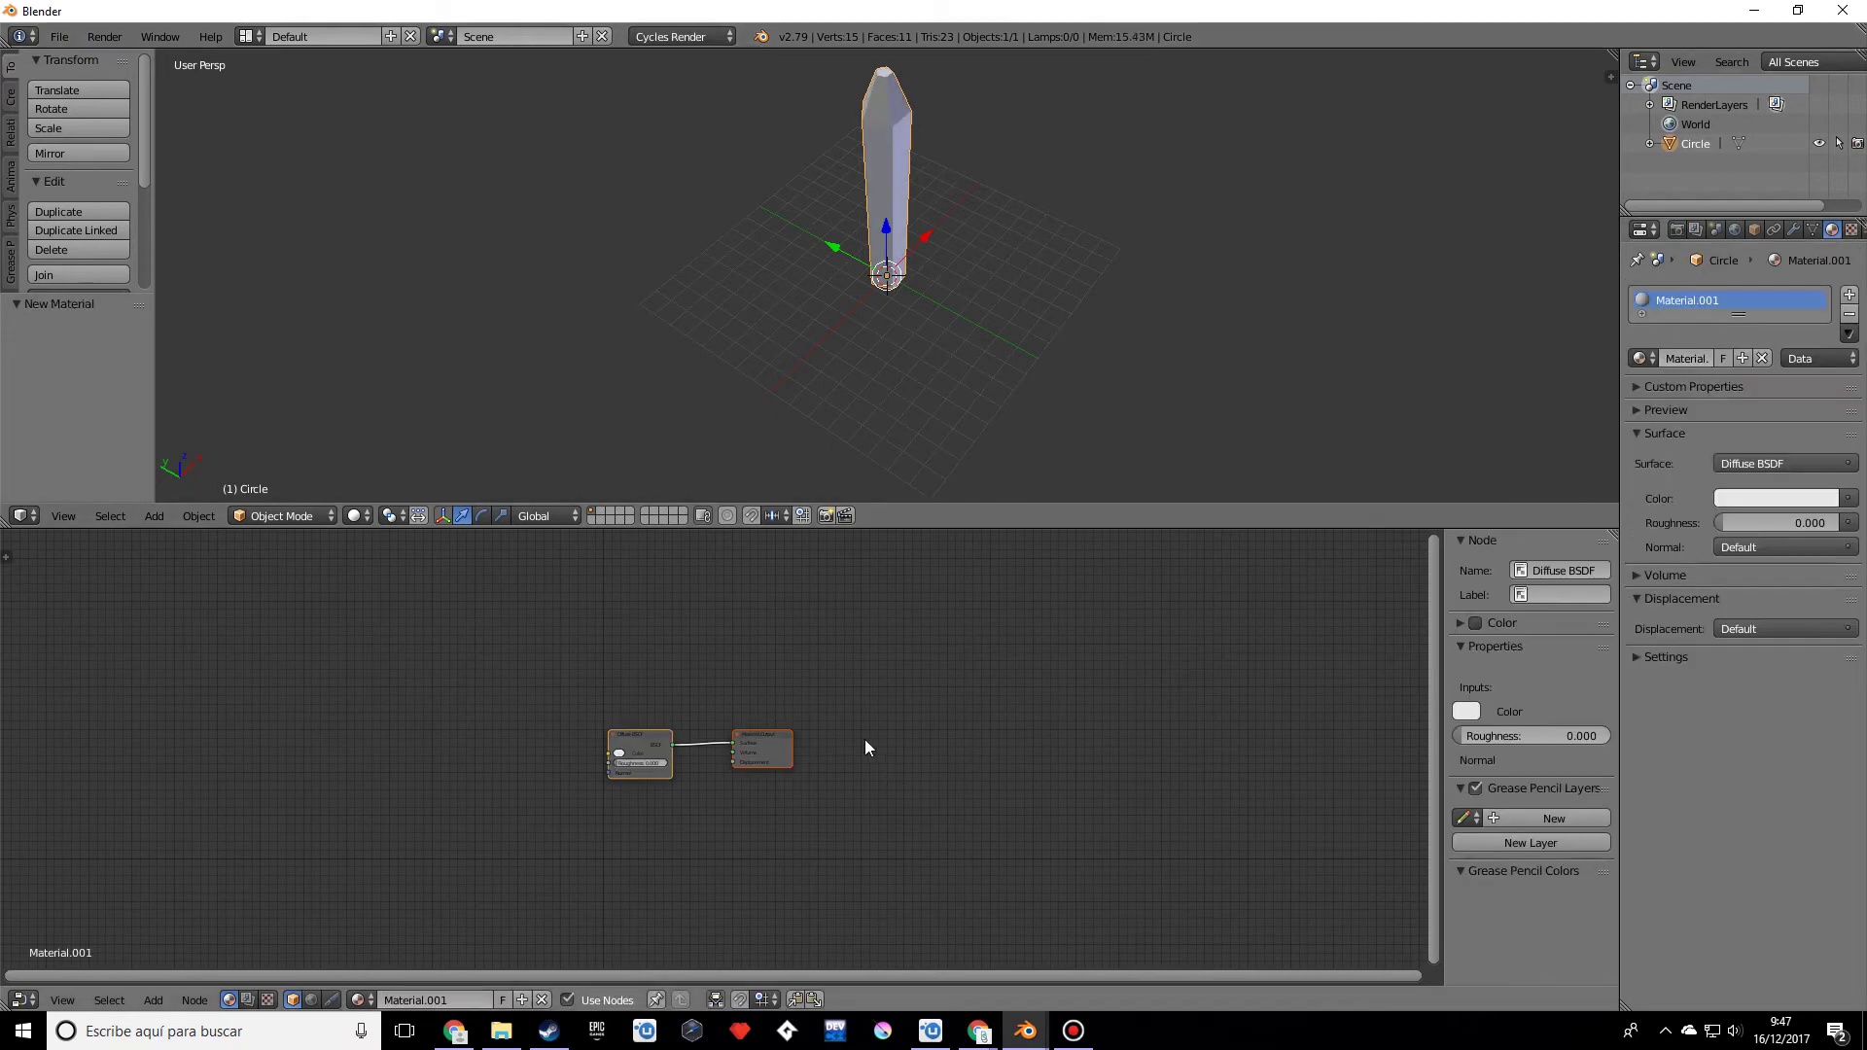
pyautogui.rightClick(615, 743)
pyautogui.press('x')
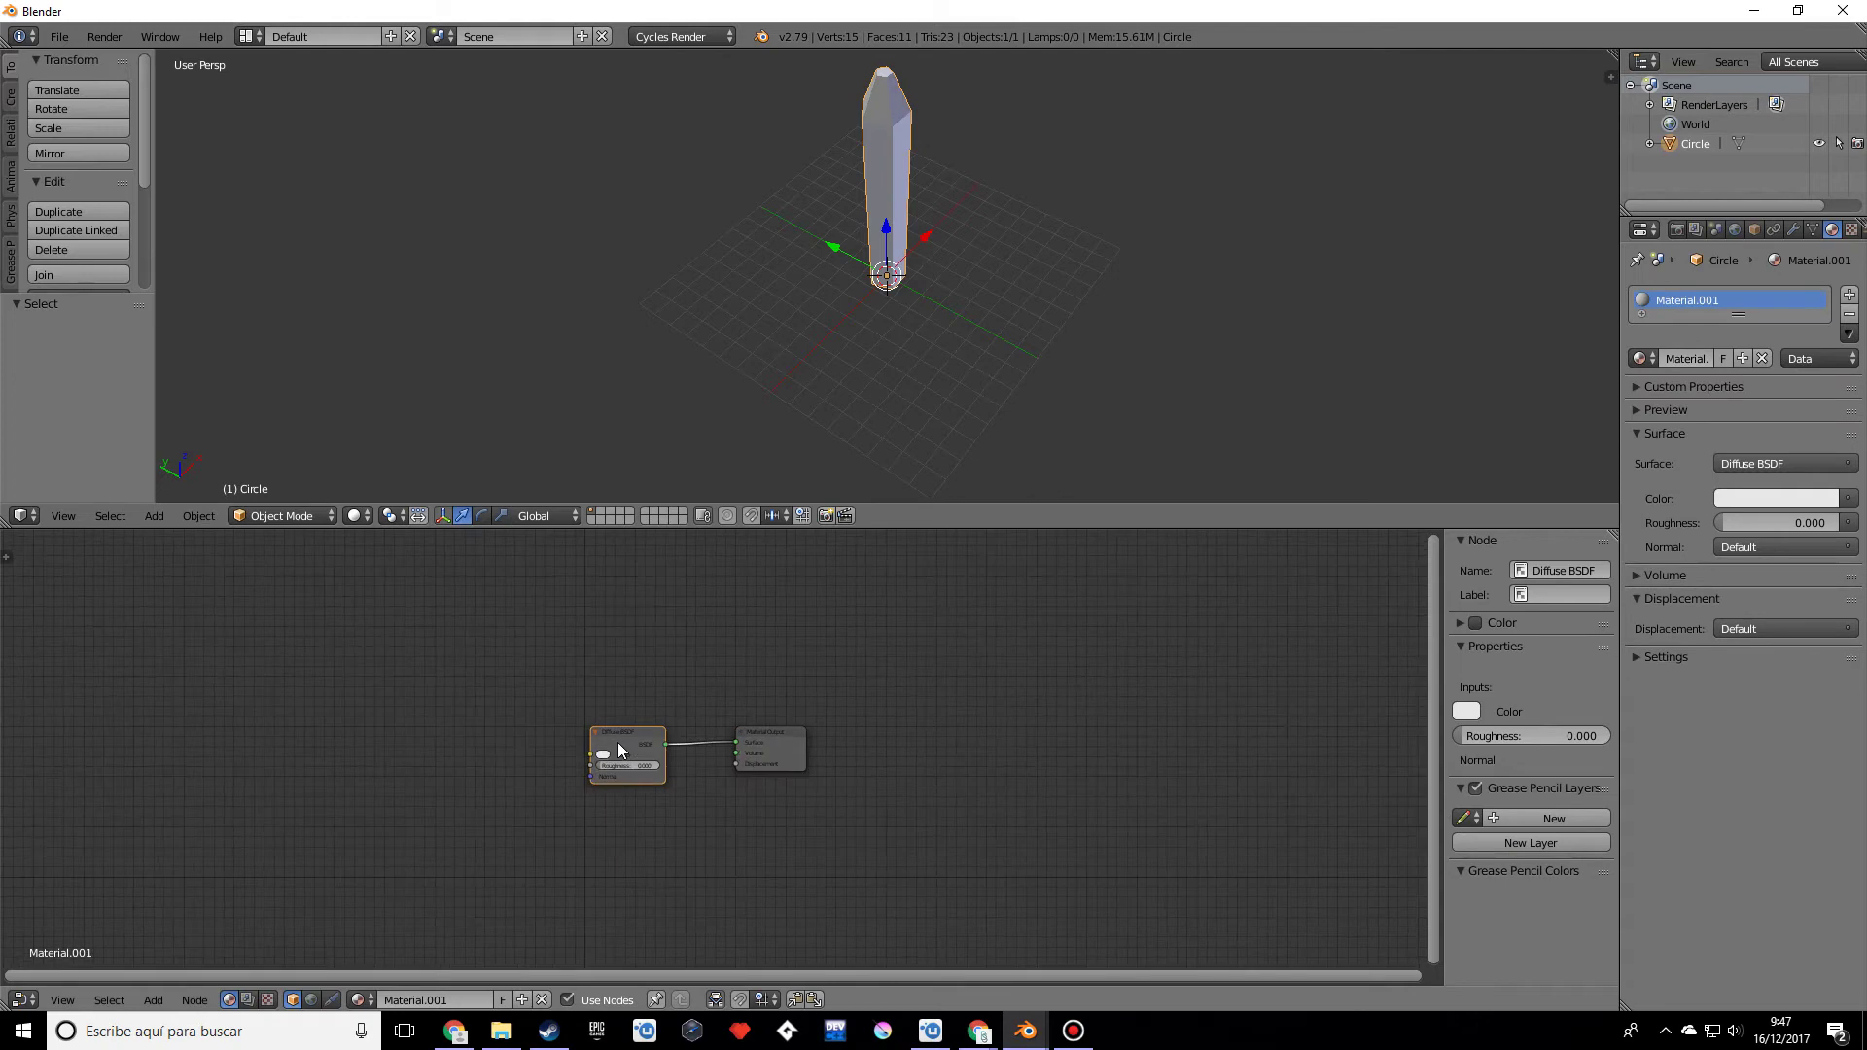
pyautogui.scroll(1, 615, 743)
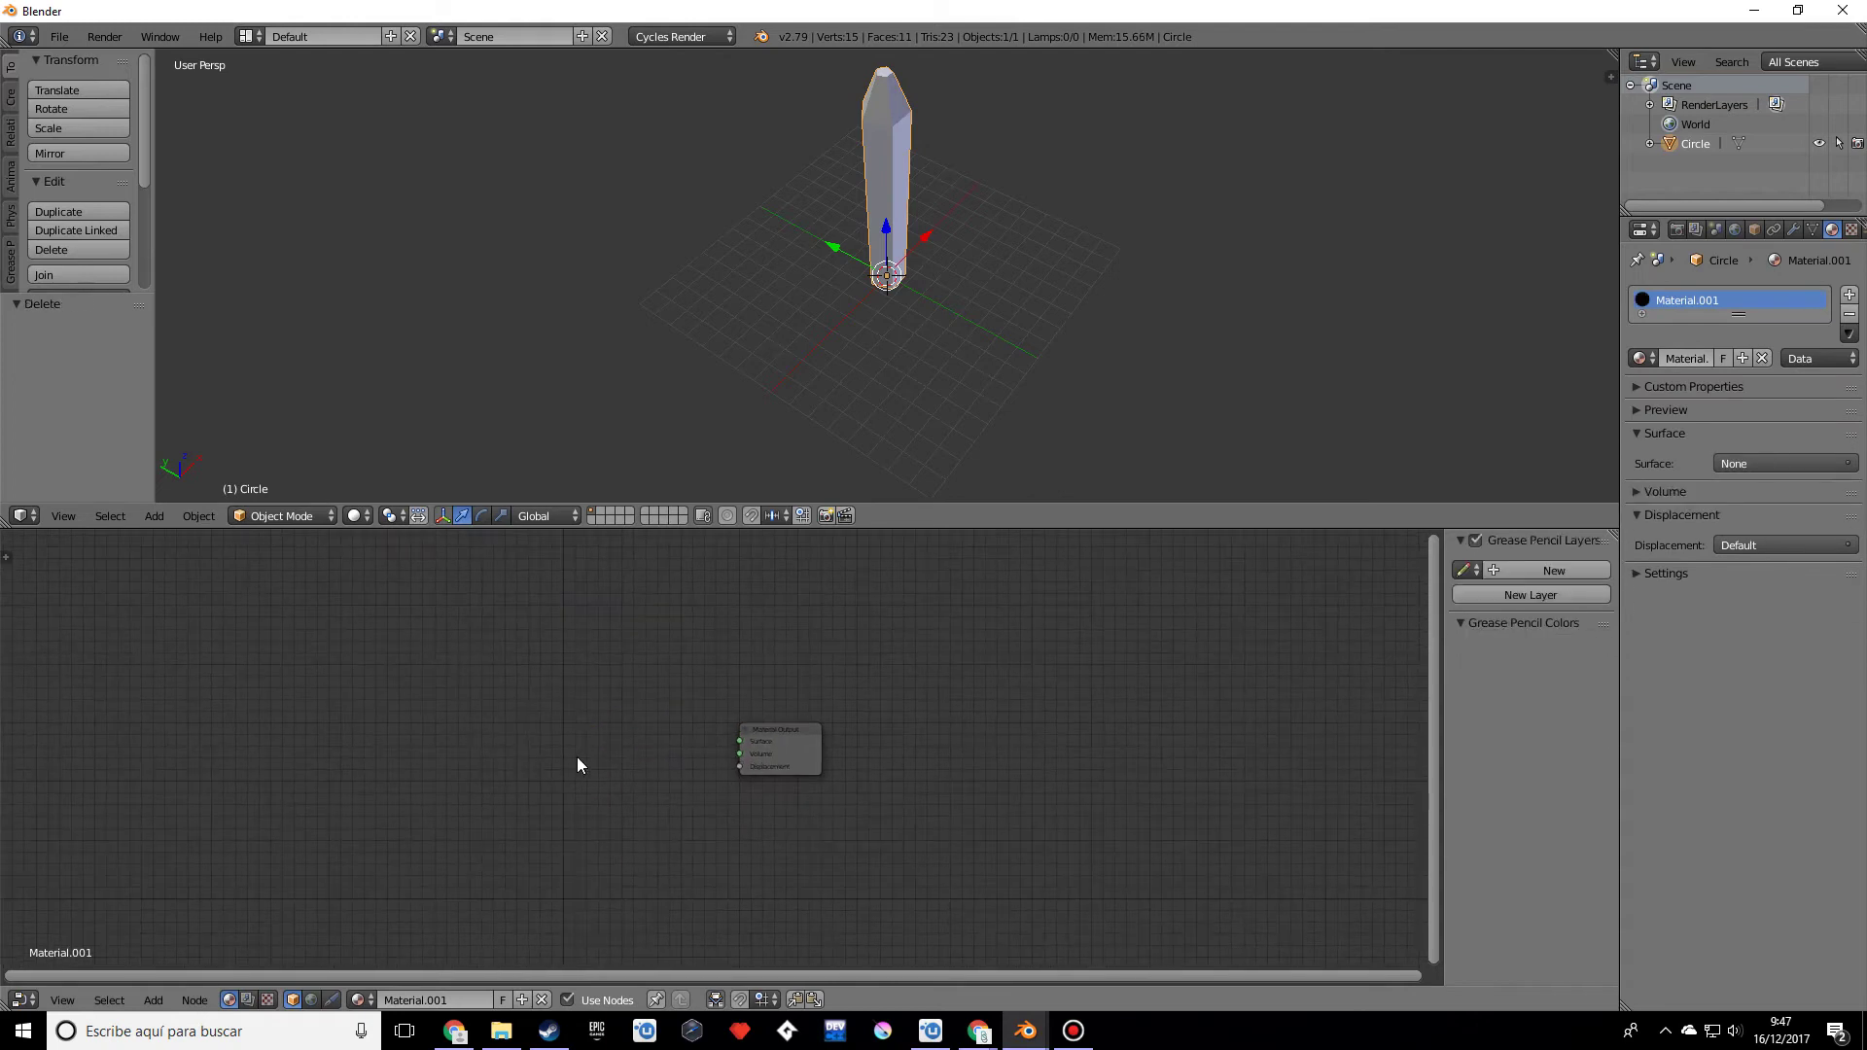
pyautogui.hotkey('shift', 'a')
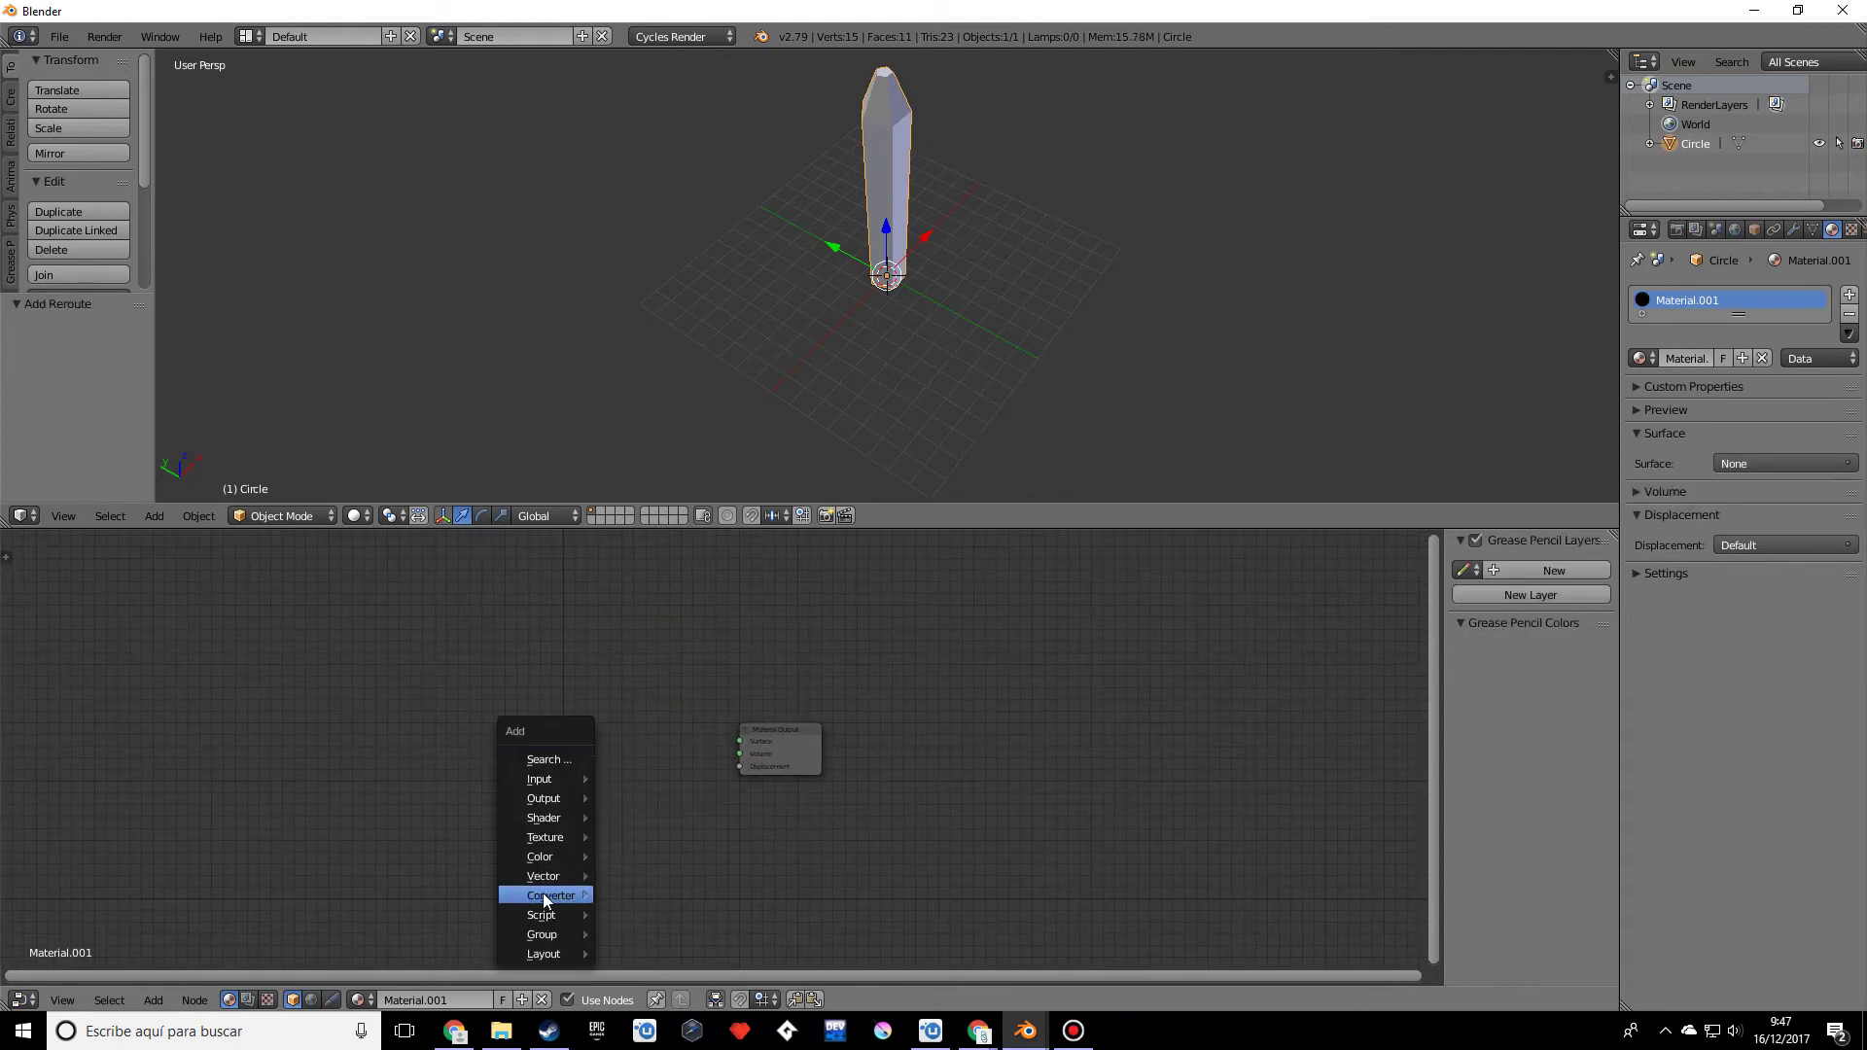
# Step: Add a Principled BSDF node and connect its BSDF output to the Material Output Surface
pyautogui.moveTo(543, 815)
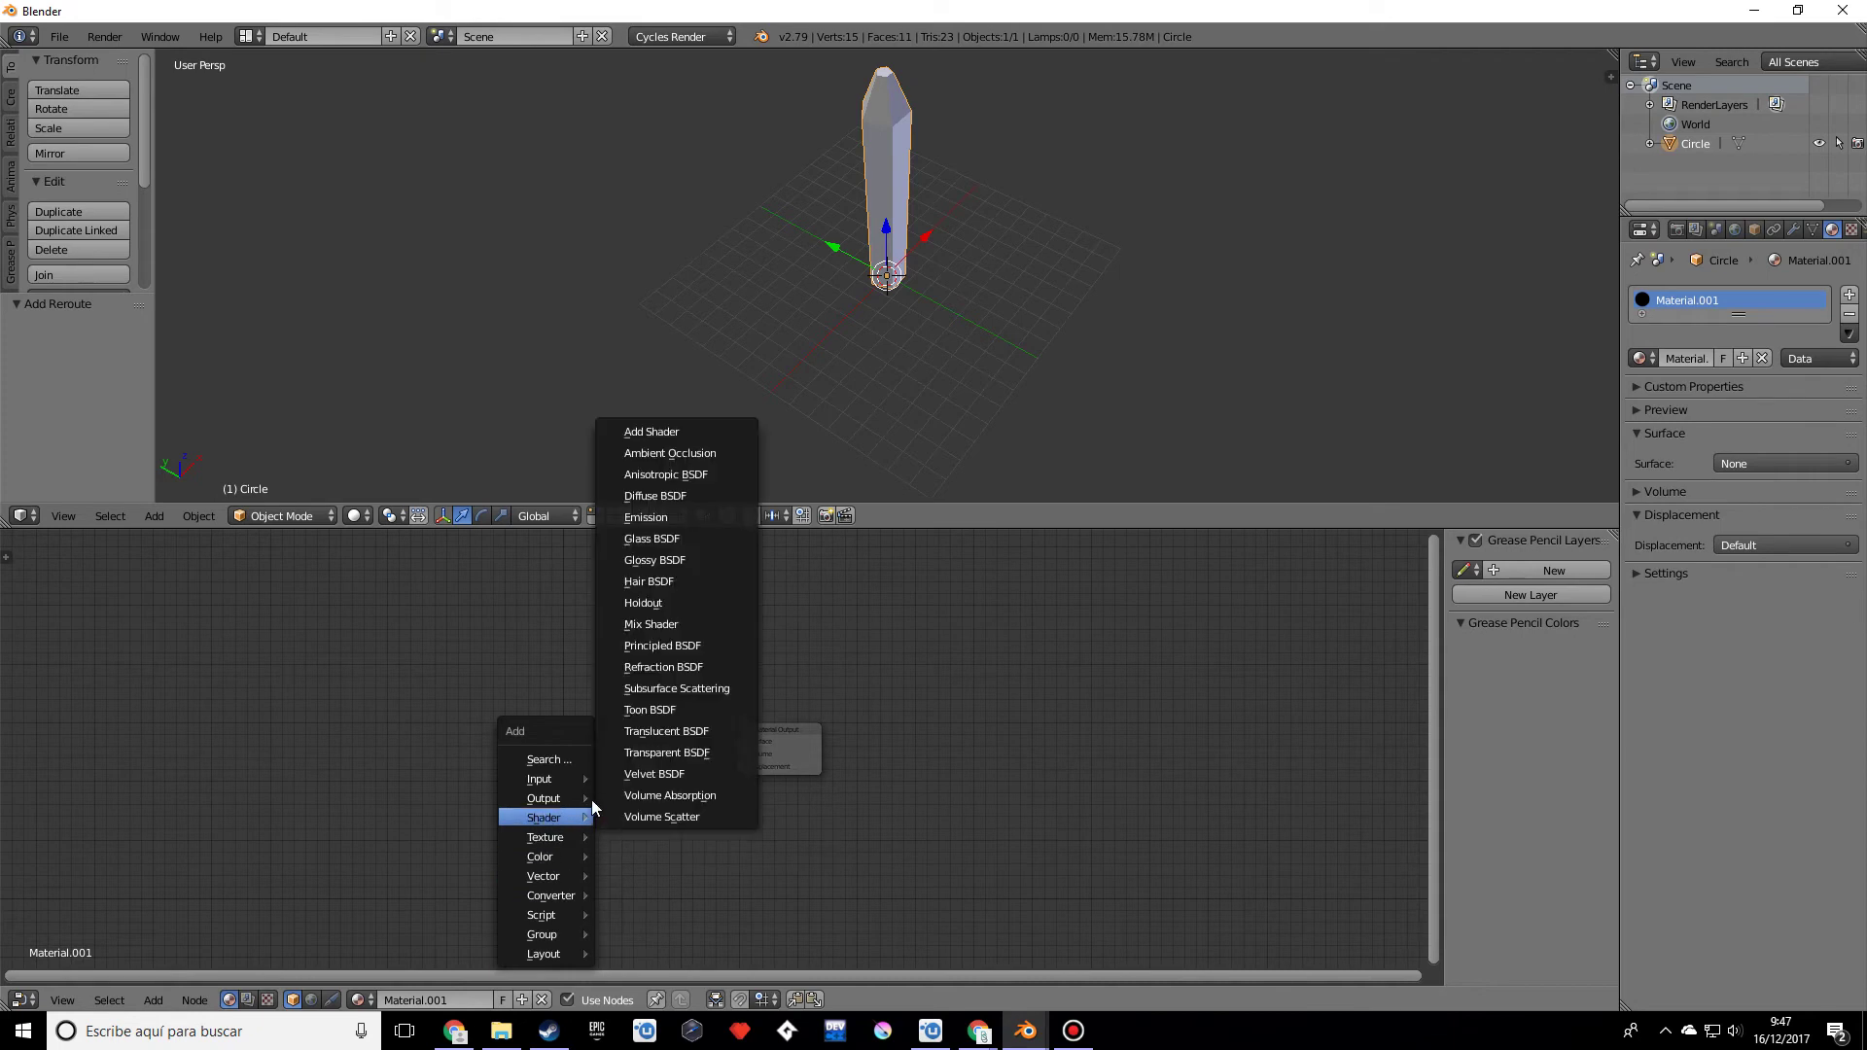
pyautogui.click(680, 646)
pyautogui.click(587, 714)
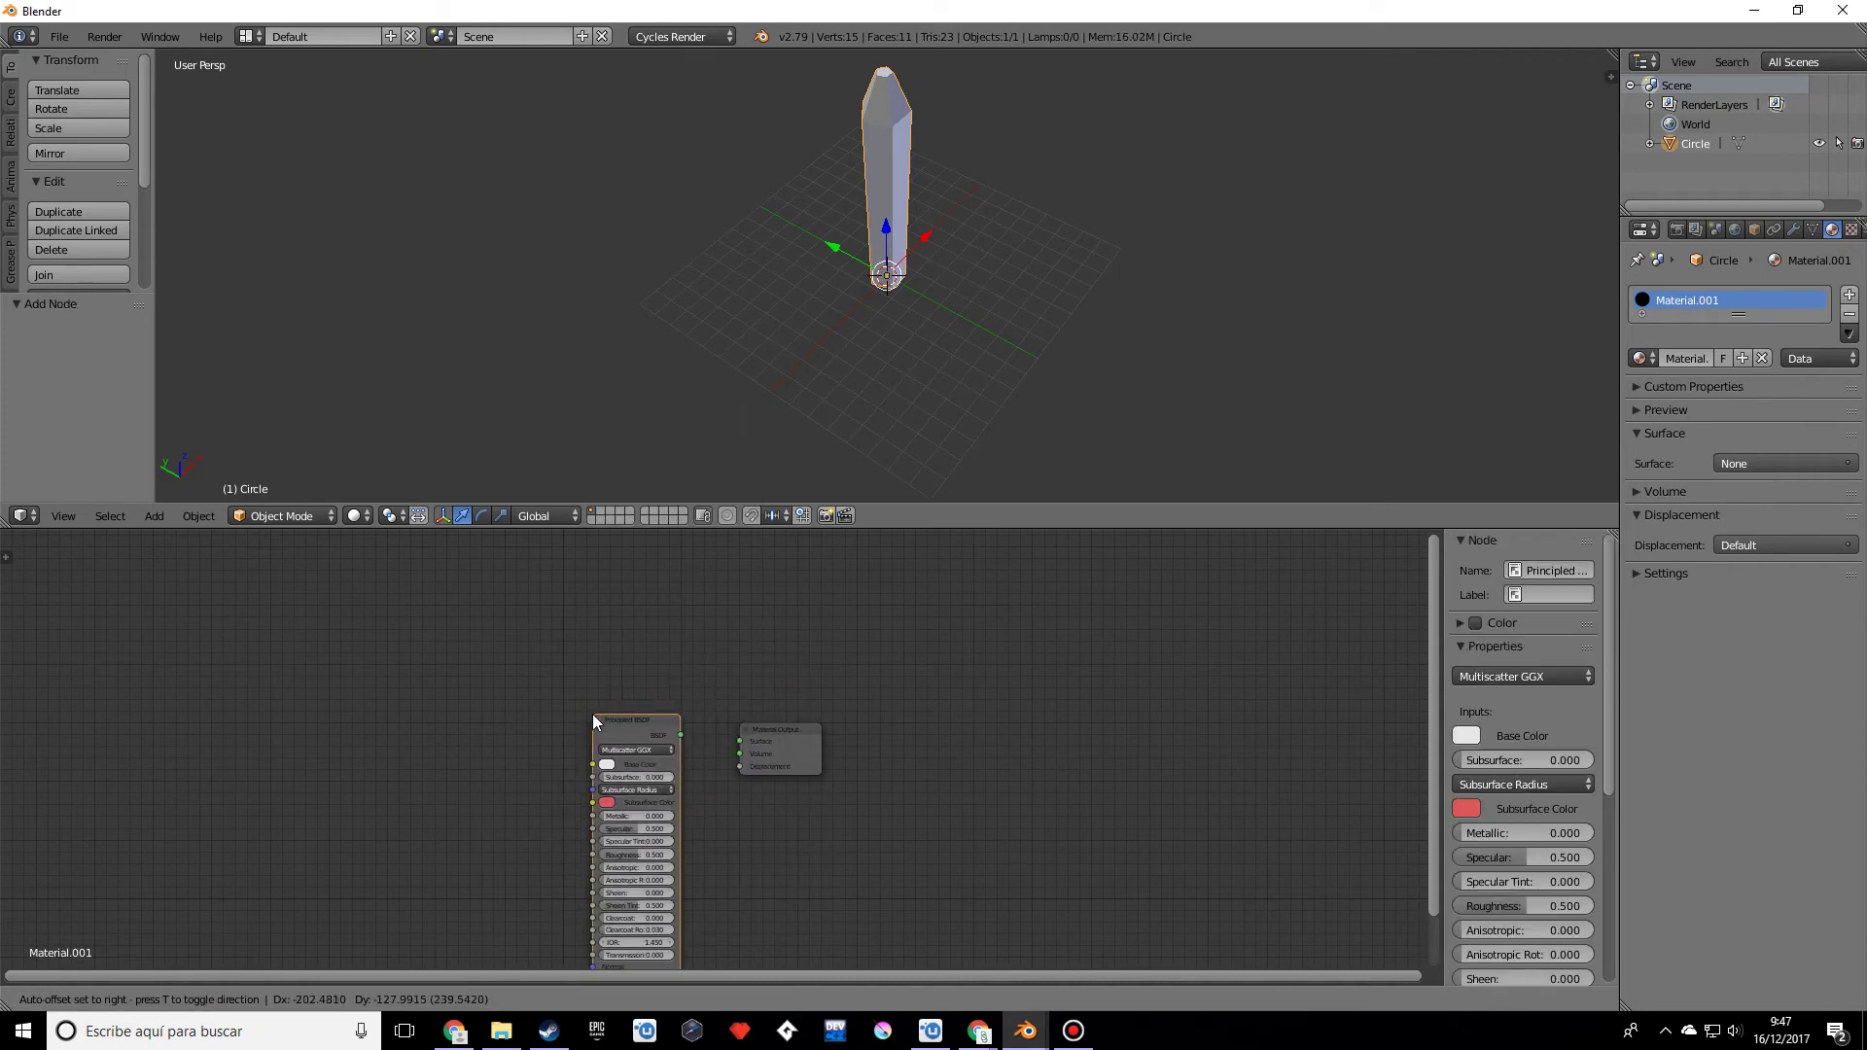
pyautogui.moveTo(737, 809)
pyautogui.mouseDown(button='middle')
pyautogui.moveTo(700, 638)
pyautogui.moveTo(718, 828)
pyautogui.mouseUp(button='middle')
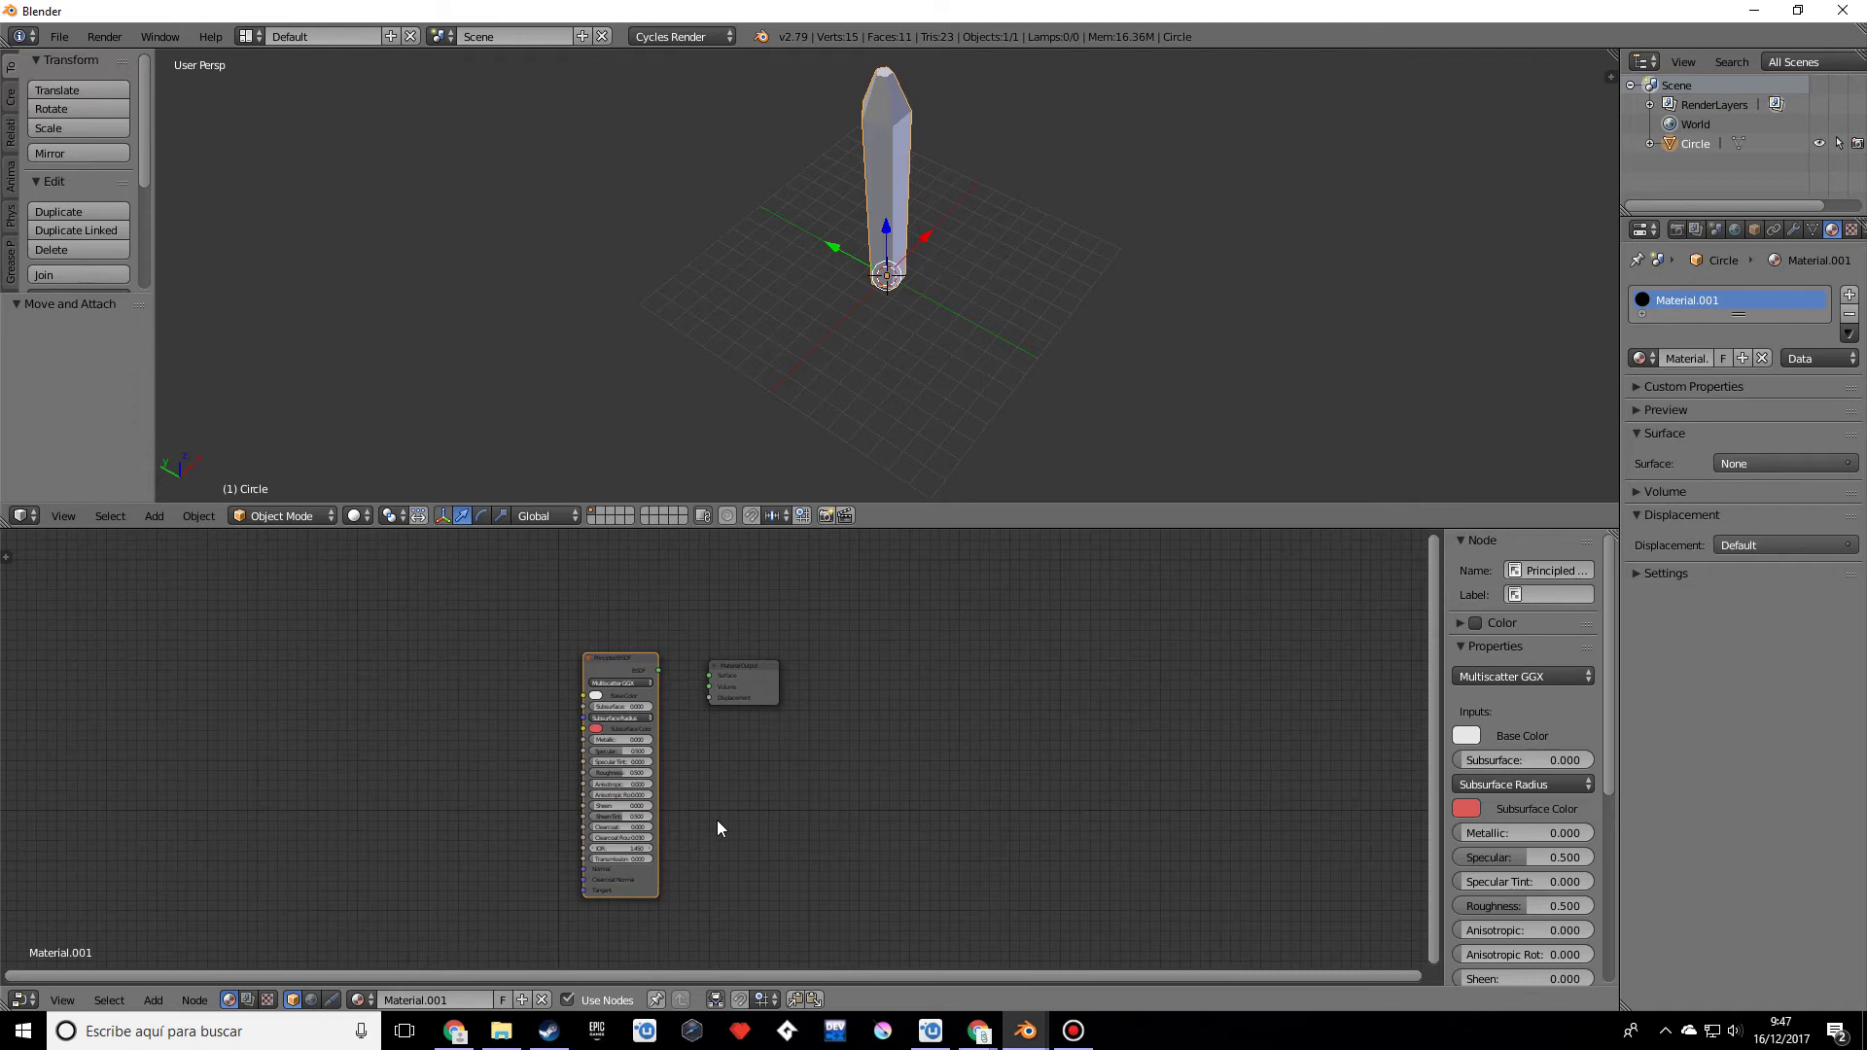
pyautogui.scroll(1, 717, 828)
pyautogui.press('g')
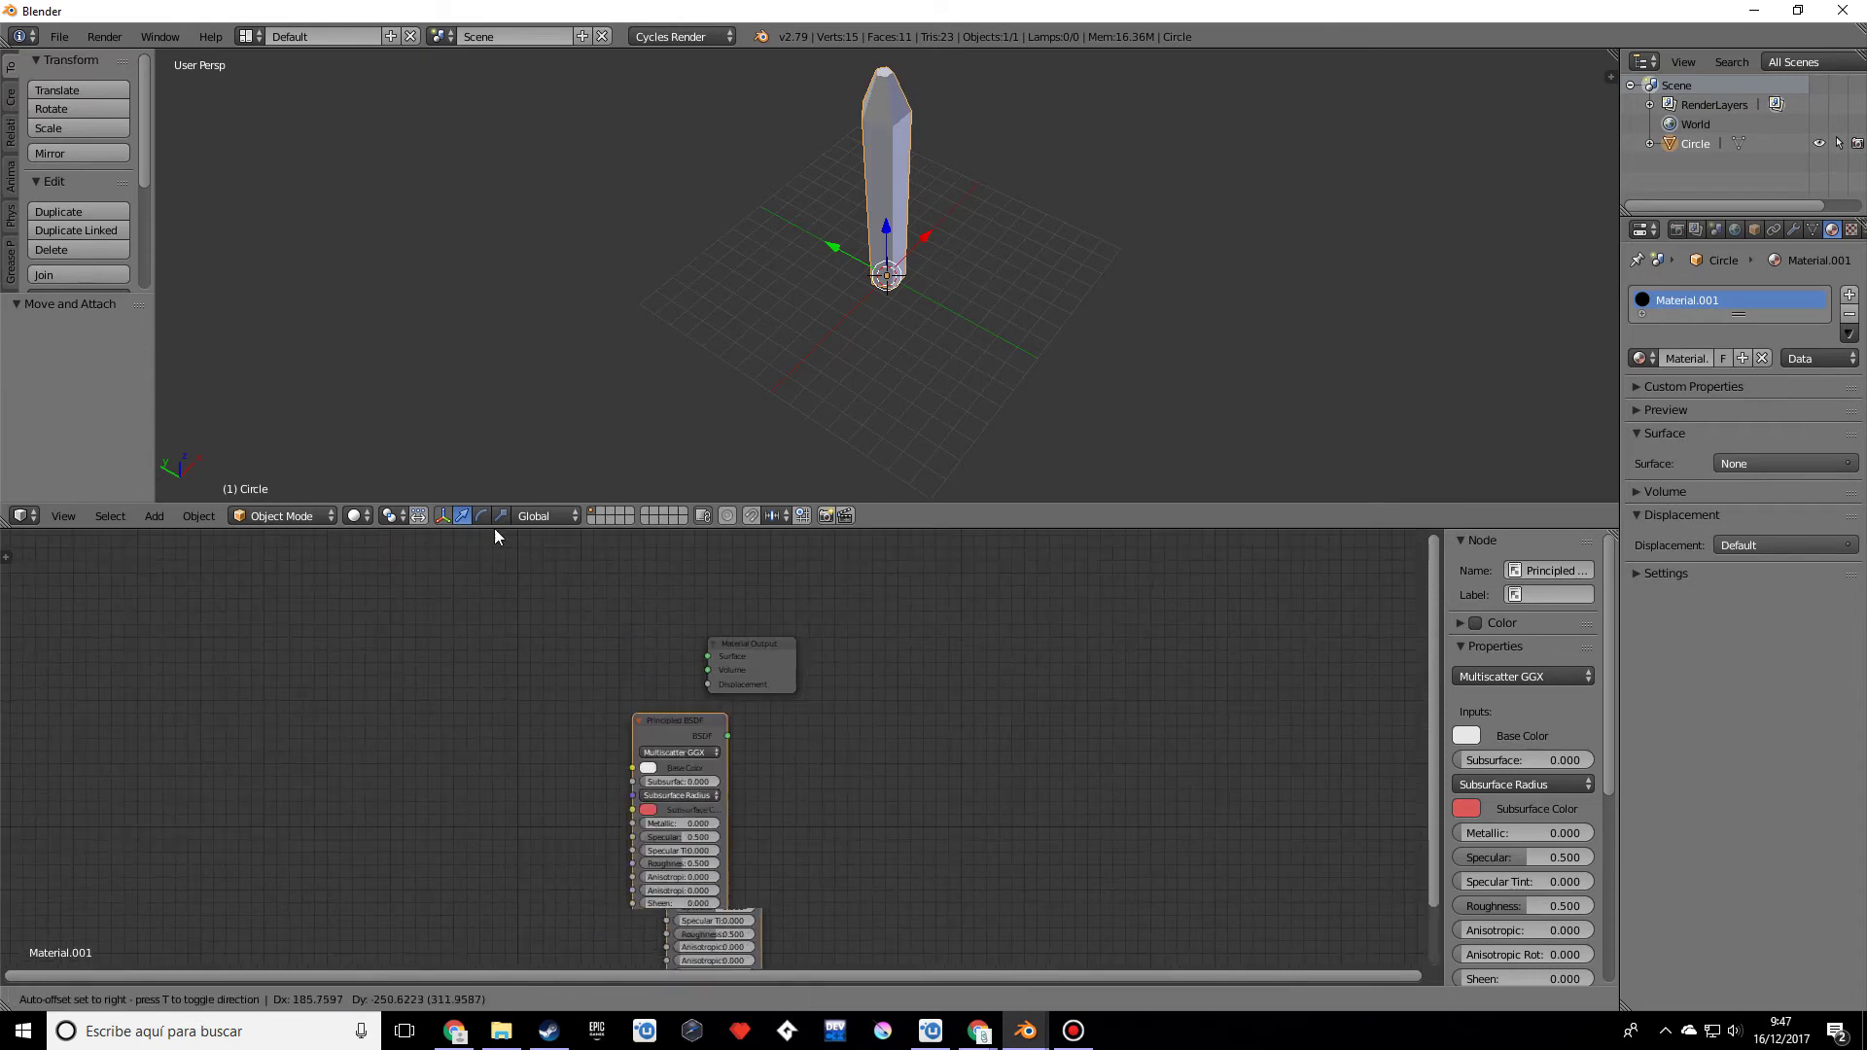
pyautogui.press('Escape')
pyautogui.scroll(1, 790, 765)
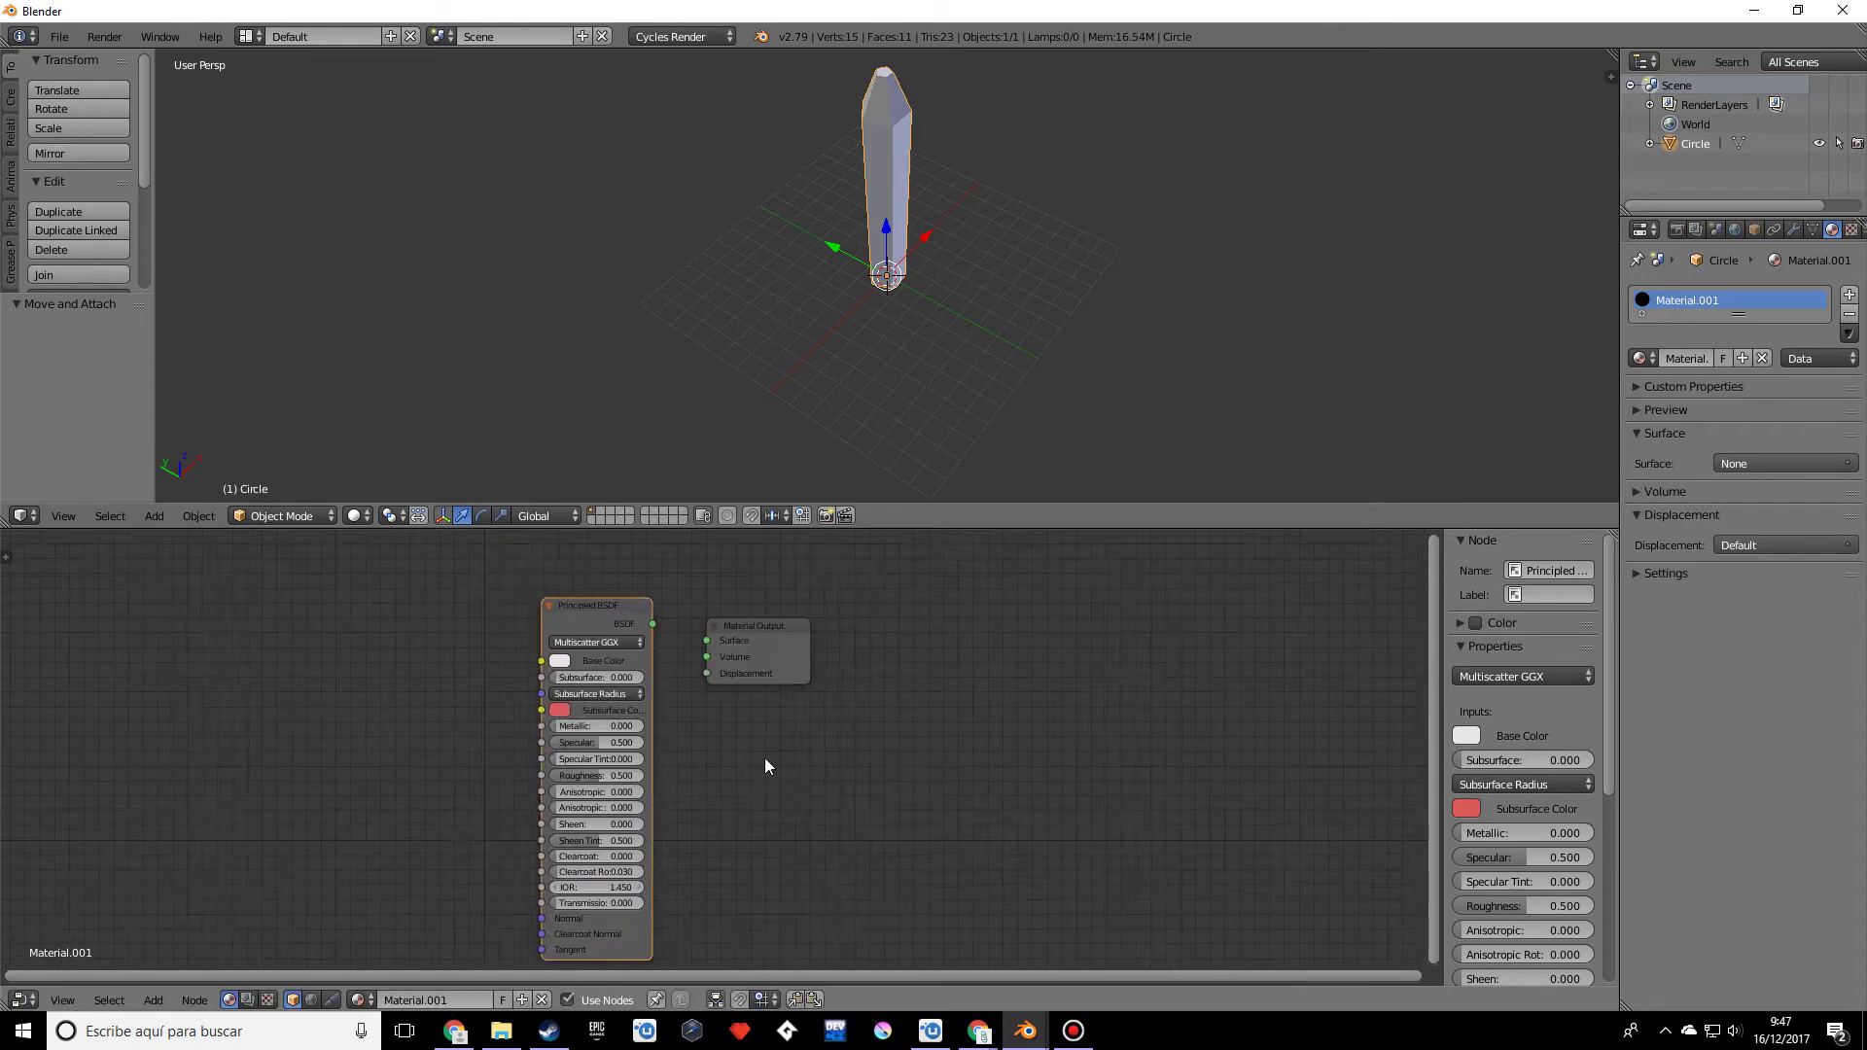
pyautogui.scroll(1, 765, 765)
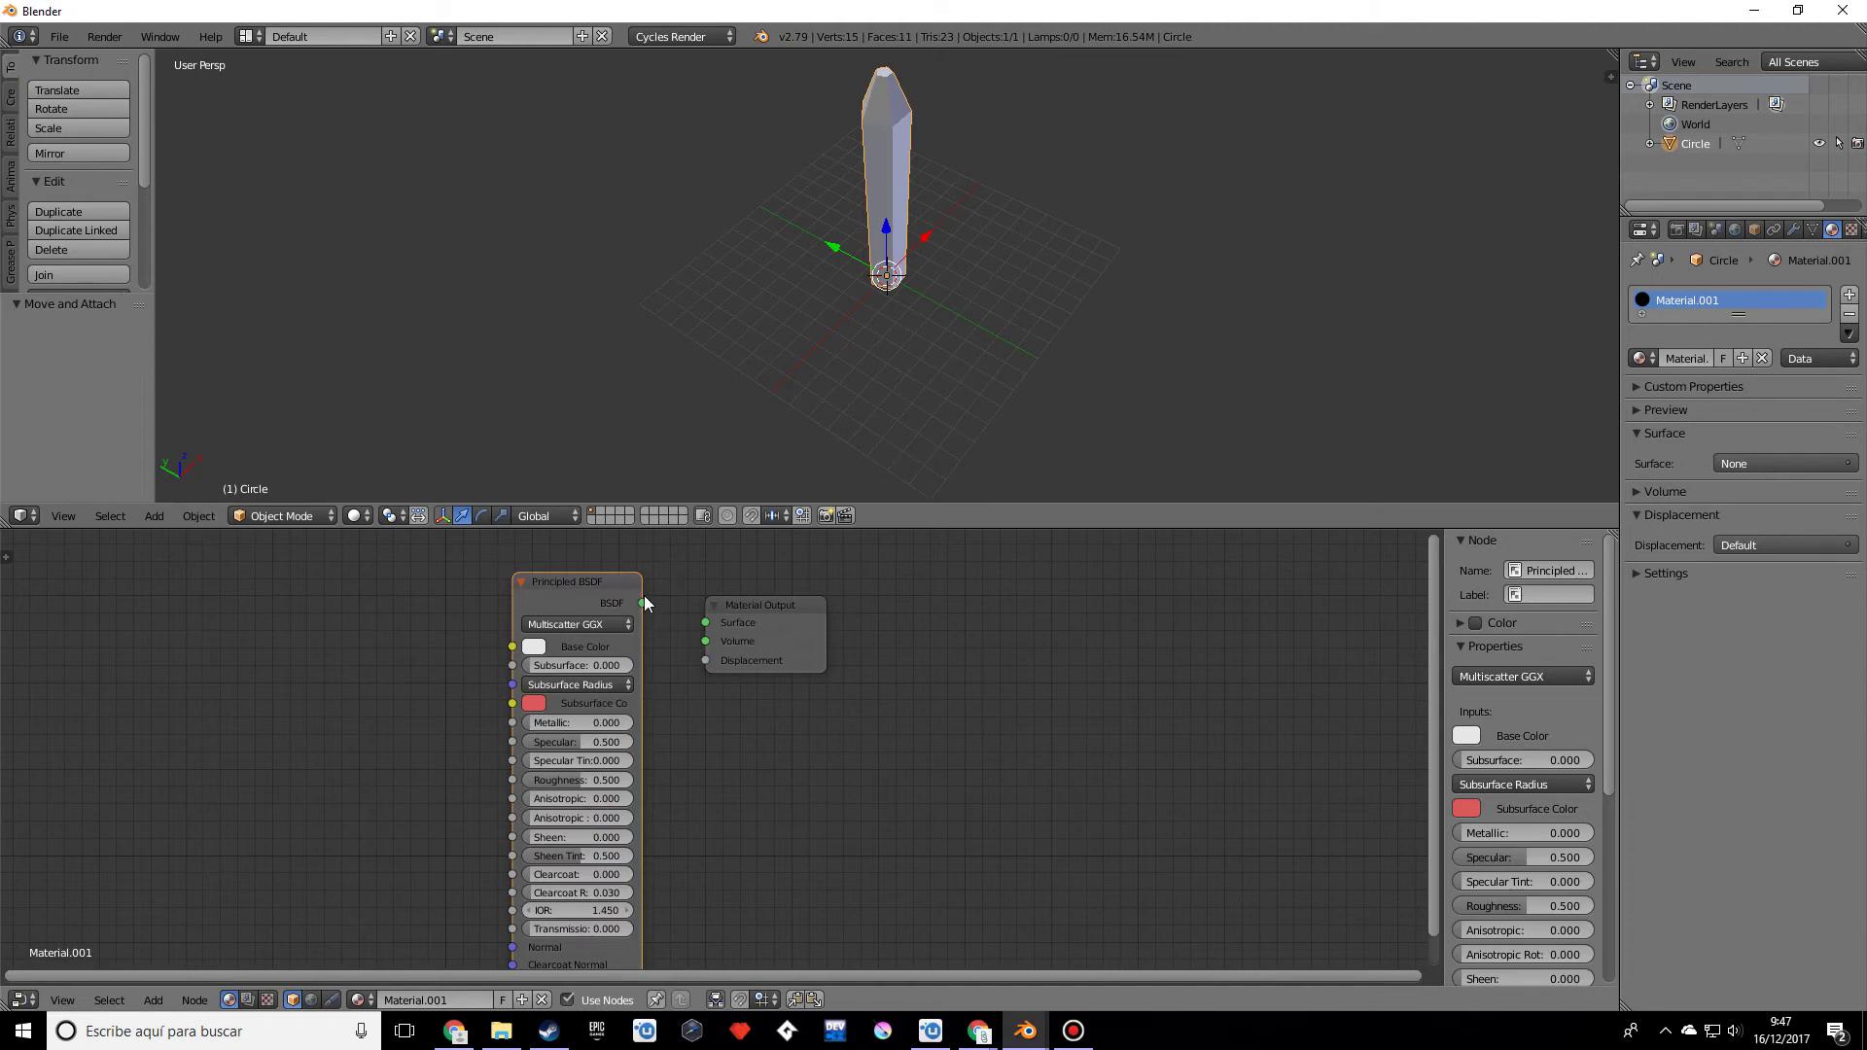
pyautogui.moveTo(645, 603); pyautogui.dragTo(705, 623)
pyautogui.moveTo(737, 812); pyautogui.dragTo(720, 755, button='middle')
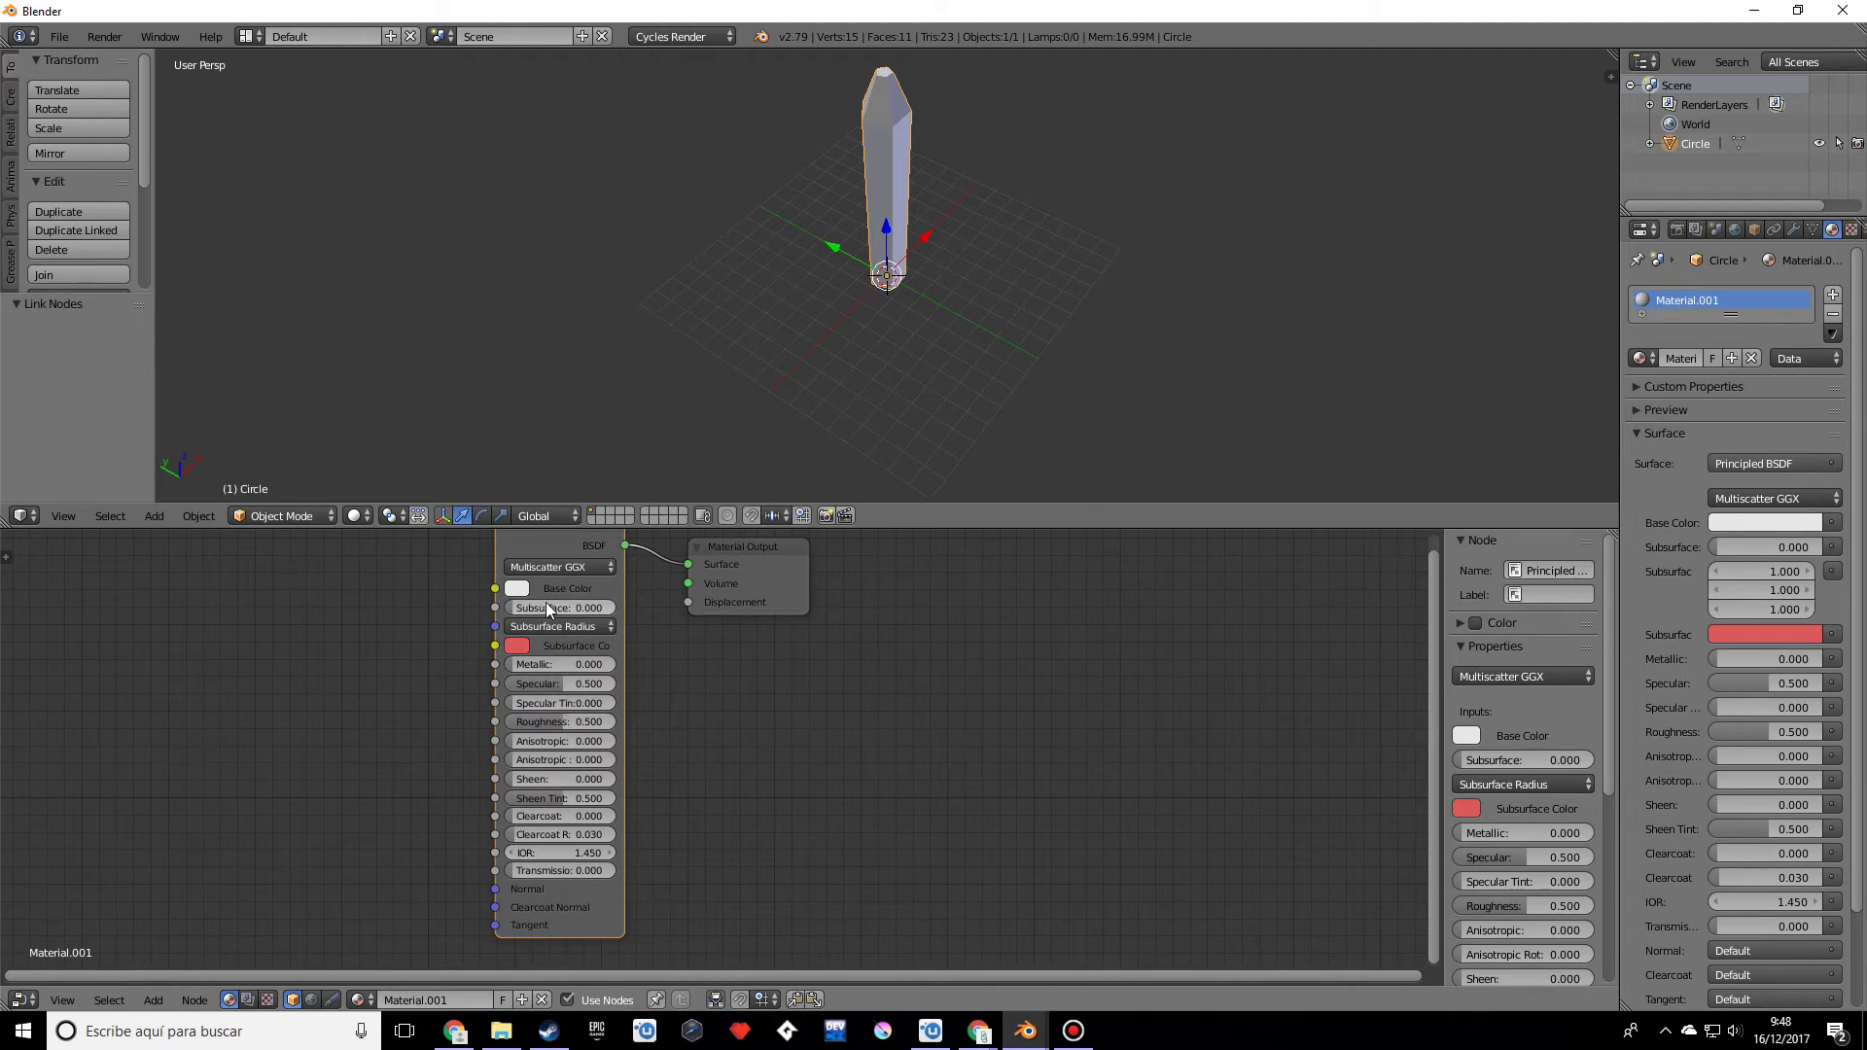
# Step: Set the Principled BSDF to light blue base colour, roughness 0.03 and clearcoat 0.800
pyautogui.click(514, 588)
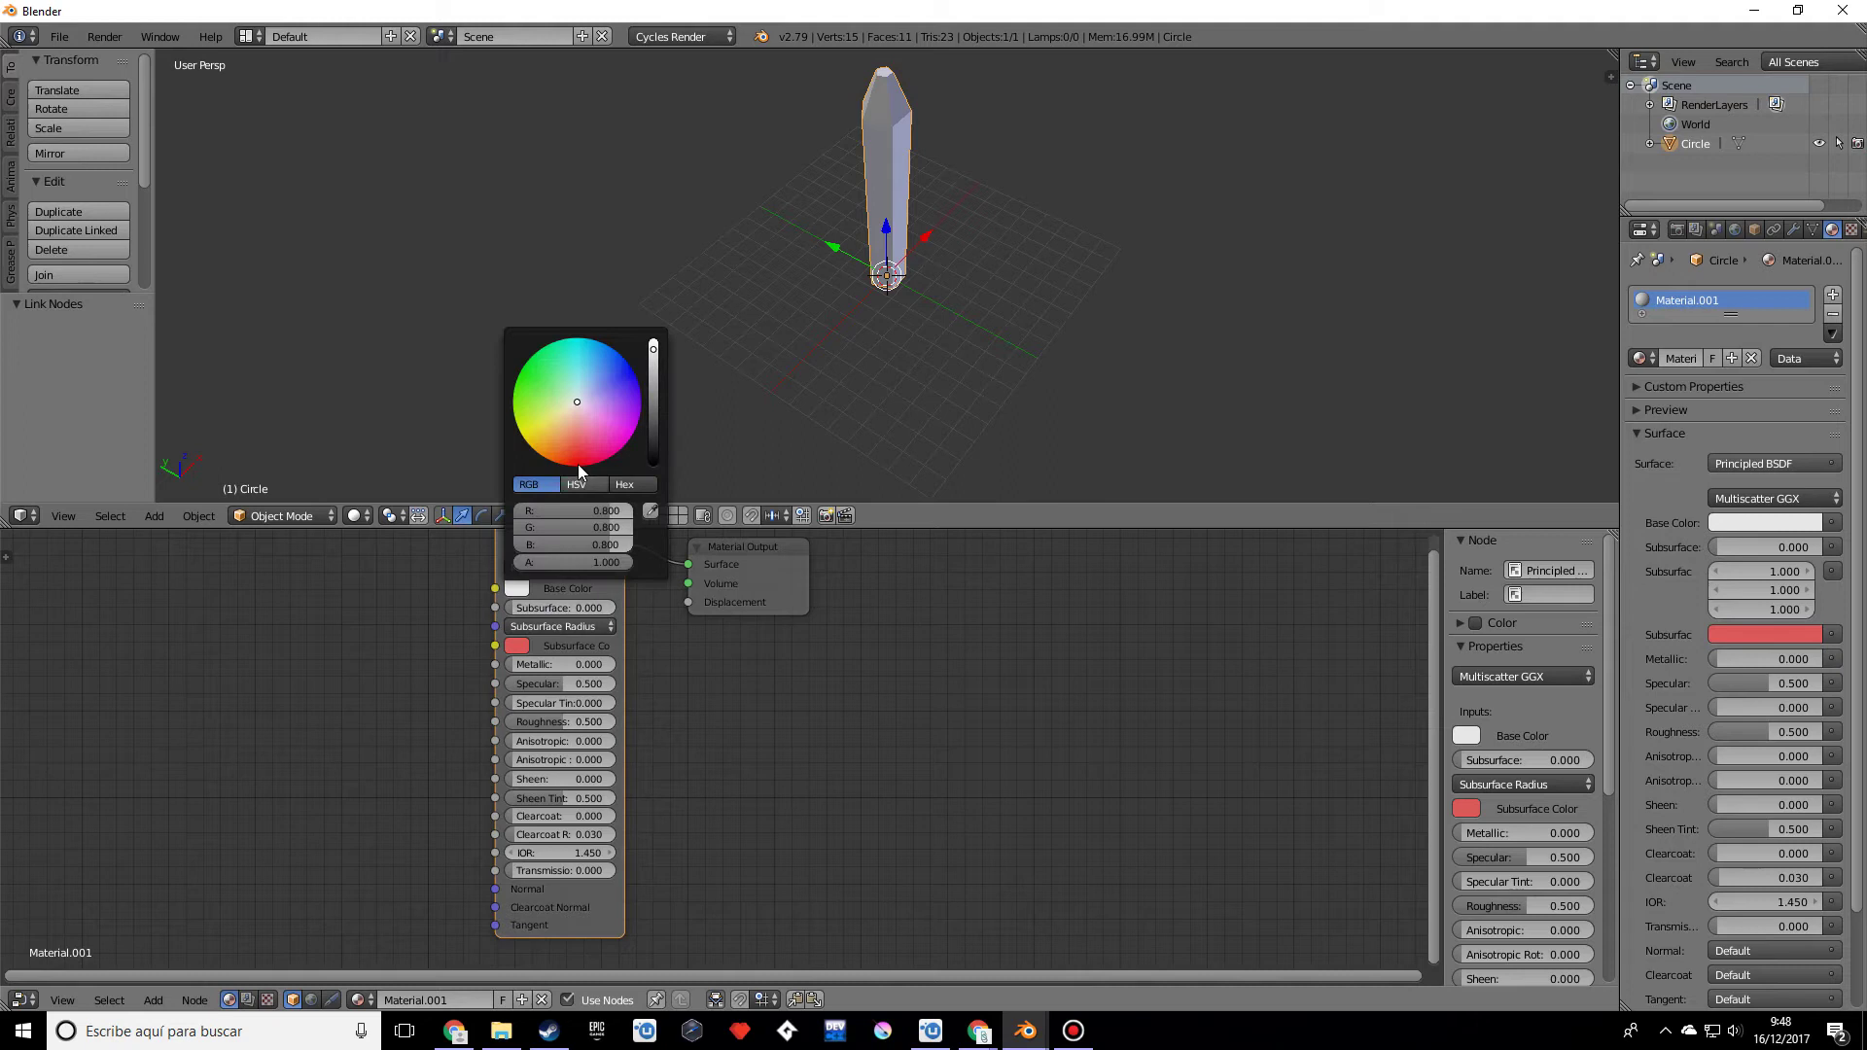
pyautogui.moveTo(593, 387)
pyautogui.mouseDown()
pyautogui.moveTo(544, 401)
pyautogui.moveTo(556, 428)
pyautogui.moveTo(582, 415)
pyautogui.moveTo(588, 434)
pyautogui.moveTo(601, 380)
pyautogui.mouseUp()
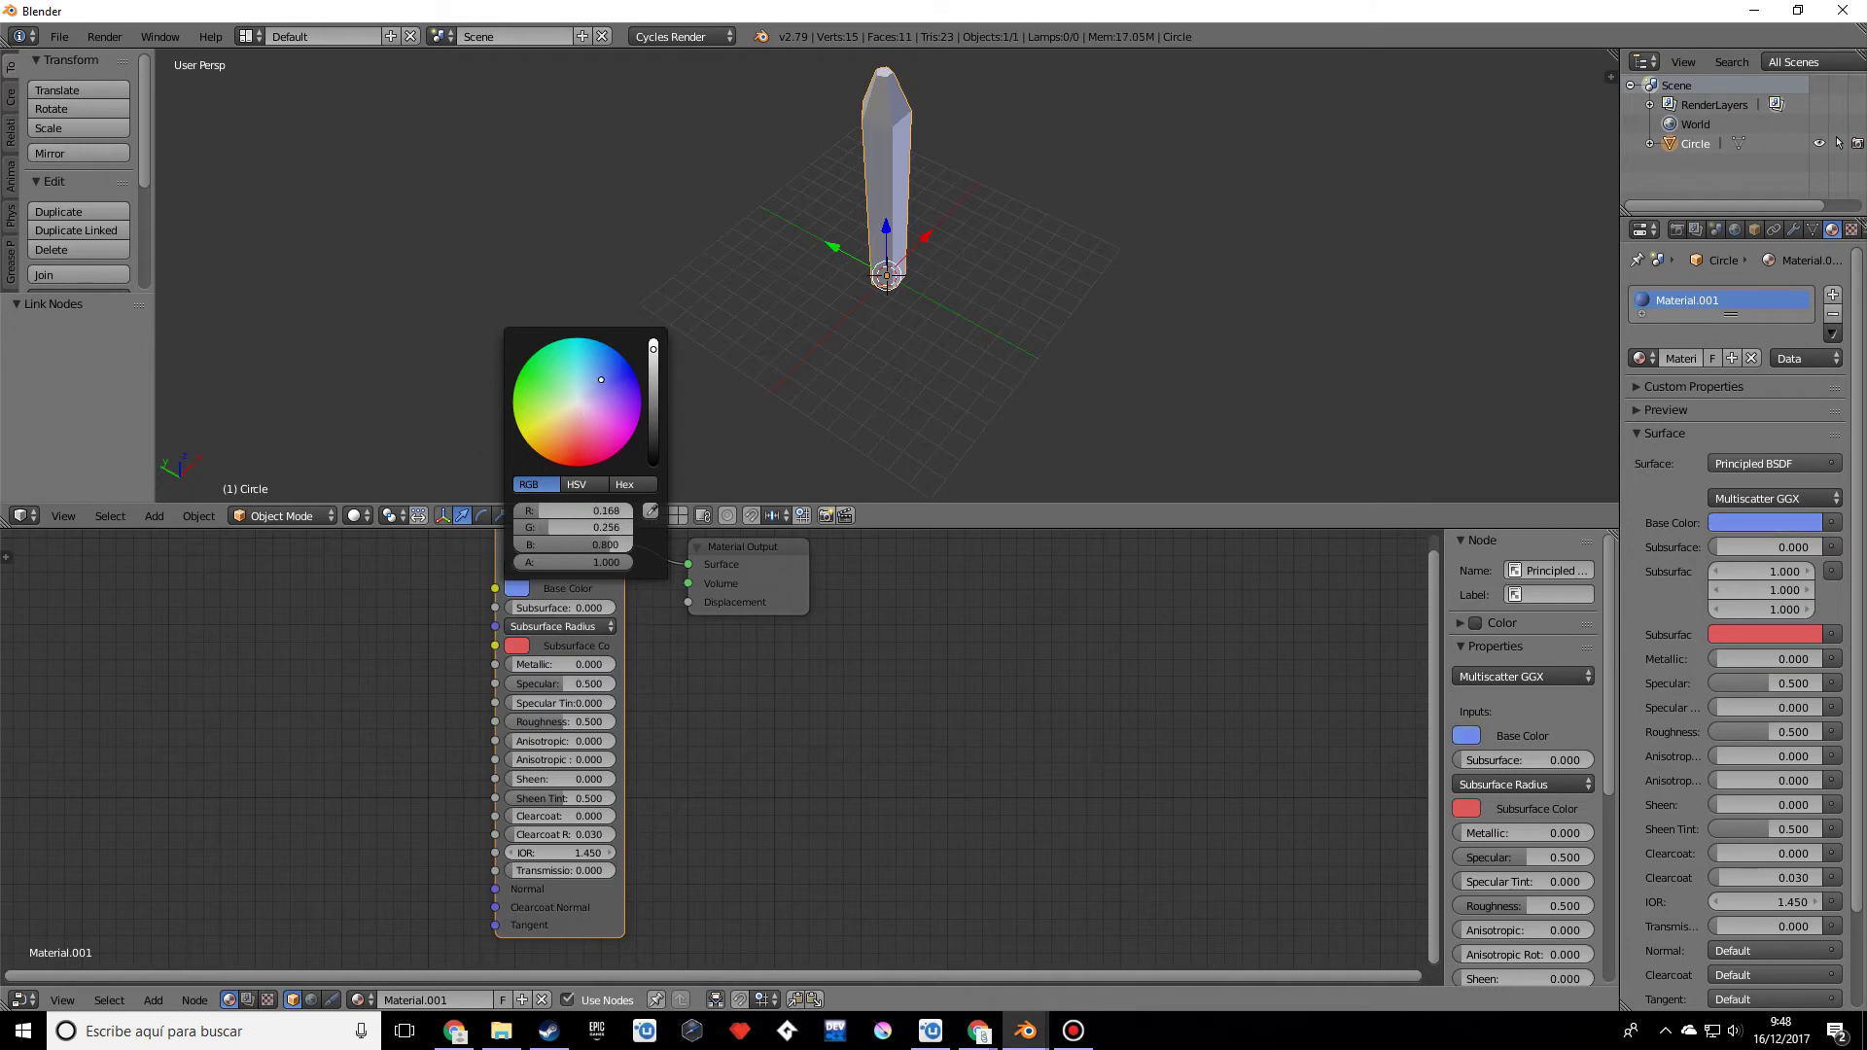
pyautogui.moveTo(758, 755); pyautogui.dragTo(751, 718, button='middle')
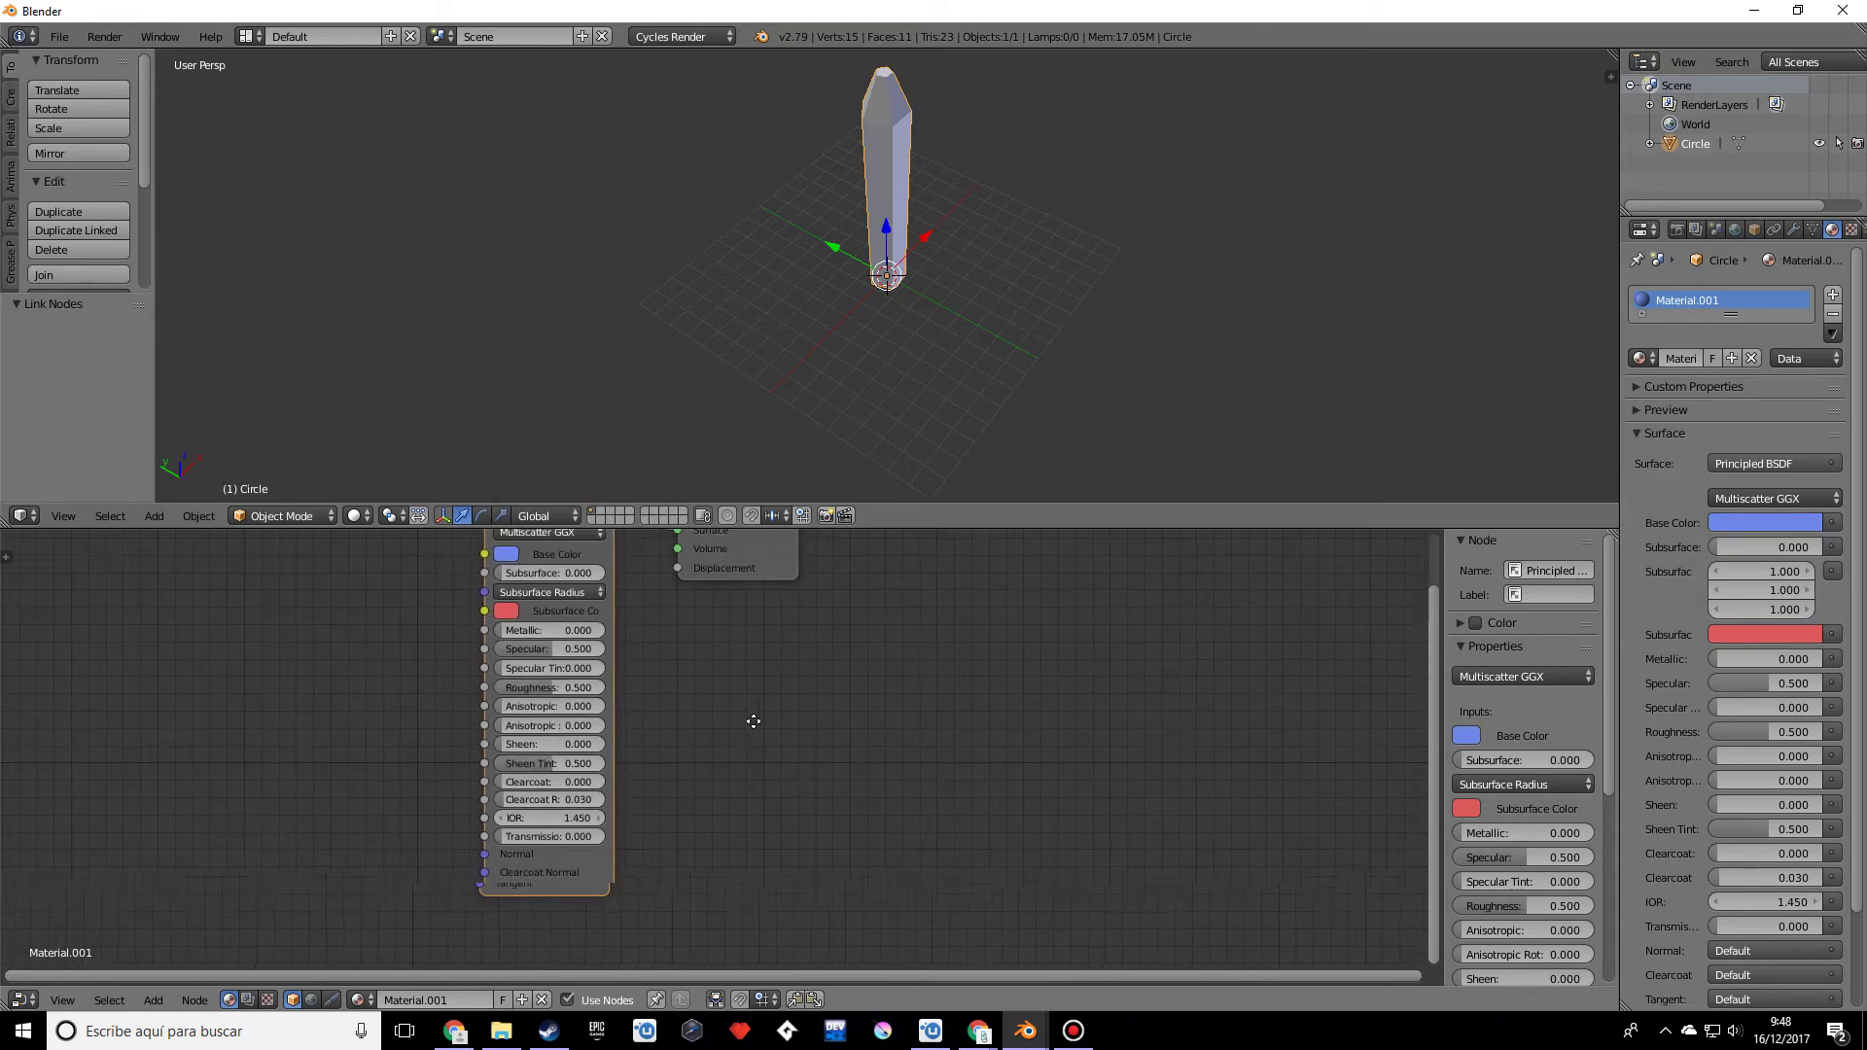
pyautogui.click(559, 687)
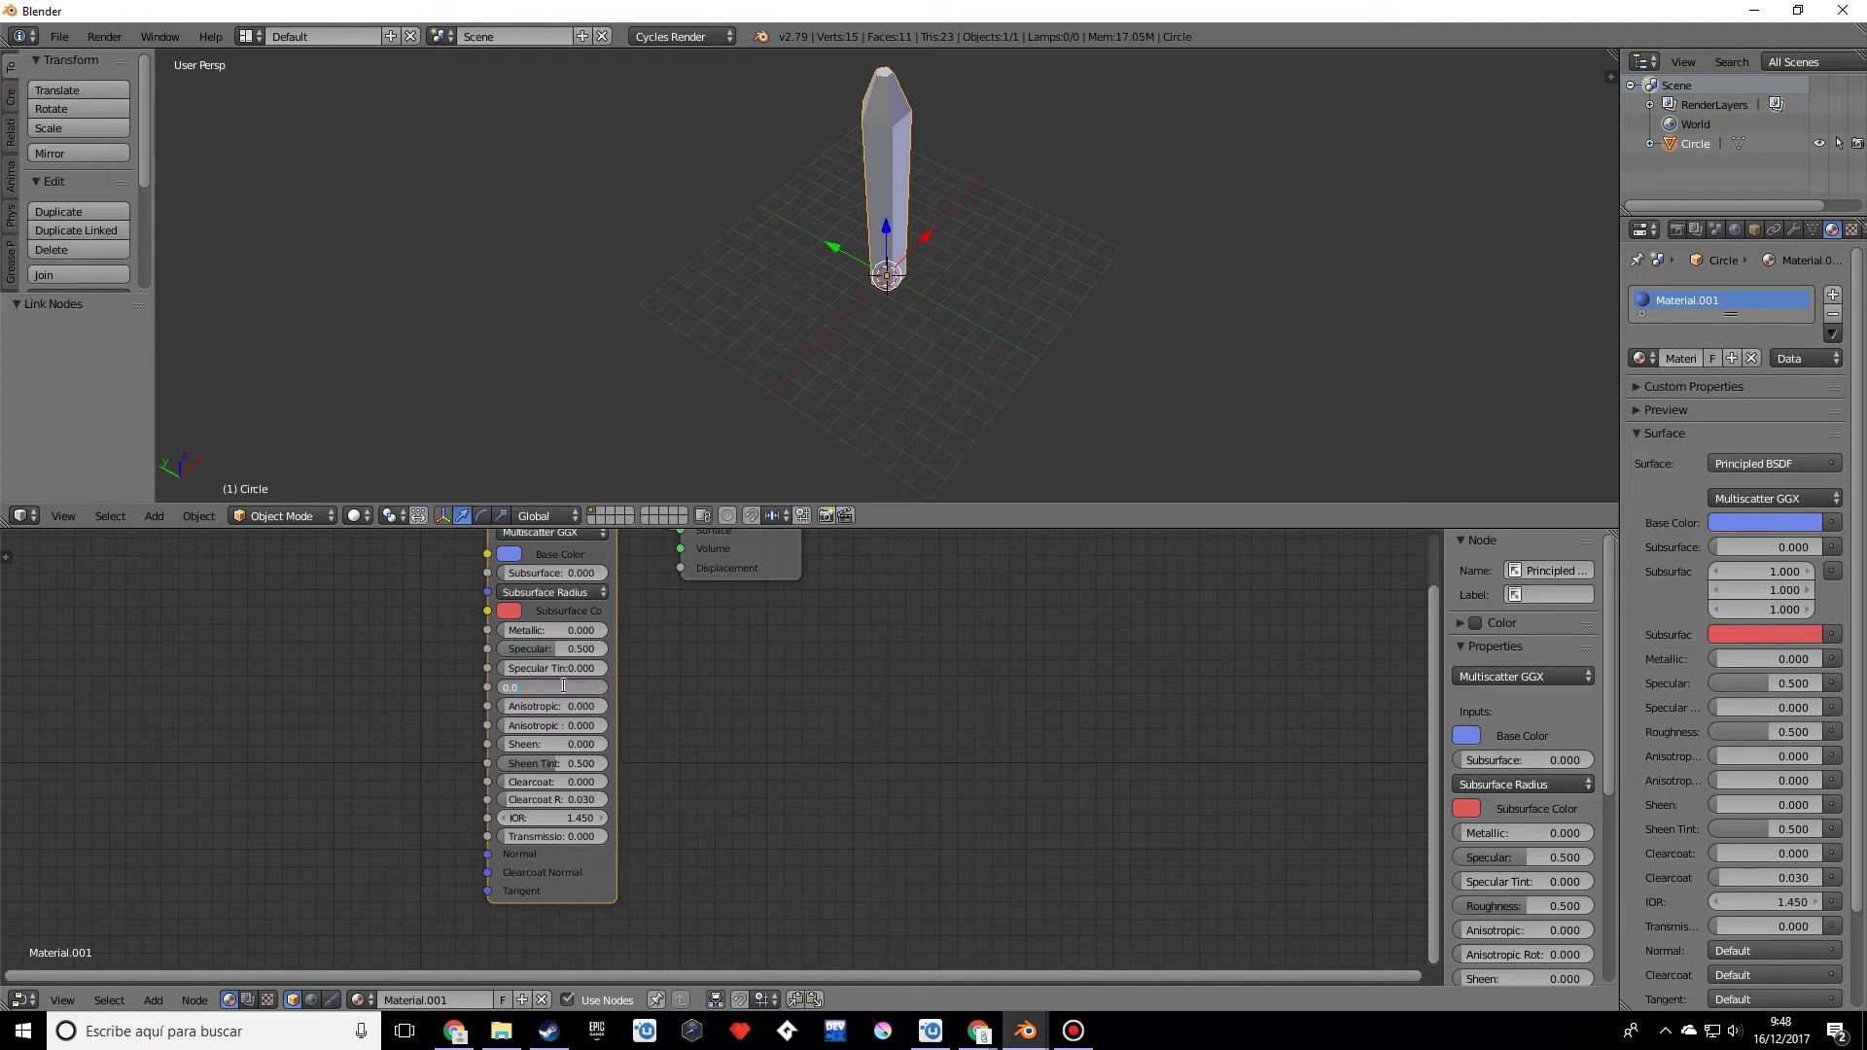
pyautogui.write('0.03')
pyautogui.press('Return')
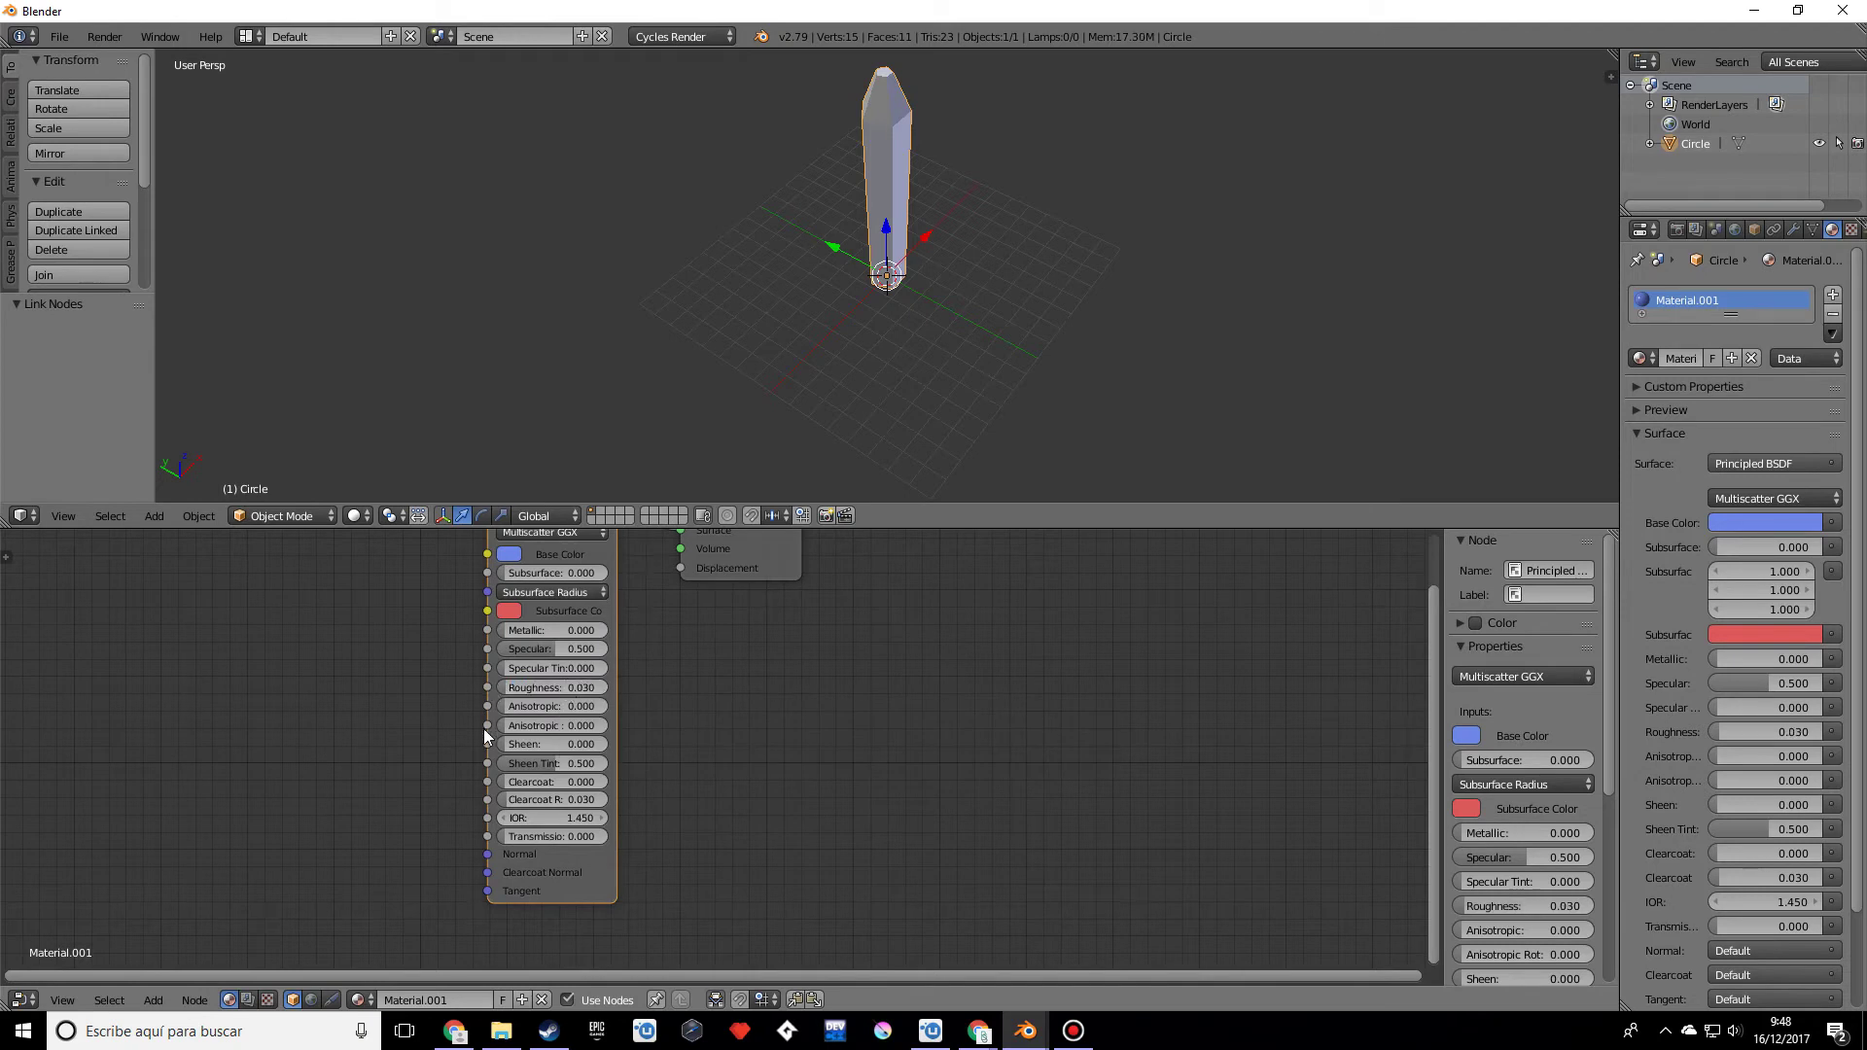
pyautogui.moveTo(523, 782); pyautogui.dragTo(634, 793)
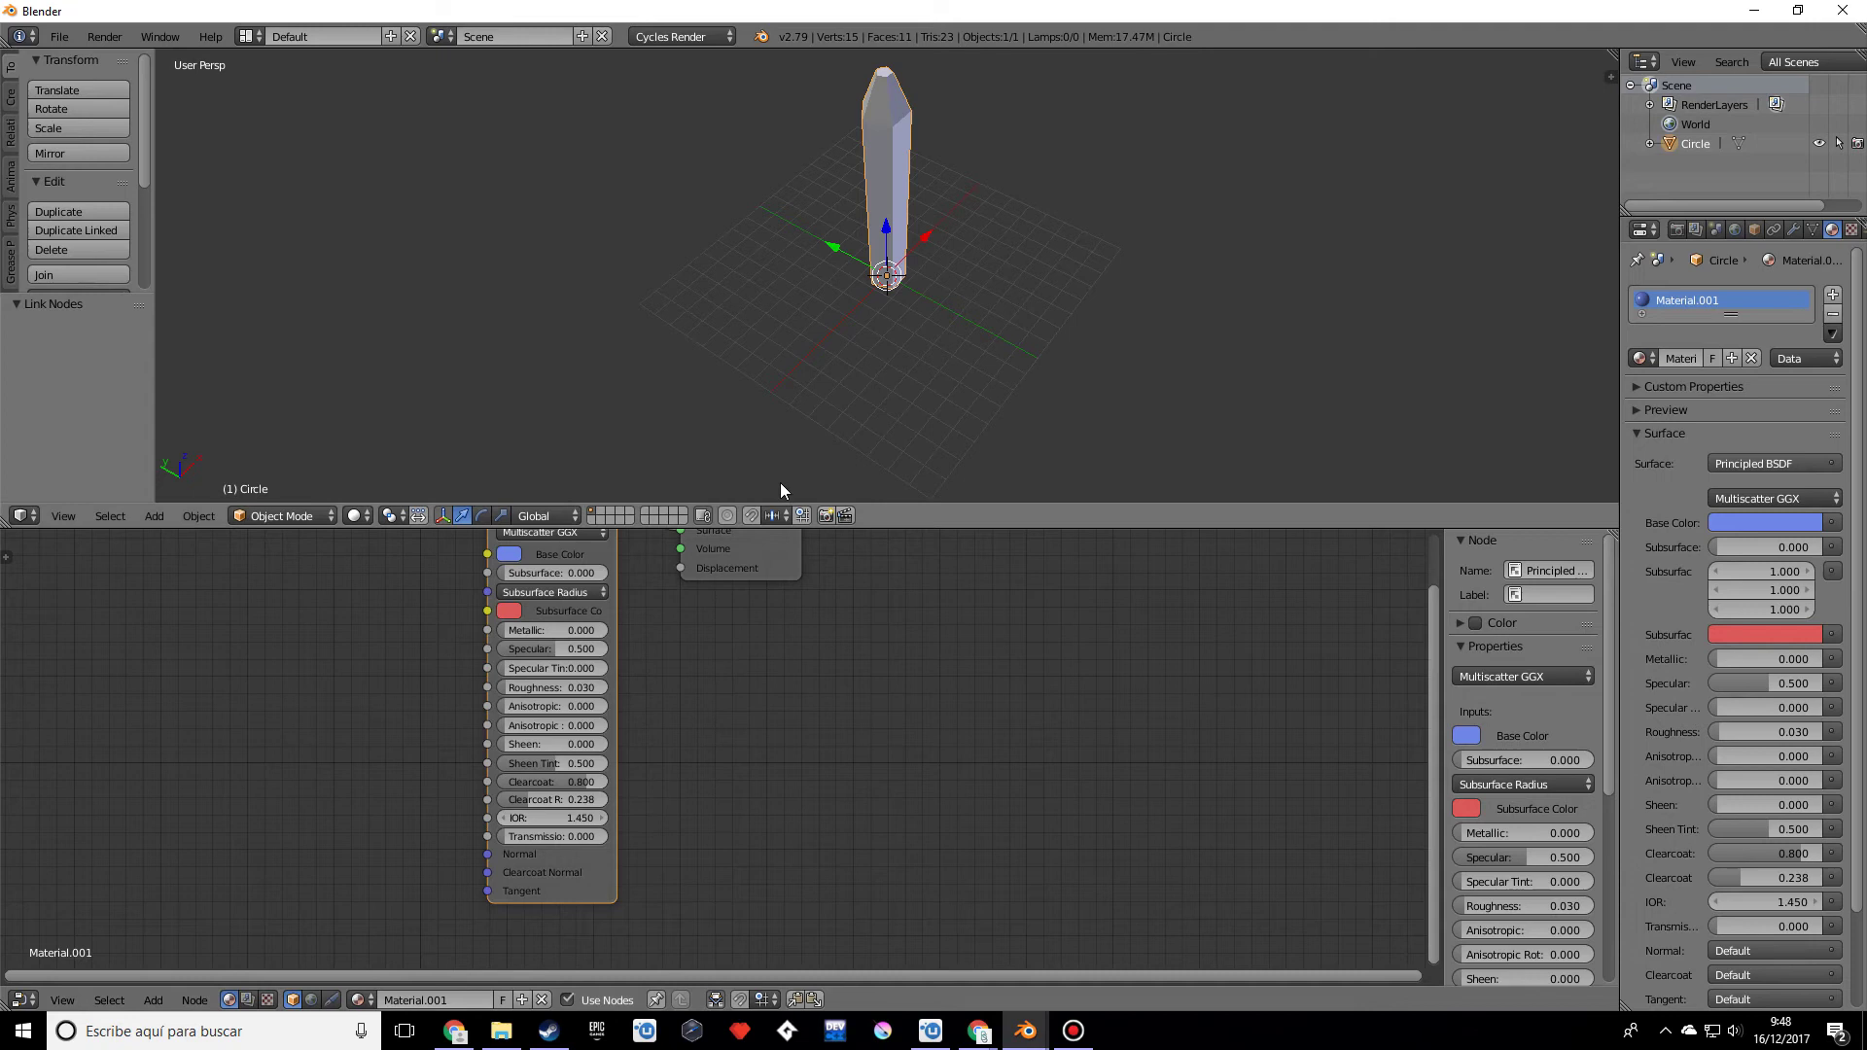
pyautogui.moveTo(780, 483); pyautogui.dragTo(1056, 241, button='middle')
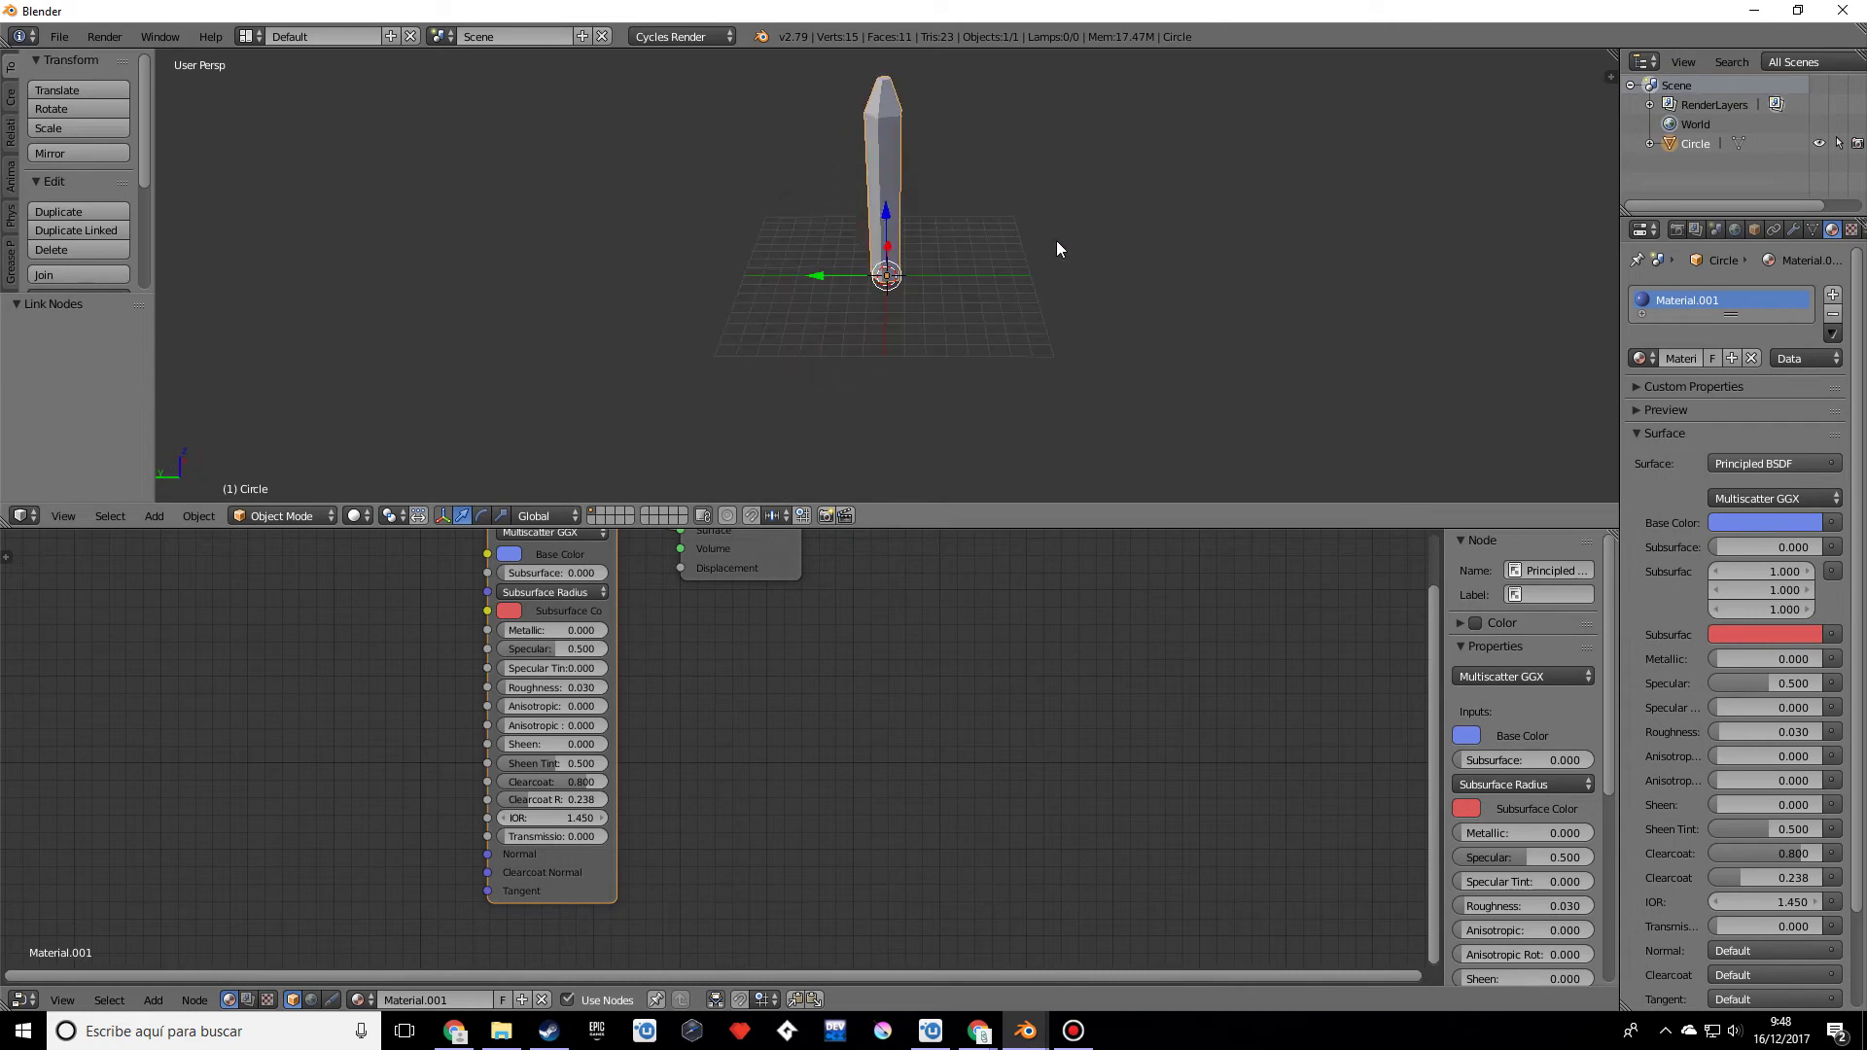
# Step: Add an Area lamp, raise it on Z, move it to Y -7.448 and tilt it 35.2° on X
pyautogui.hotkey('shift', 'a')
pyautogui.moveTo(1056, 241)
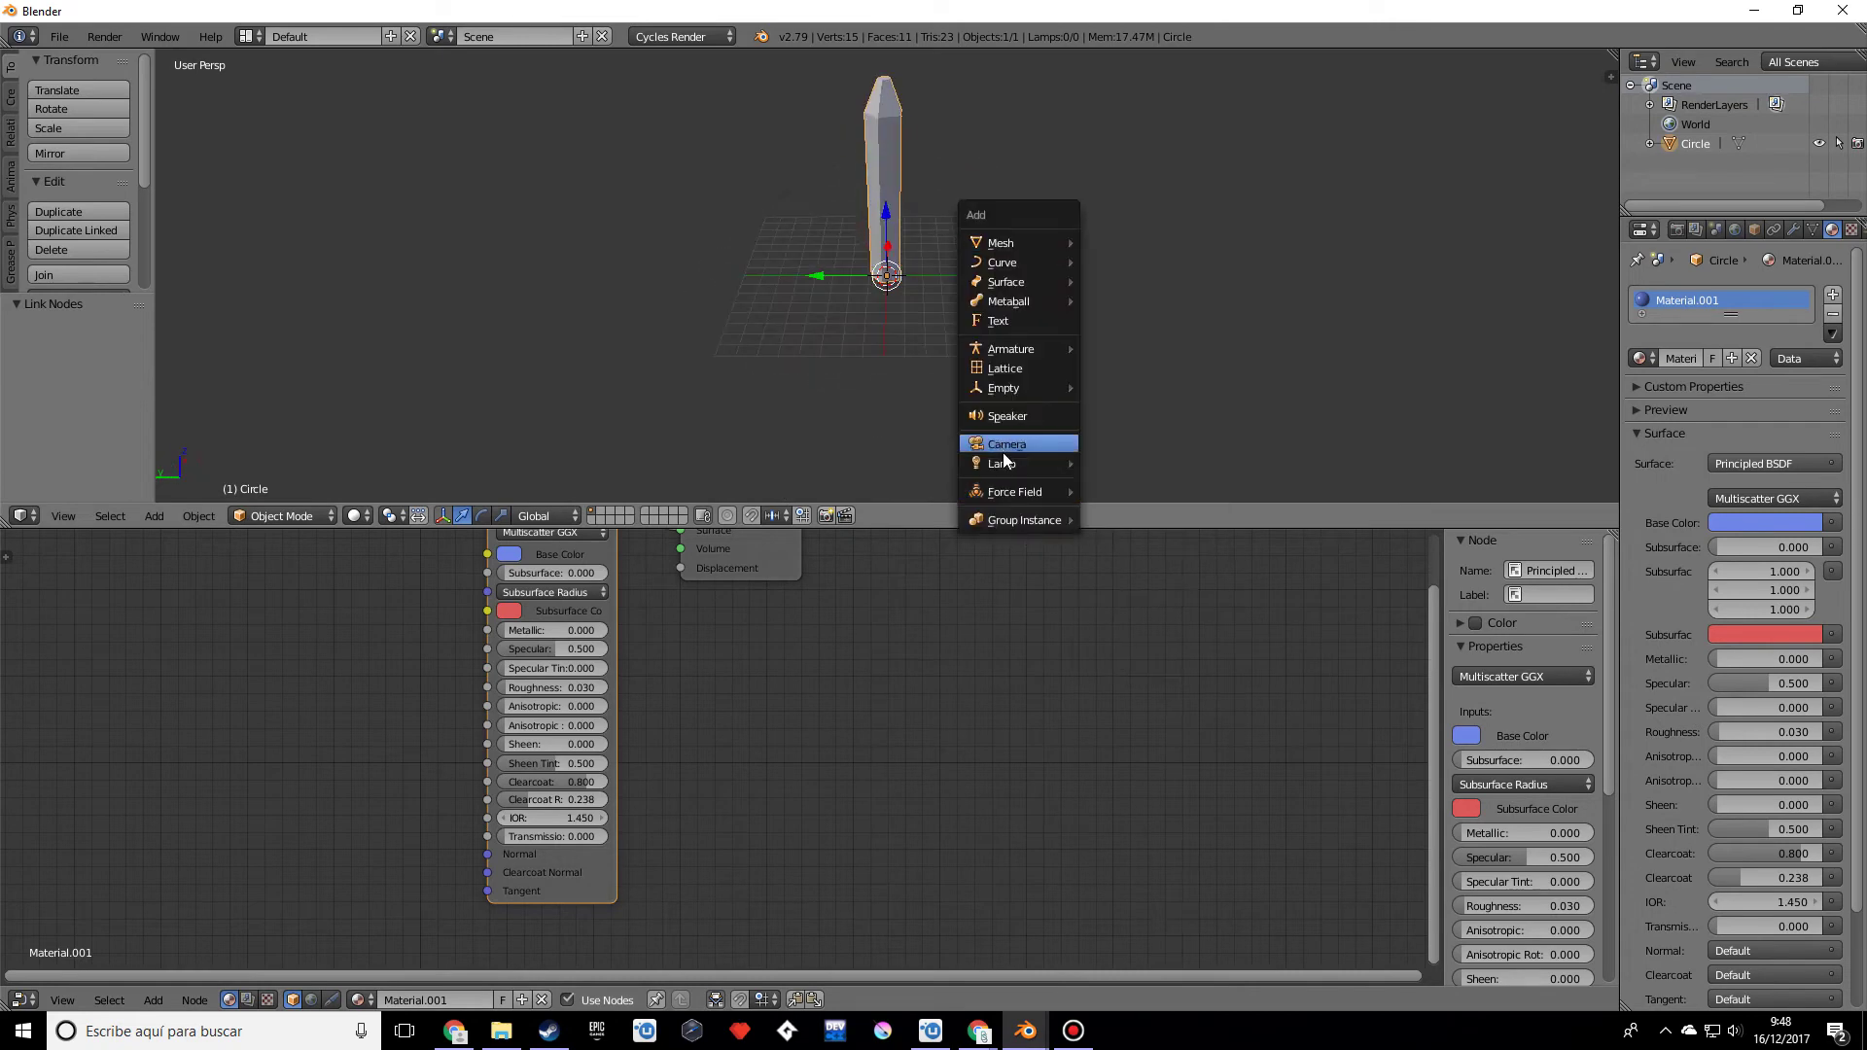
pyautogui.moveTo(1006, 461)
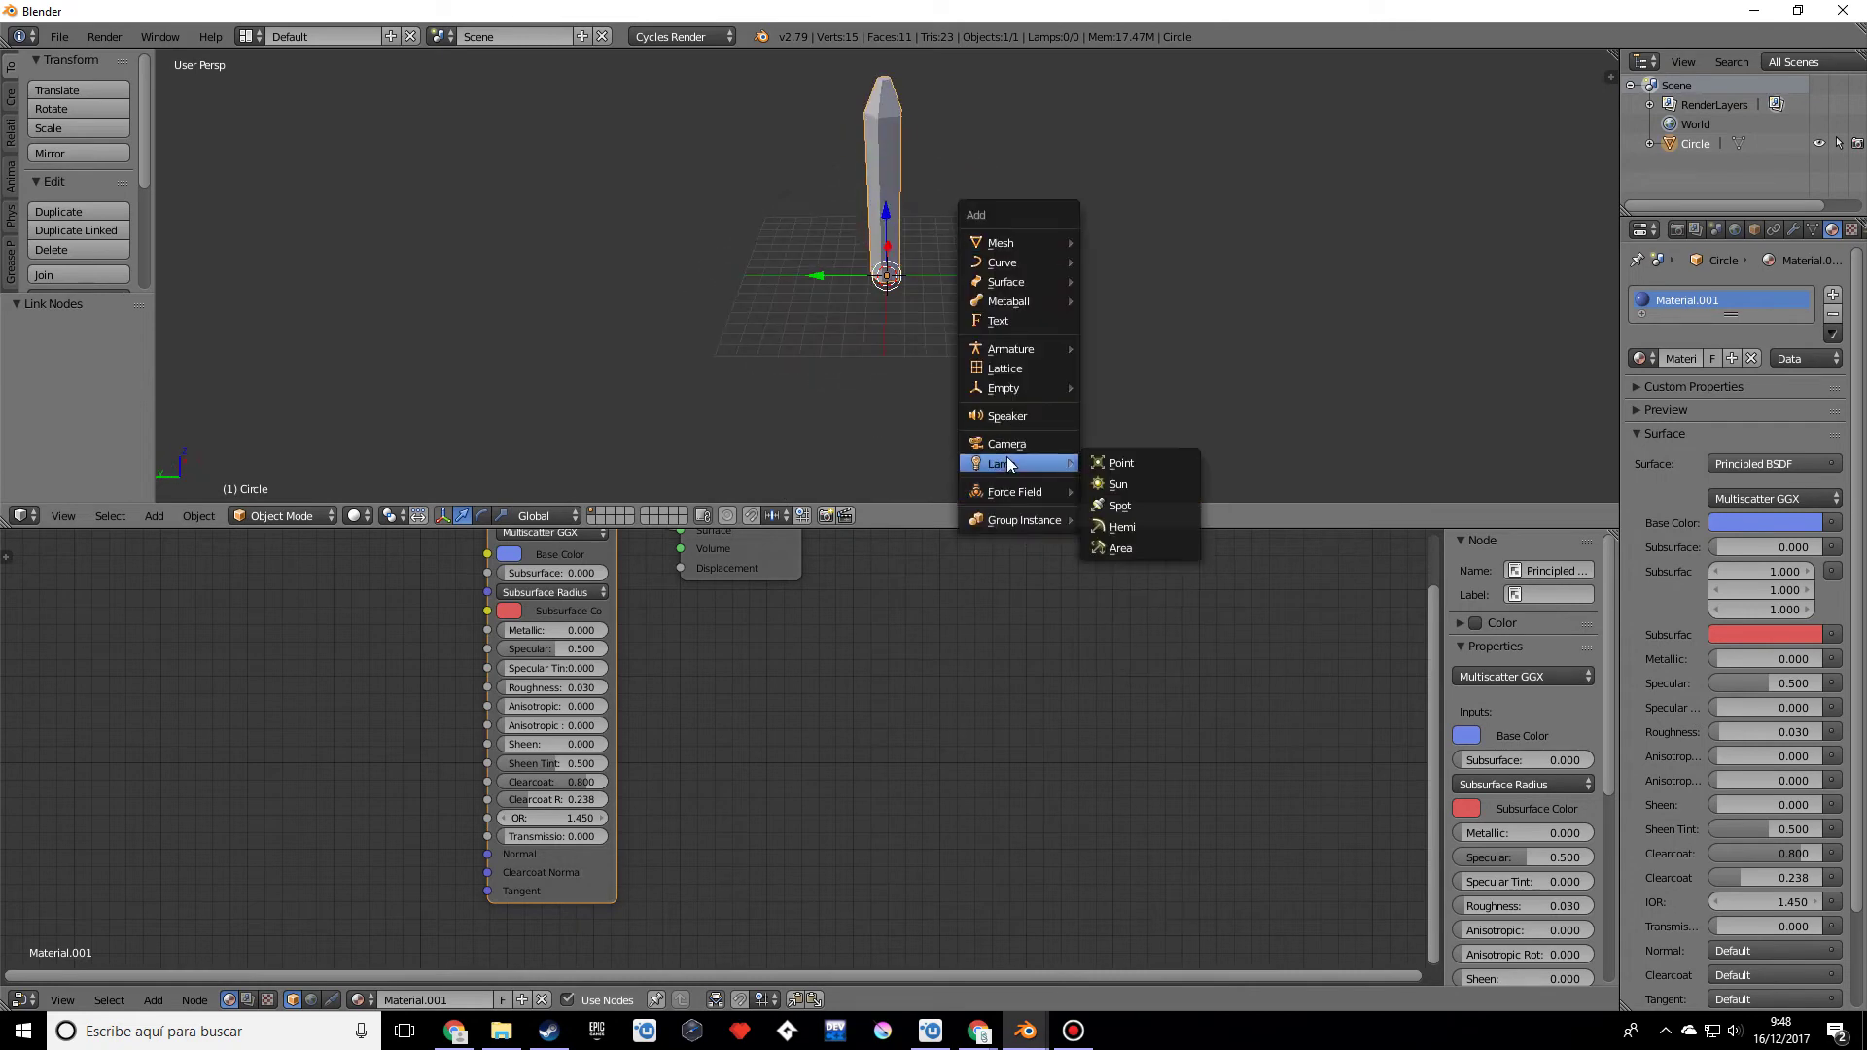
pyautogui.click(1123, 546)
pyautogui.press('g')
pyautogui.press('z')
pyautogui.click(912, 70)
pyautogui.moveTo(904, 424); pyautogui.dragTo(931, 328, button='middle')
pyautogui.moveTo(832, 141); pyautogui.dragTo(988, 126)
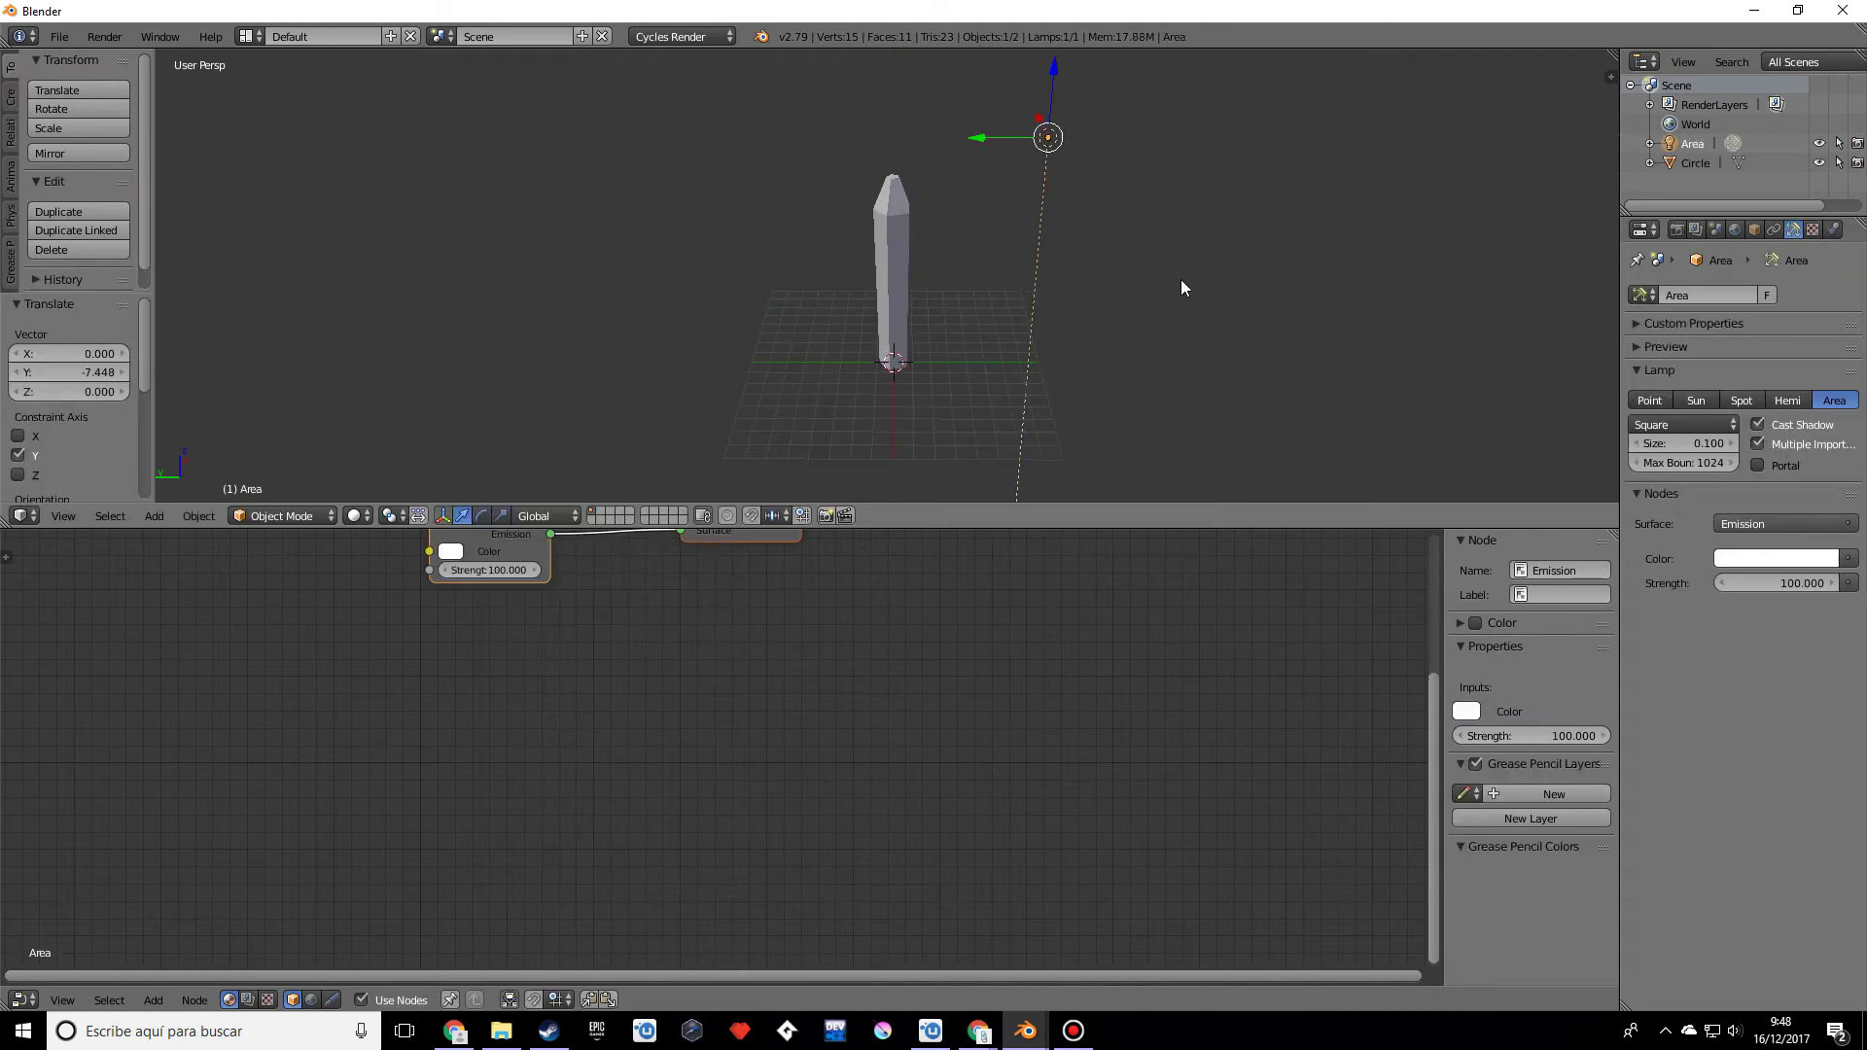
pyautogui.press('r')
pyautogui.press('x')
pyautogui.click(1069, 296)
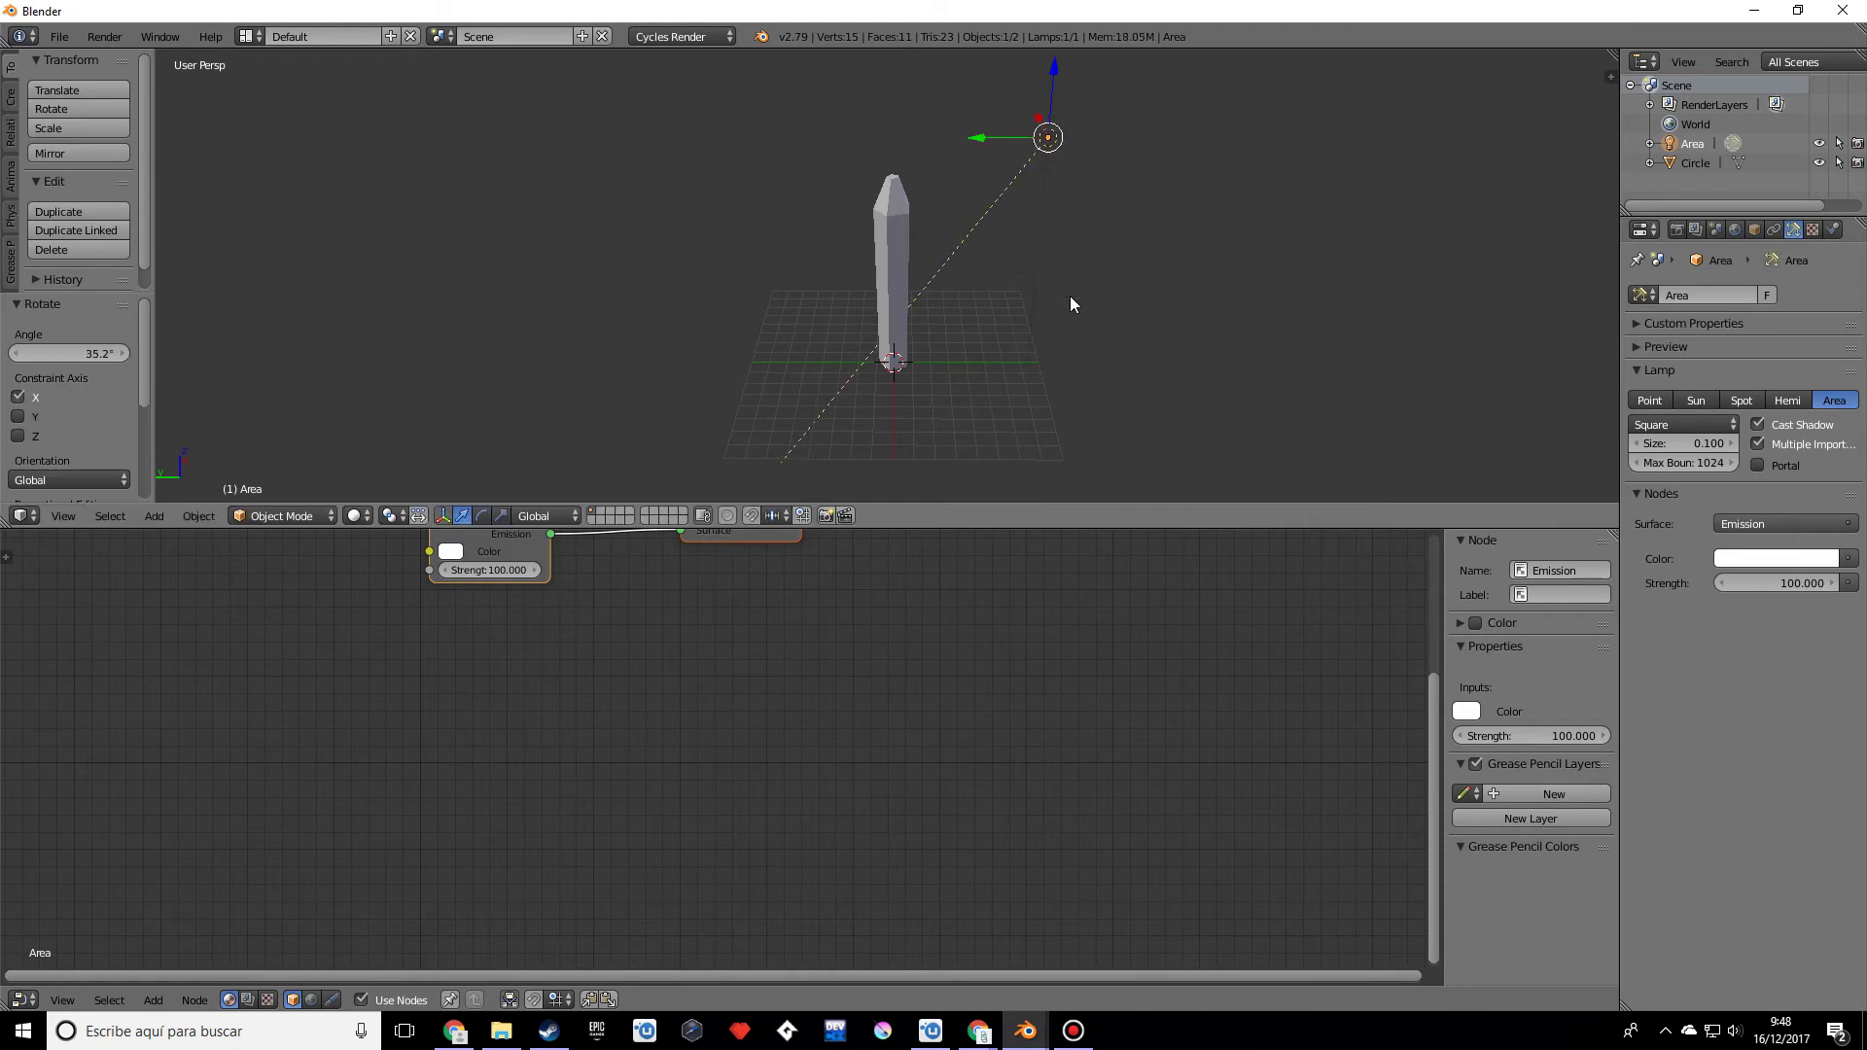
# Step: Give the Area lamp a saturated pale blue colour, size 19 and strength 900
pyautogui.click(1742, 558)
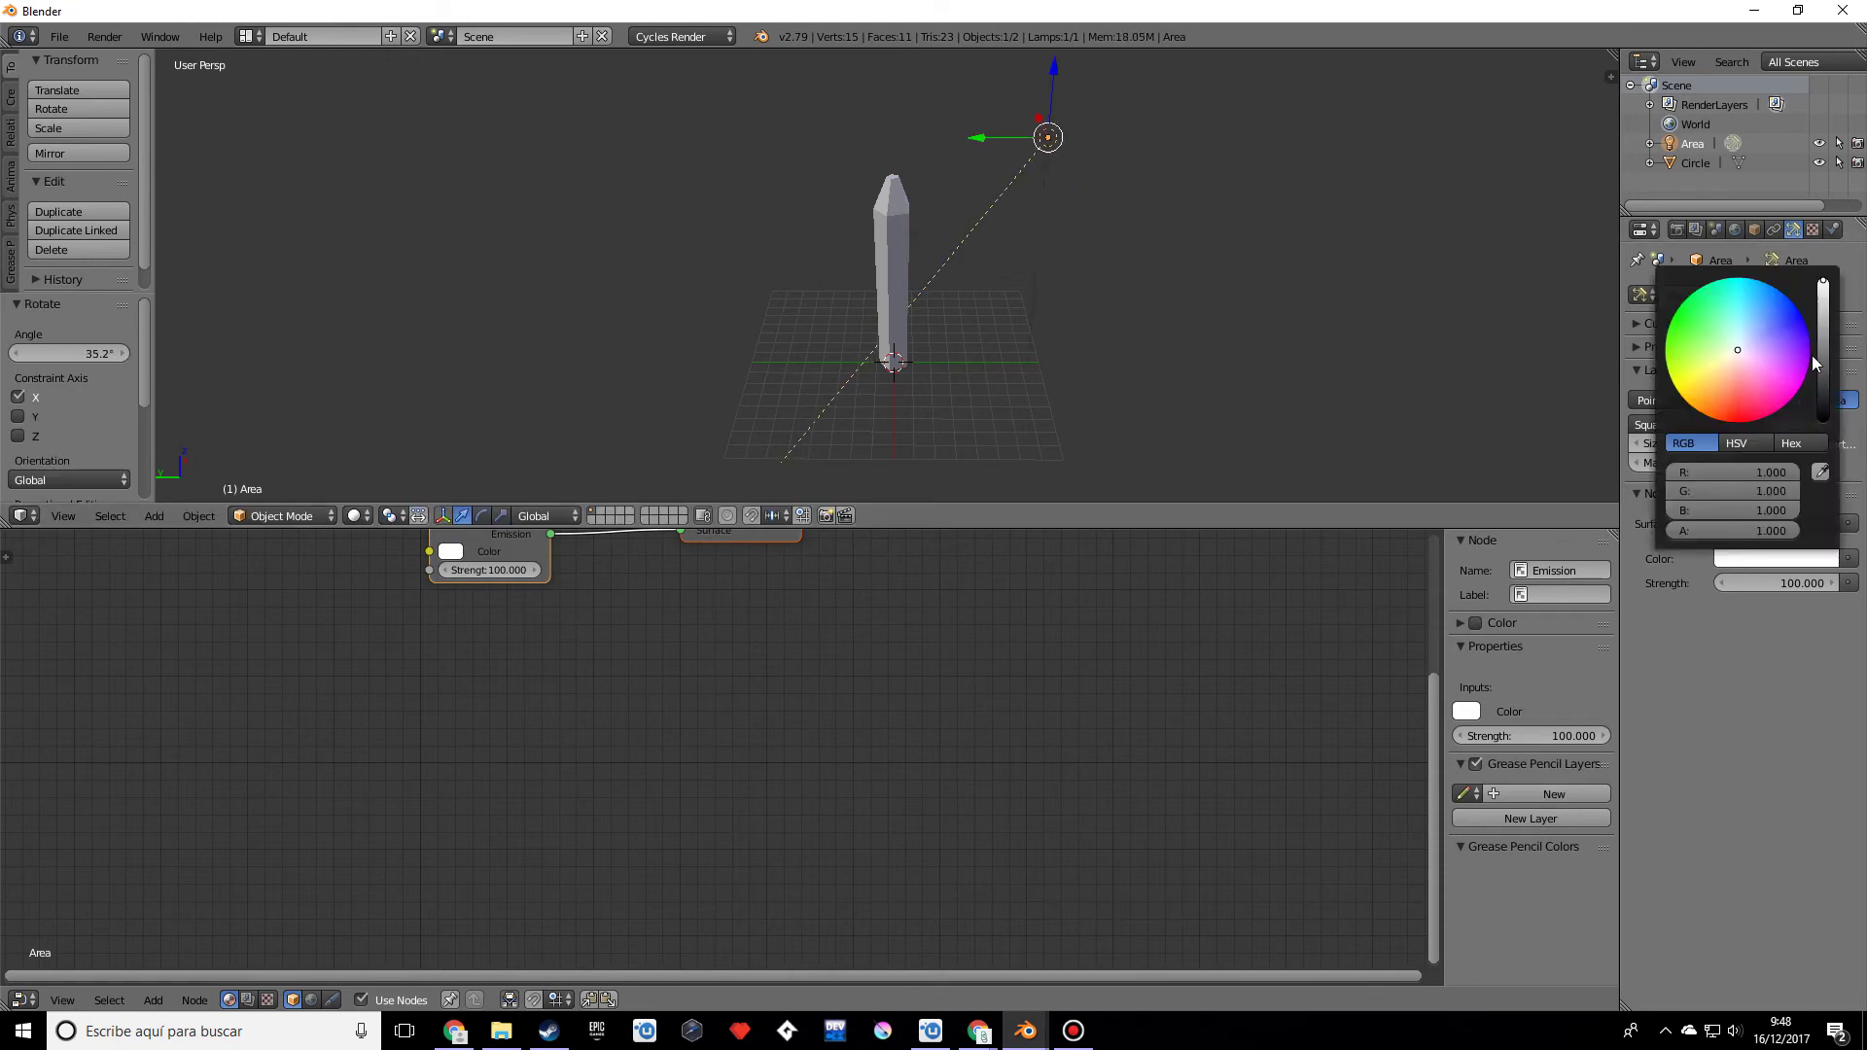
pyautogui.click(1743, 345)
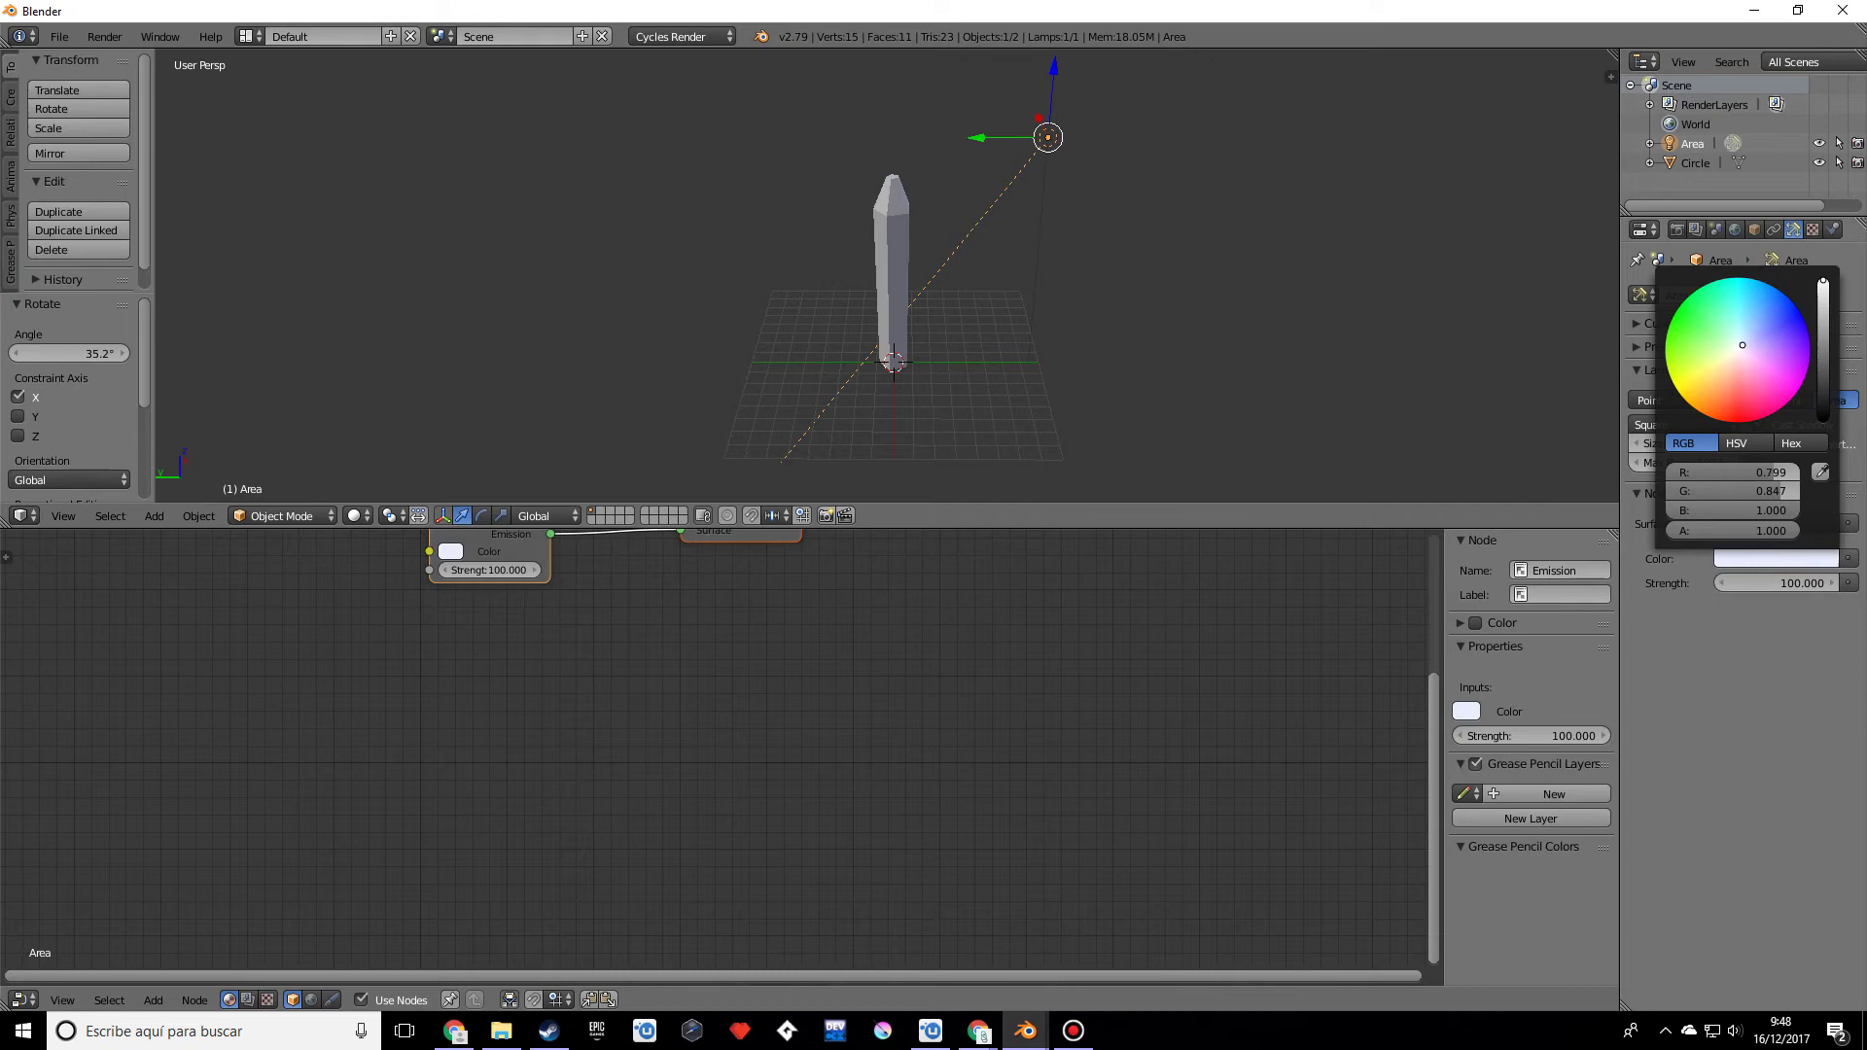
pyautogui.moveTo(1743, 345); pyautogui.dragTo(1744, 342)
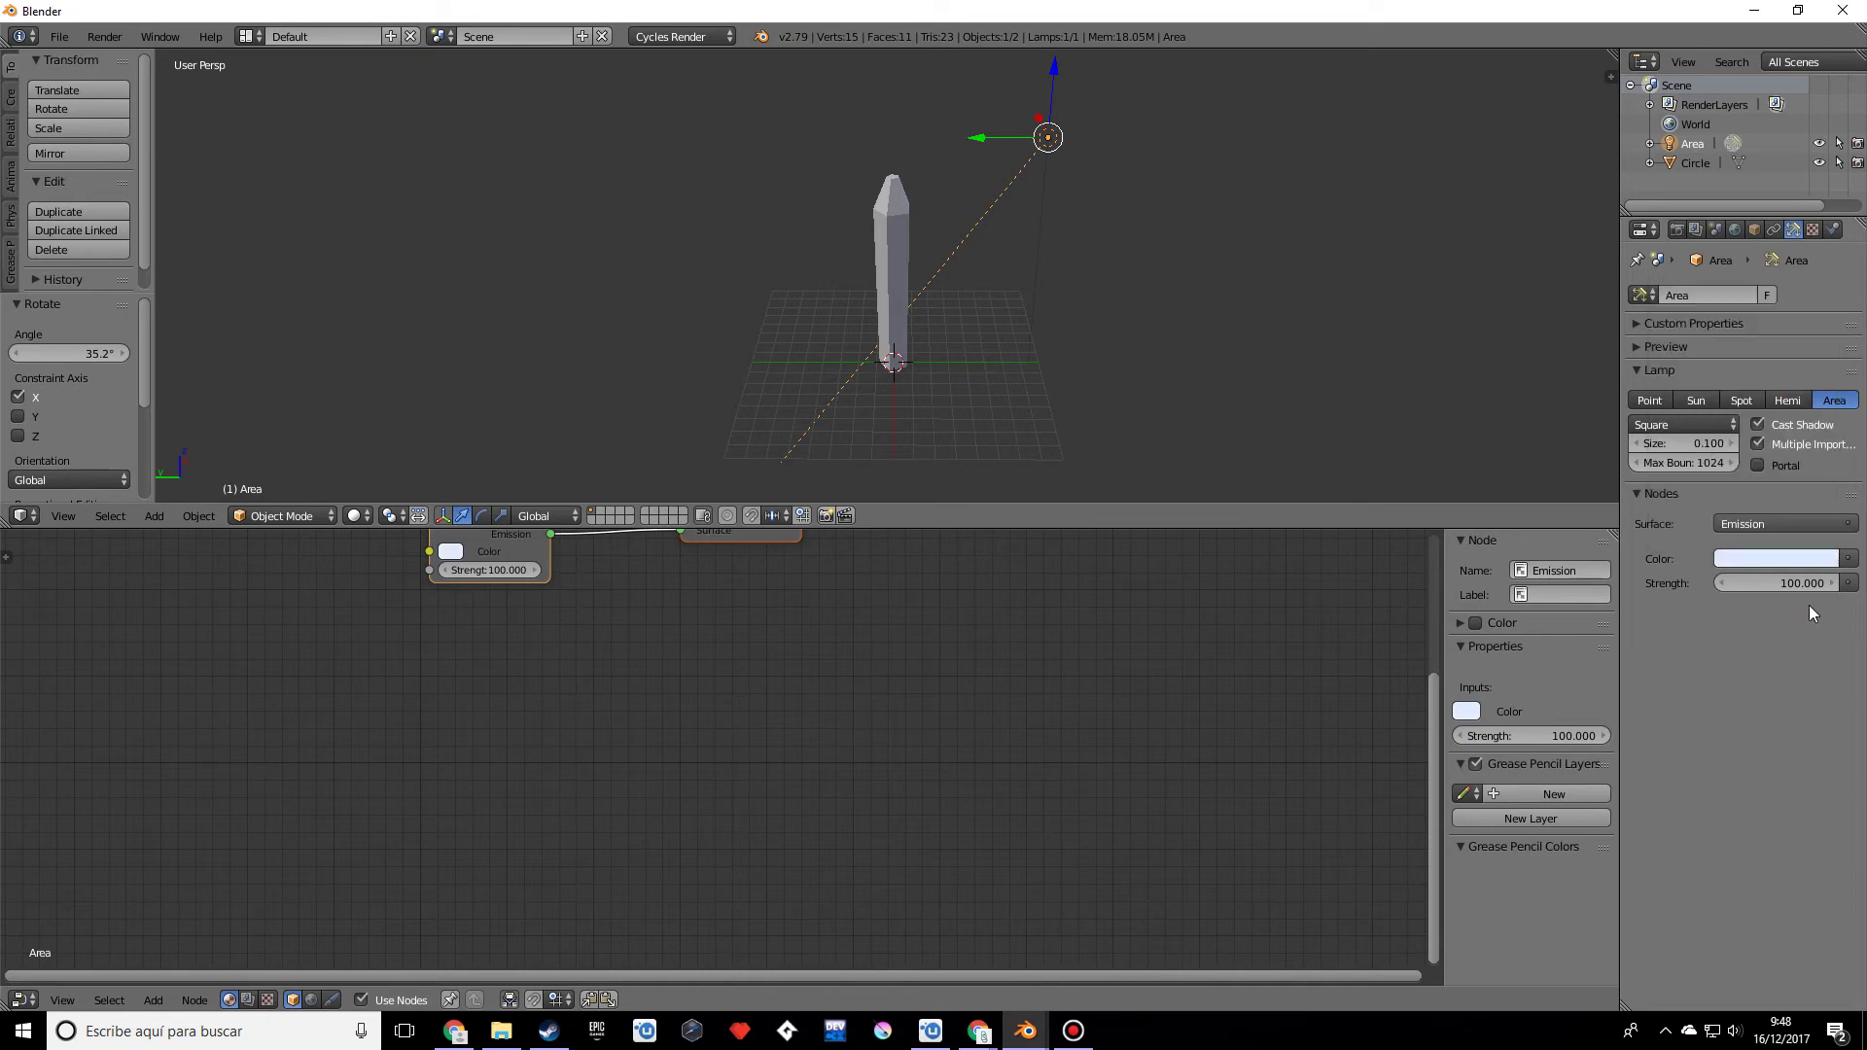
pyautogui.click(1787, 556)
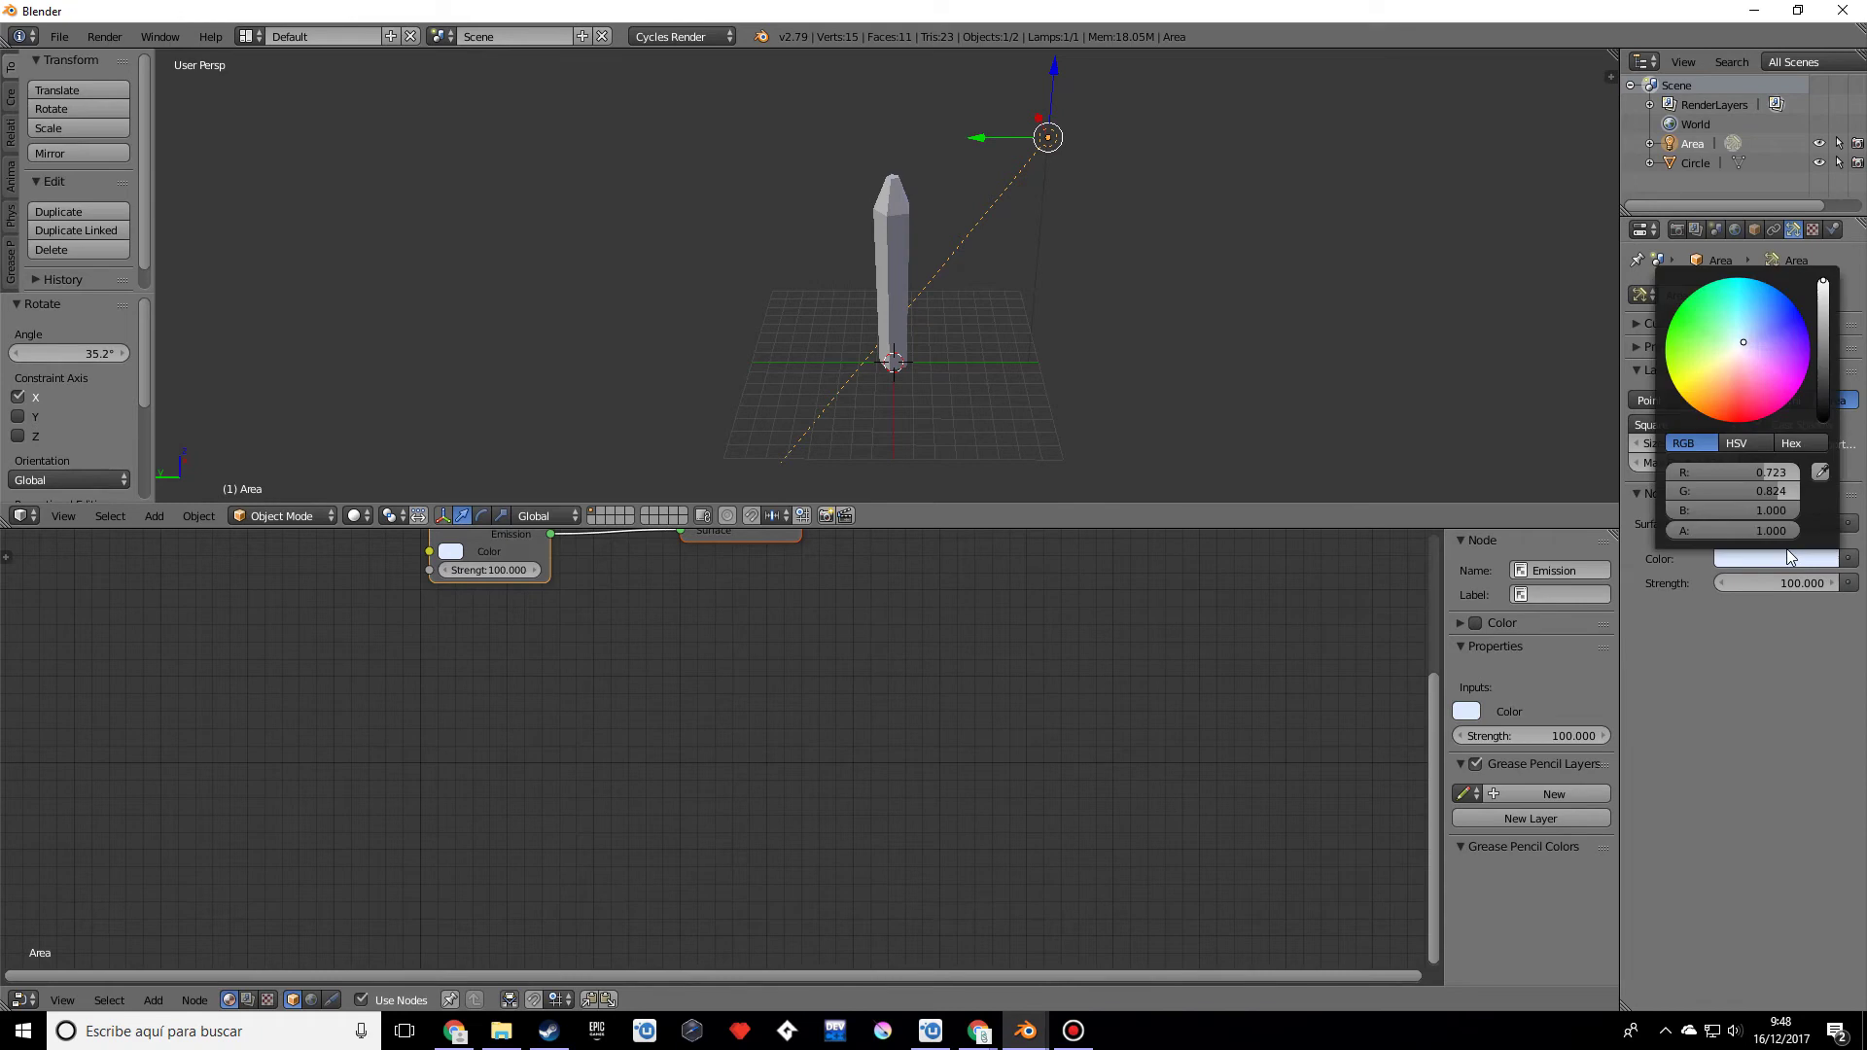
pyautogui.click(1748, 332)
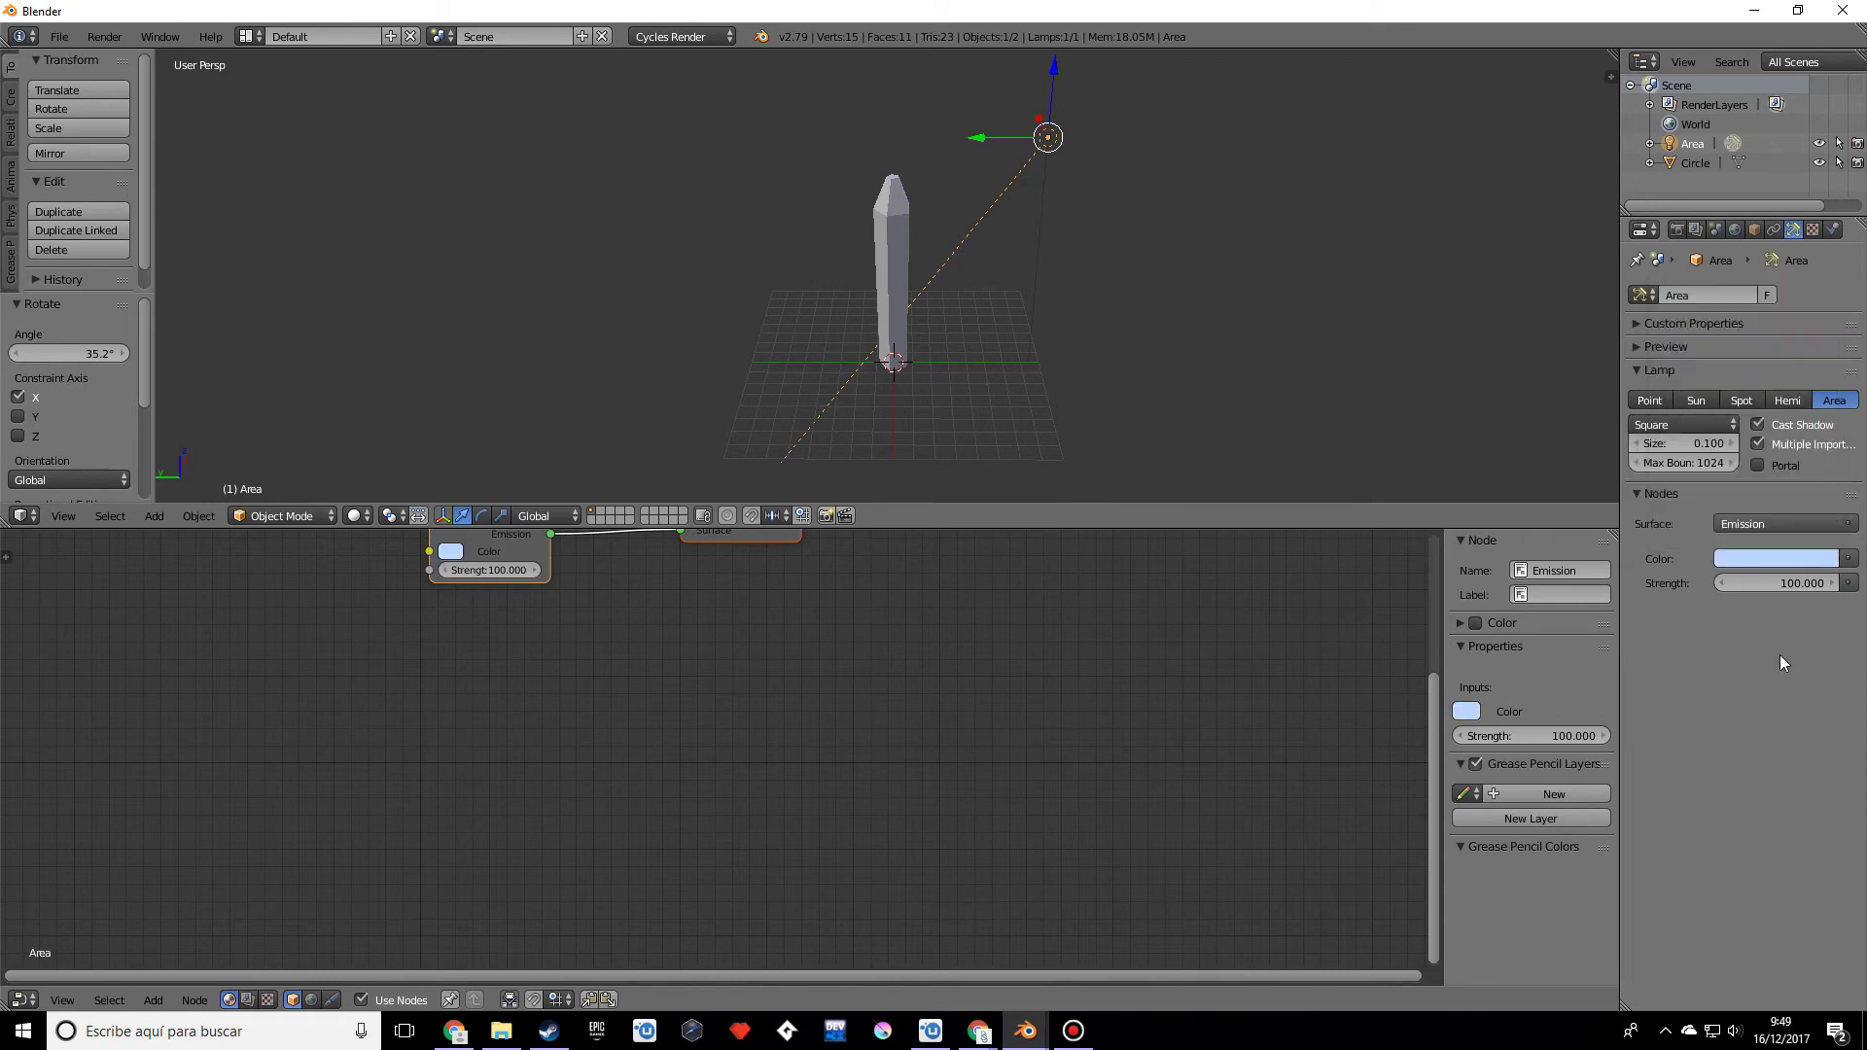
pyautogui.click(1716, 445)
pyautogui.write('19')
pyautogui.press('Return')
pyautogui.click(1757, 583)
pyautogui.write('900')
pyautogui.press('Return')
pyautogui.scroll(-3, 1070, 371)
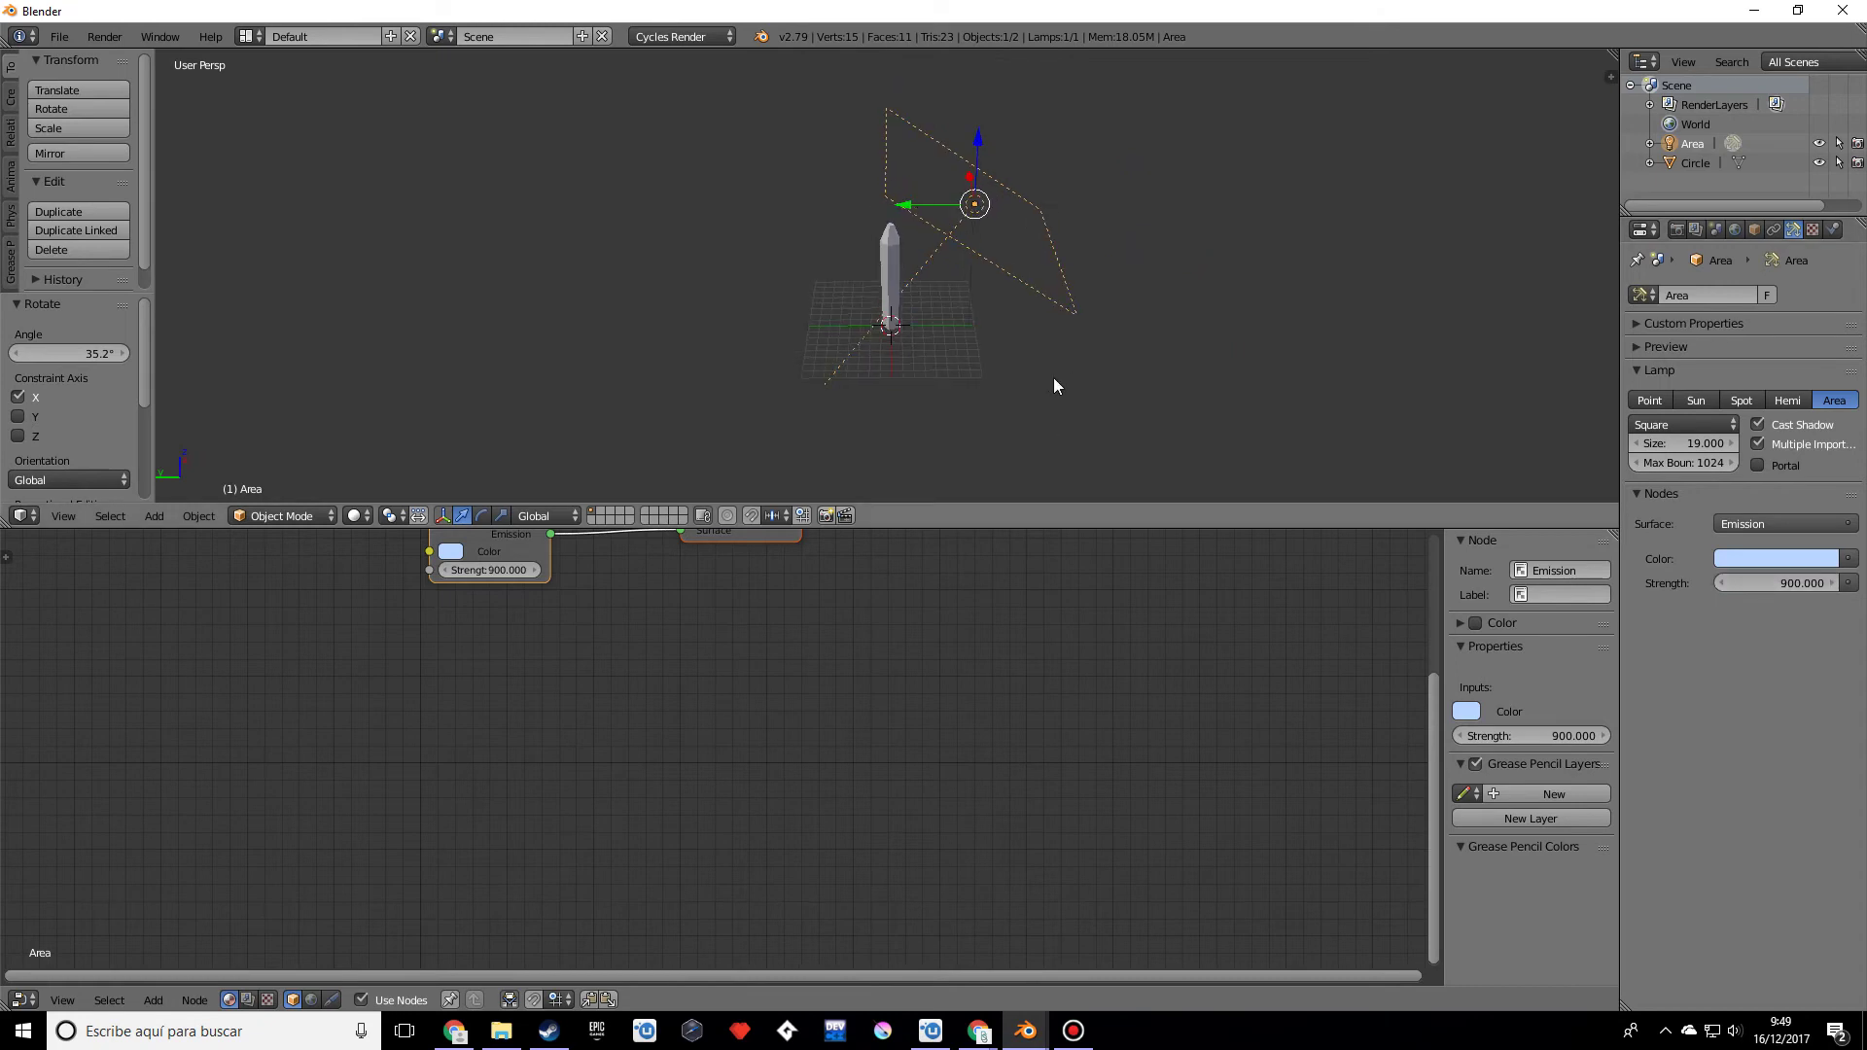
# Step: Duplicate the Area lamp across the crystal along Y and tilt the copy -85.8° on X
pyautogui.hotkey('shift', 's')
pyautogui.moveTo(1297, 283); pyautogui.dragTo(1340, 230, button='middle')
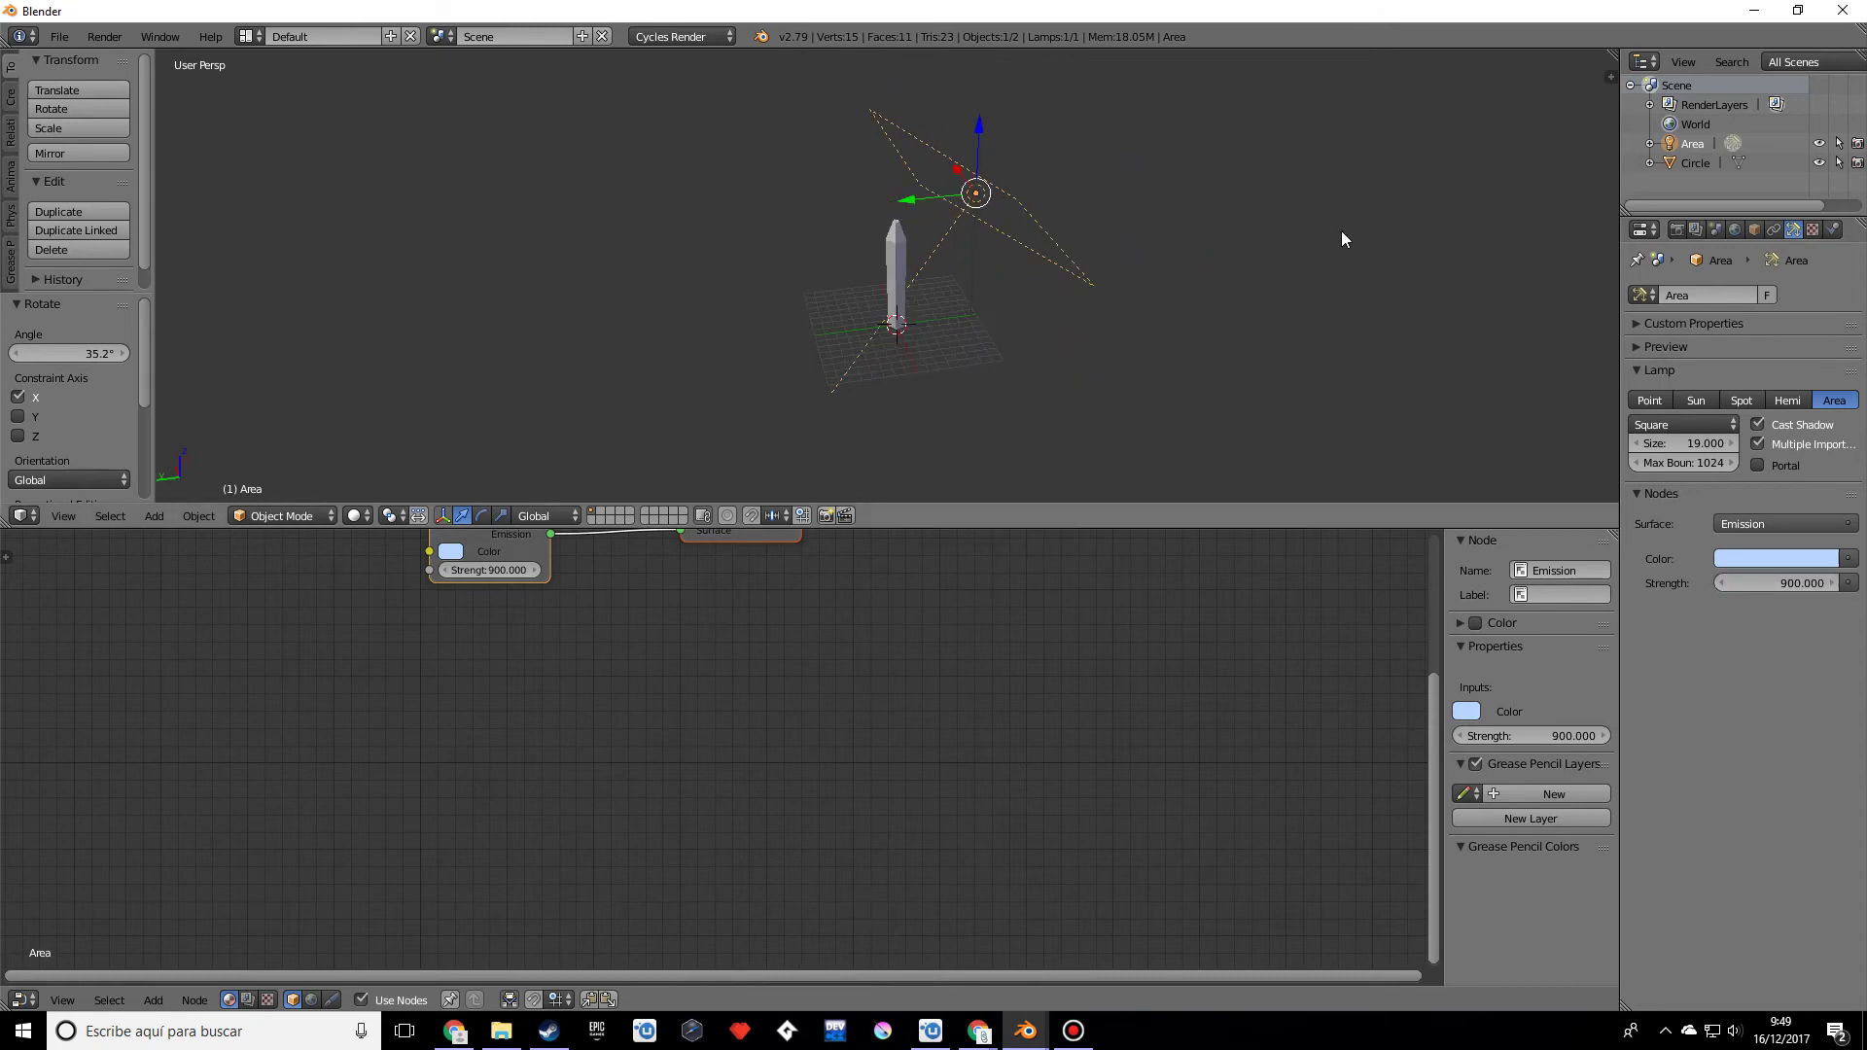
pyautogui.hotkey('shift', 'd')
pyautogui.press('y')
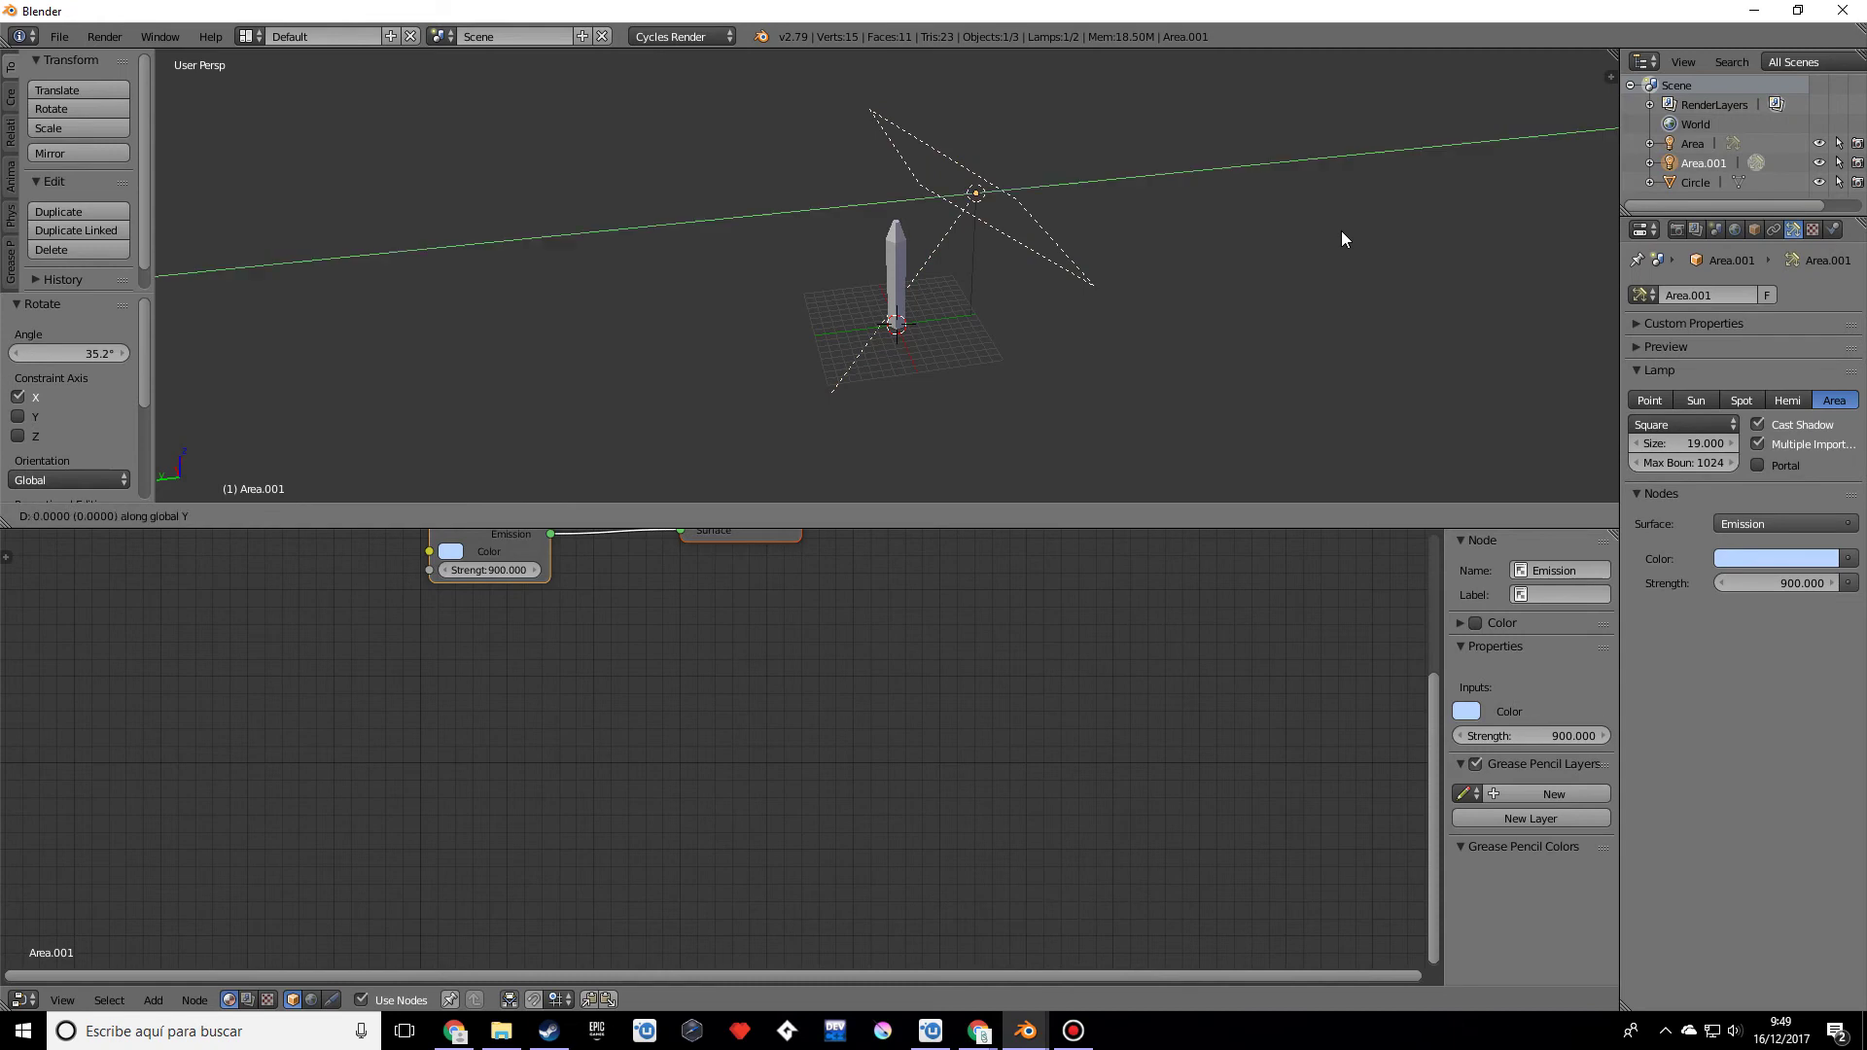
pyautogui.click(1173, 277)
pyautogui.press('r')
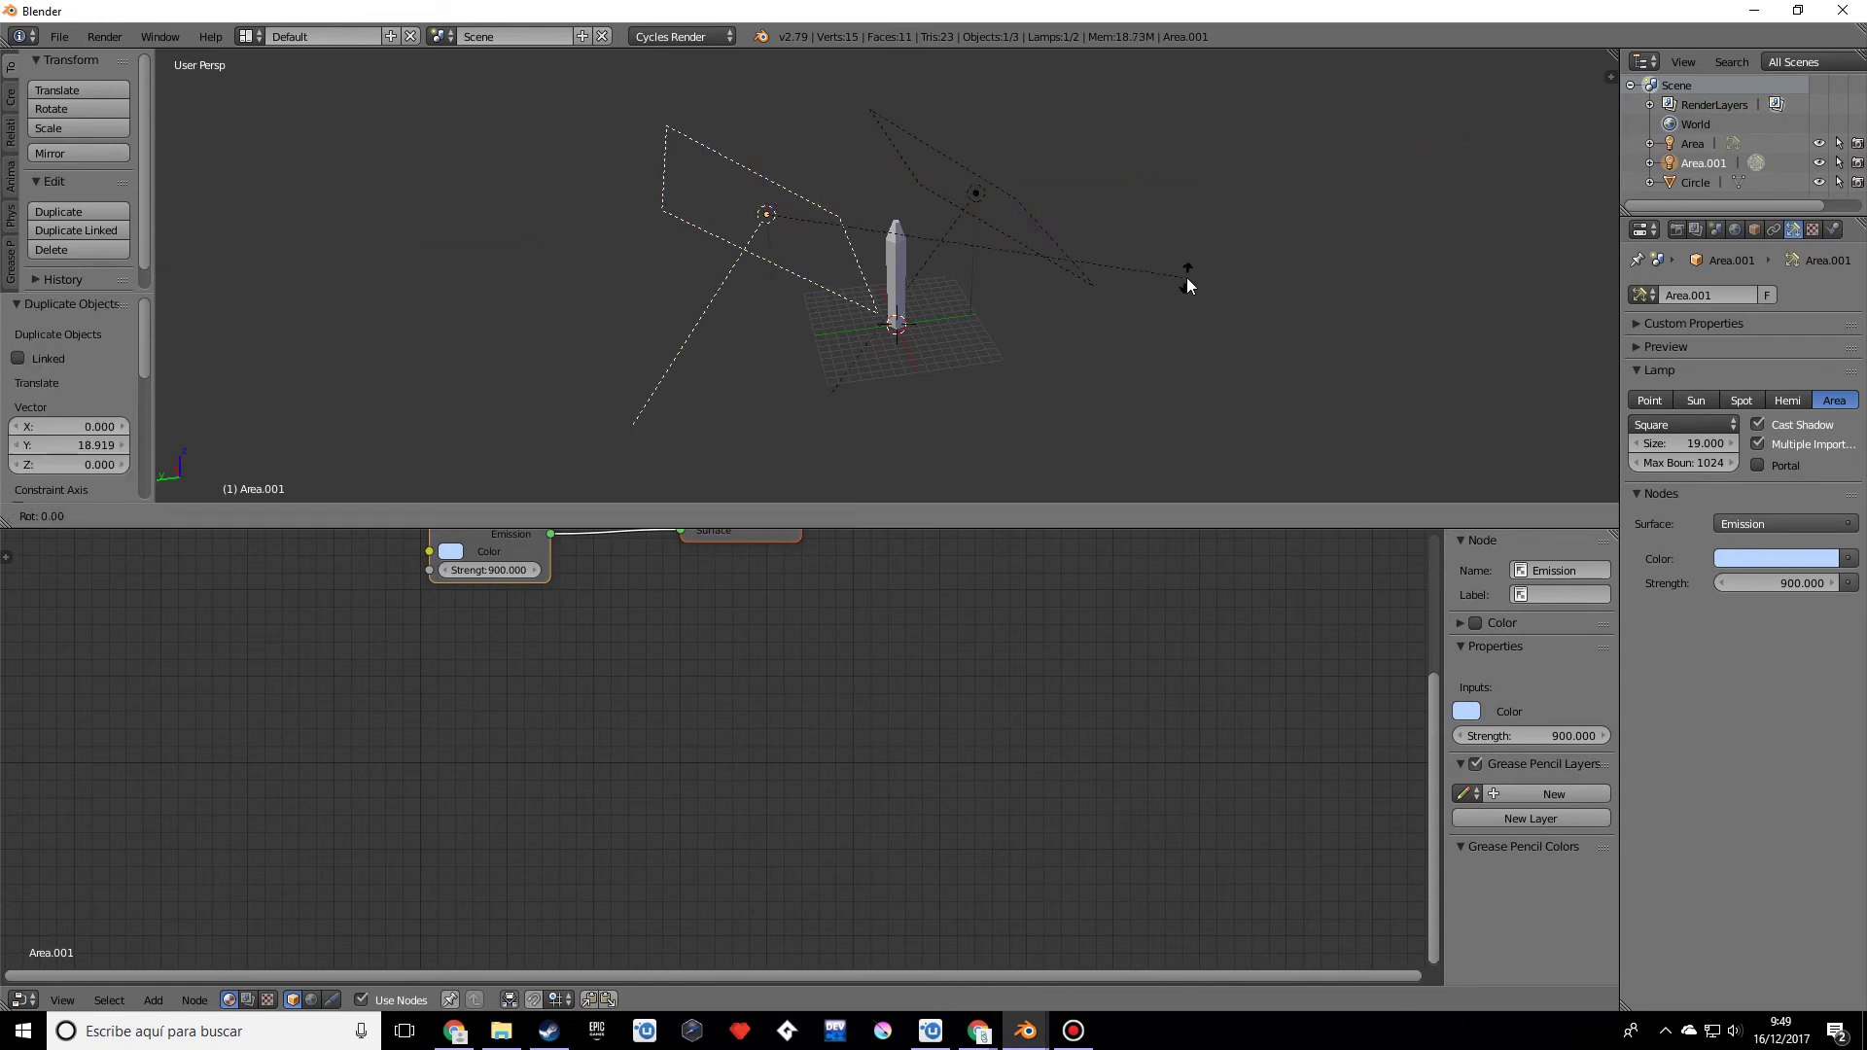
pyautogui.press('x')
pyautogui.click(1251, 356)
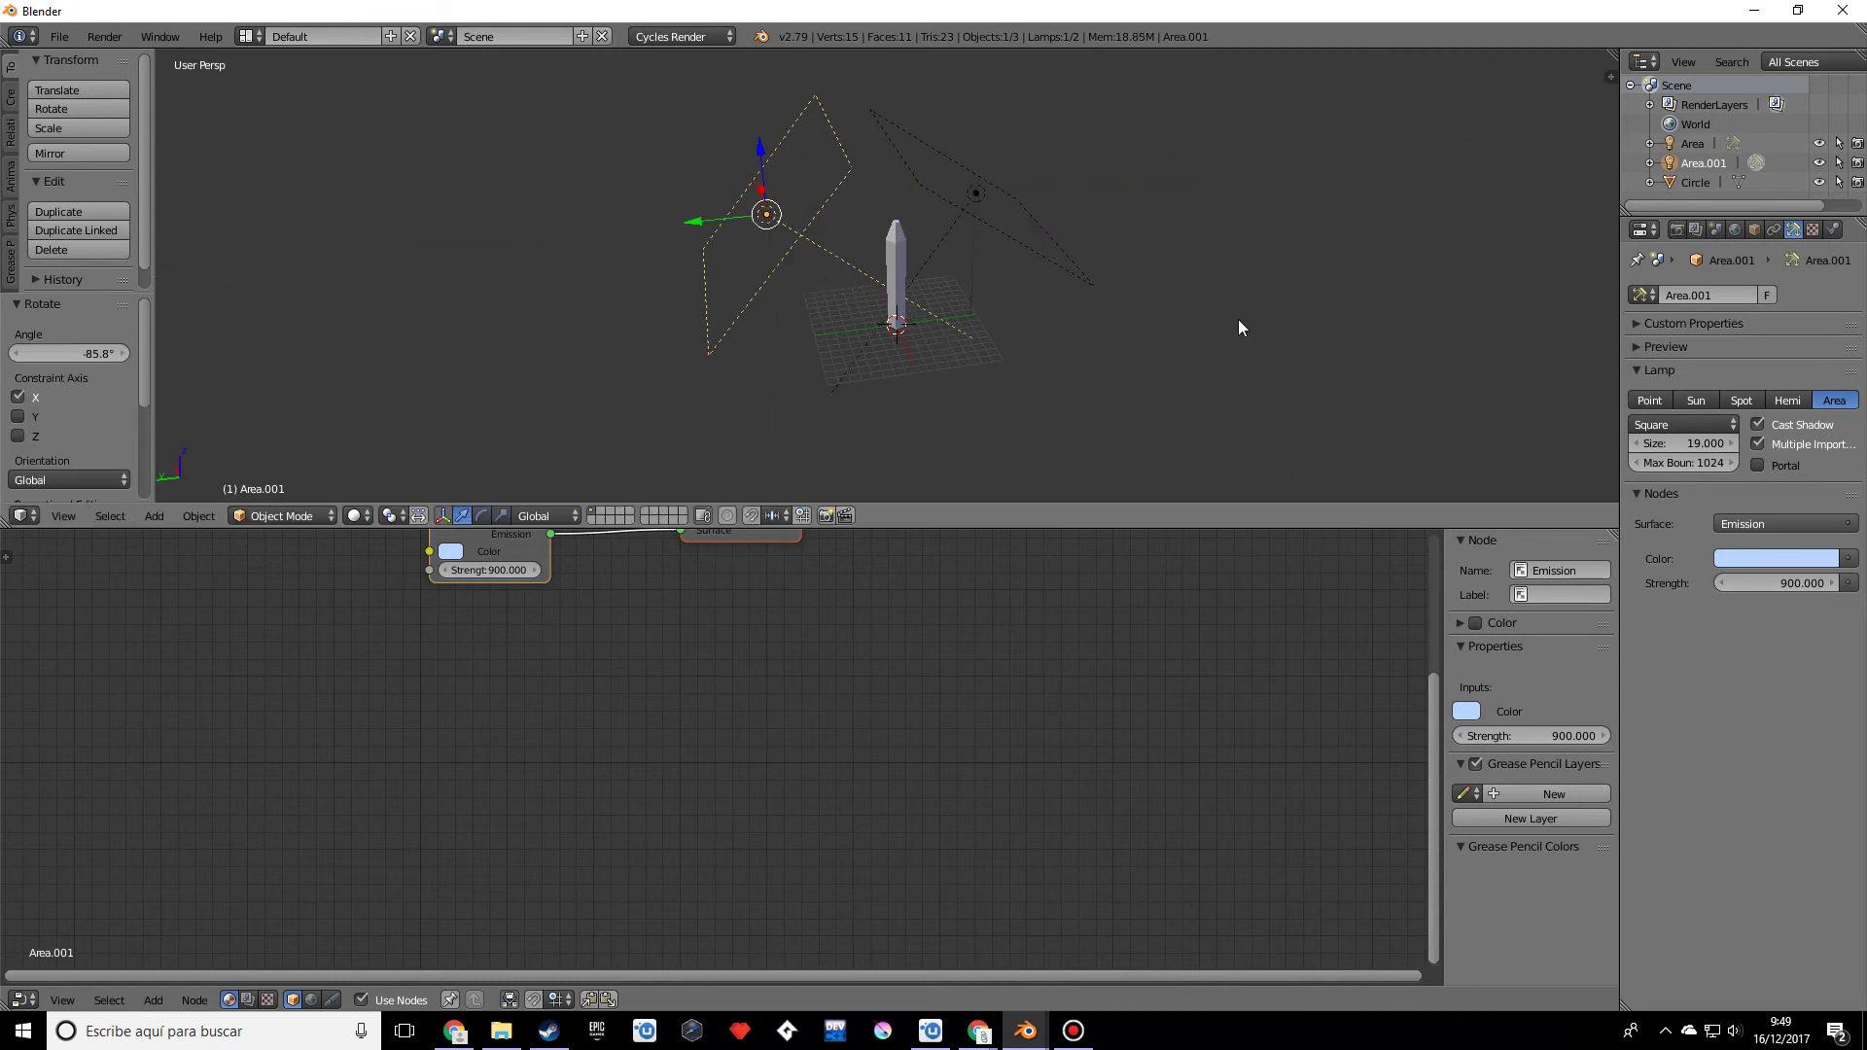
# Step: Make Area.001 near white and lower it 0.418 along Z, keeping size 19 and strength 900
pyautogui.click(1743, 552)
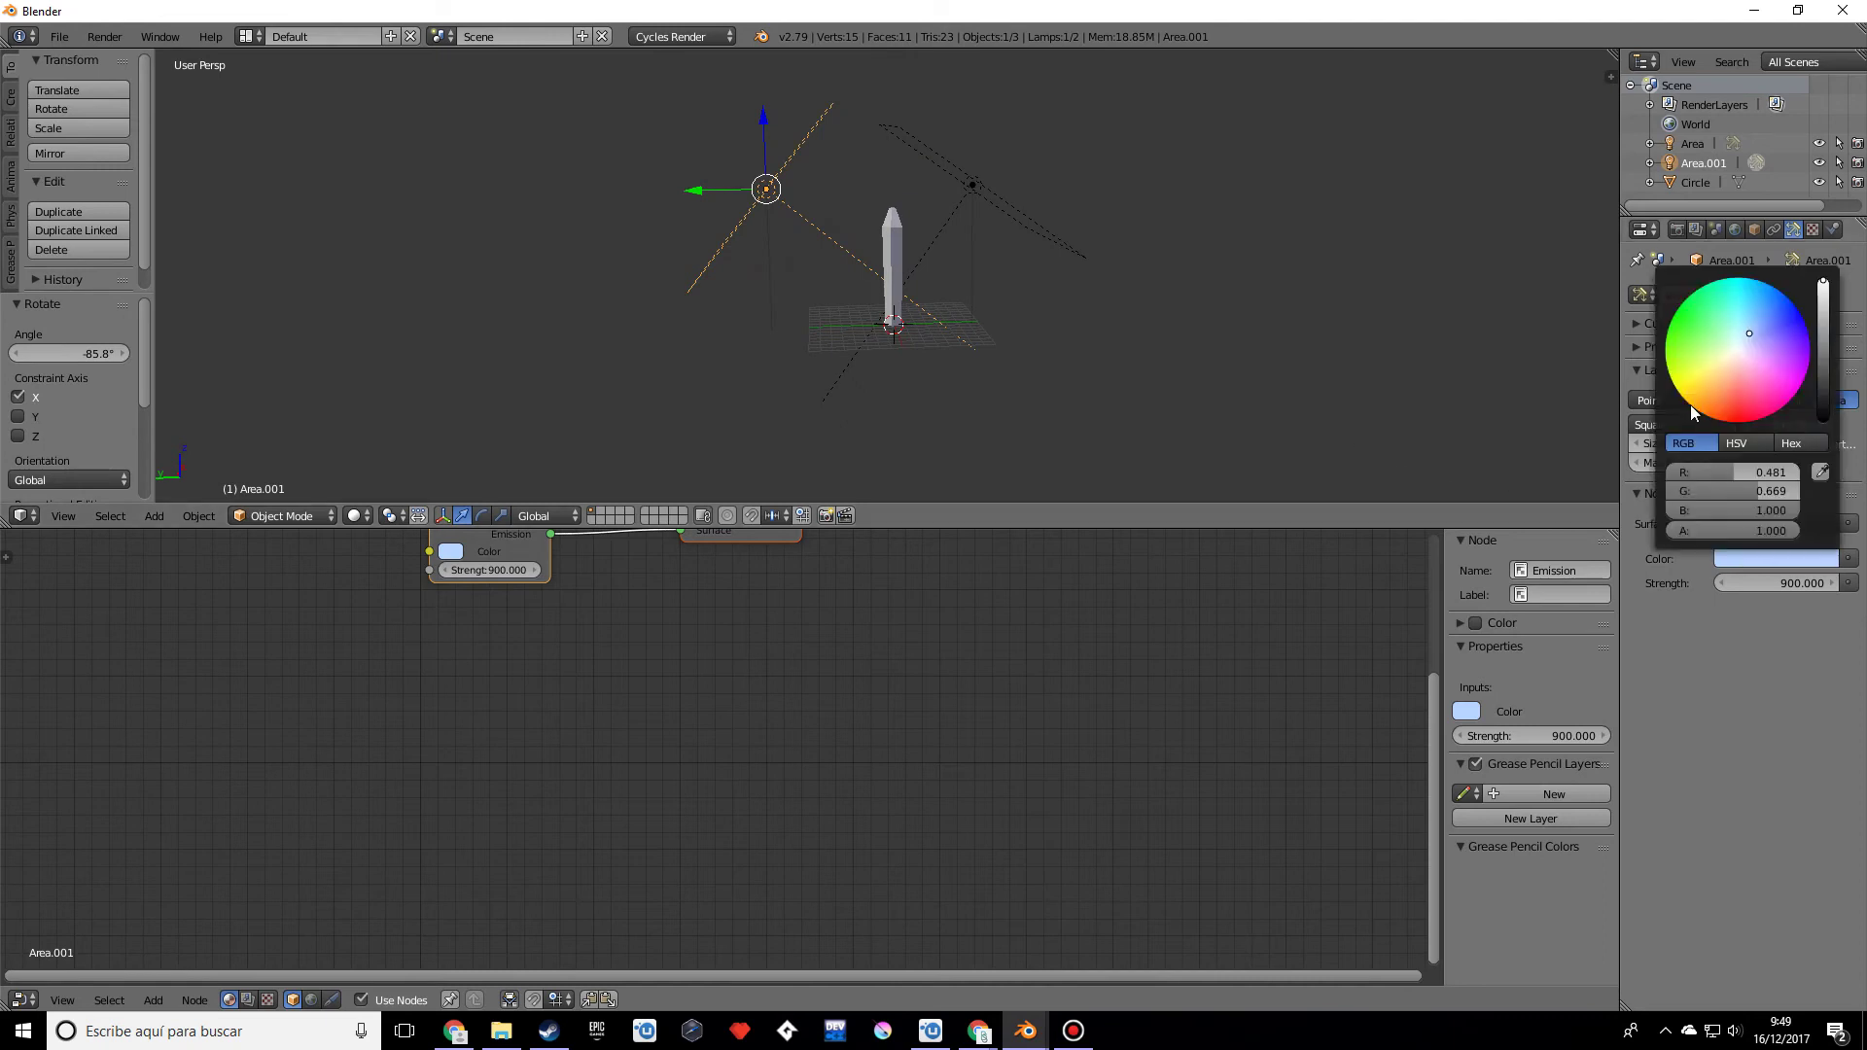
pyautogui.click(1736, 356)
pyautogui.moveTo(926, 375); pyautogui.dragTo(898, 340, button='middle')
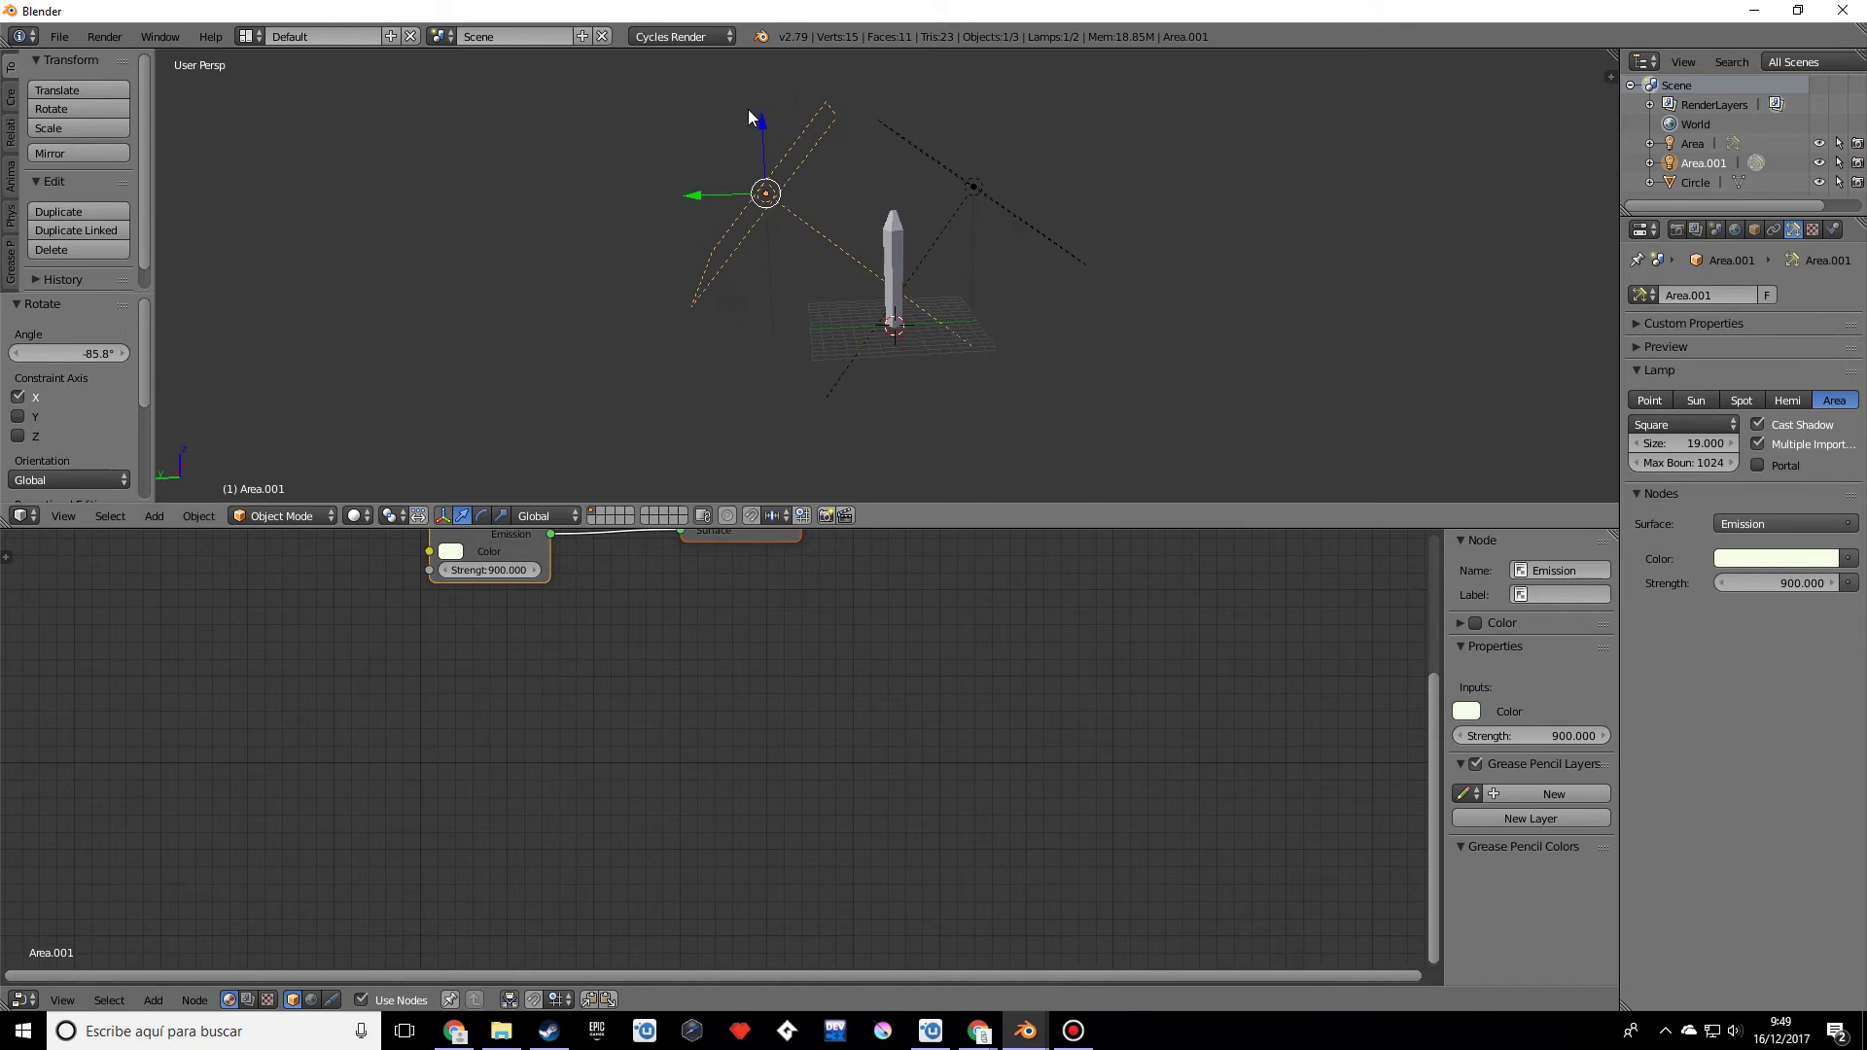
pyautogui.moveTo(764, 128); pyautogui.dragTo(758, 132)
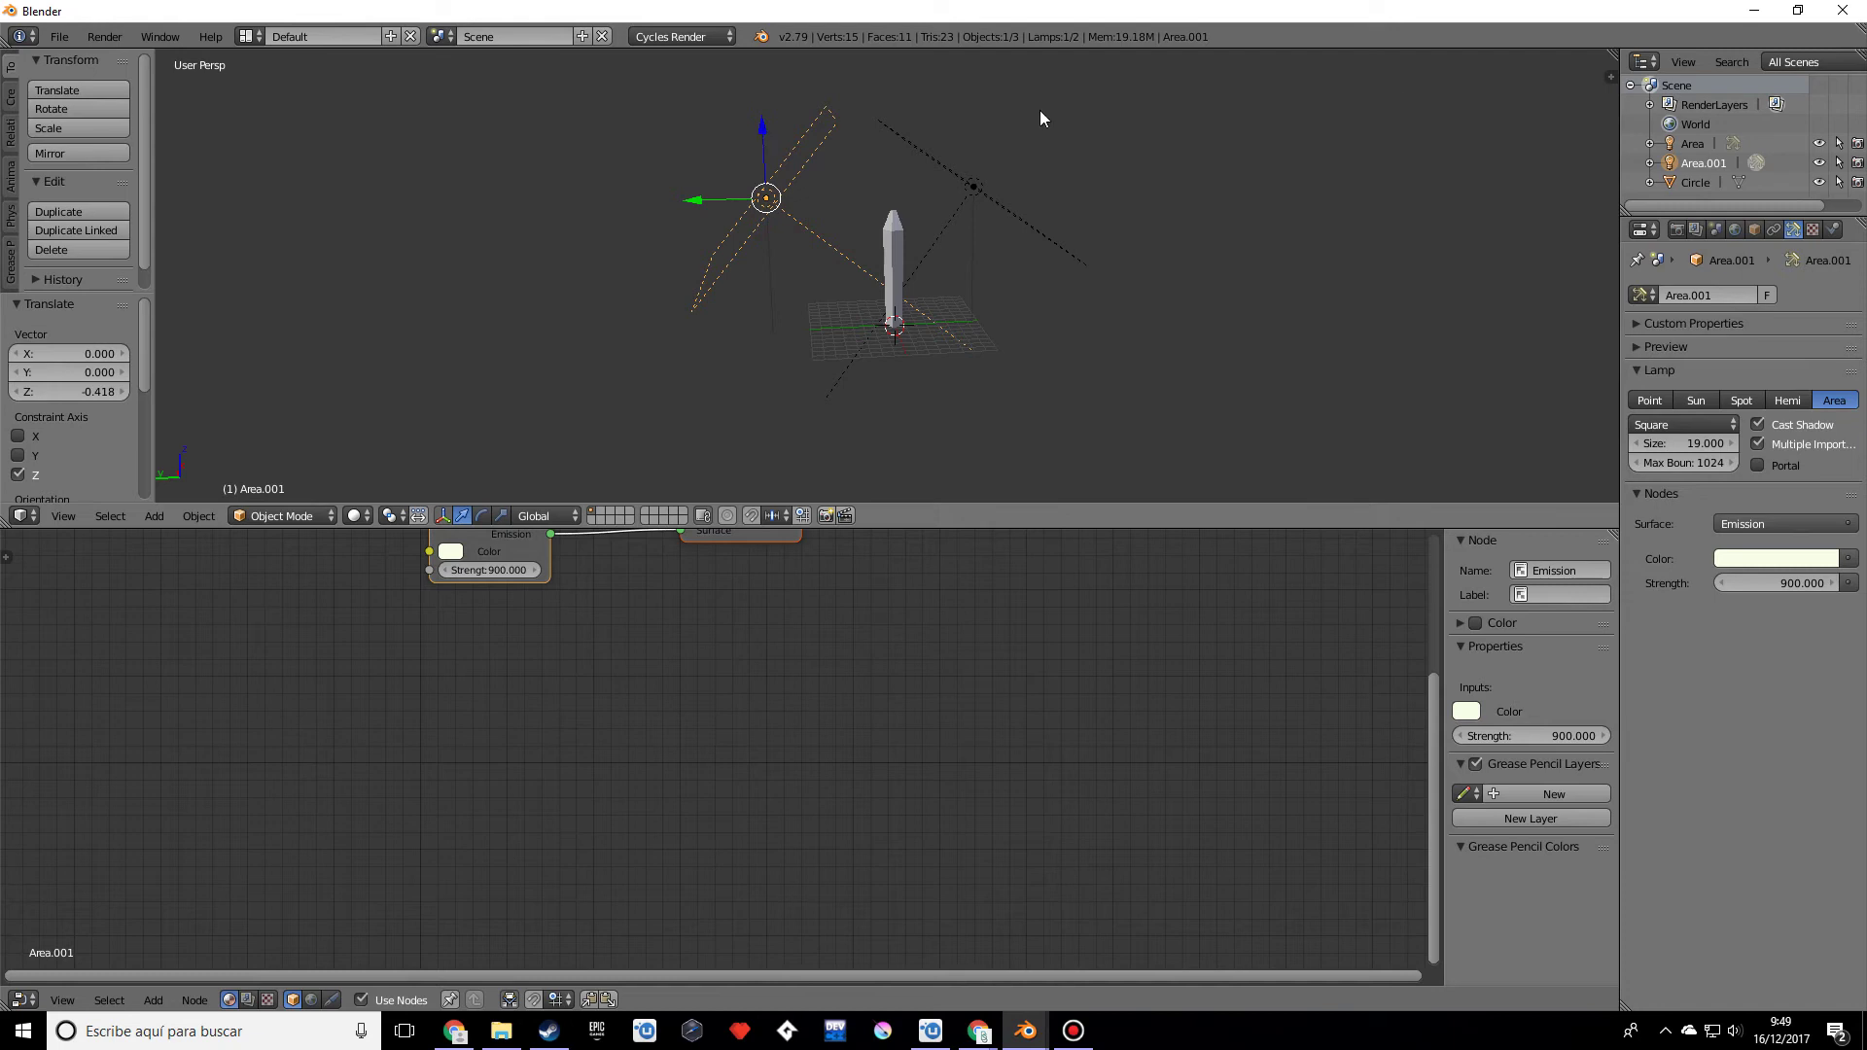
pyautogui.moveTo(644, 475); pyautogui.dragTo(796, 362, button='middle')
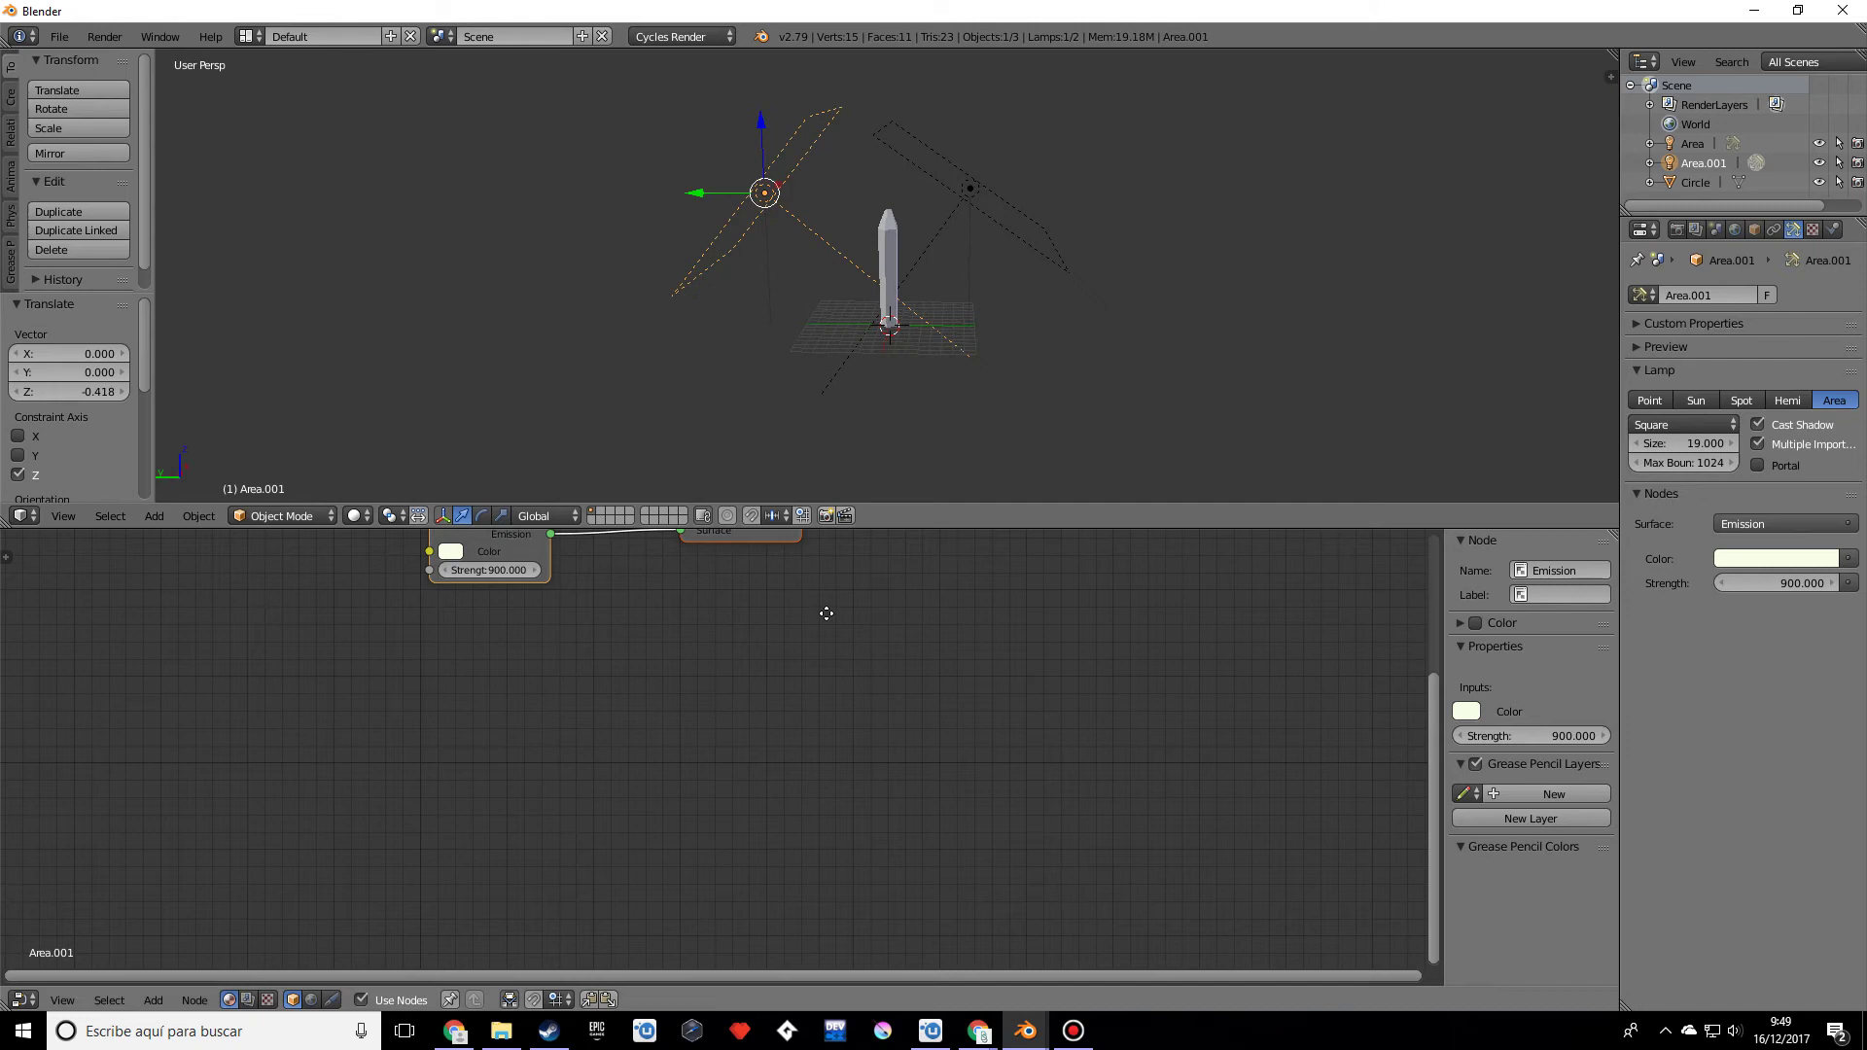
pyautogui.moveTo(826, 614); pyautogui.dragTo(817, 665, button='middle')
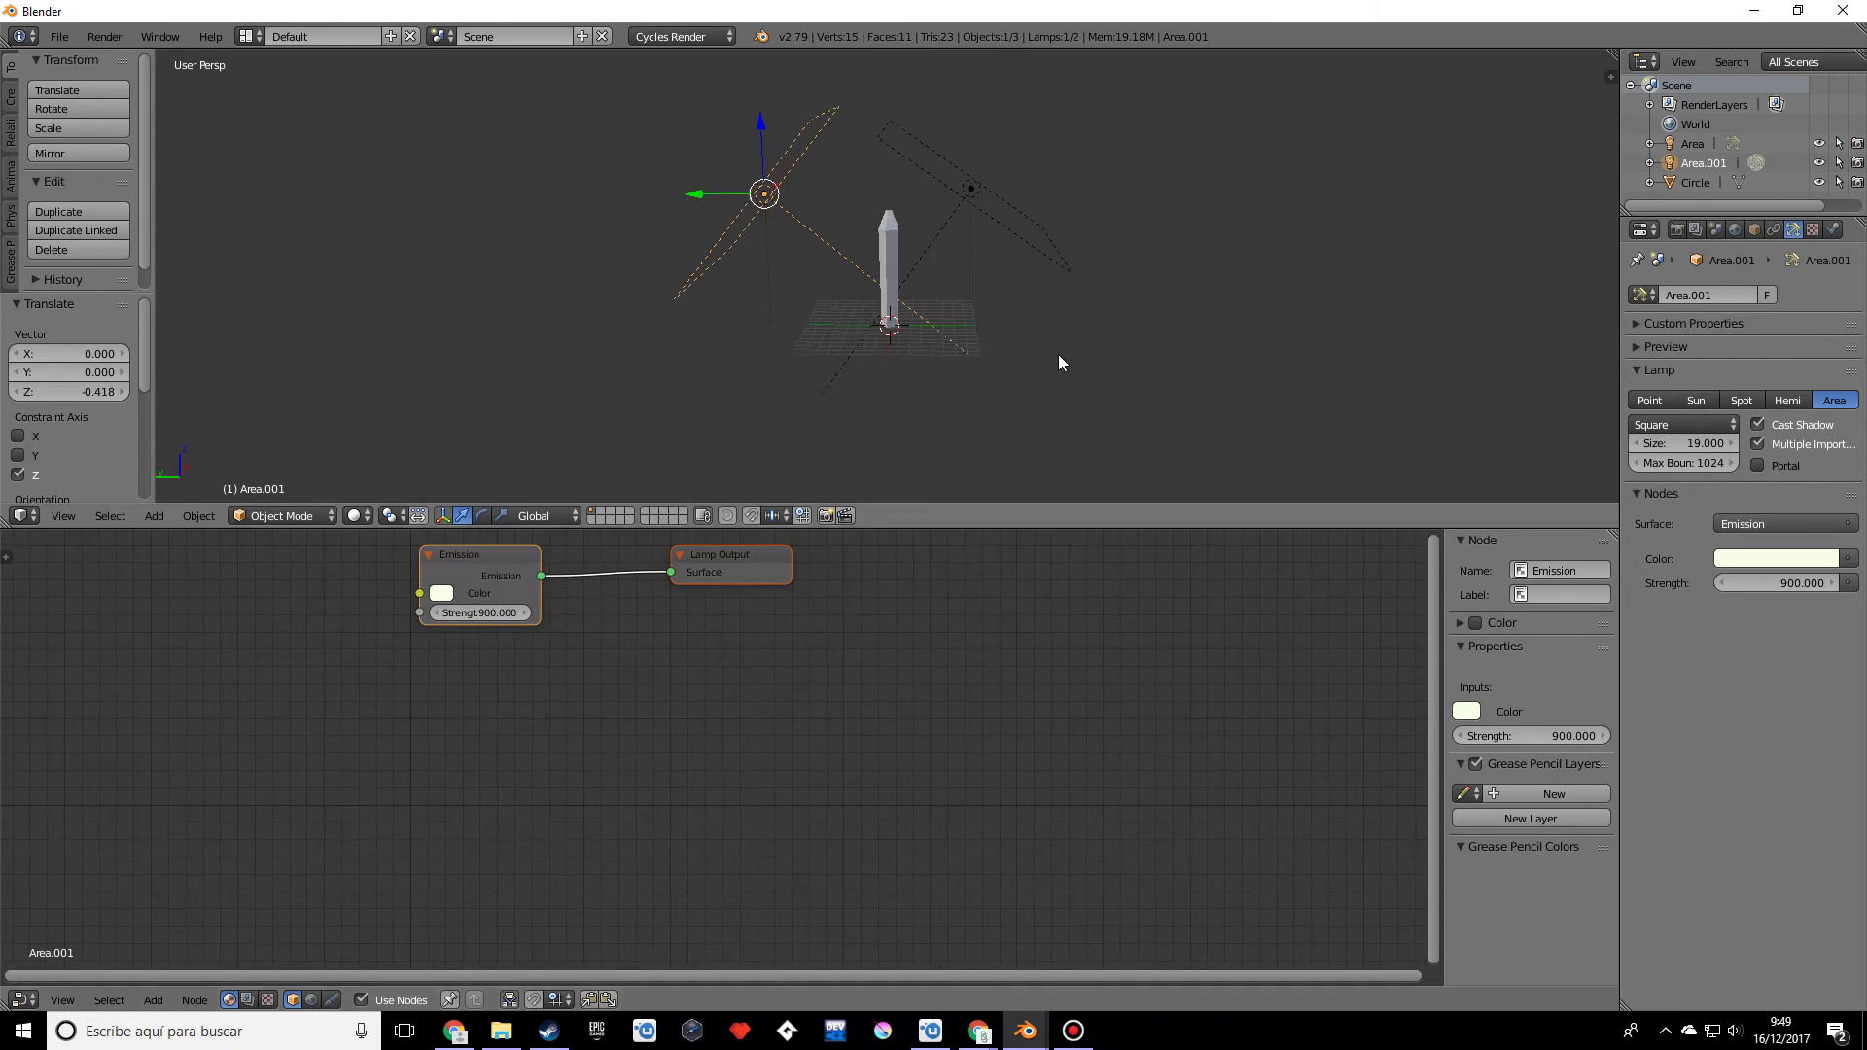
pyautogui.scroll(3, 1061, 354)
pyautogui.moveTo(1128, 321); pyautogui.dragTo(1063, 336, button='middle')
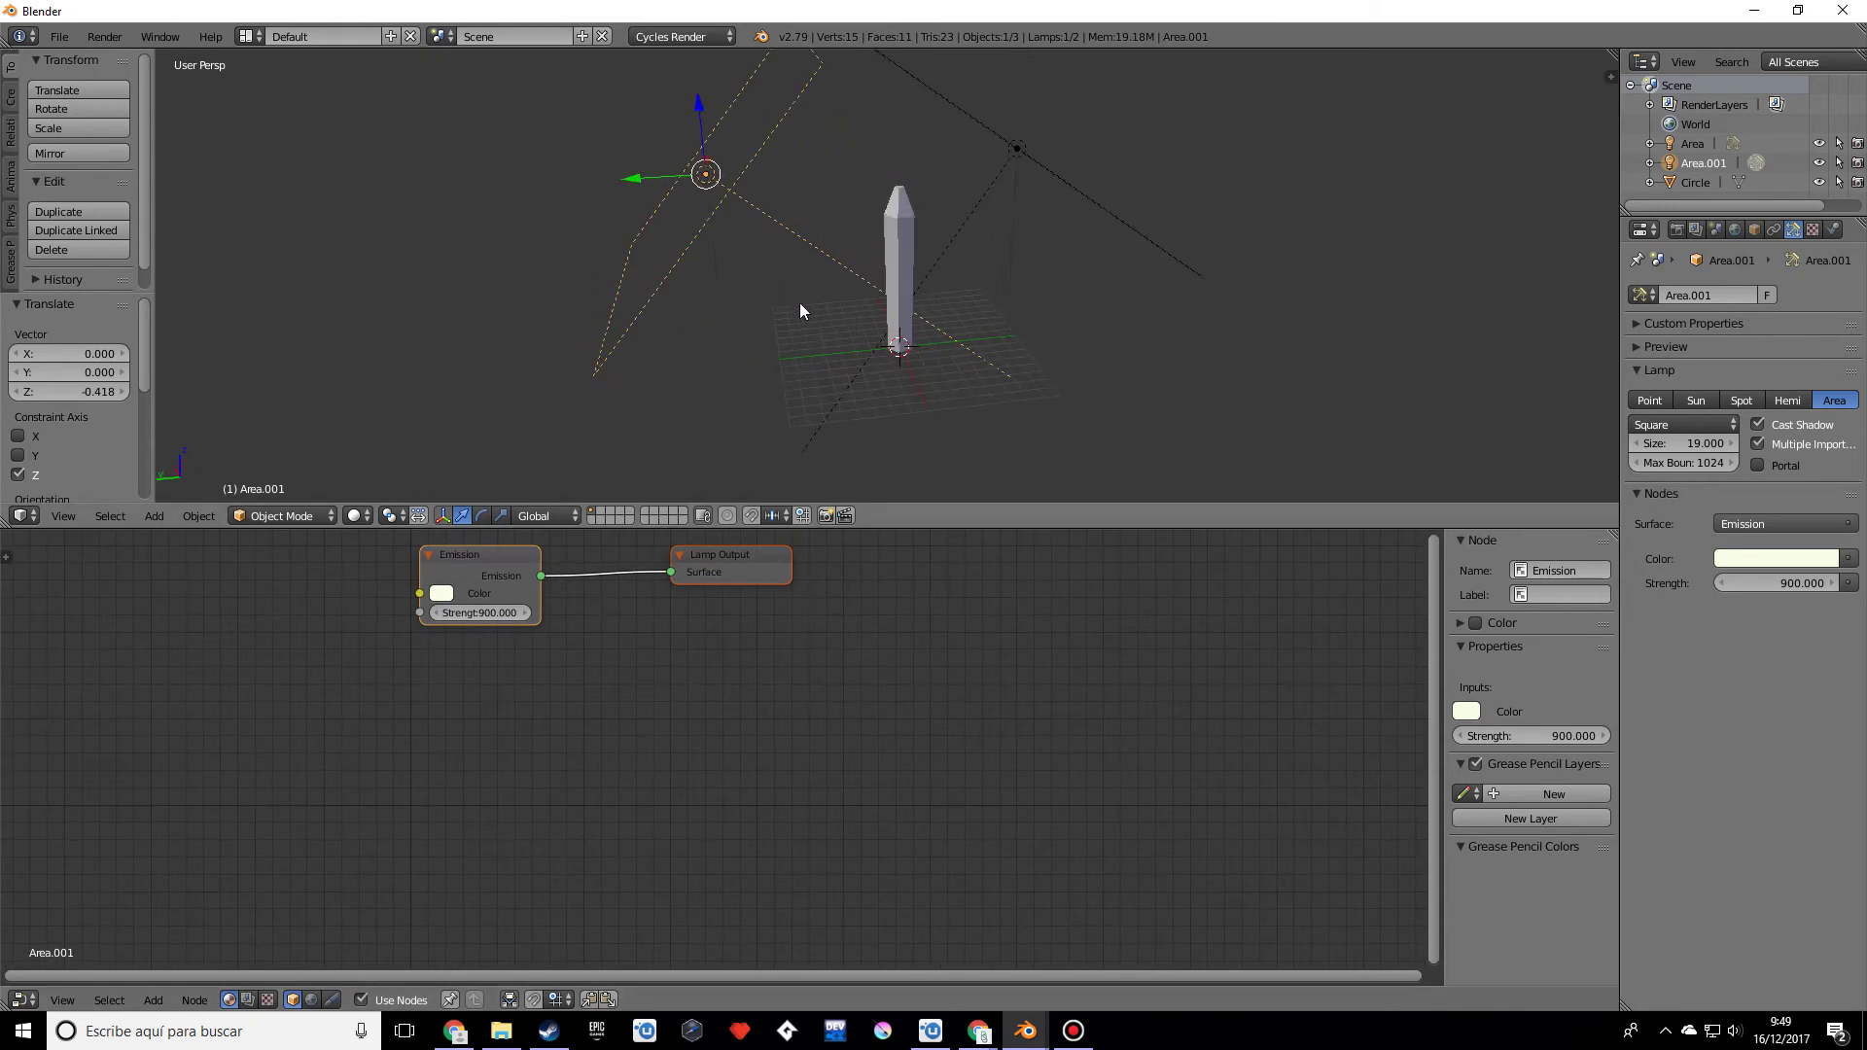
# Step: Add a plane mesh under the crystal and scale it up to 42.092
pyautogui.rightClick(888, 255)
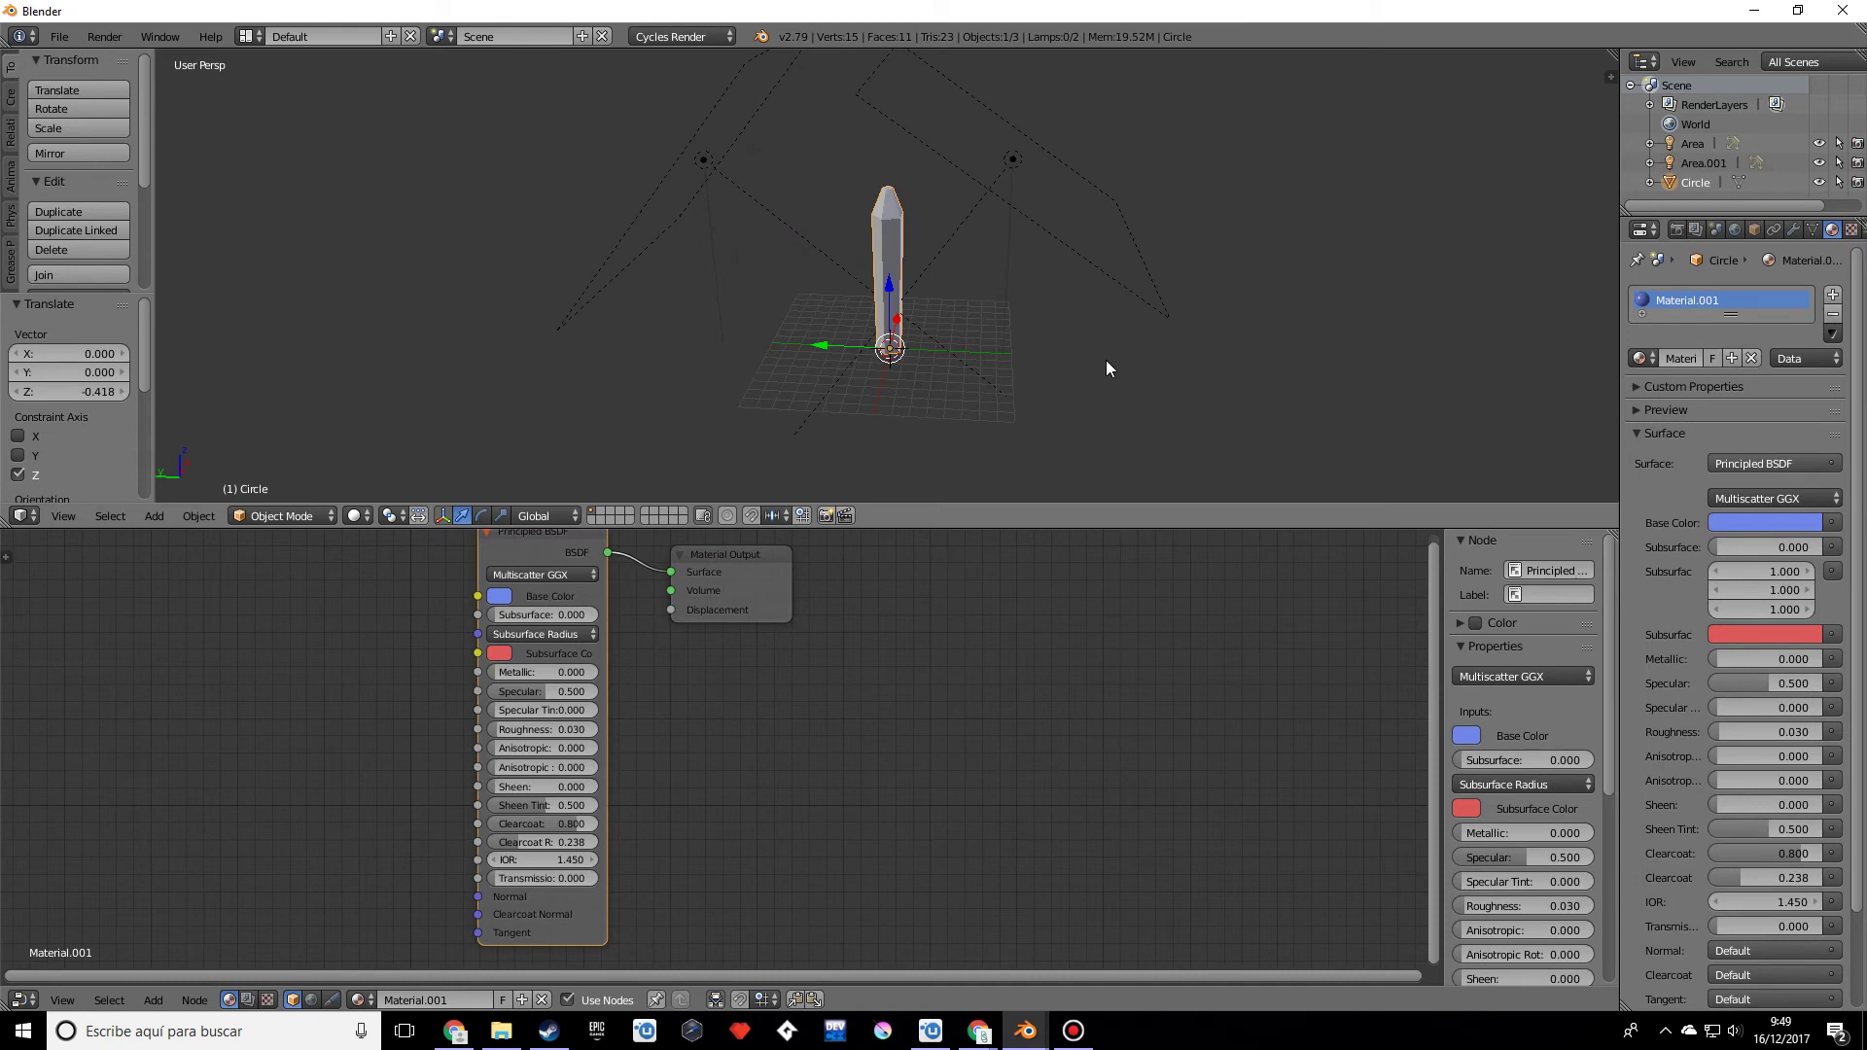
pyautogui.hotkey('shift', 'a')
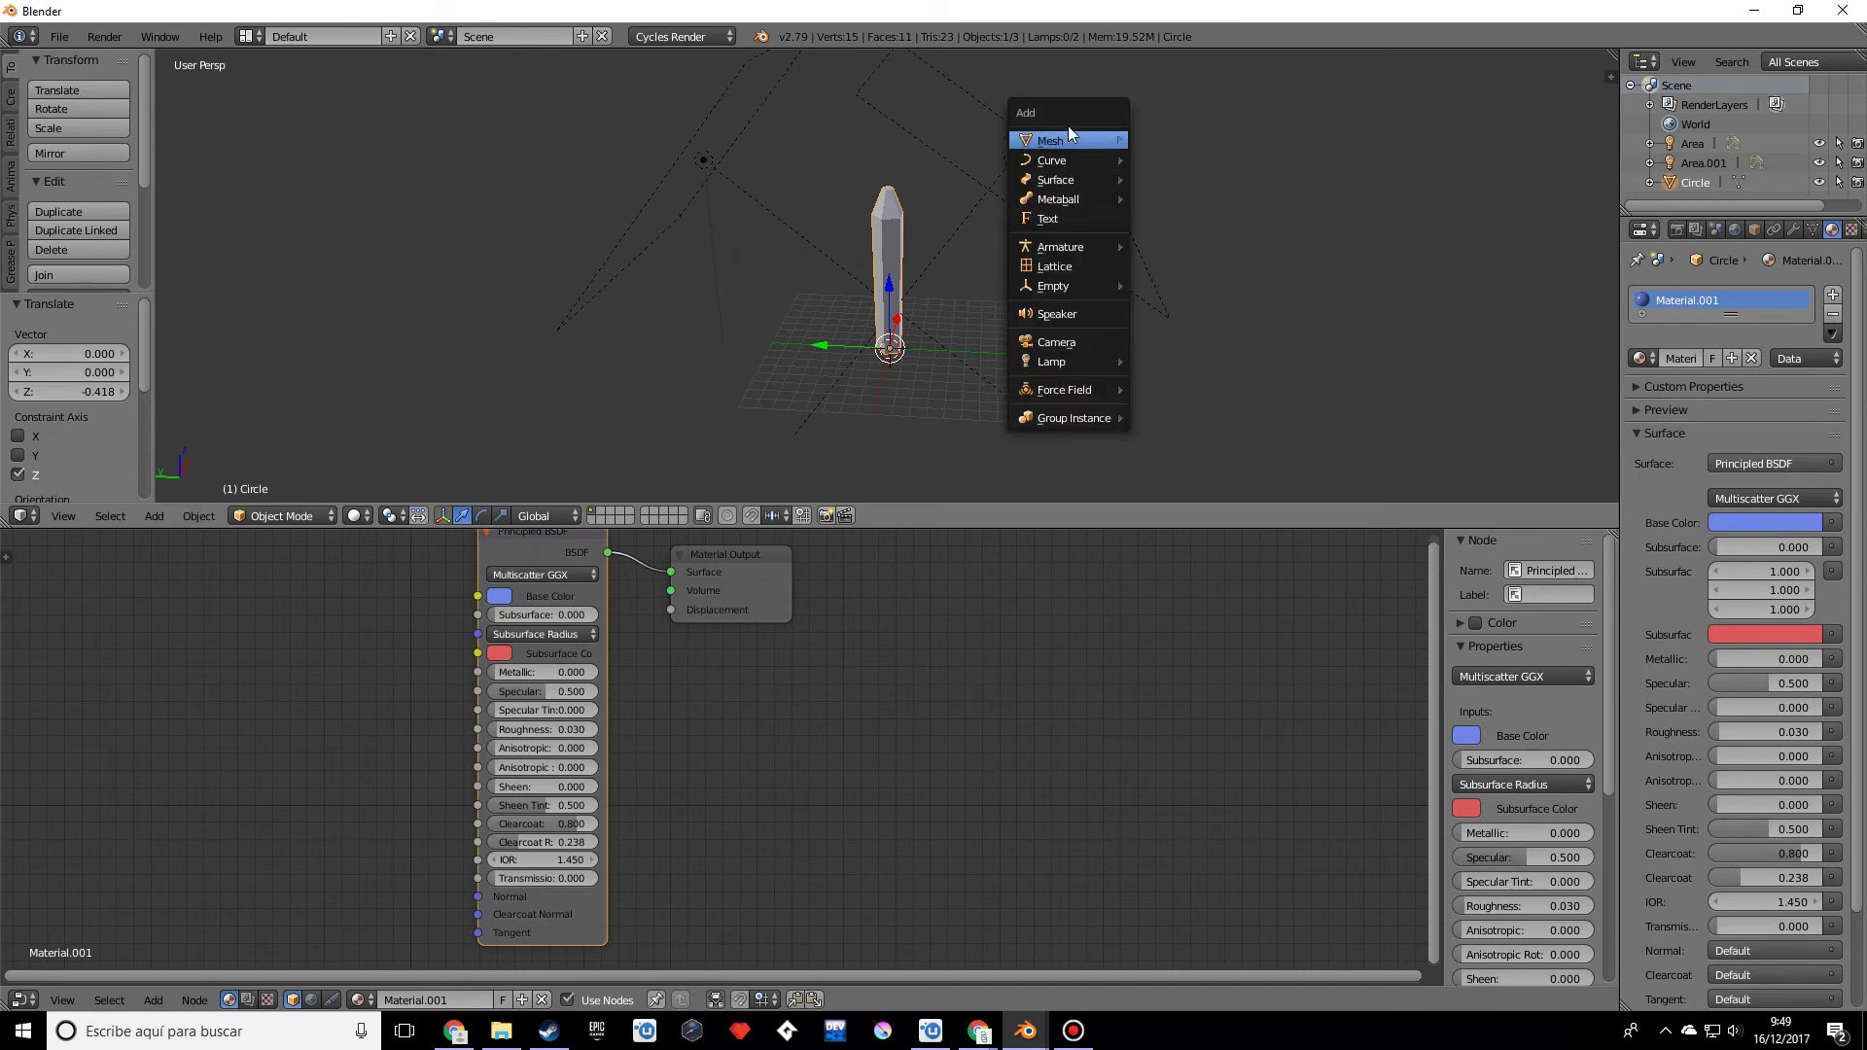
pyautogui.moveTo(1101, 146)
pyautogui.click(1225, 142)
pyautogui.press('s')
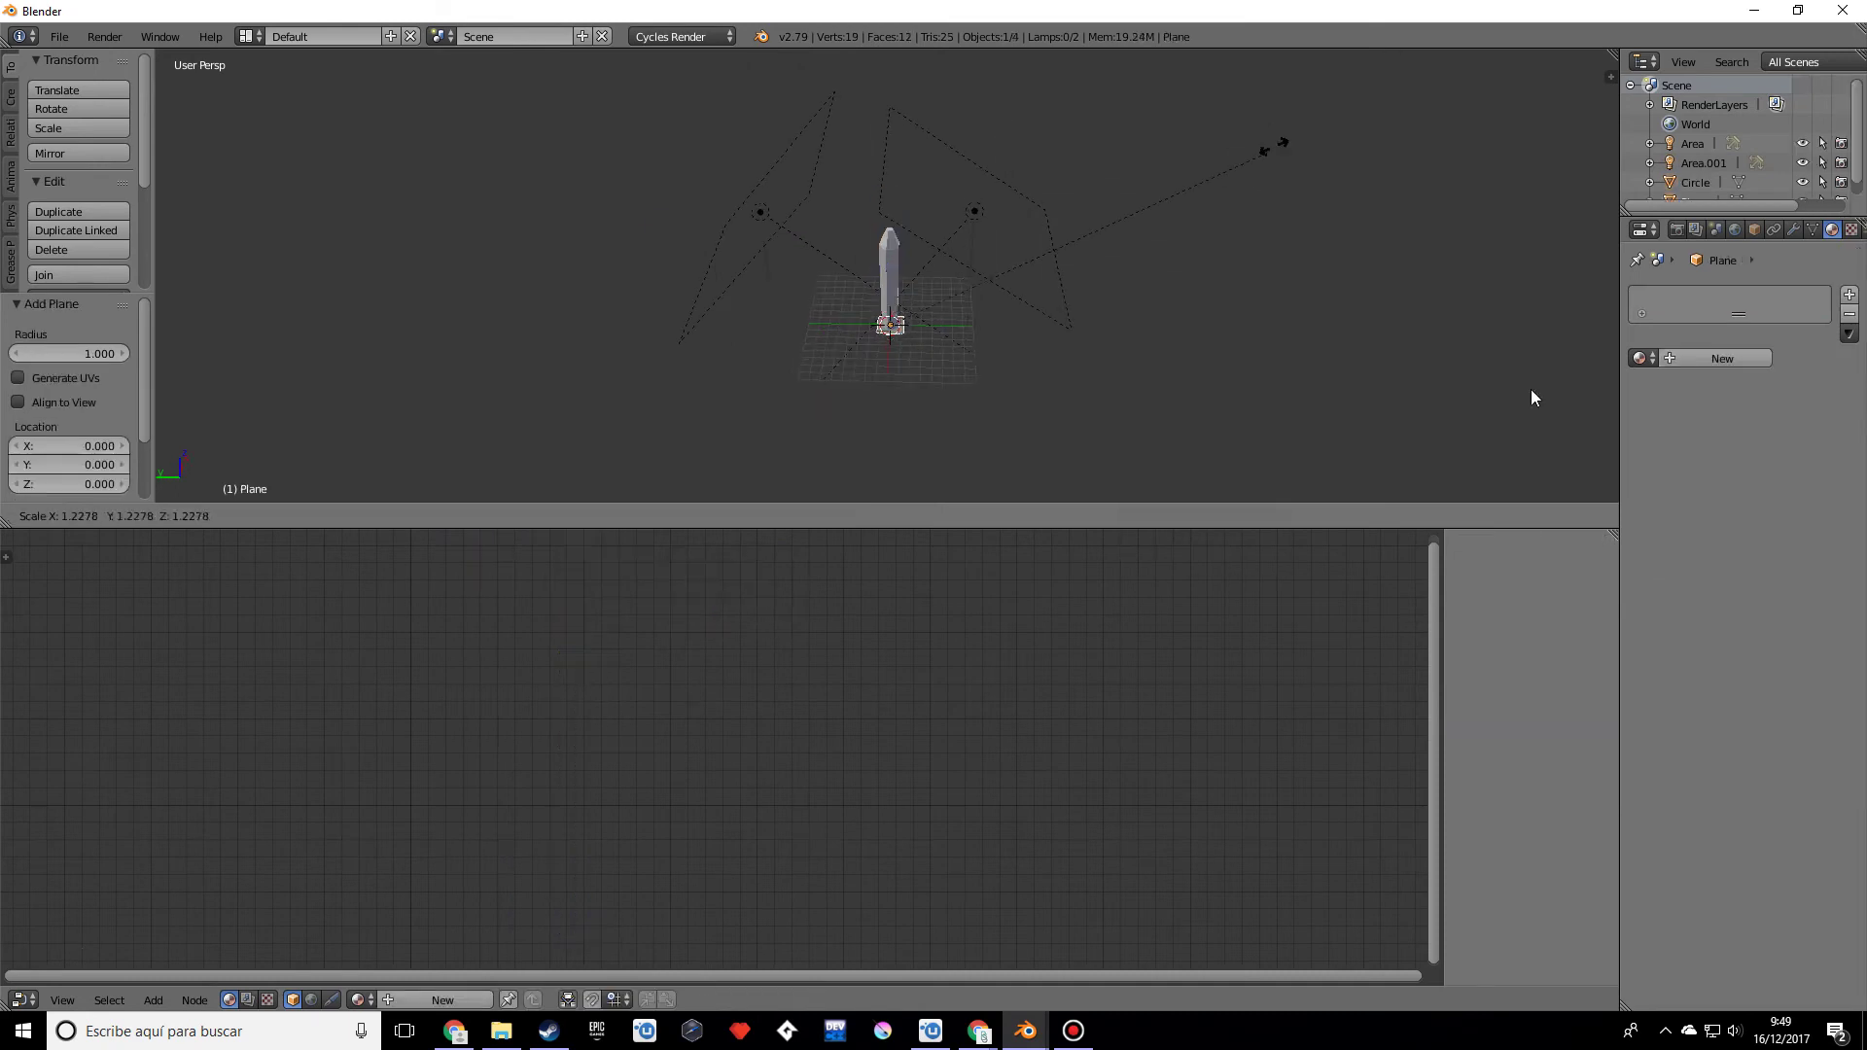
pyautogui.click(715, 485)
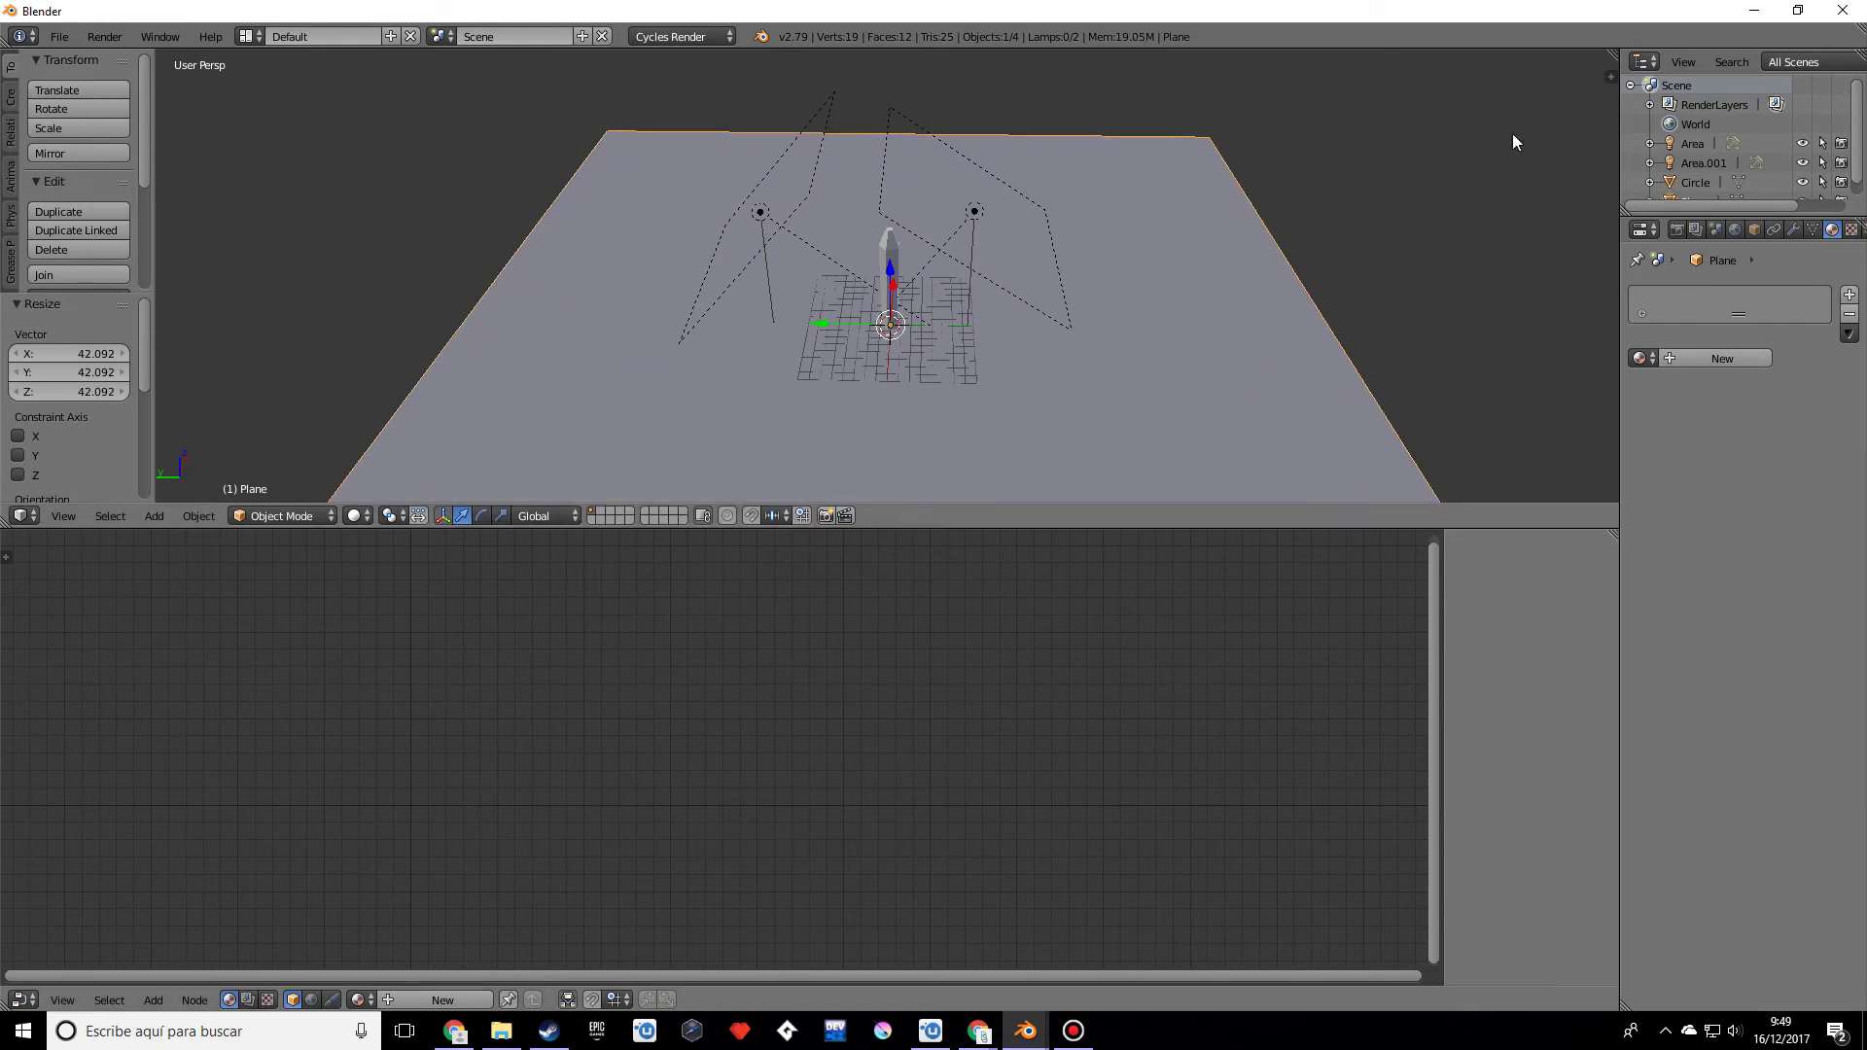
# Step: Brighten the World colour to light grey
pyautogui.click(1734, 228)
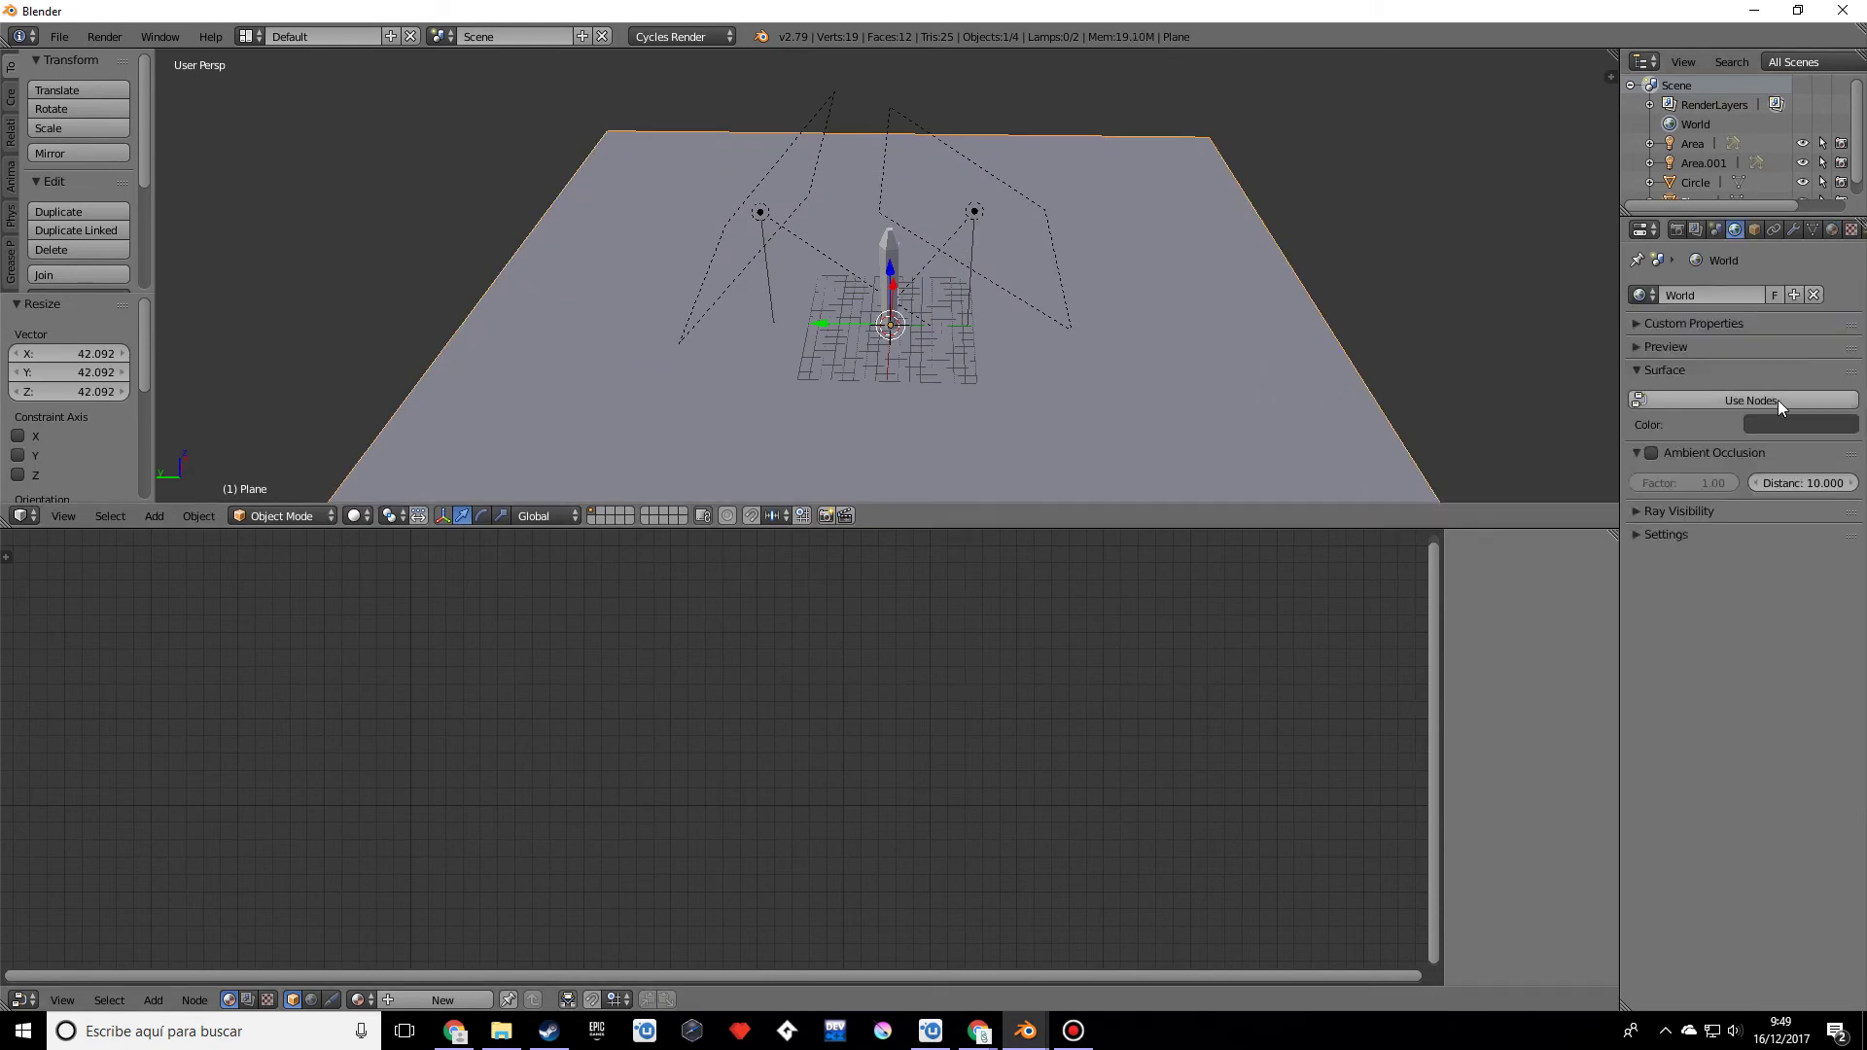
pyautogui.click(1762, 422)
pyautogui.moveTo(1841, 270); pyautogui.dragTo(1840, 190)
pyautogui.hotkey('shift', 'F12')
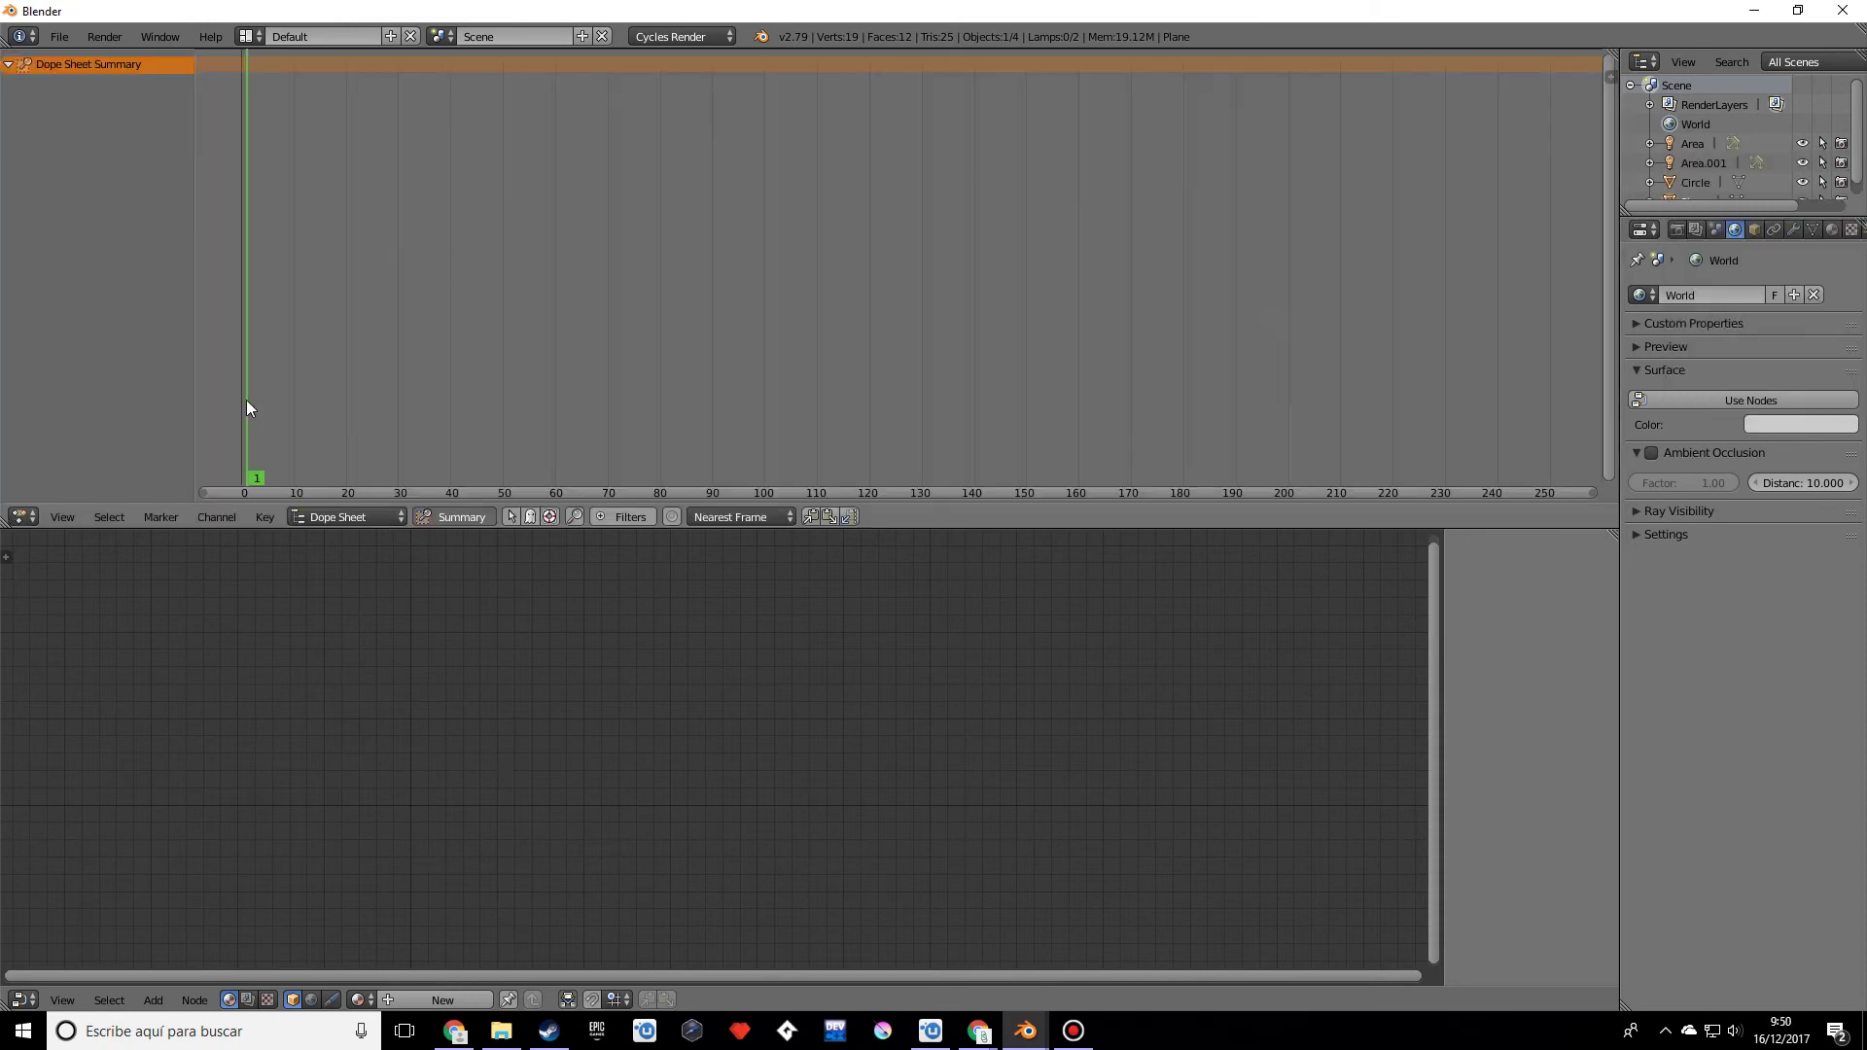
# Step: Switch the top area back to the 3D View and turn on Rendered viewport shading
pyautogui.click(22, 516)
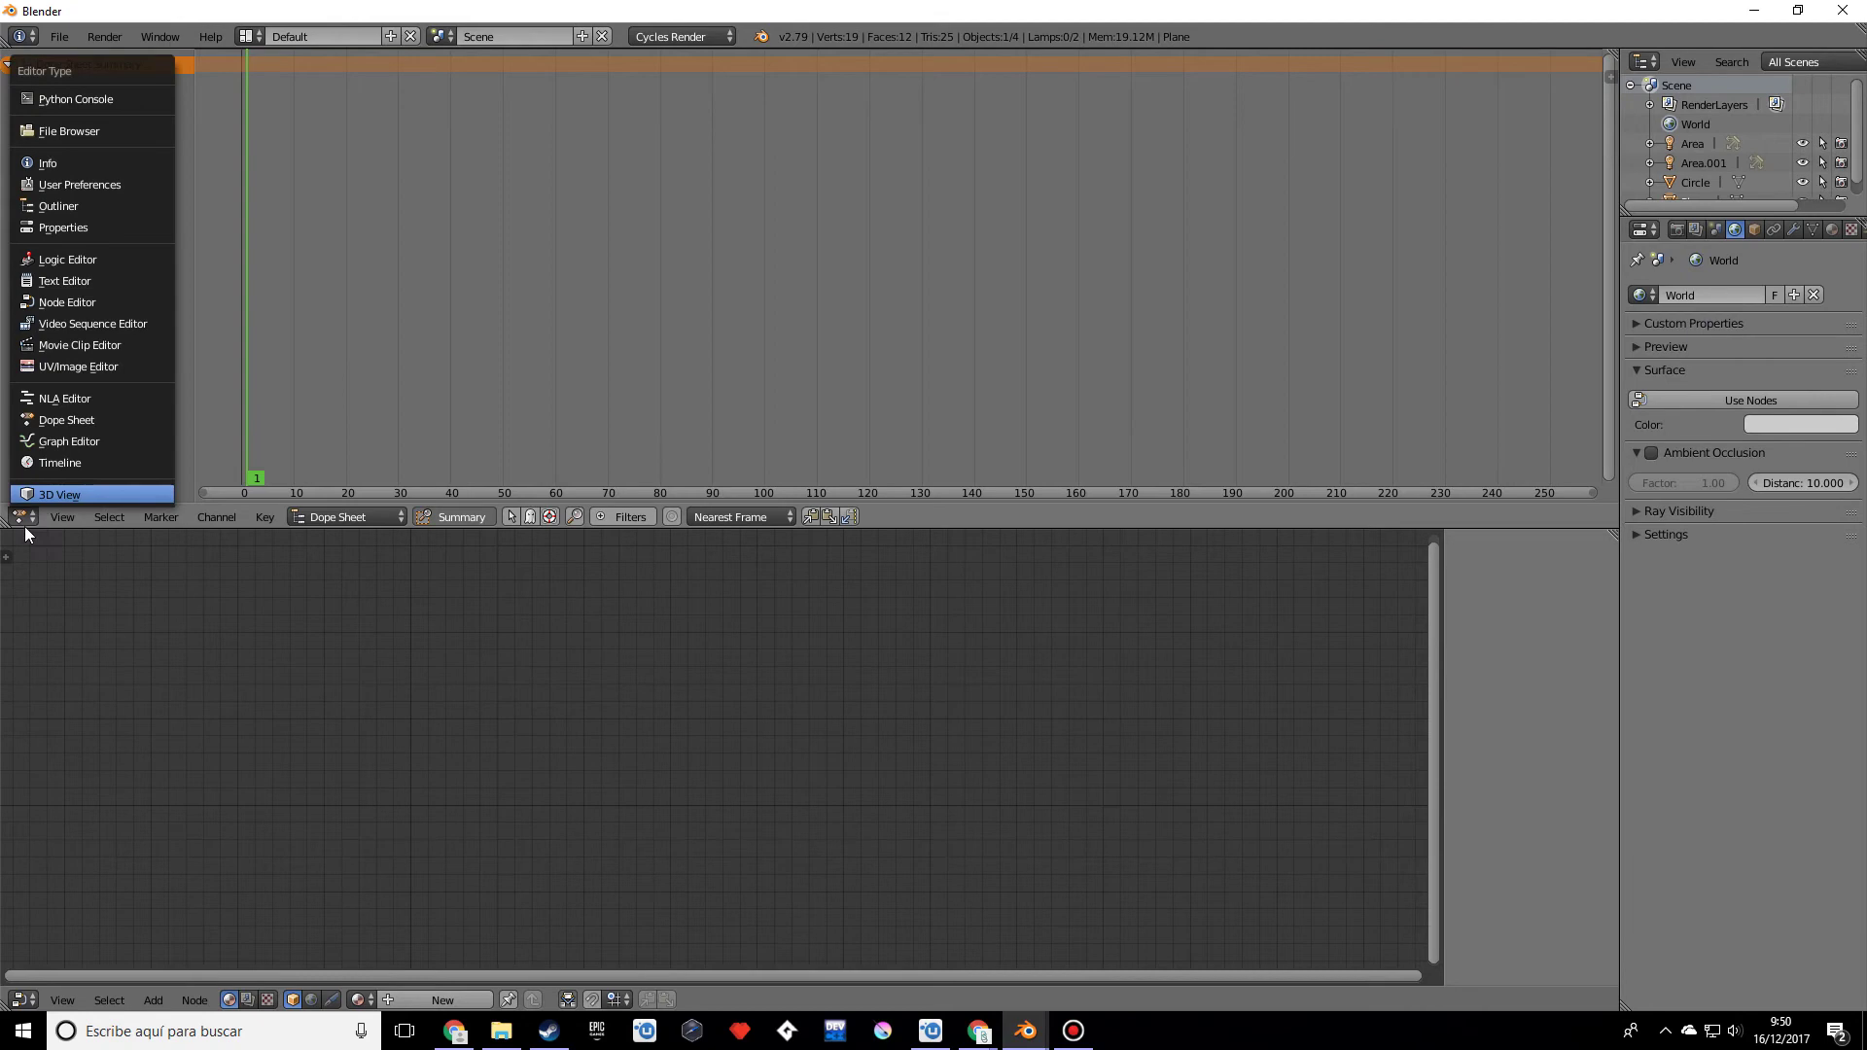
pyautogui.click(25, 527)
pyautogui.click(22, 516)
pyautogui.click(58, 494)
pyautogui.moveTo(580, 317)
pyautogui.mouseDown(button='middle')
pyautogui.moveTo(756, 282)
pyautogui.moveTo(679, 113)
pyautogui.moveTo(676, 257)
pyautogui.mouseUp(button='middle')
pyautogui.click(357, 516)
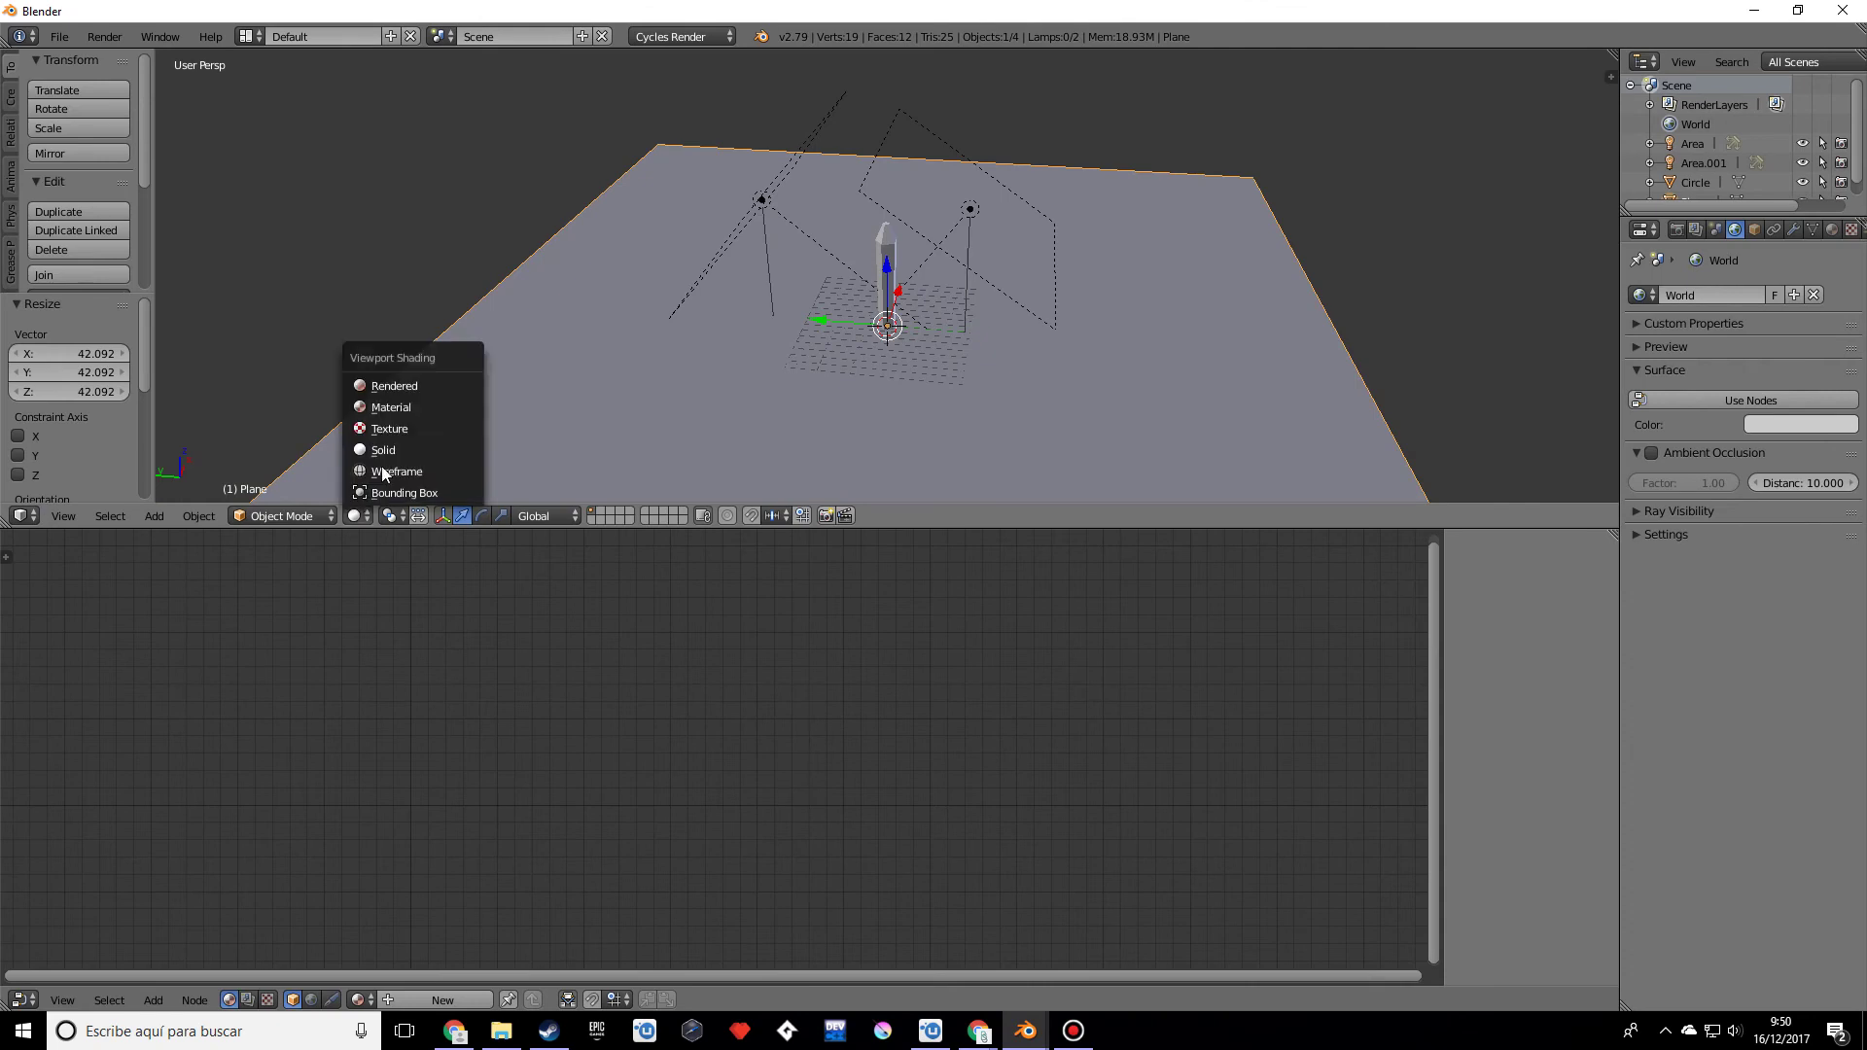
pyautogui.click(434, 389)
pyautogui.scroll(5, 973, 263)
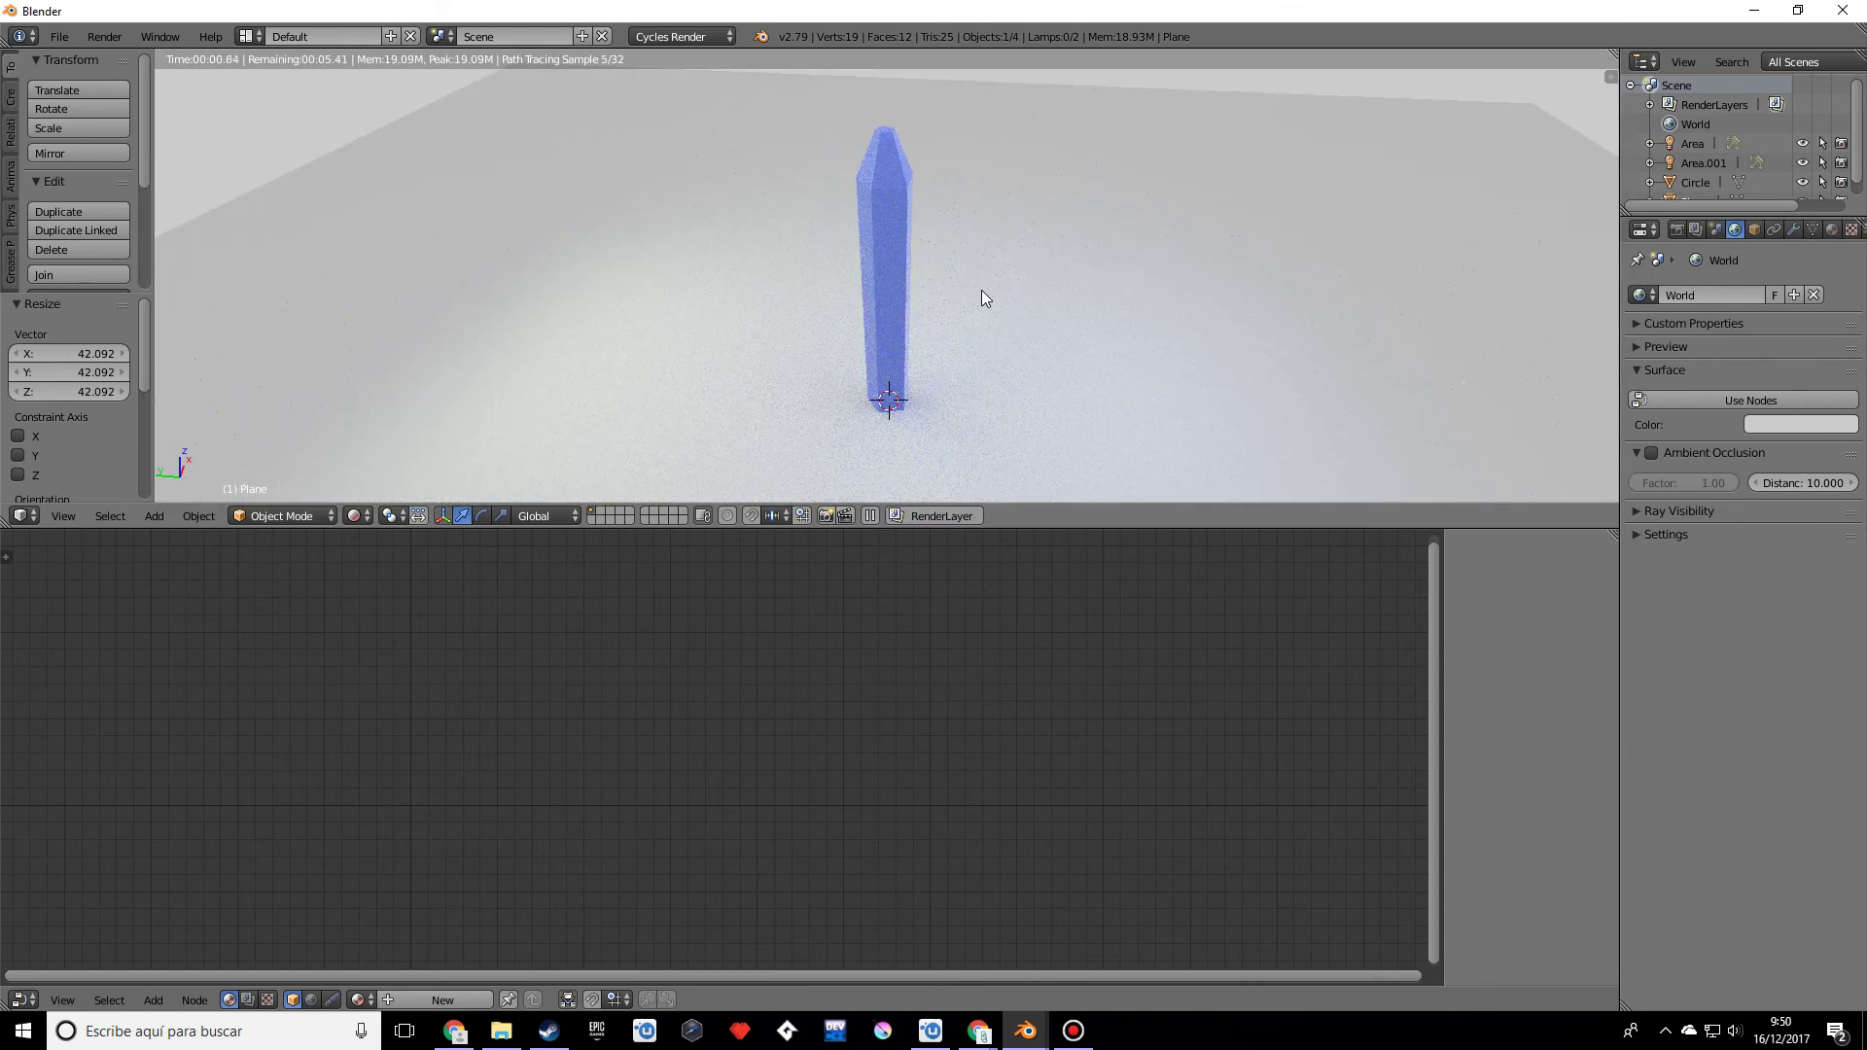
# Step: Select the crystal and test clearcoat at 0 and 1, settling on 0.625 and adjusting clearcoat roughness
pyautogui.rightClick(895, 255)
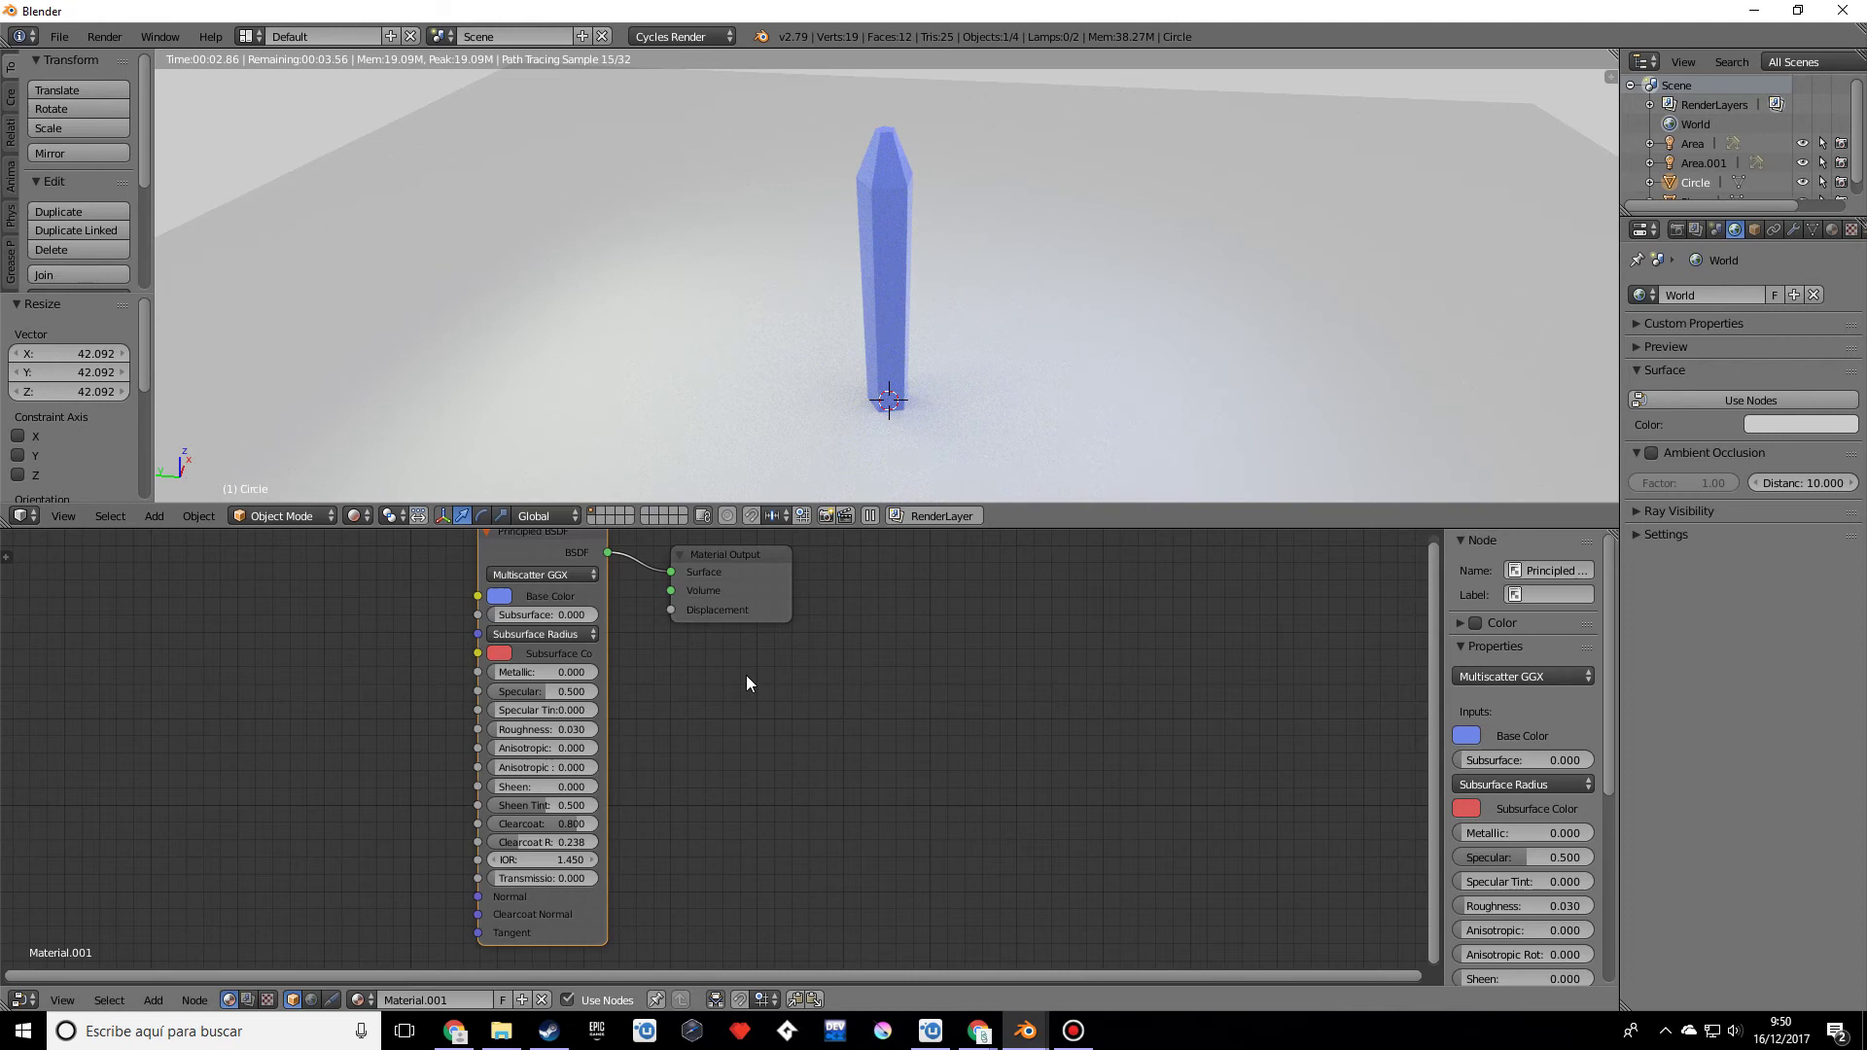
pyautogui.moveTo(573, 823); pyautogui.dragTo(498, 828)
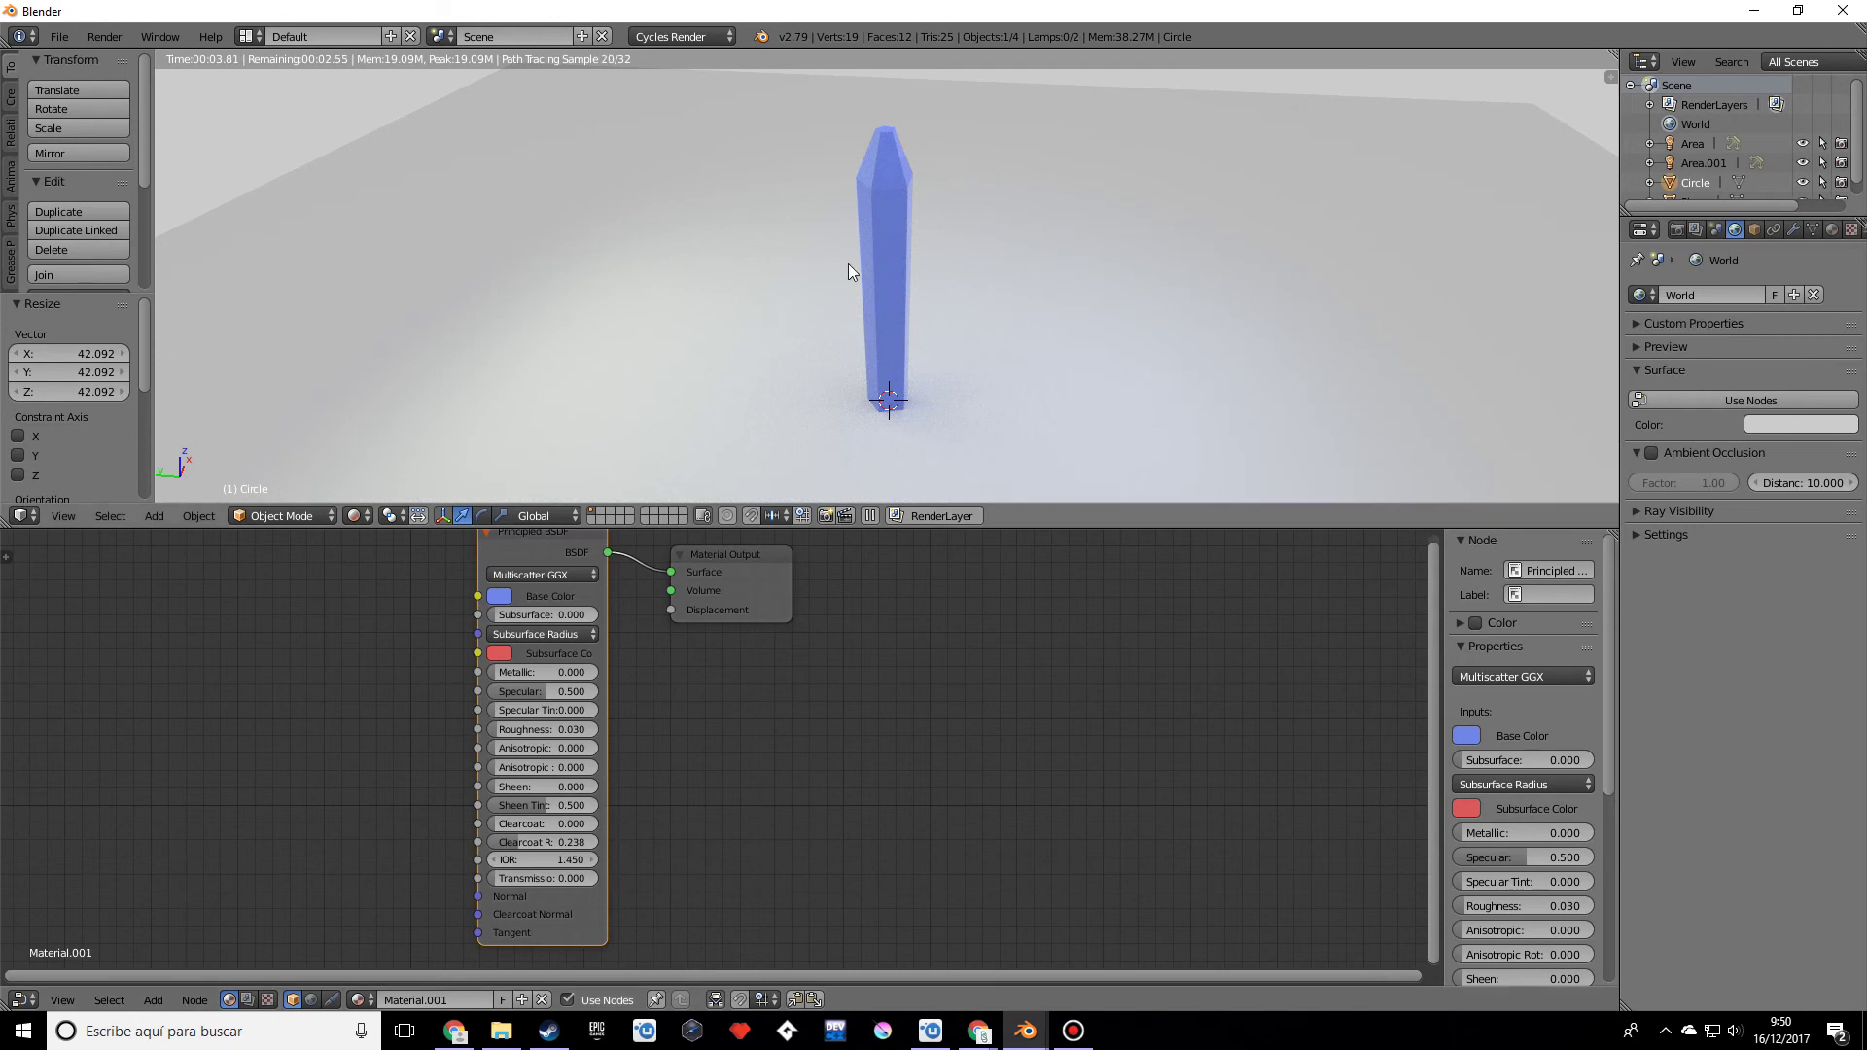
pyautogui.moveTo(848, 264); pyautogui.dragTo(909, 296, button='middle')
pyautogui.scroll(5, 875, 297)
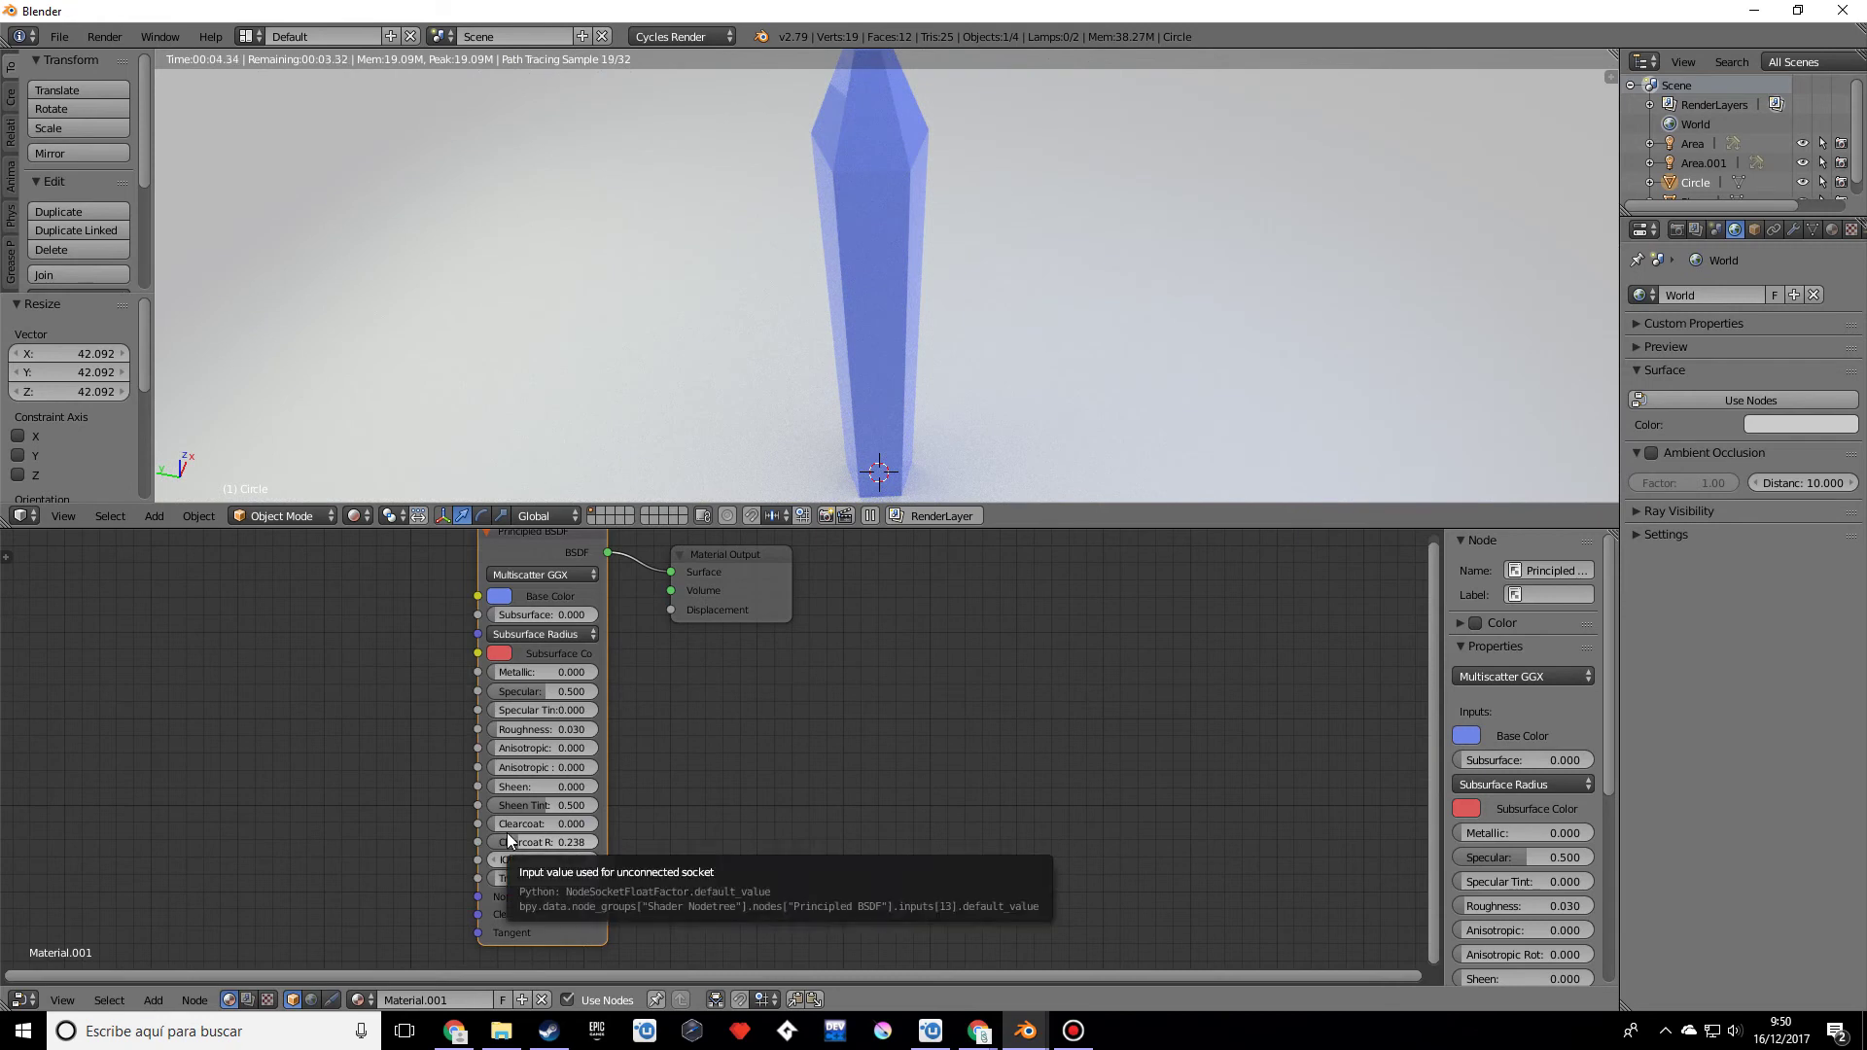
pyautogui.moveTo(545, 824); pyautogui.dragTo(688, 918)
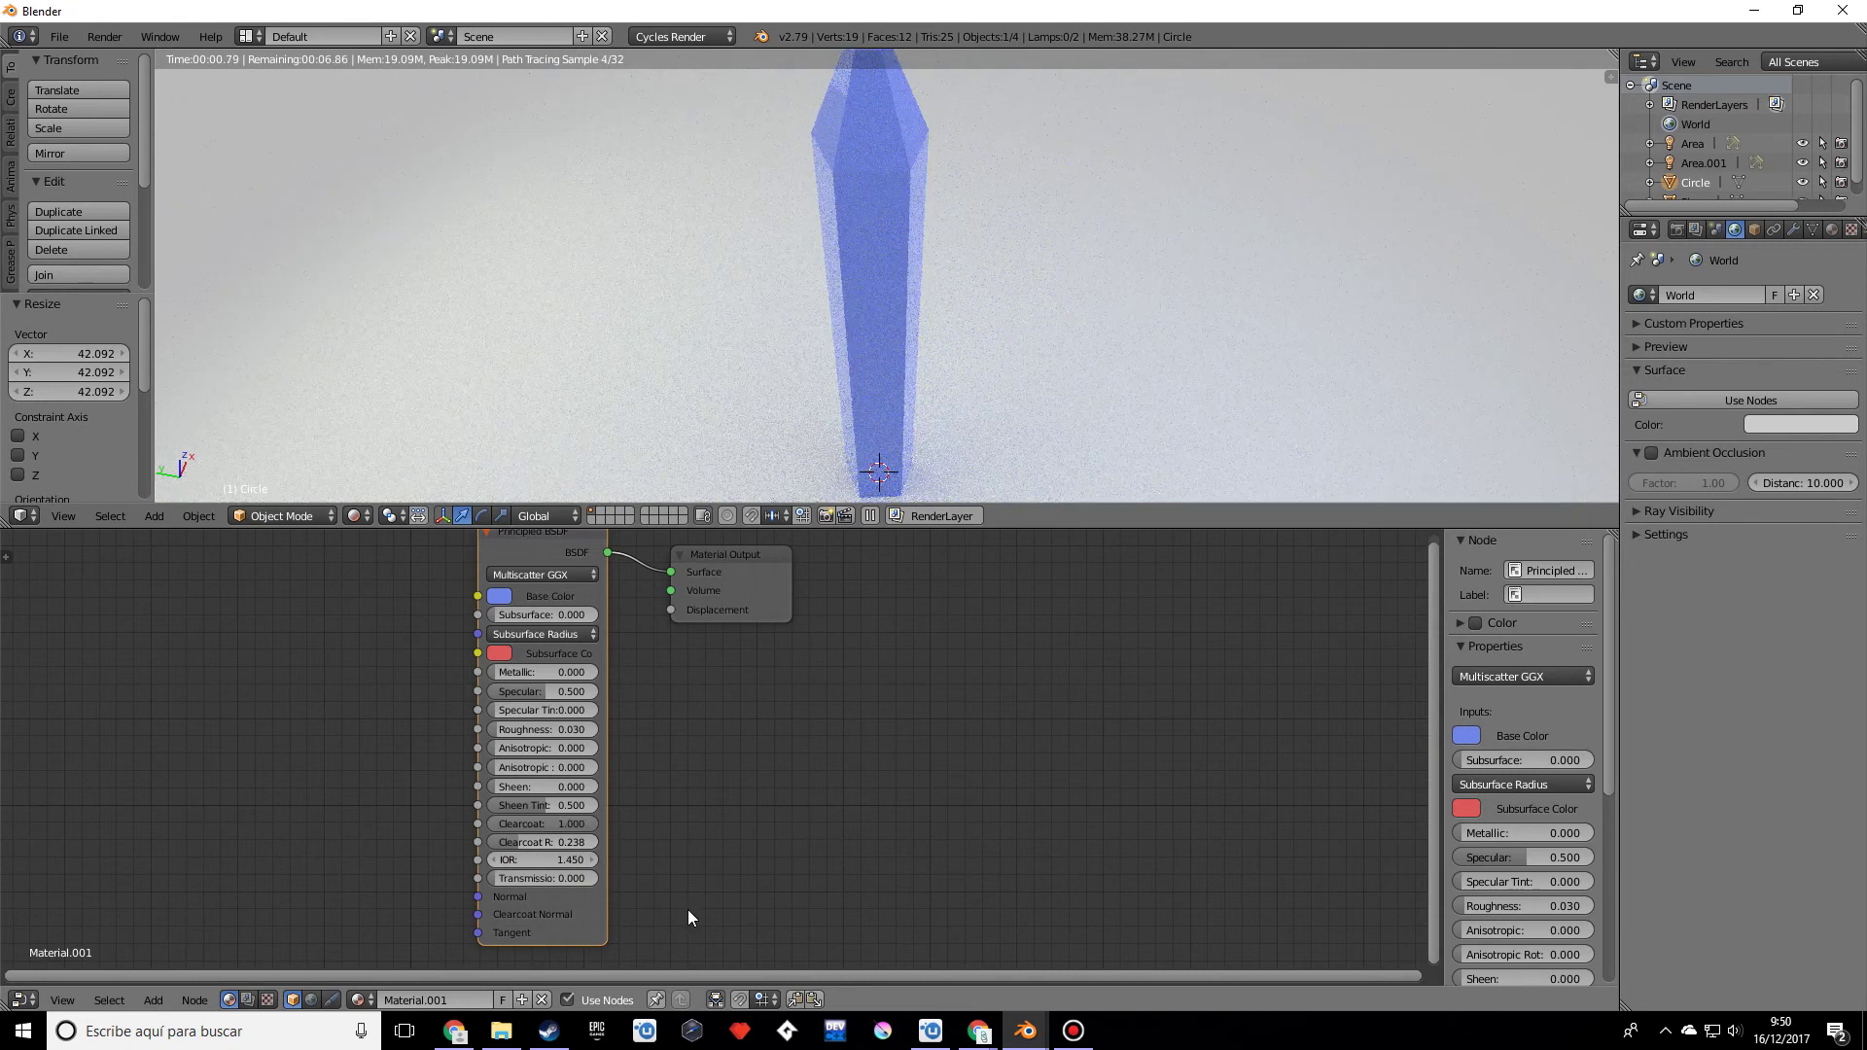
pyautogui.scroll(-2, 925, 290)
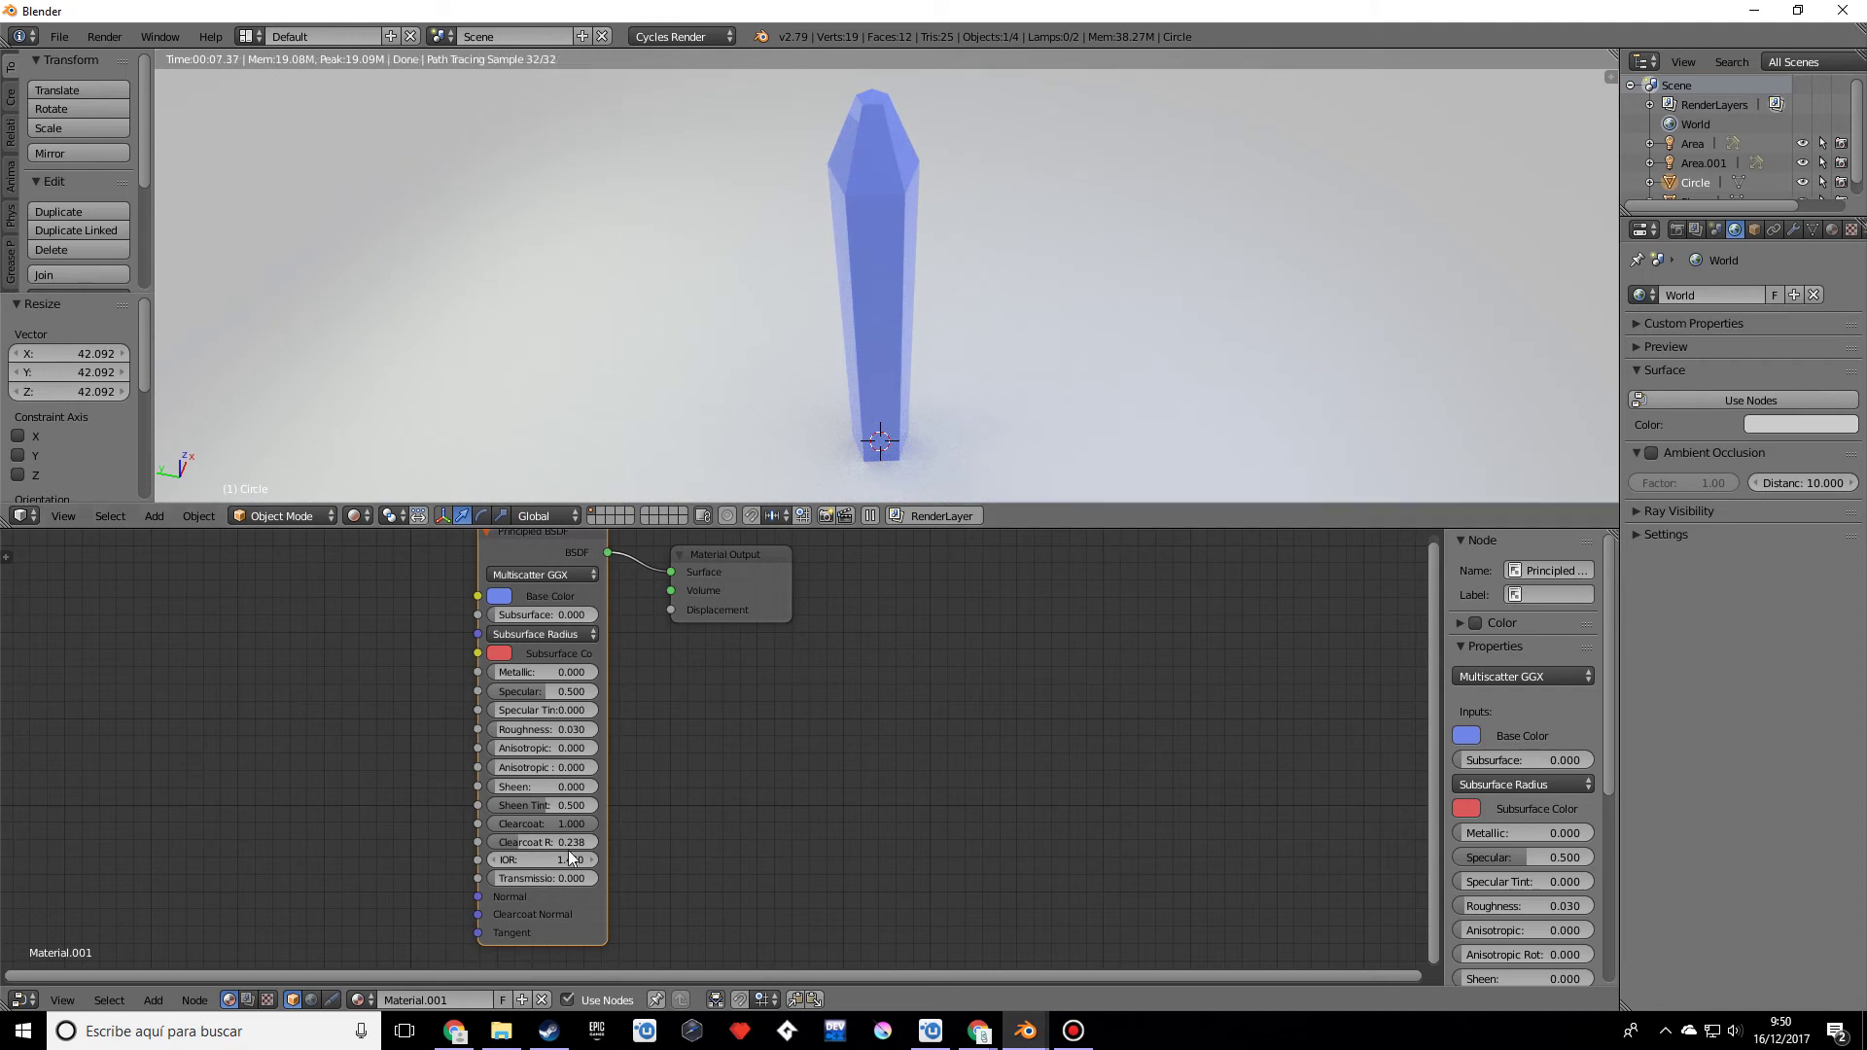
pyautogui.moveTo(571, 824); pyautogui.dragTo(529, 824)
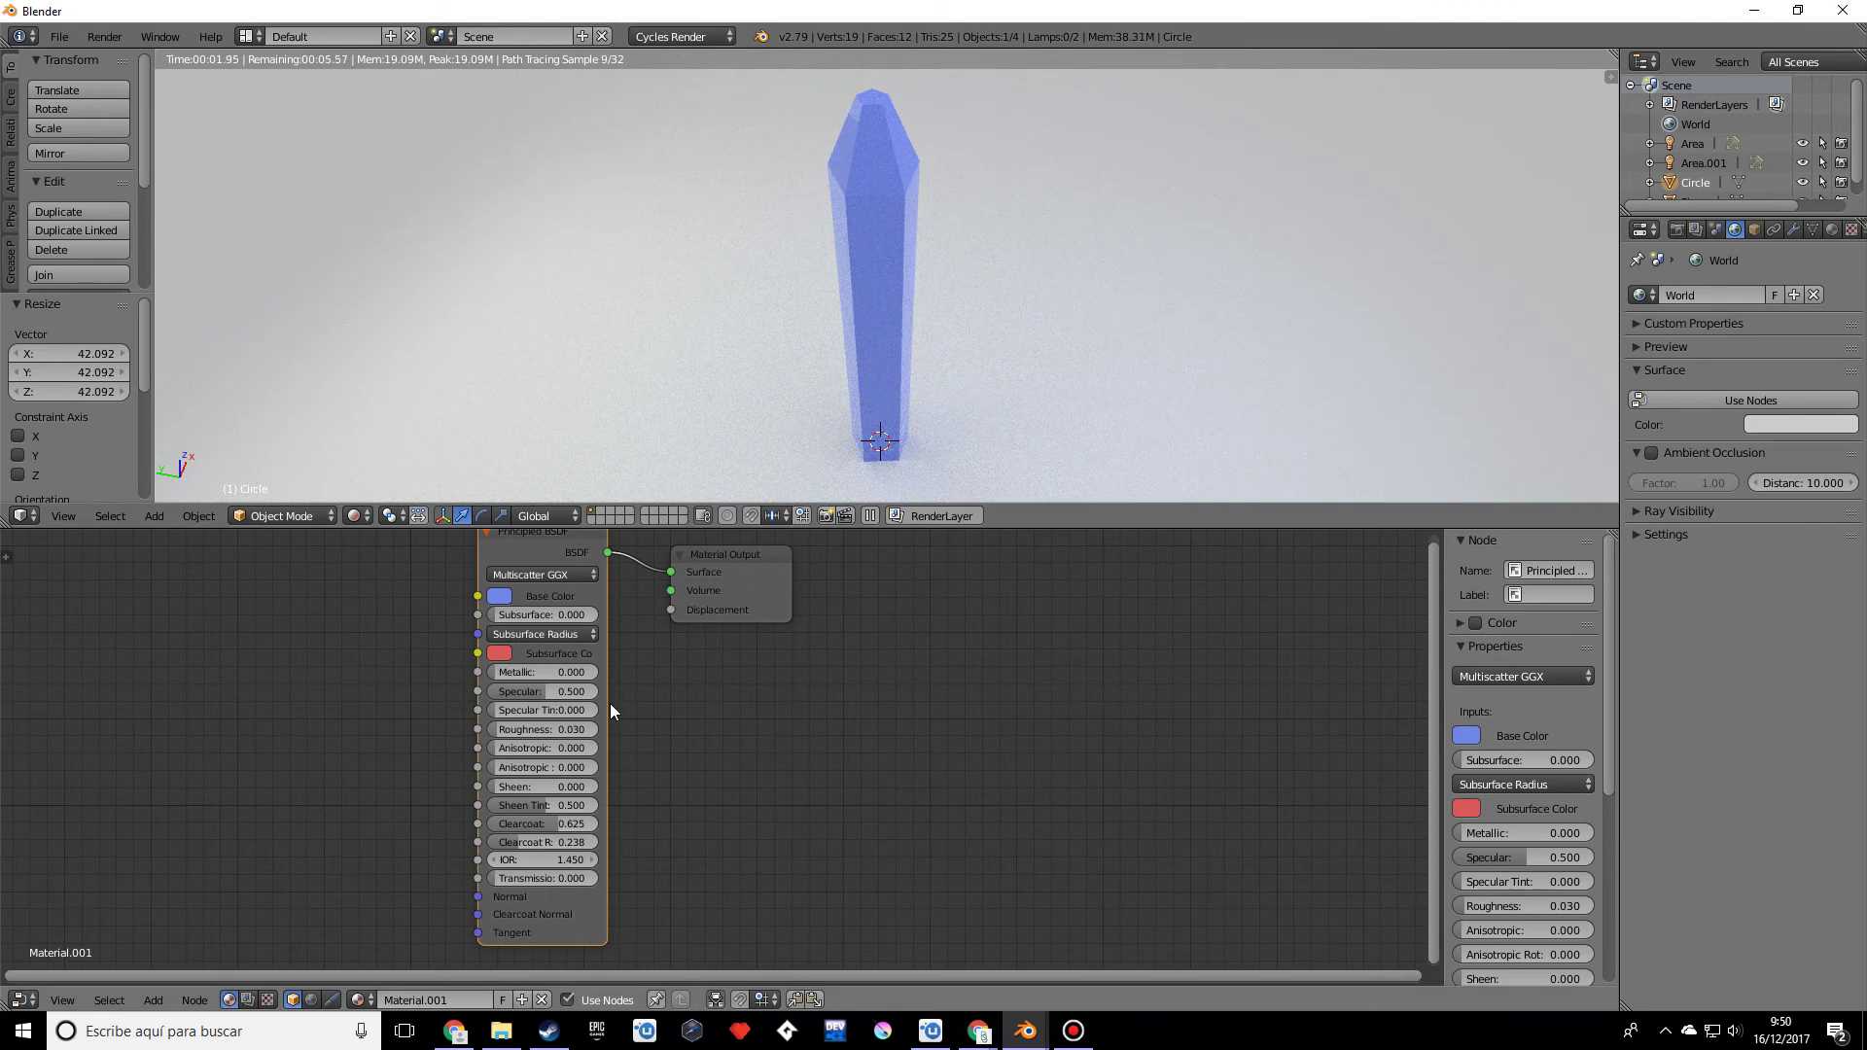
pyautogui.moveTo(514, 849); pyautogui.dragTo(522, 842)
# Step: Set the crystal material's Principled BSDF IOR to 2.000 and Transmission to 0.700
pyautogui.click(523, 863)
pyautogui.press('Return')
pyautogui.click(517, 876)
pyautogui.press('Return')
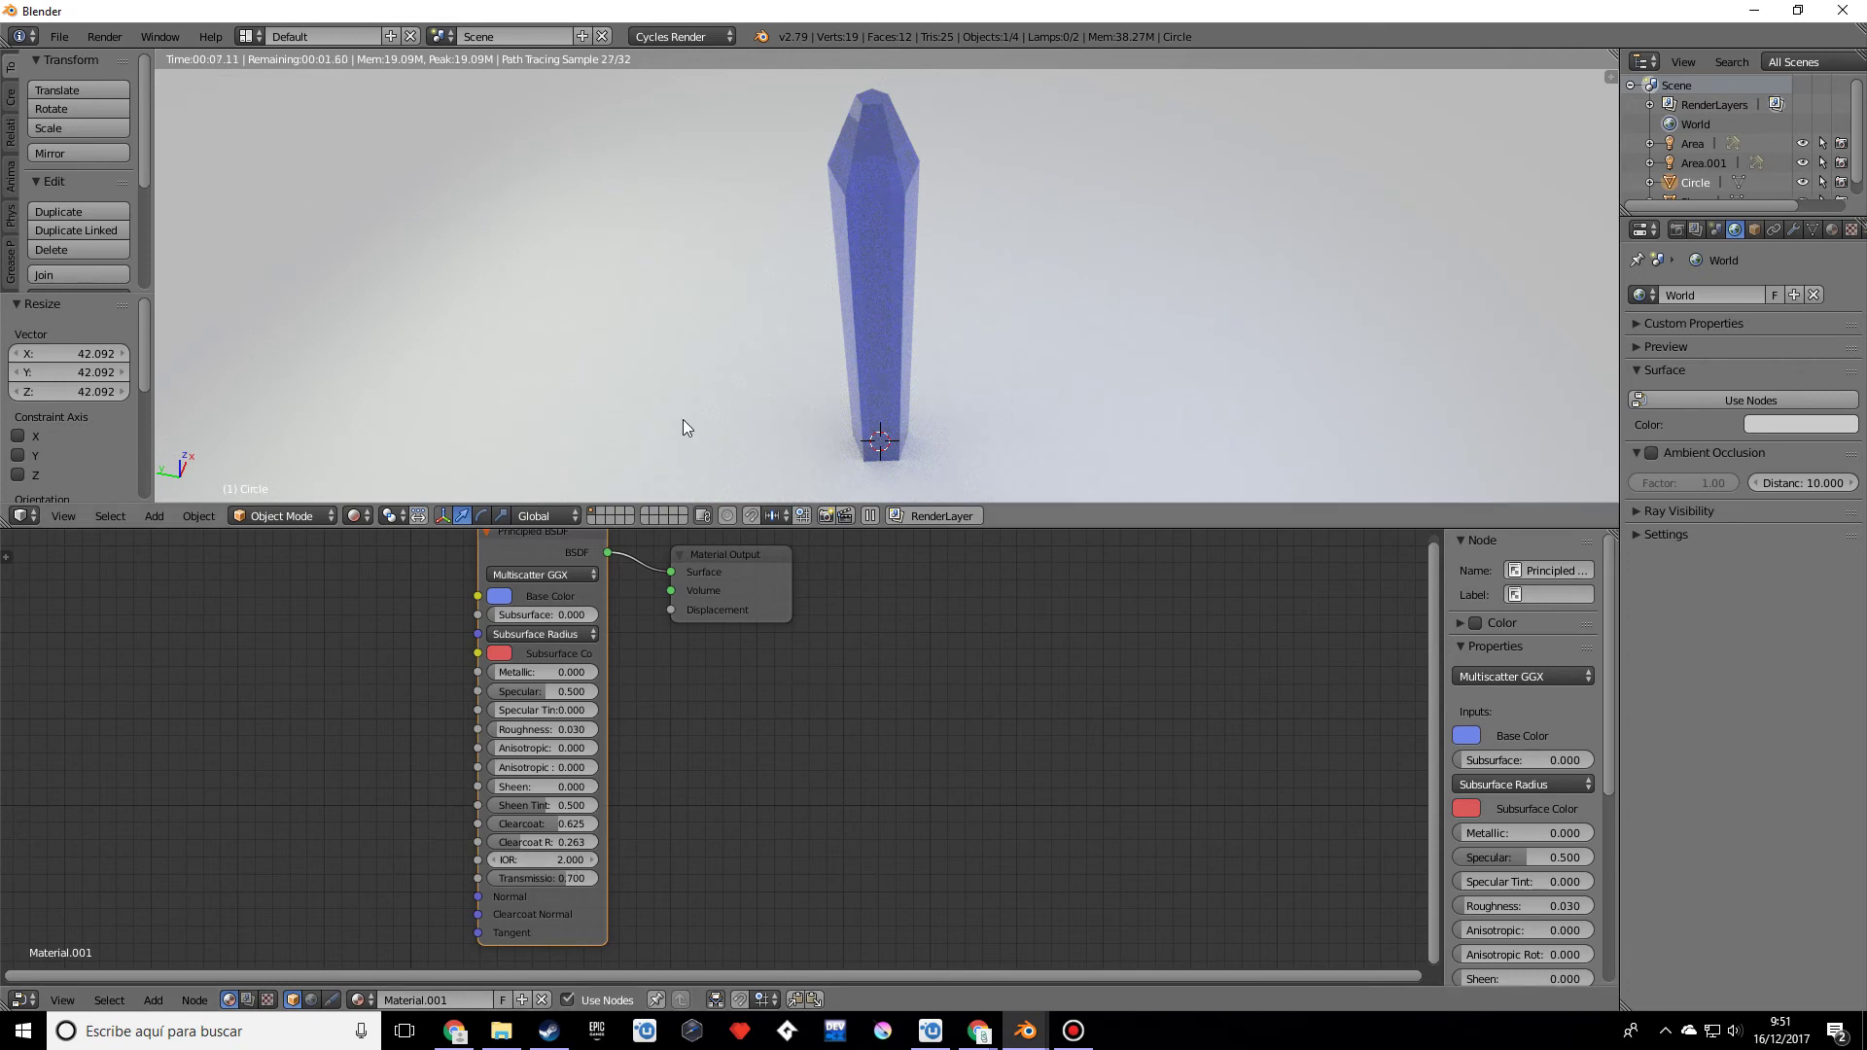
# Step: Switch the 3D viewport back to Solid shading
pyautogui.scroll(-2, 680, 420)
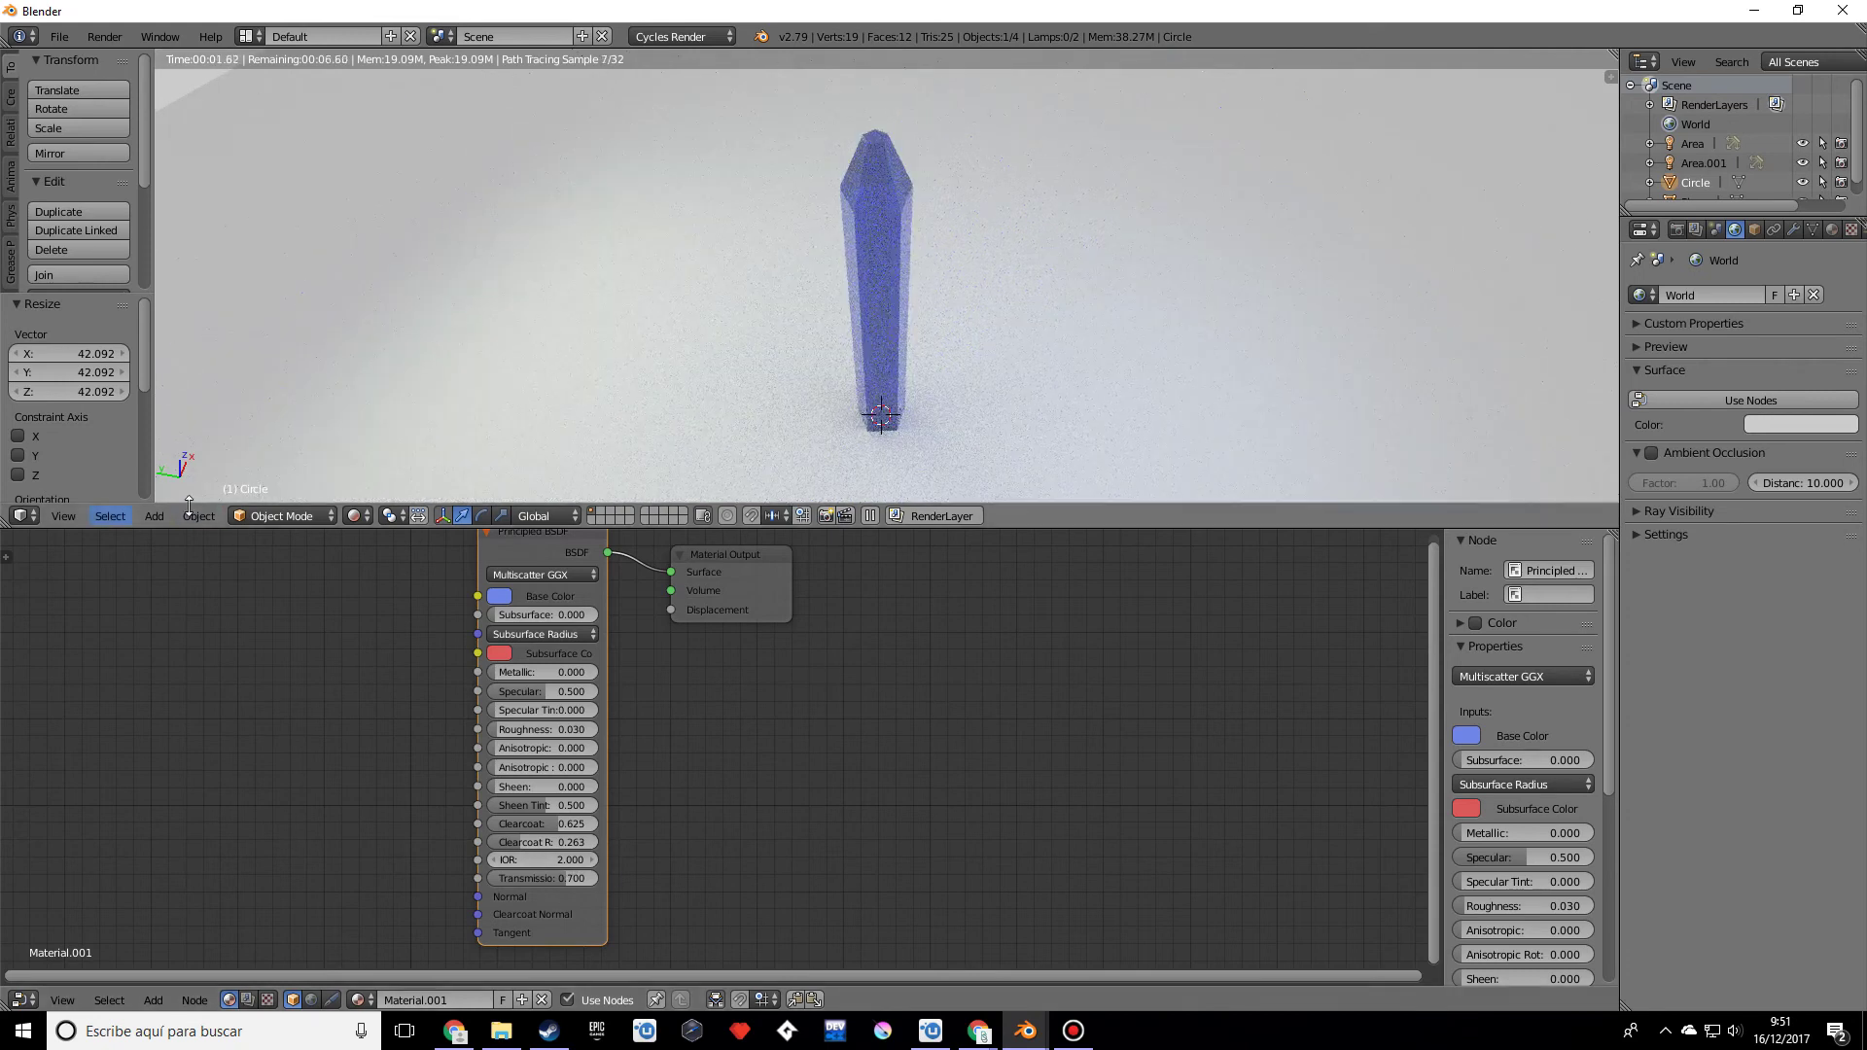
pyautogui.click(356, 516)
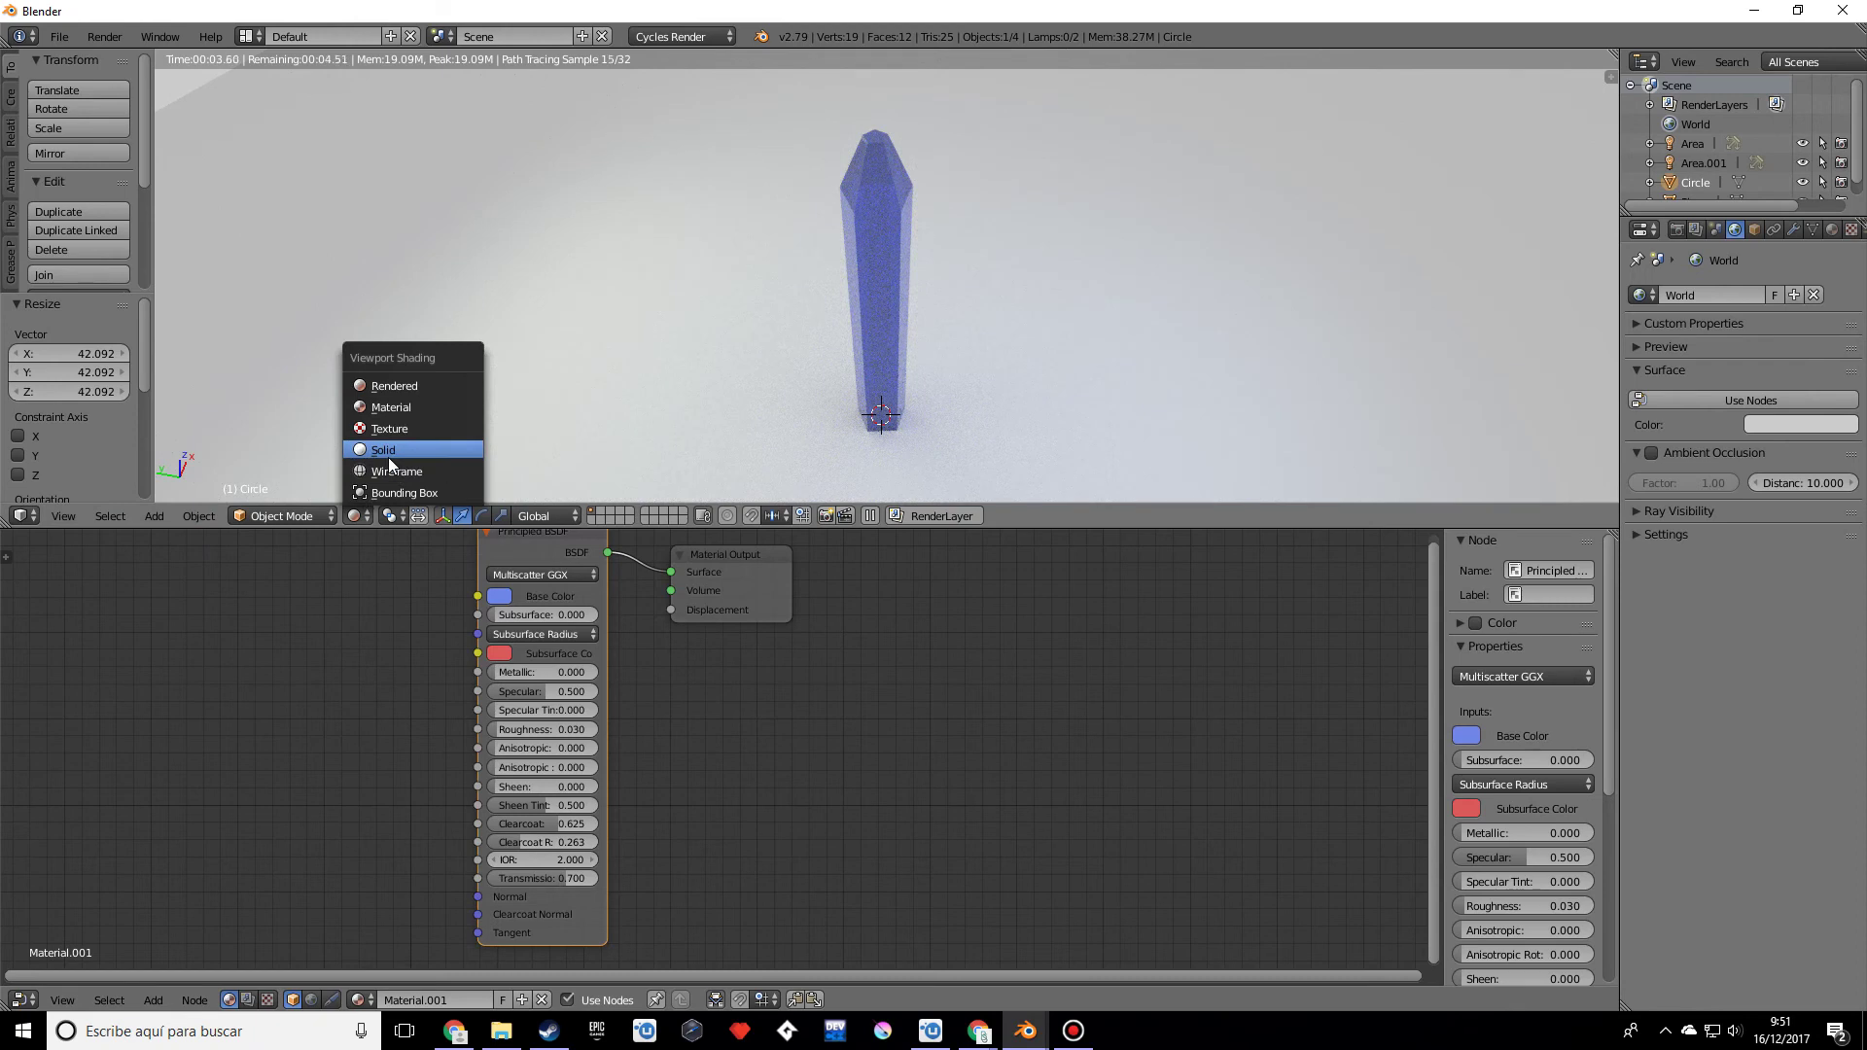
pyautogui.click(388, 457)
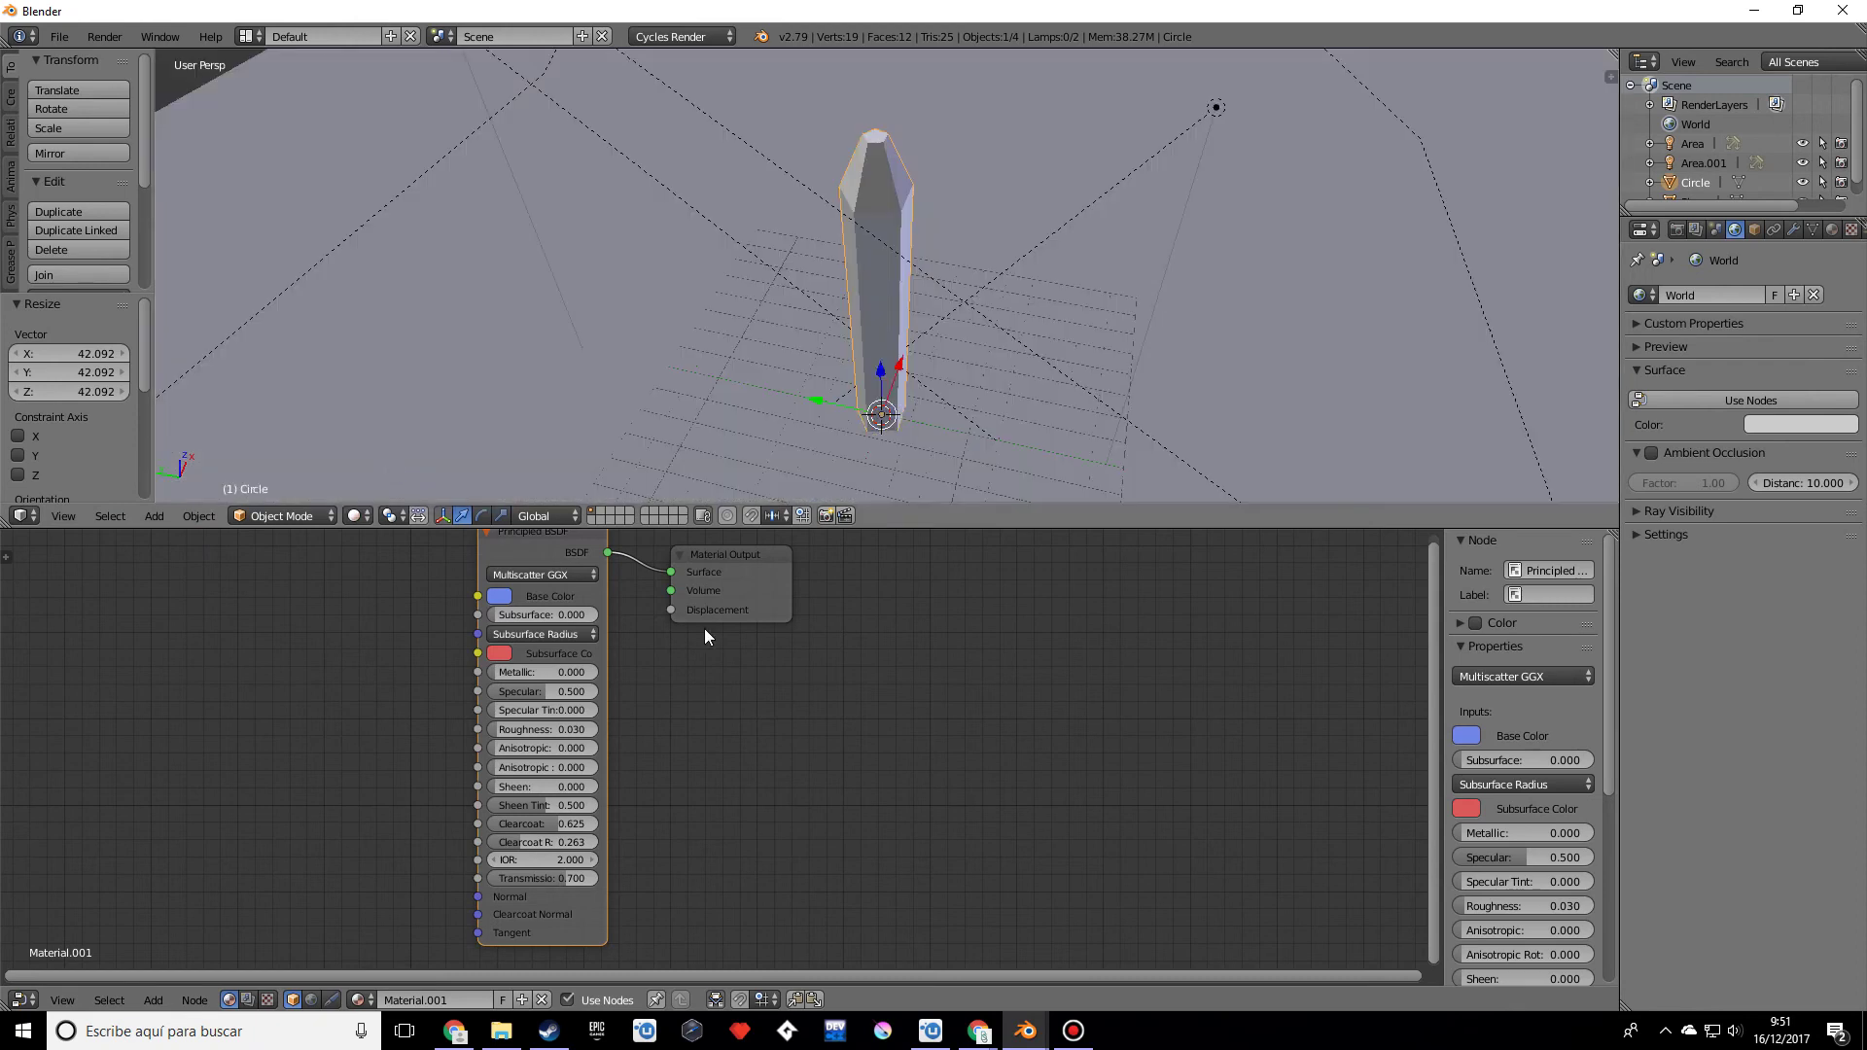
# Step: Join the node editor into the 3D view so it fills the workspace, then look down on the crystal
pyautogui.rightClick(868, 529)
pyautogui.click(827, 551)
pyautogui.click(865, 697)
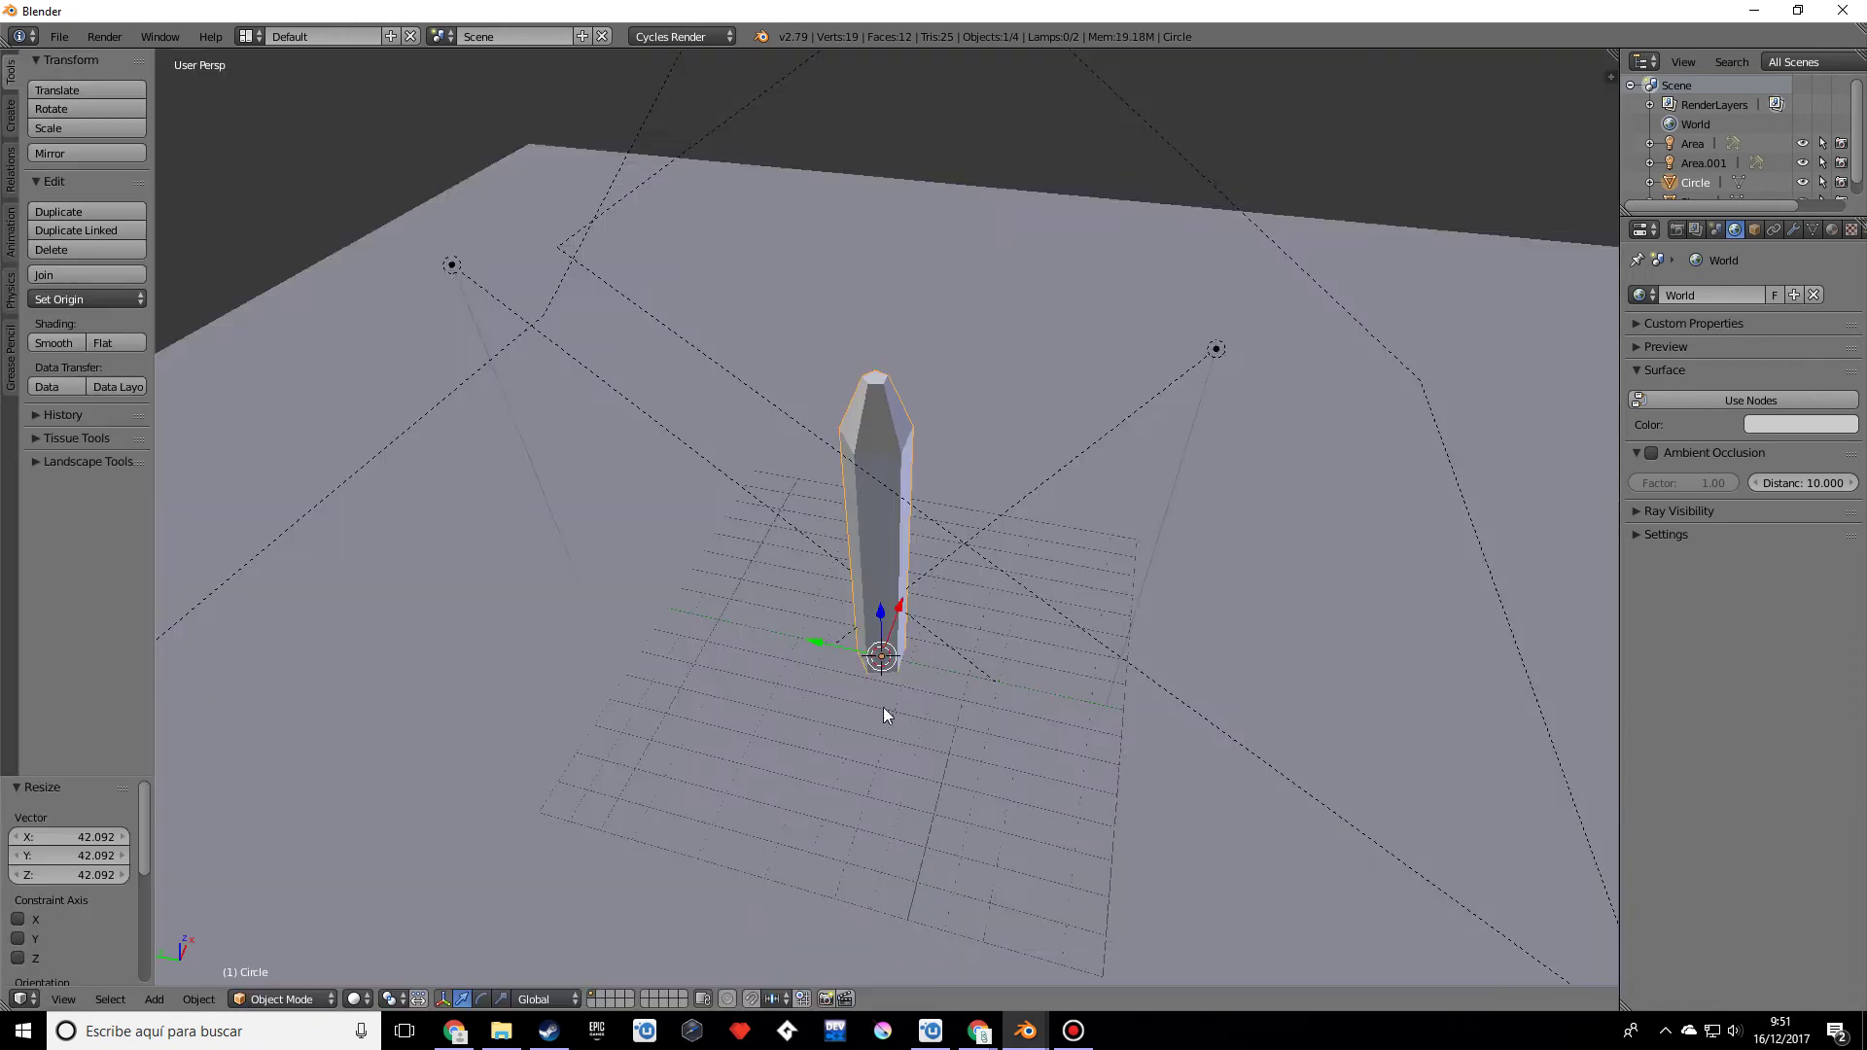
pyautogui.moveTo(907, 574); pyautogui.dragTo(976, 624, button='middle')
# Step: Duplicate the crystal, move the copy along Y beside the original, tilt it 9.45° on X and shrink it
pyautogui.hotkey('shift', 'd')
pyautogui.press('Escape')
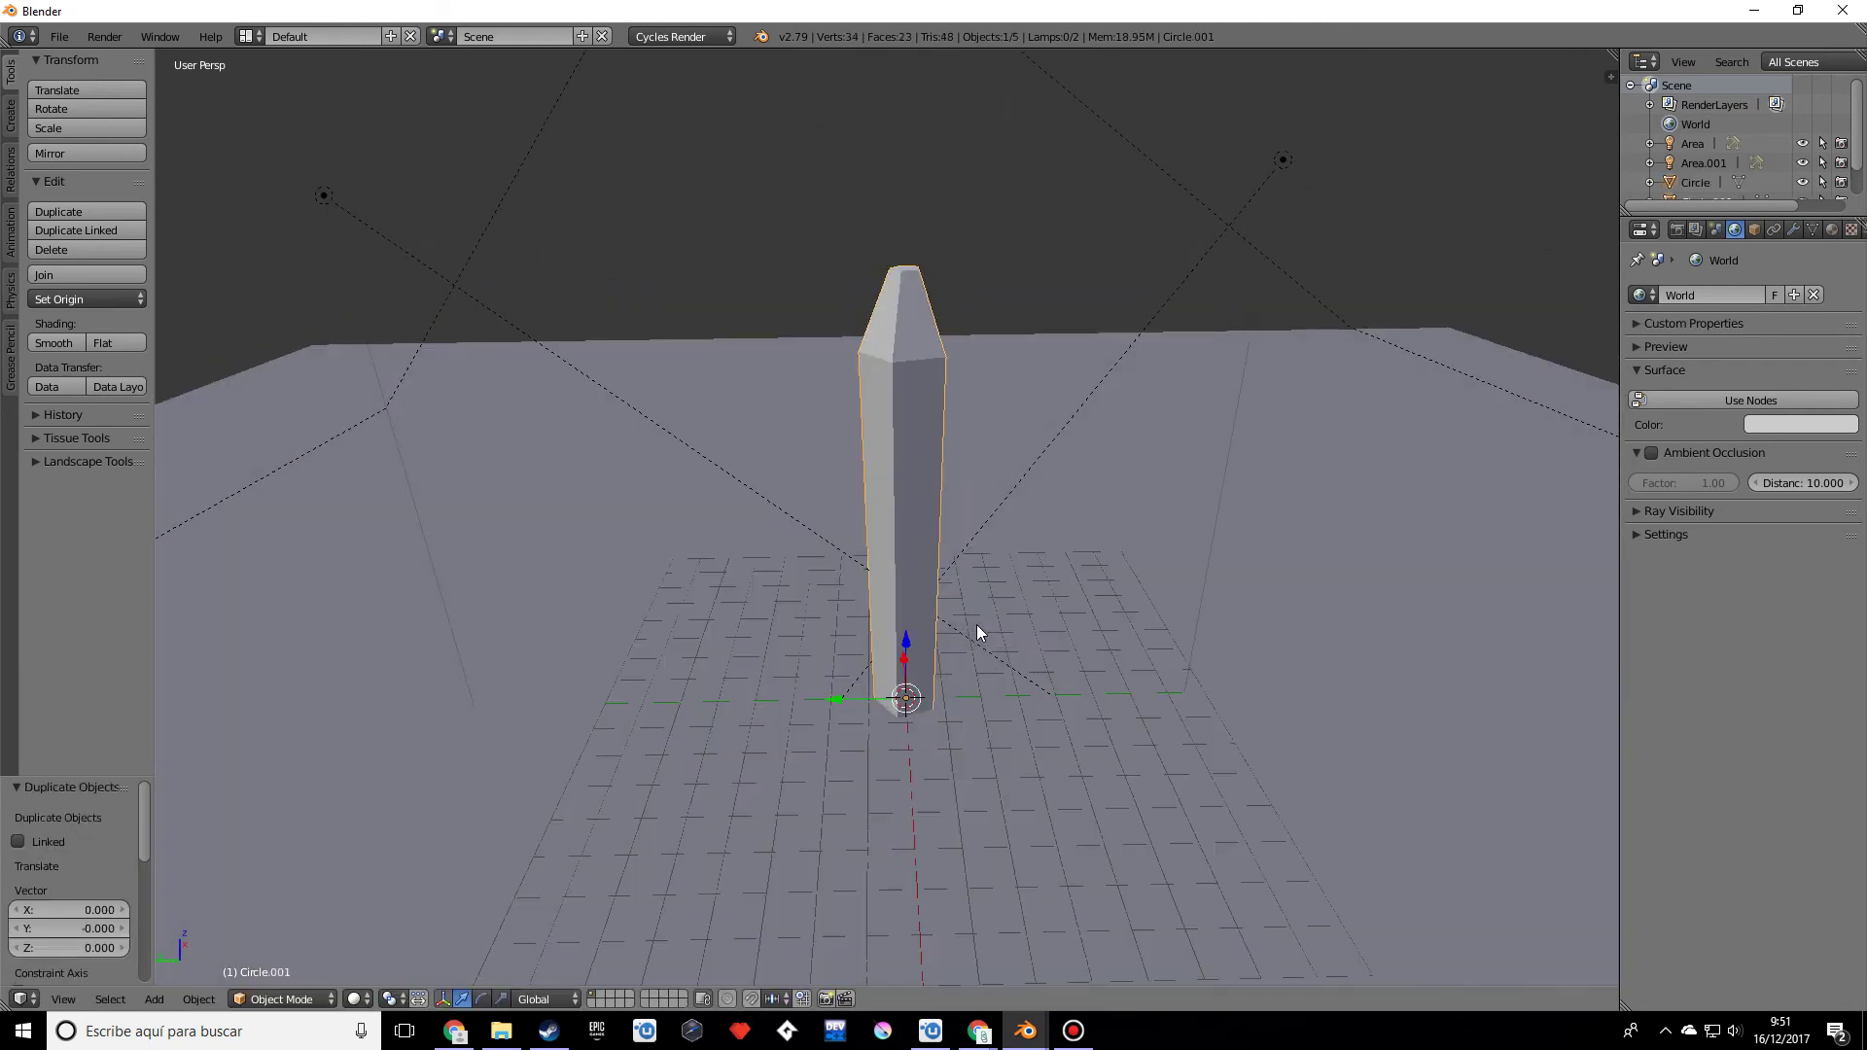
pyautogui.press('g')
pyautogui.press('y')
pyautogui.click(1235, 624)
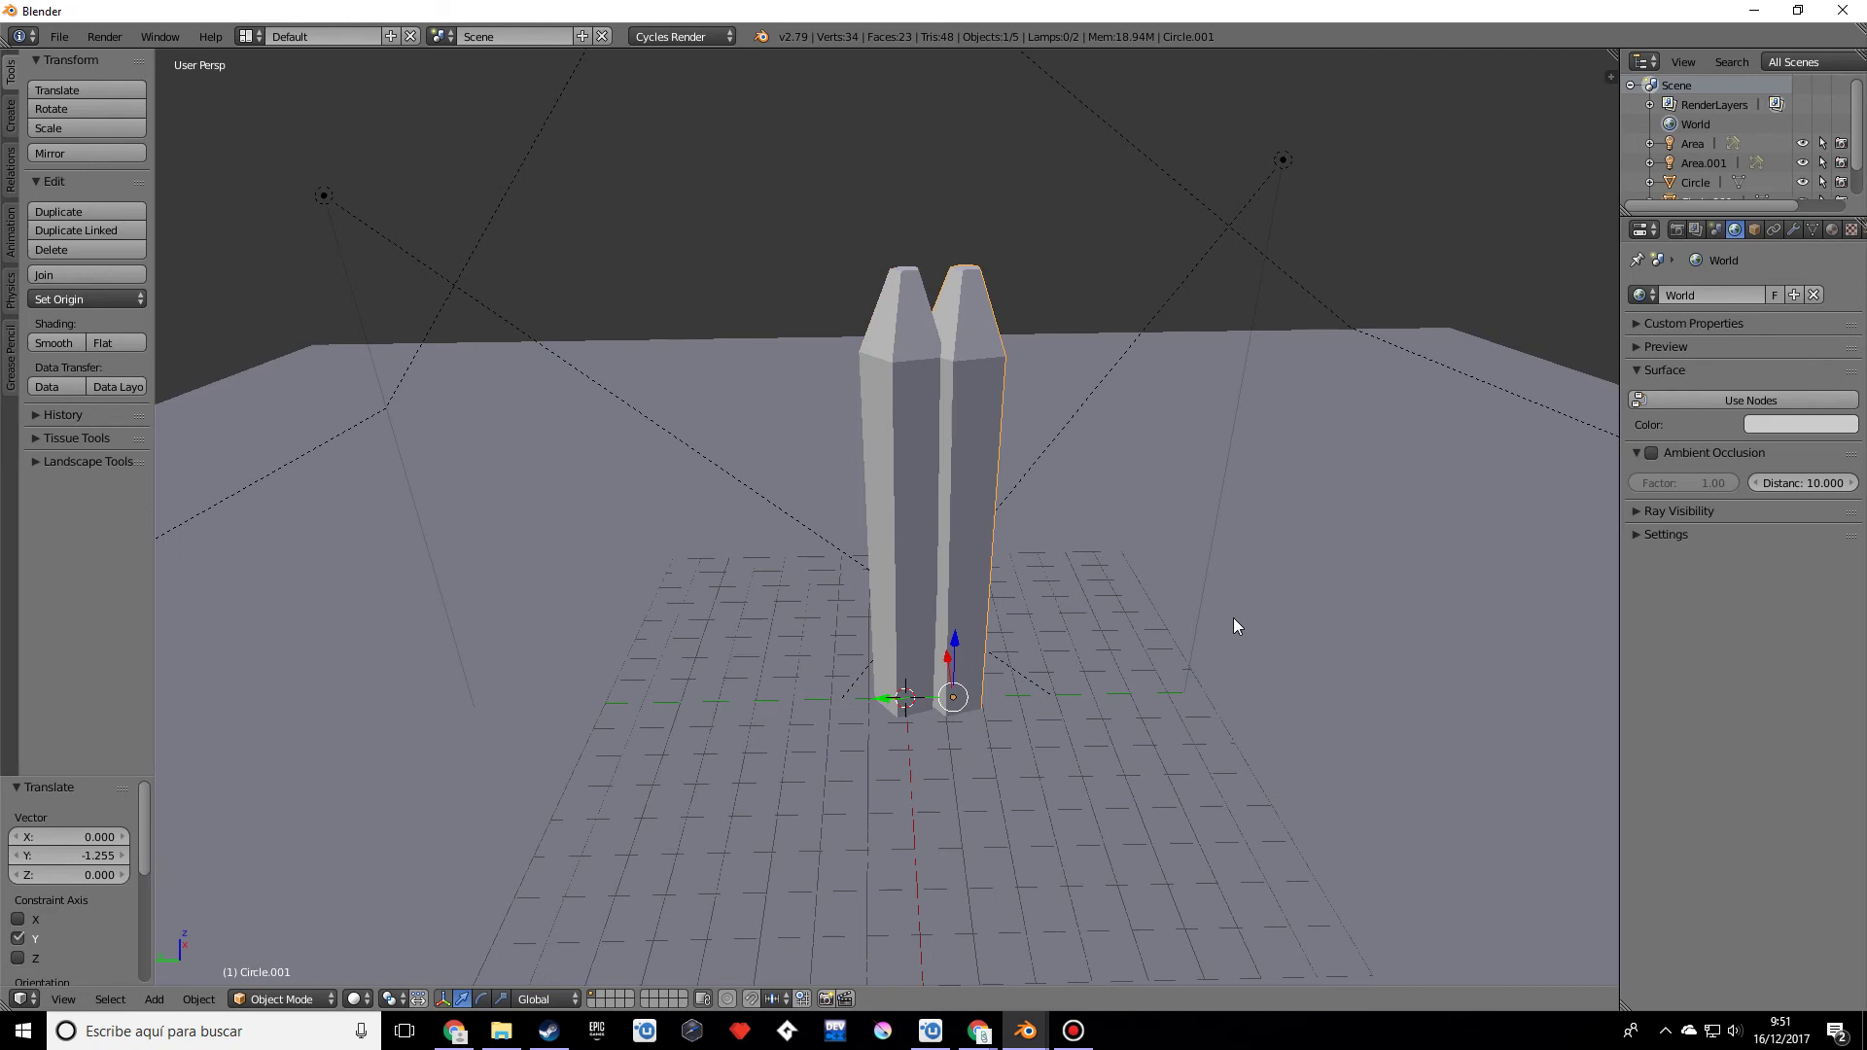
pyautogui.press('r')
pyautogui.press('x')
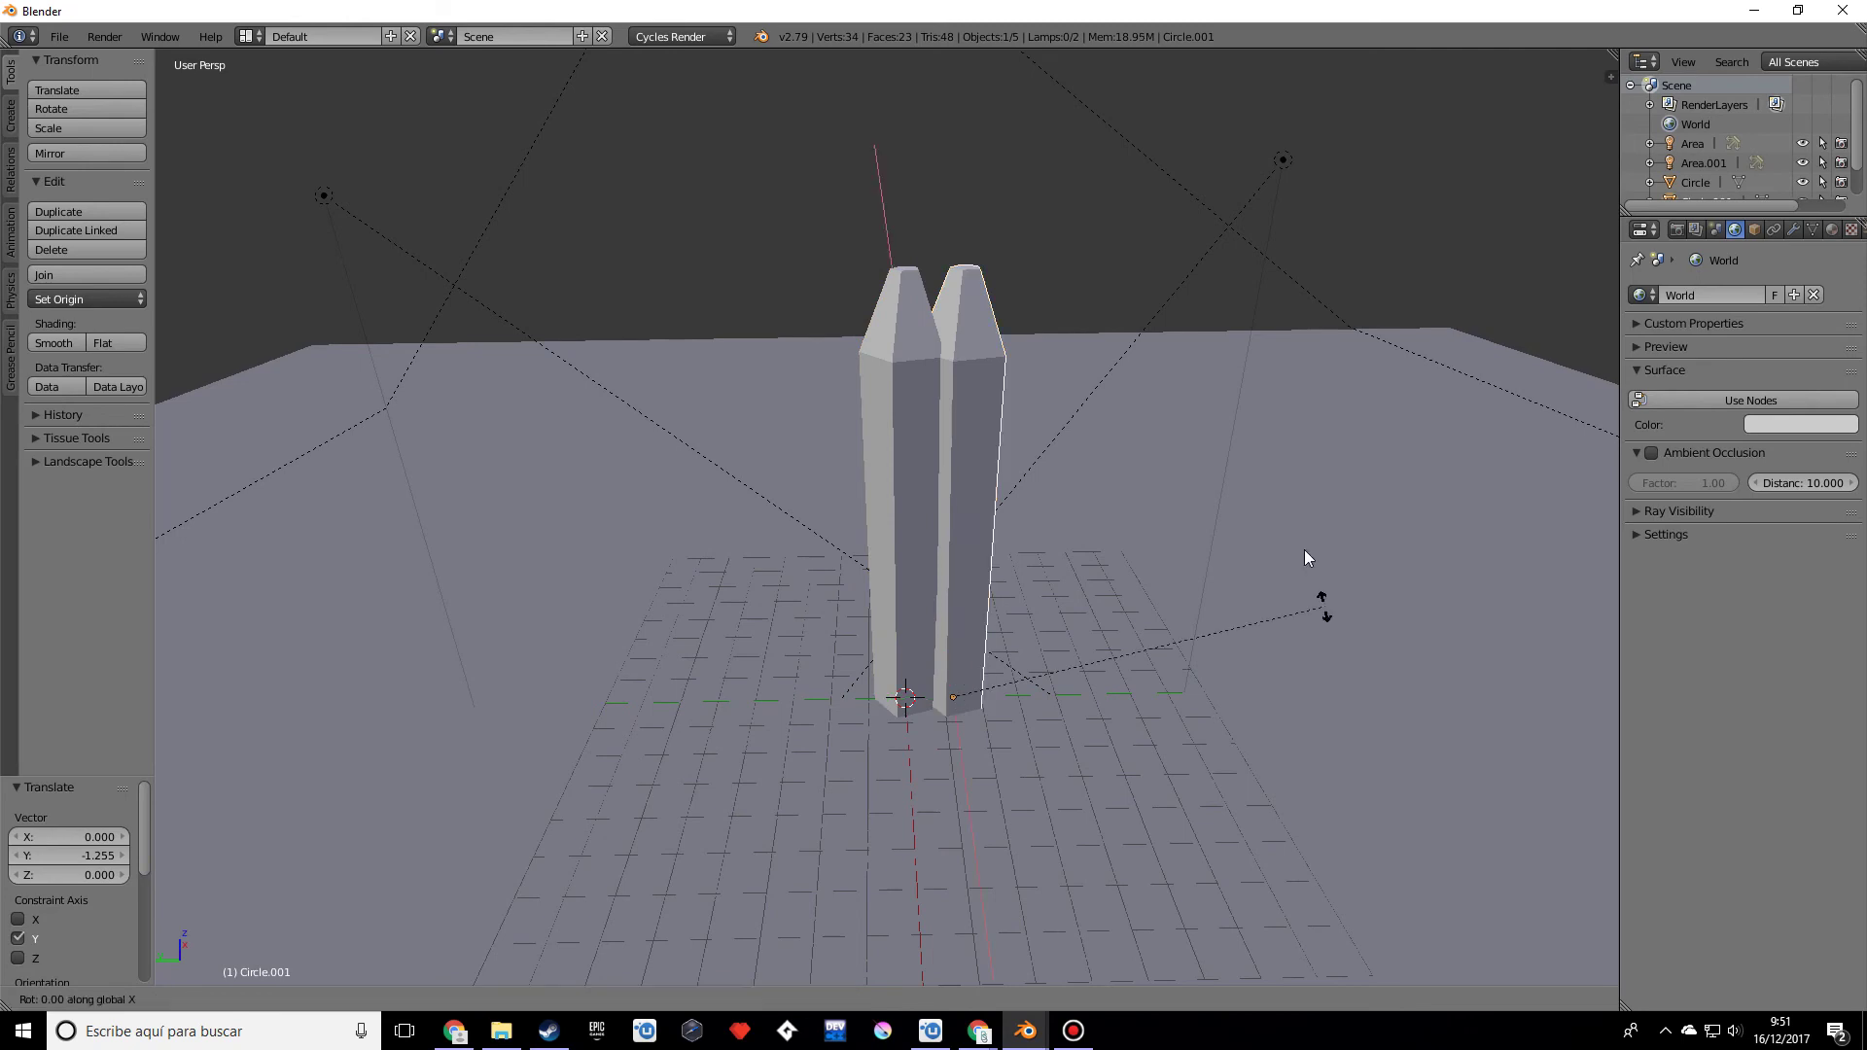
pyautogui.click(1347, 674)
pyautogui.press('s')
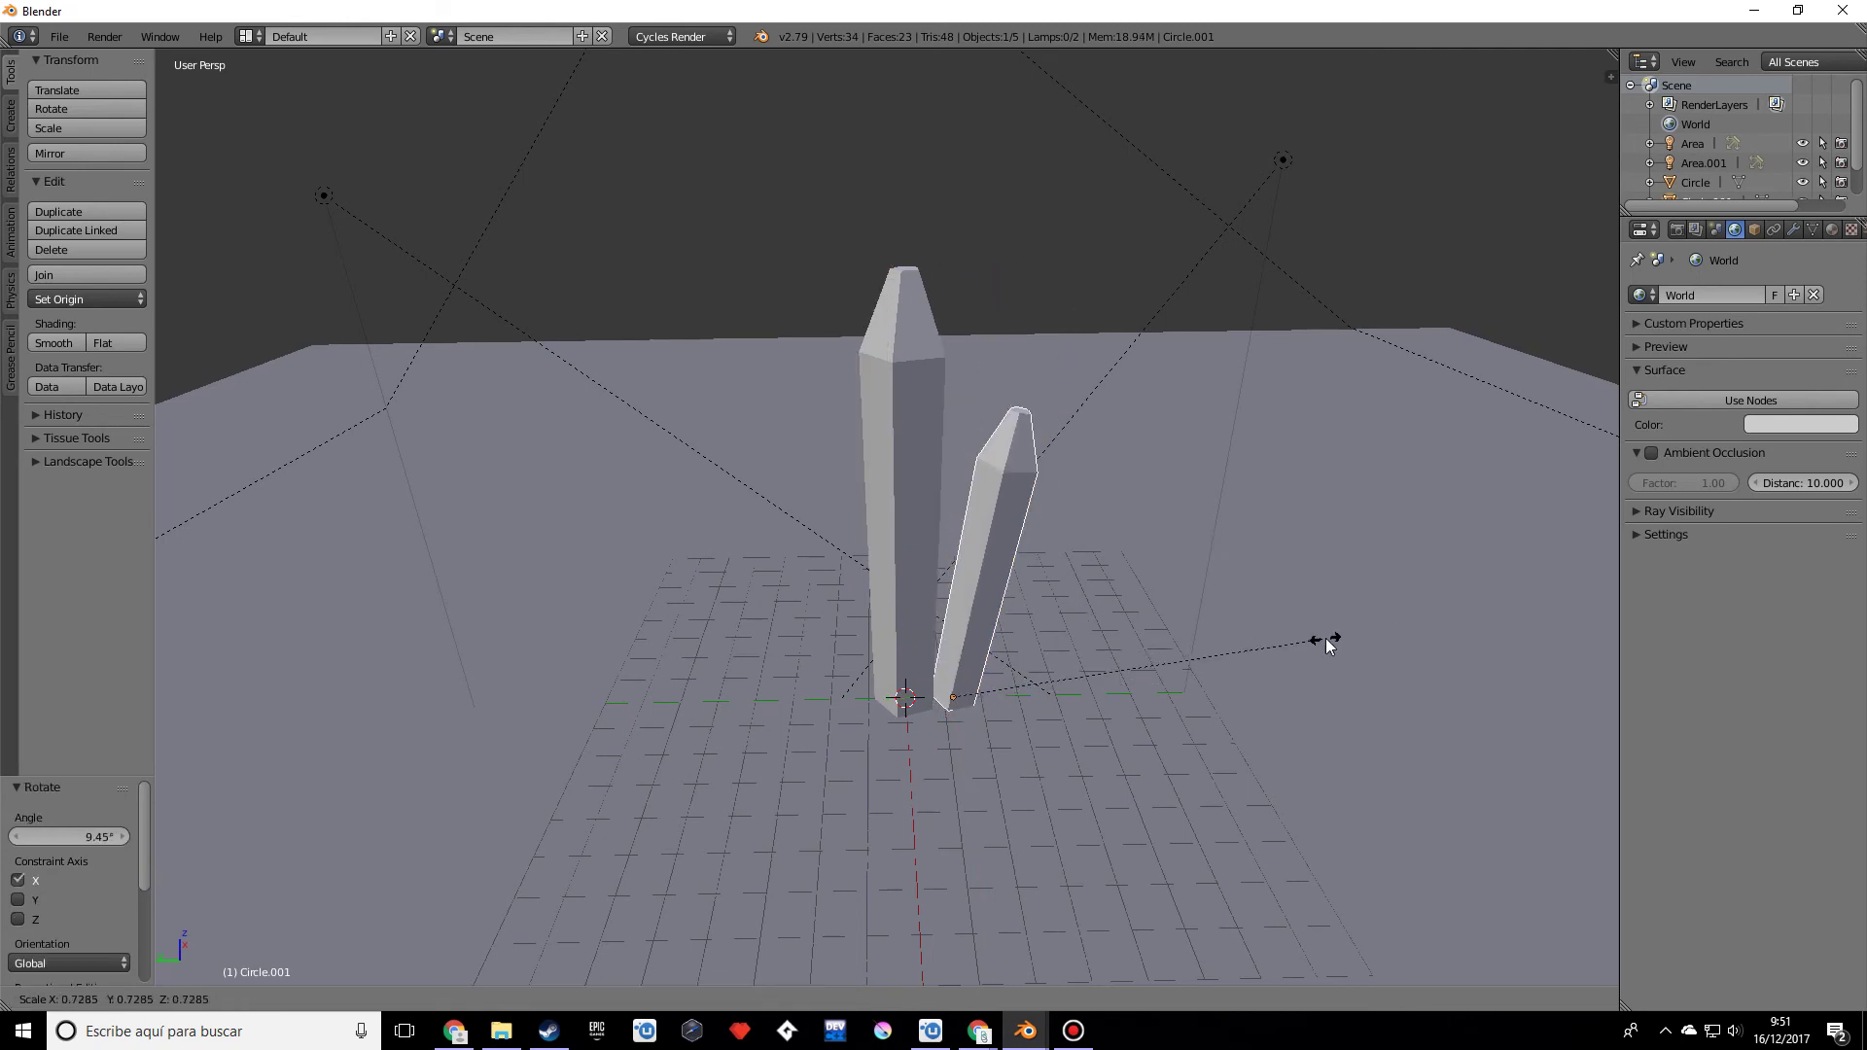
pyautogui.click(1290, 618)
pyautogui.moveTo(1290, 619); pyautogui.dragTo(807, 634, button='middle')
# Step: Nudge the copy along X and tilt it -11.6° on Y so it leans outward
pyautogui.press('g')
pyautogui.press('x')
pyautogui.click(992, 665)
pyautogui.press('r')
pyautogui.press('y')
pyautogui.click(1040, 638)
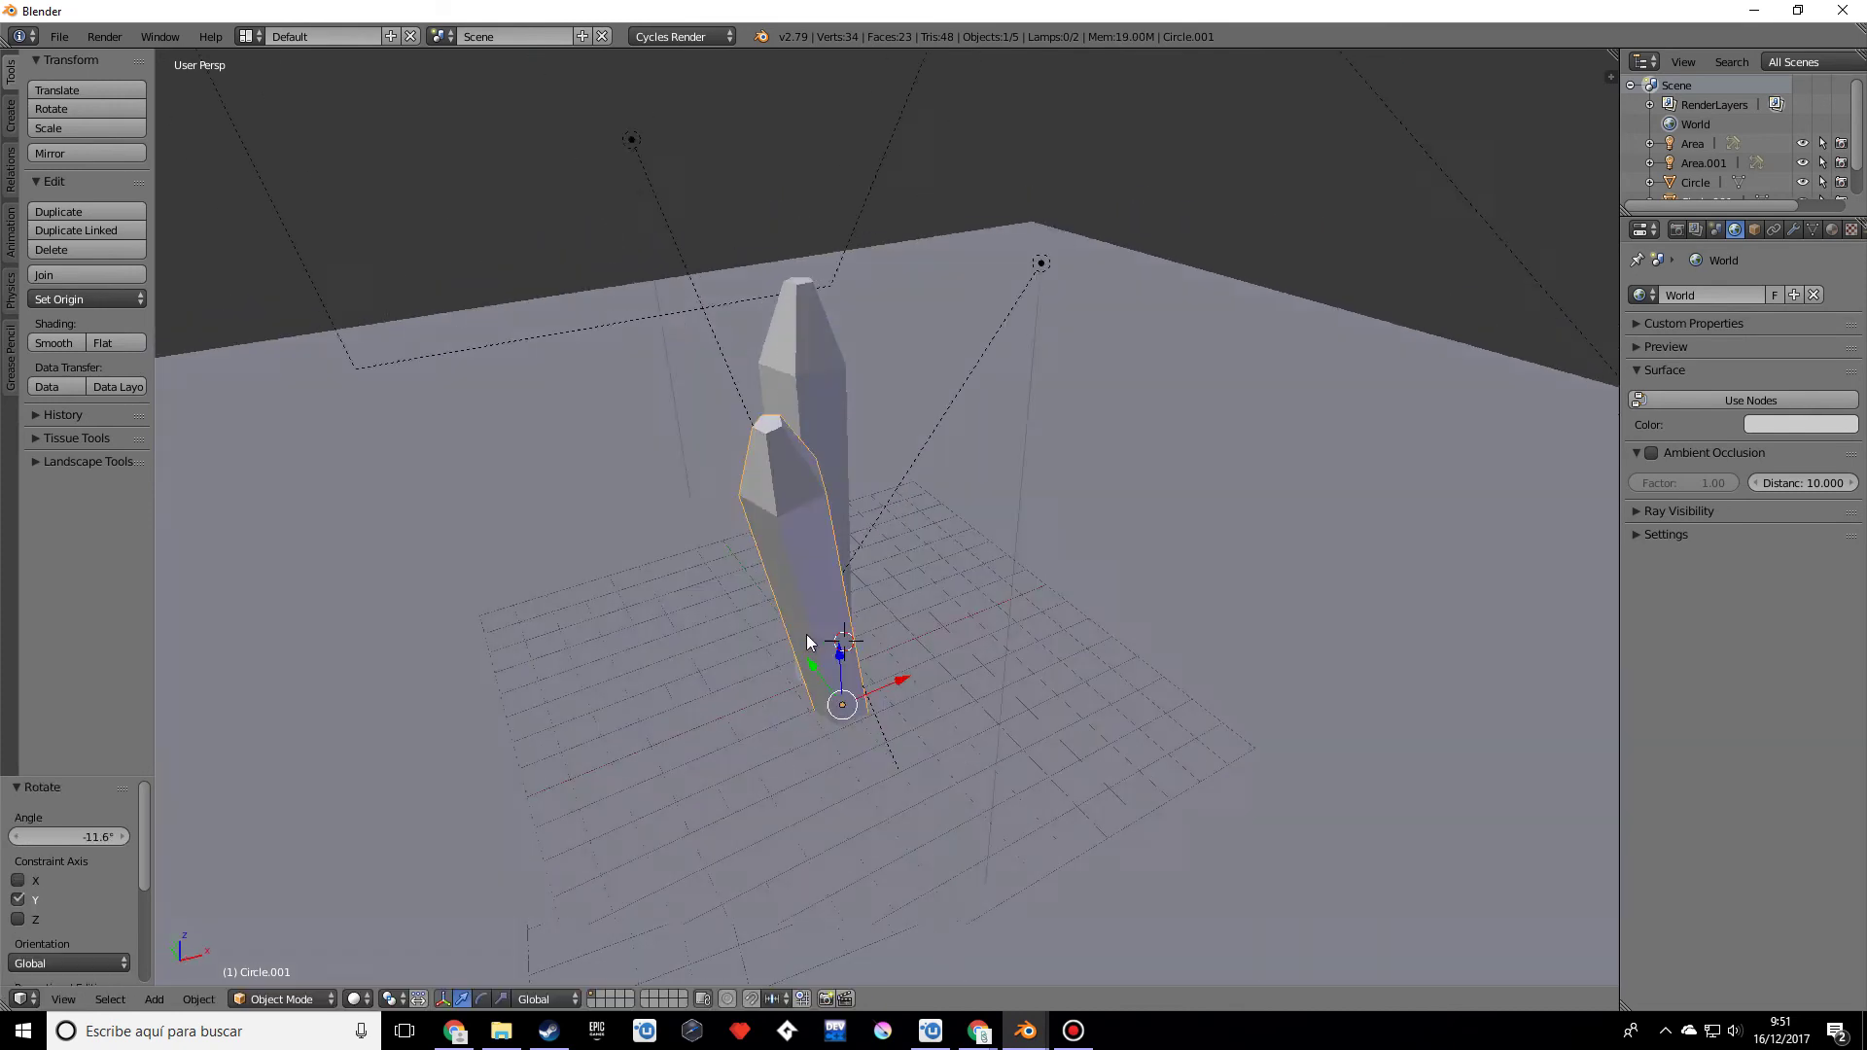
pyautogui.hotkey('ctrl', 'z')
pyautogui.hotkey('ctrl', 'z')
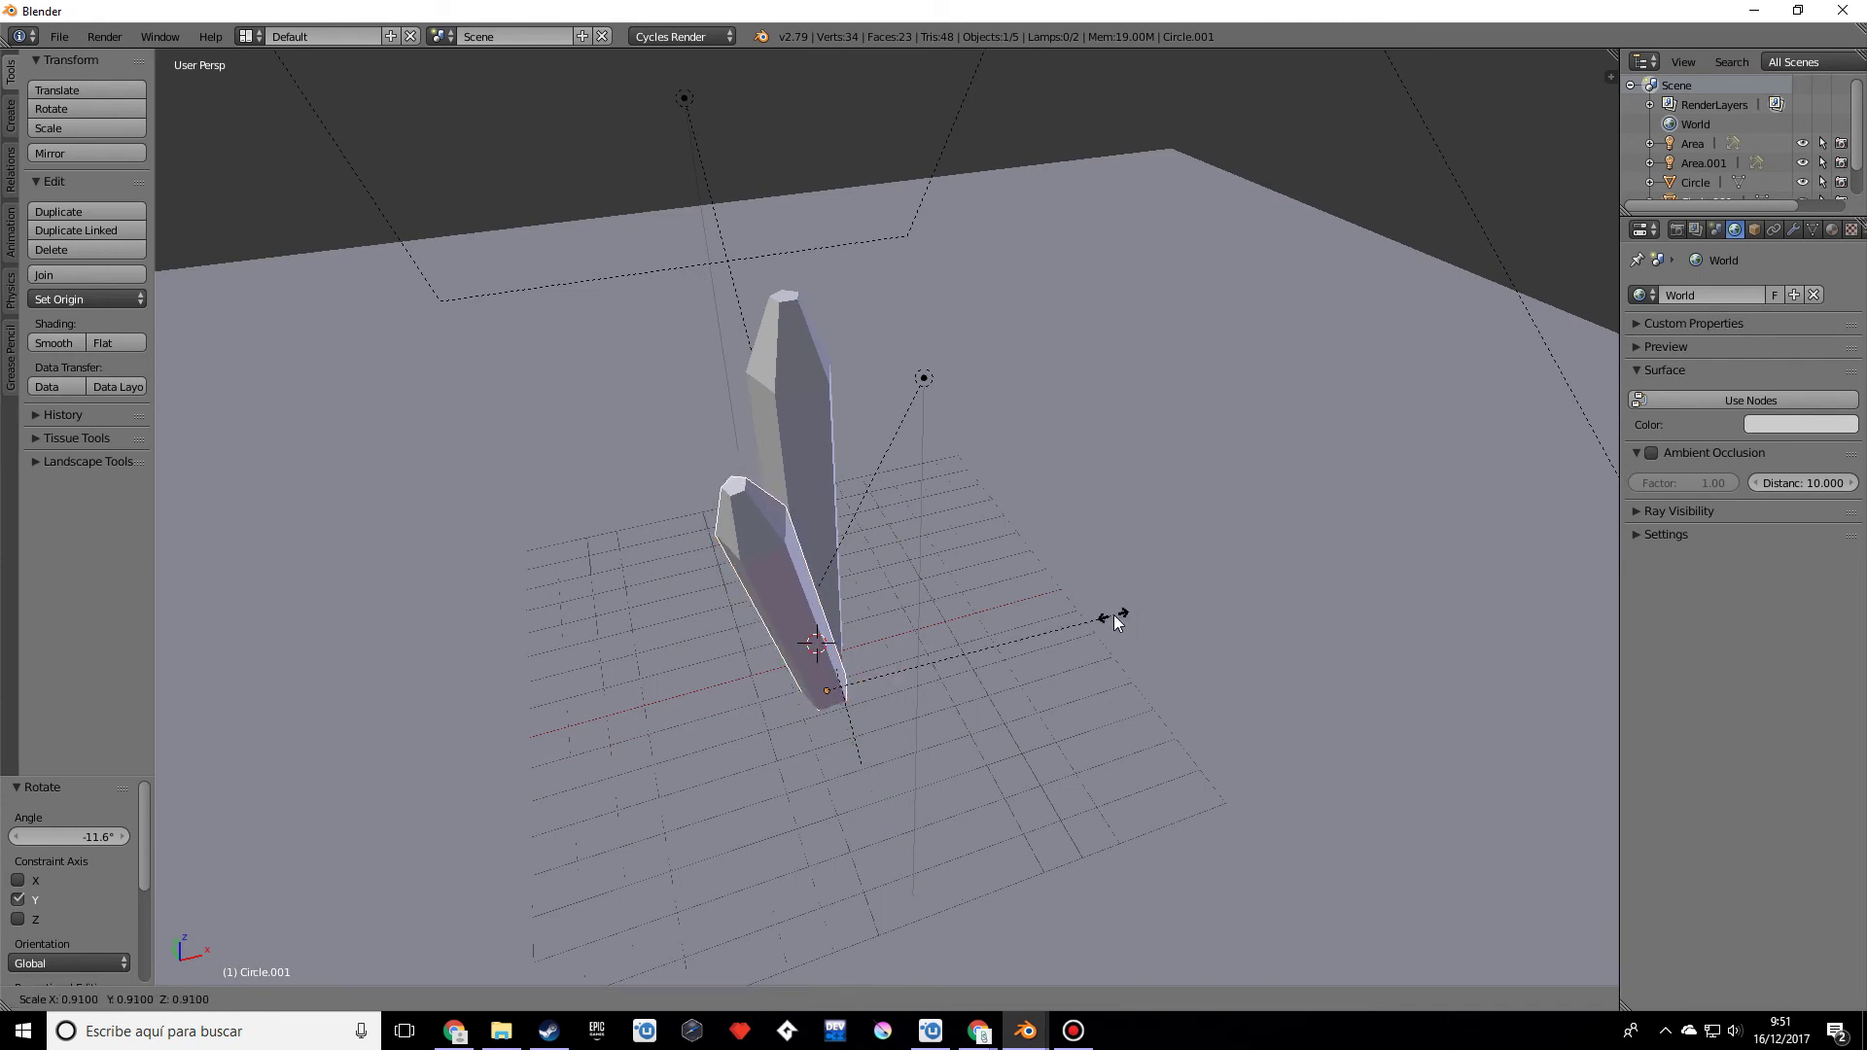
pyautogui.moveTo(1113, 615); pyautogui.dragTo(861, 606, button='middle')
pyautogui.moveTo(1025, 573); pyautogui.dragTo(1093, 592, button='middle')
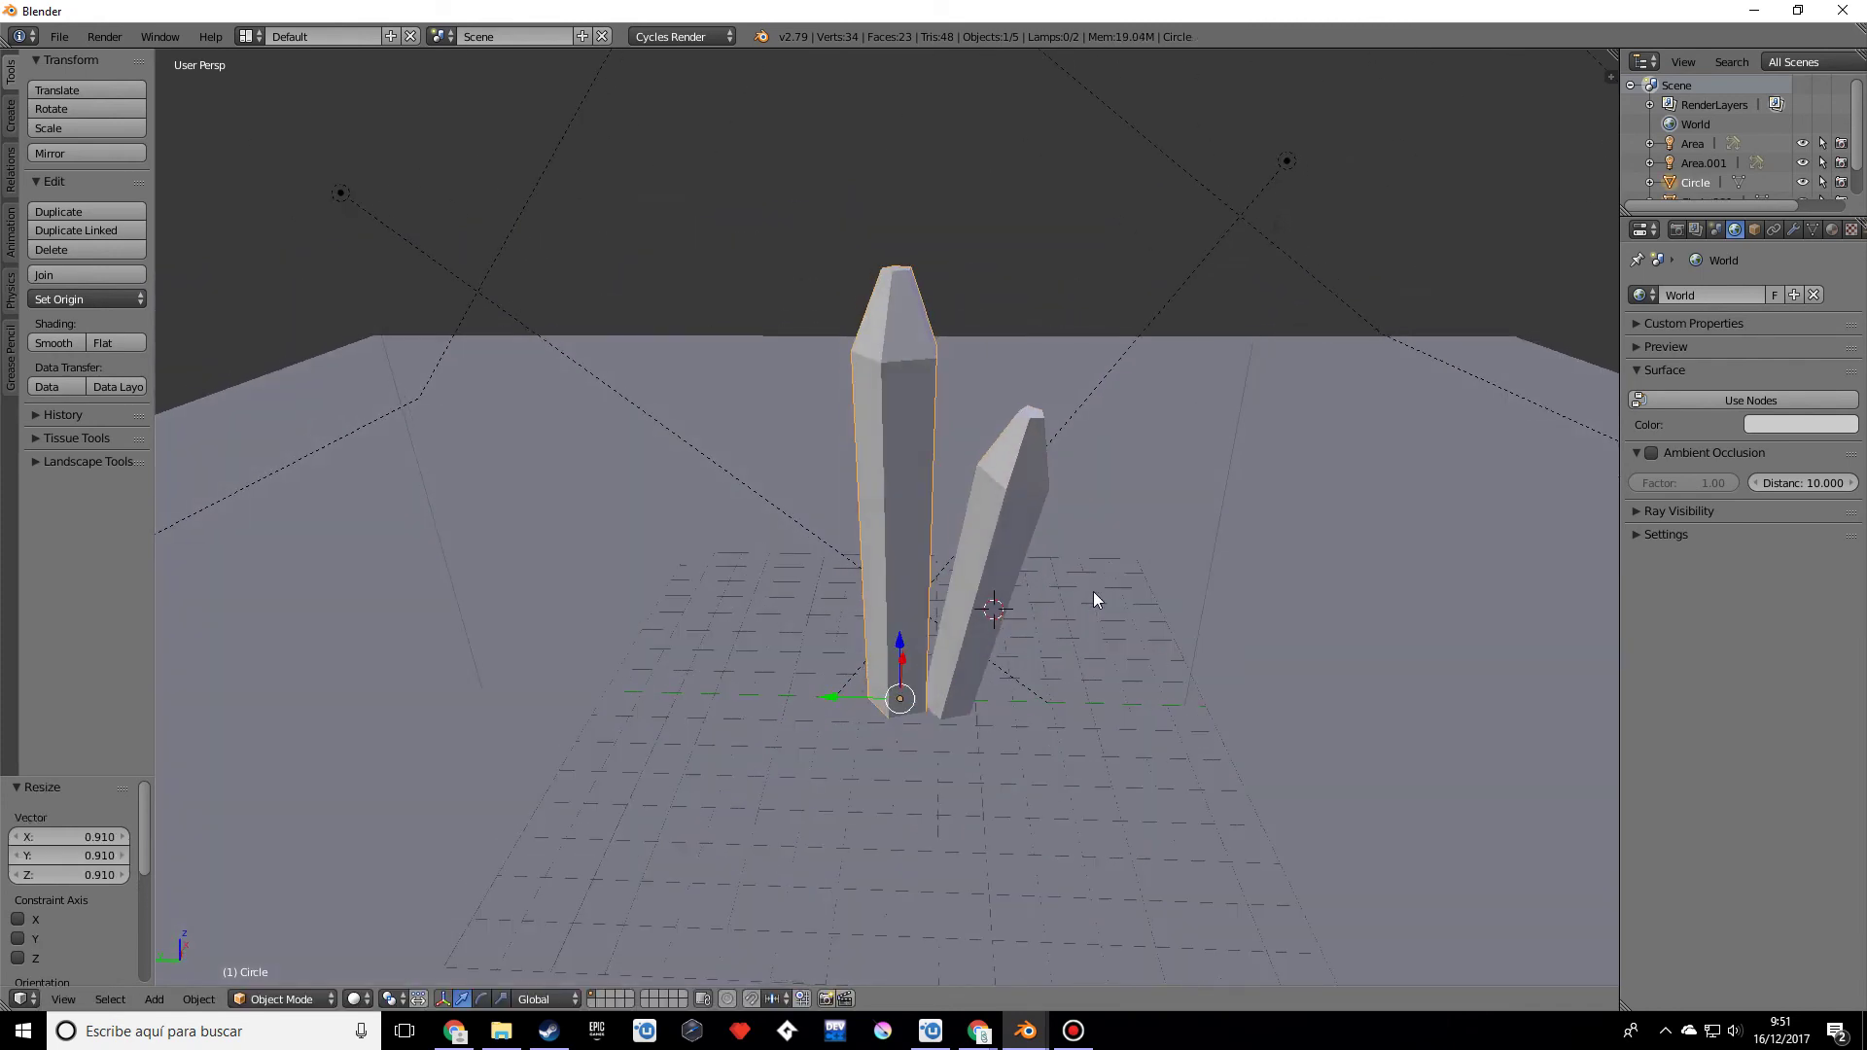
# Step: Duplicate the original crystal as Circle.002, place it on the other side and shrink it slightly
pyautogui.hotkey('shift', 'd')
pyautogui.rightClick(1093, 592)
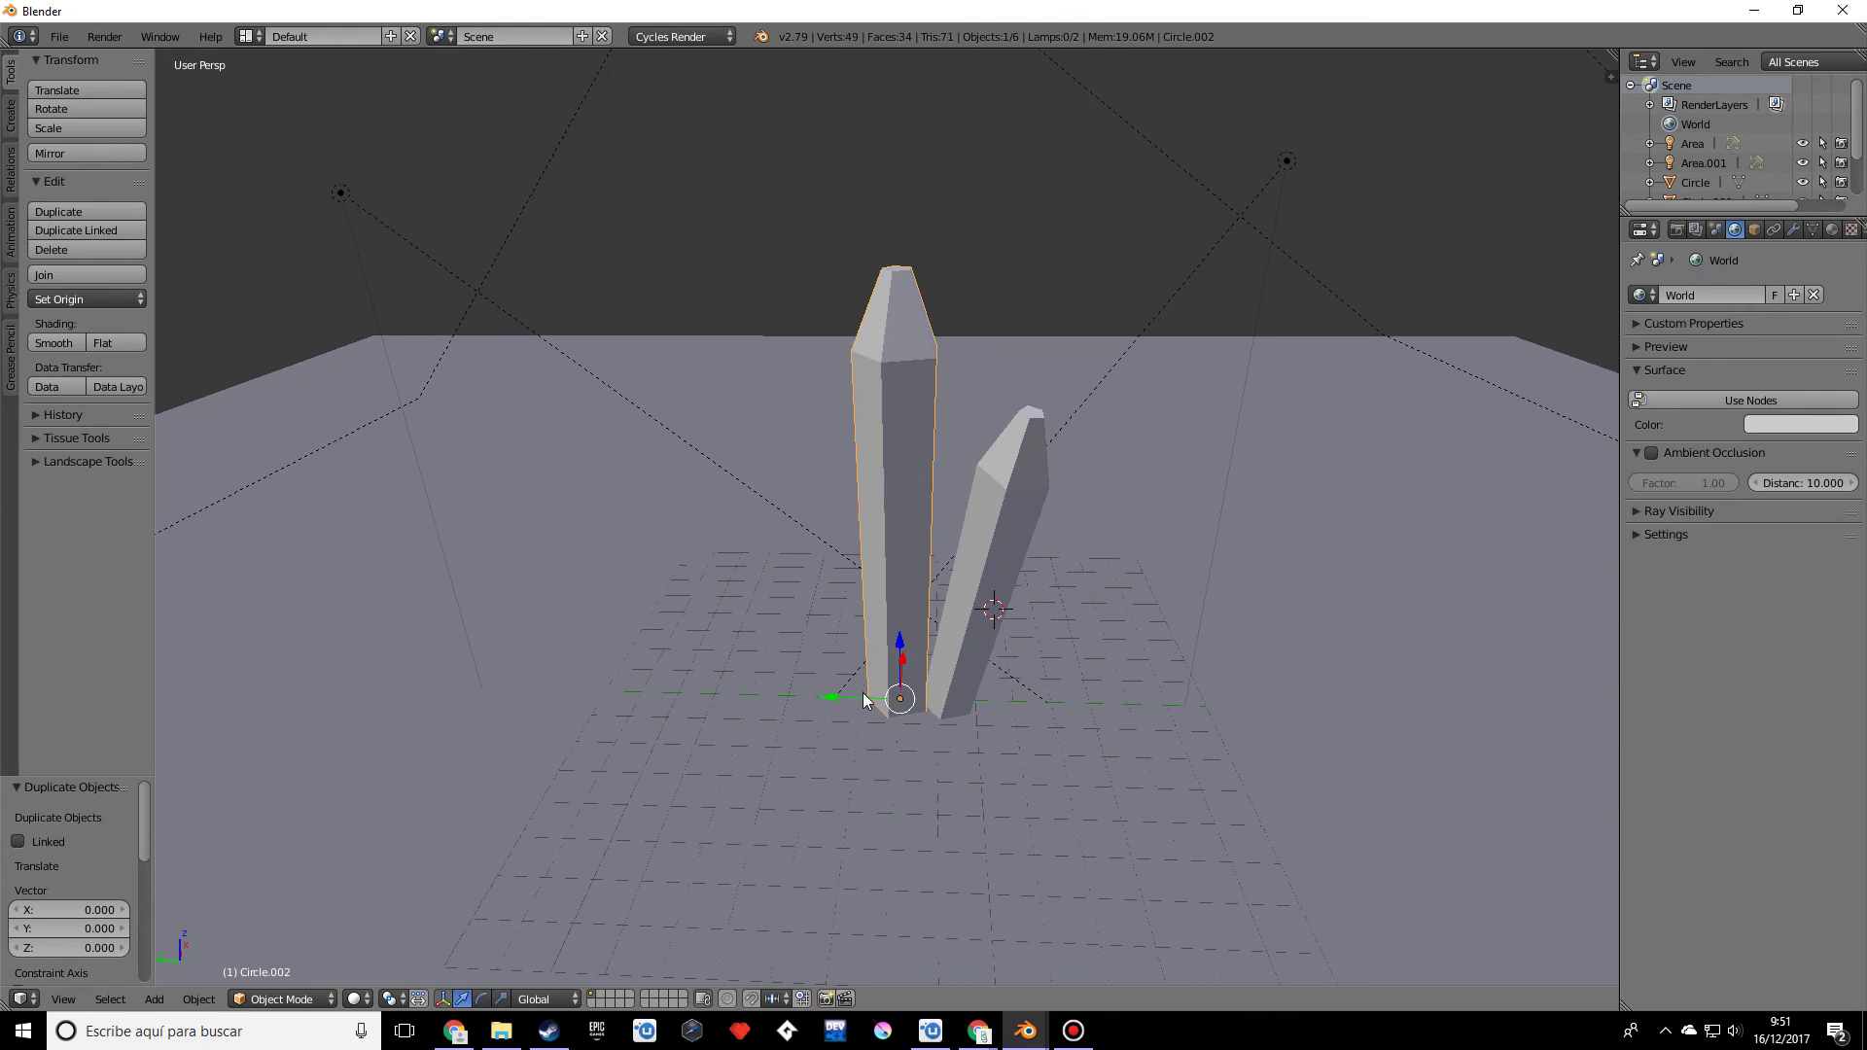
pyautogui.press('g')
pyautogui.click(783, 685)
pyautogui.press('s')
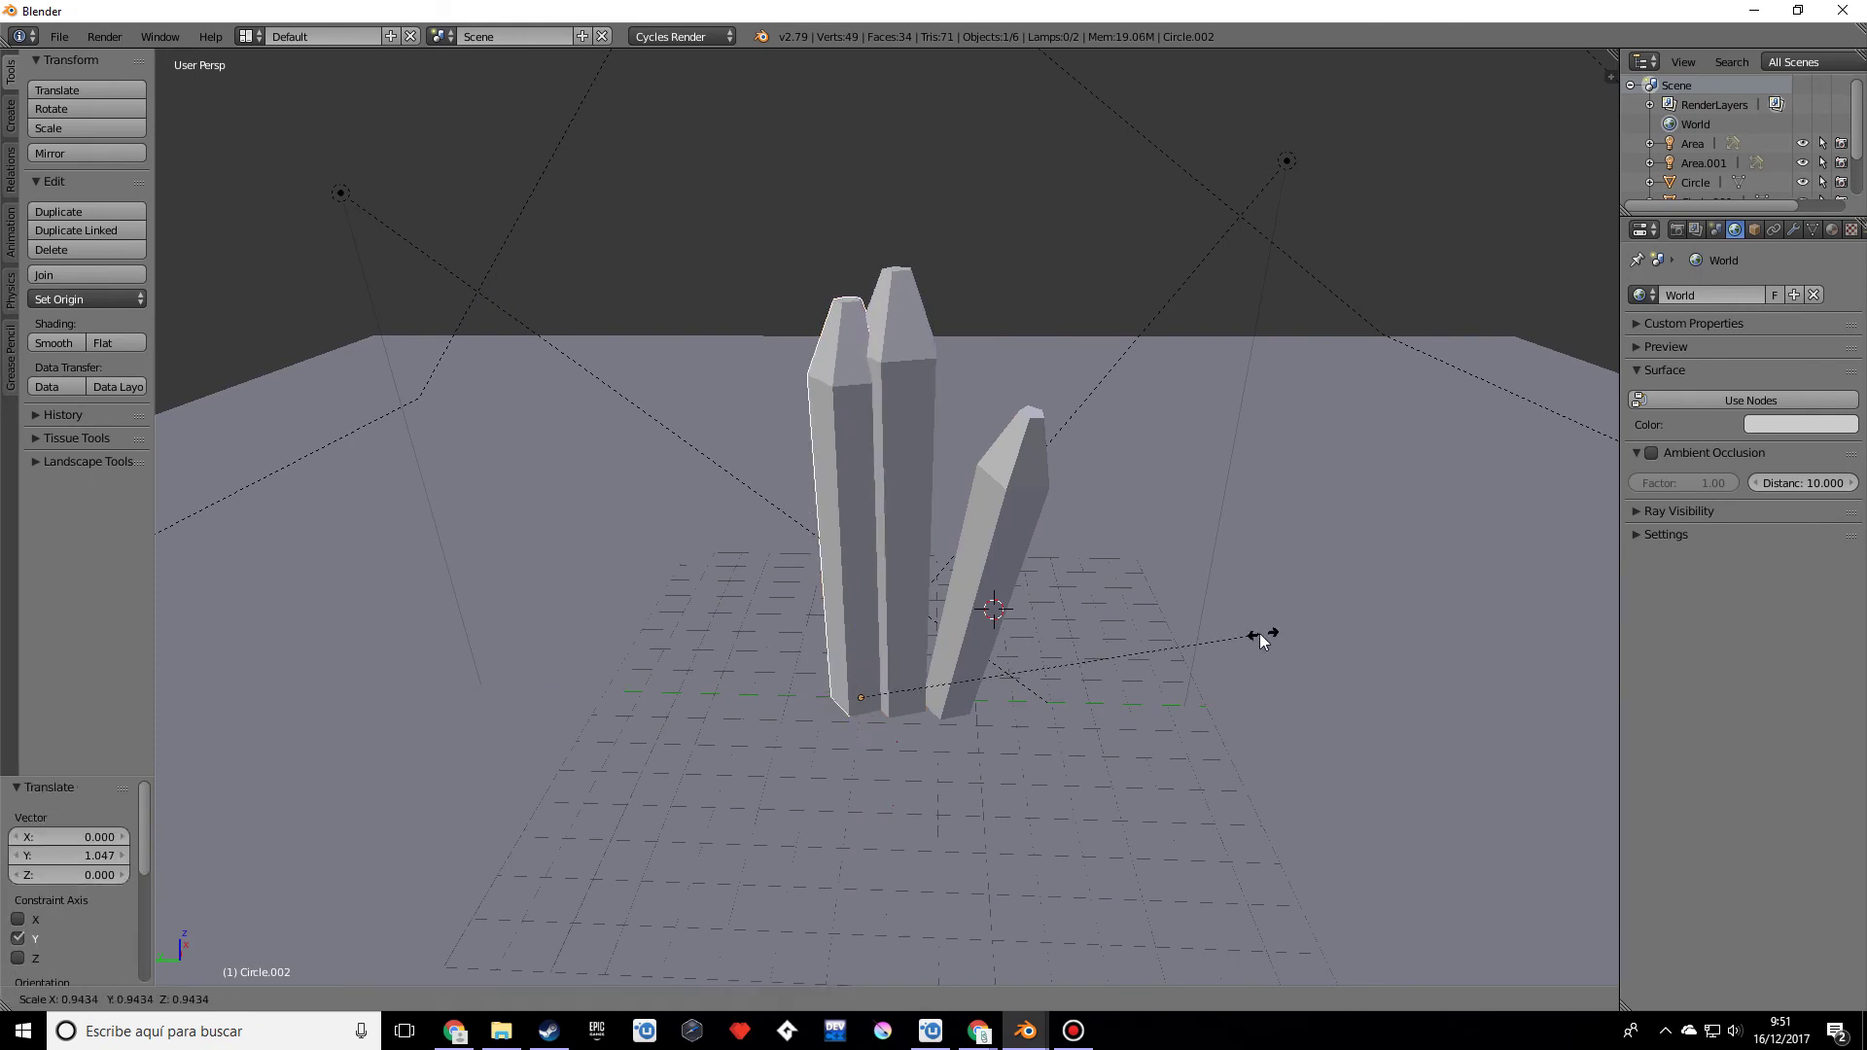
pyautogui.click(1259, 633)
# Step: Tilt Circle.002 about -7° on Y and -9.45° on X so it leans out left
pyautogui.press('r')
pyautogui.press('y')
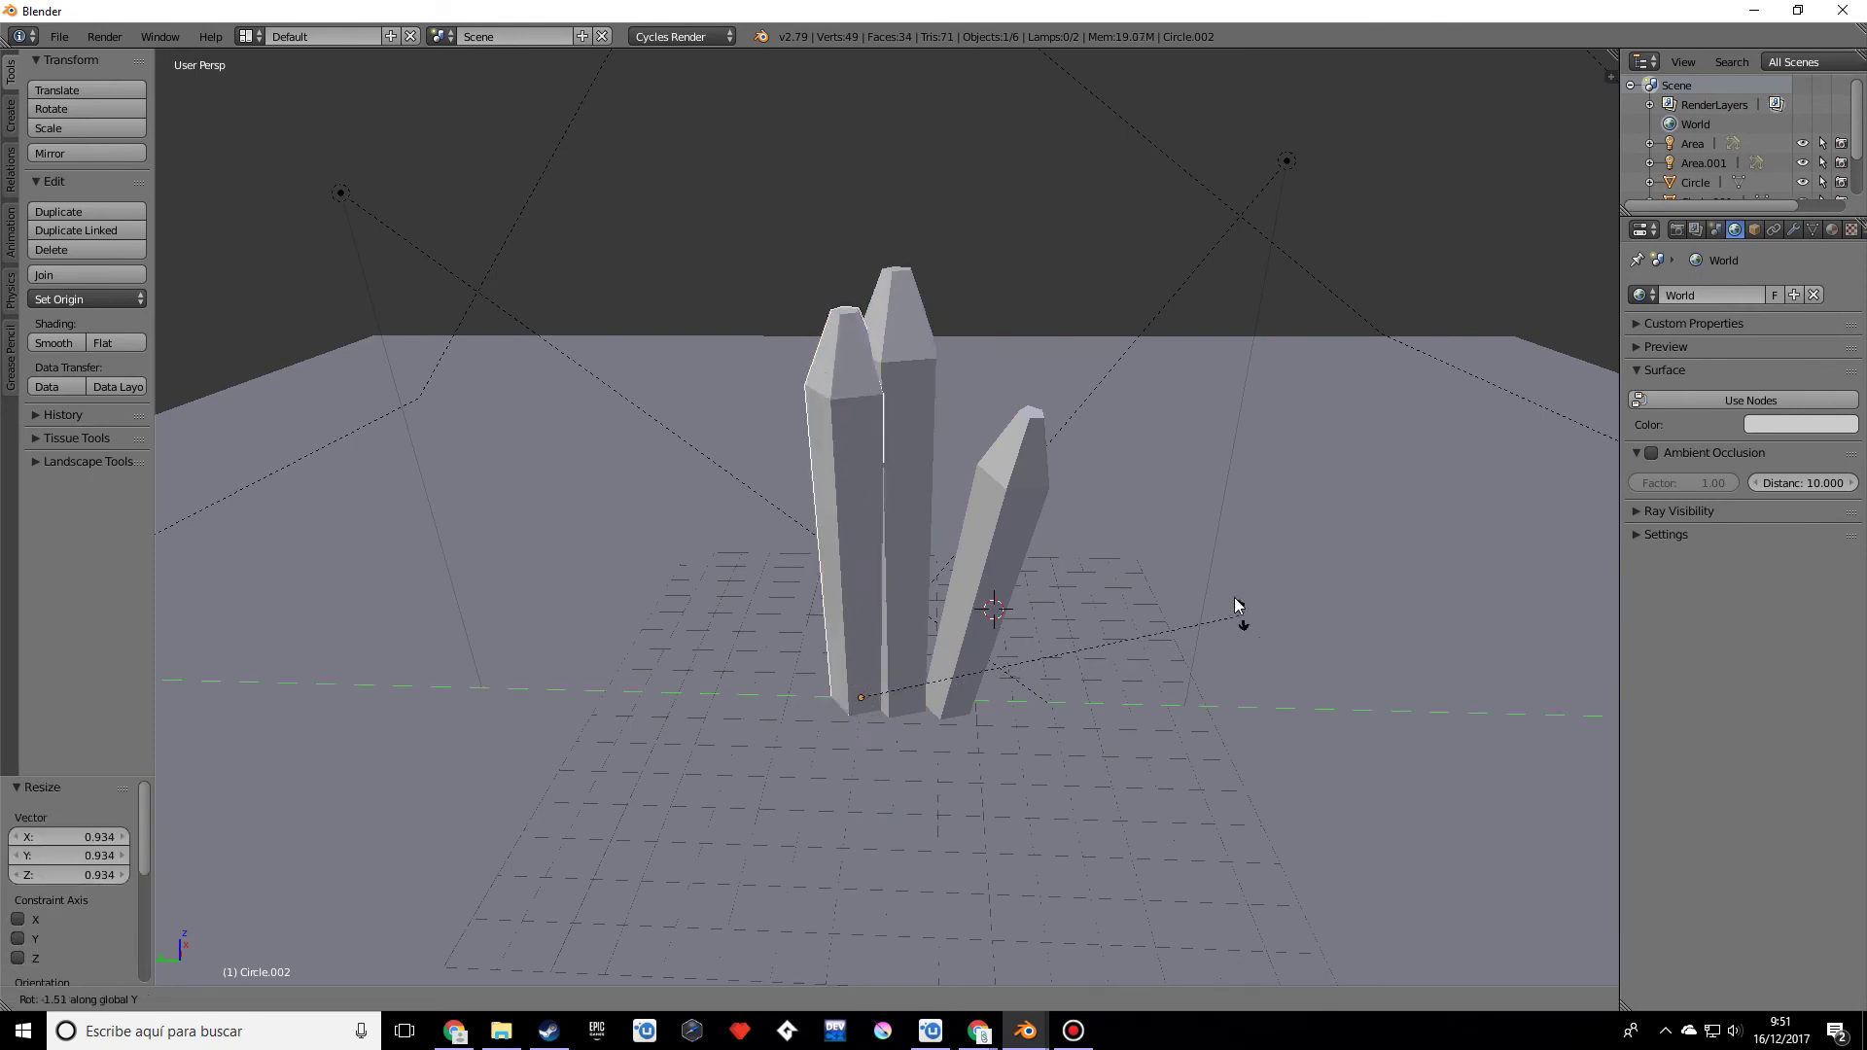
pyautogui.click(1229, 591)
pyautogui.press('r')
pyautogui.press('x')
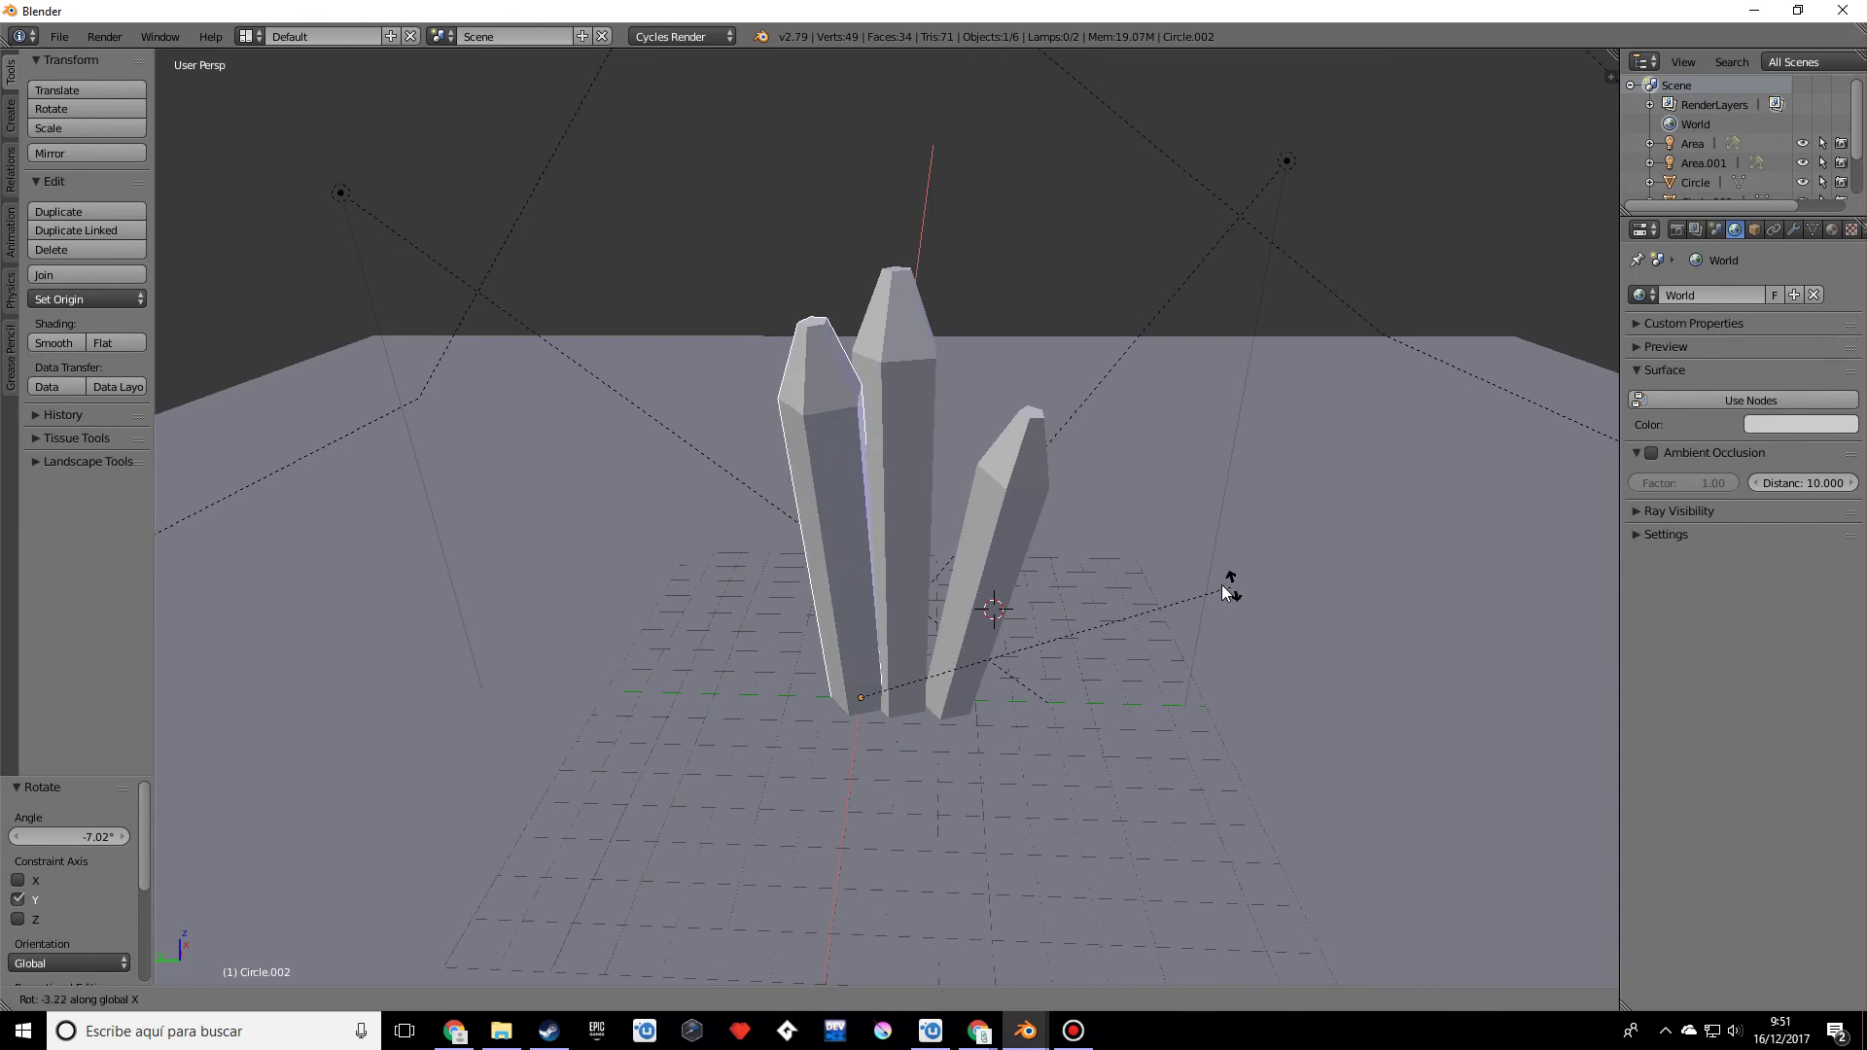
pyautogui.click(1192, 557)
pyautogui.moveTo(1192, 557); pyautogui.dragTo(1029, 640, button='middle')
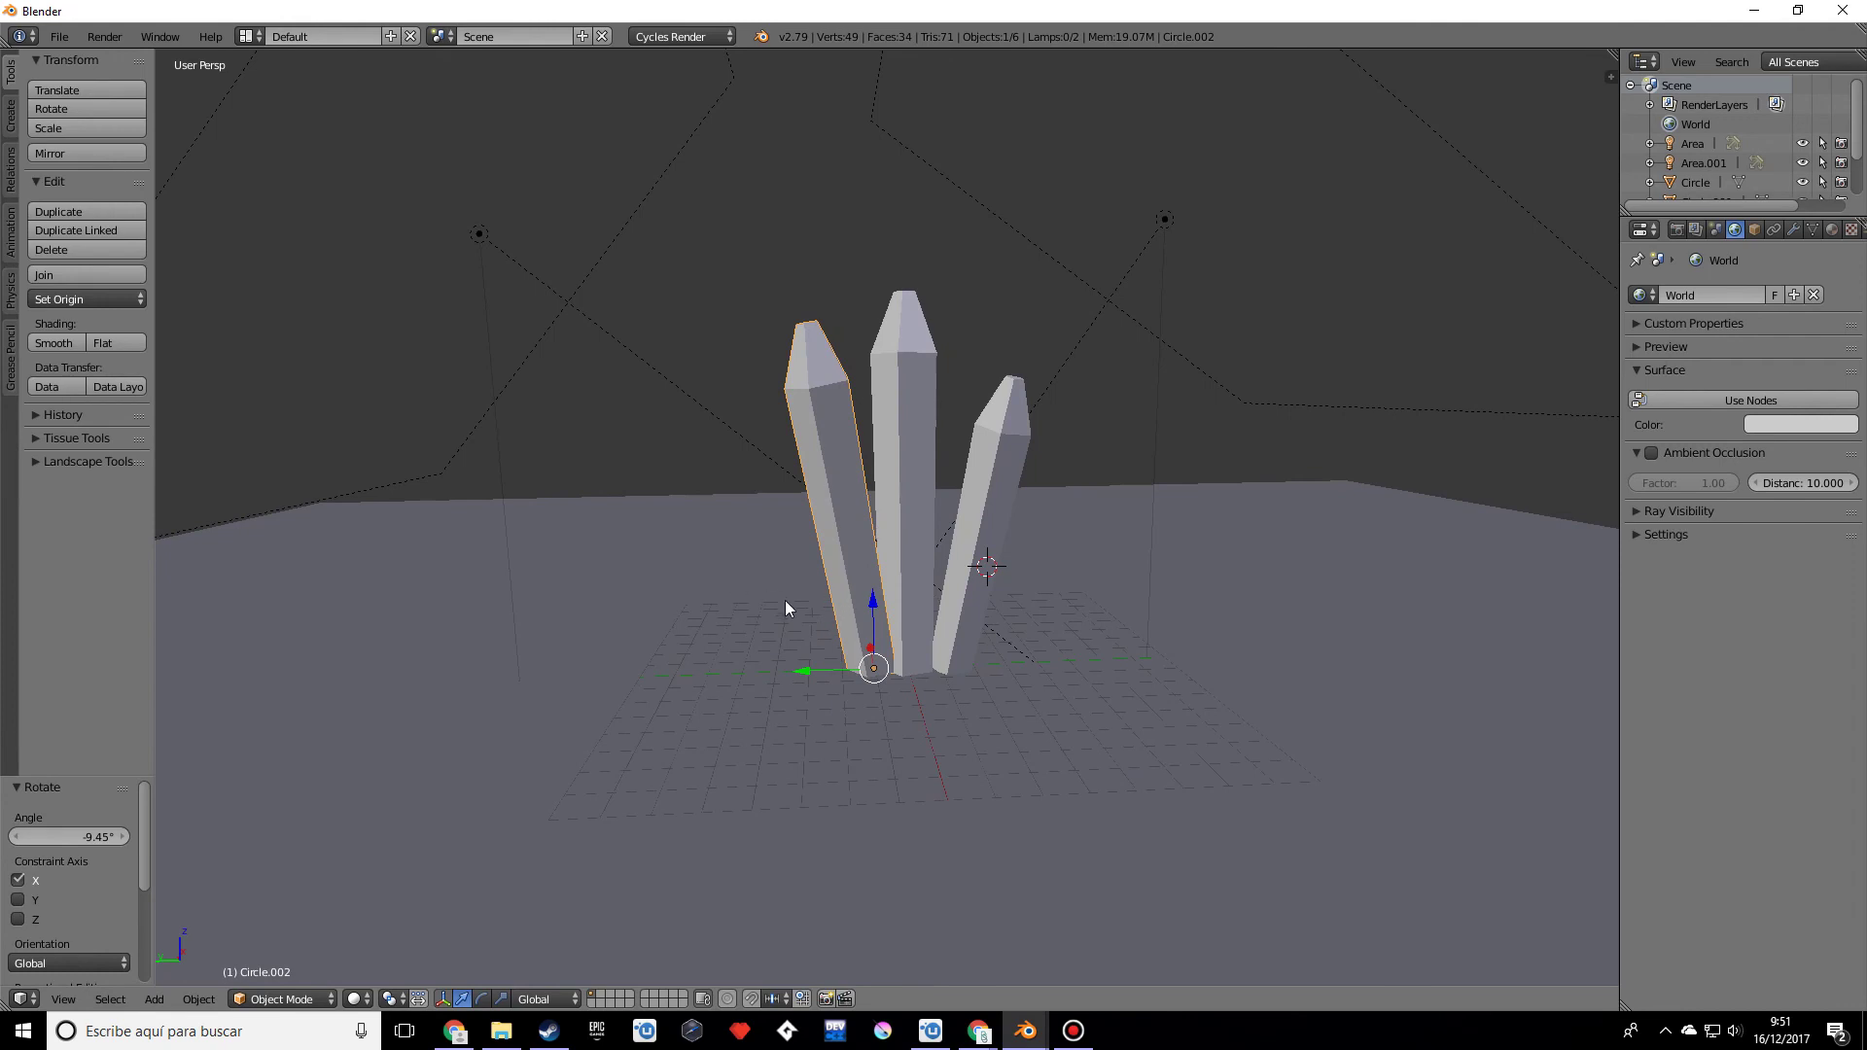
# Step: Duplicate the middle crystal as Circle.003, slide it along X and scale its height to 0.6
pyautogui.moveTo(986, 597); pyautogui.dragTo(1215, 603, button='middle')
pyautogui.rightClick(948, 522)
pyautogui.hotkey('shift', 'd')
pyautogui.rightClick(1216, 611)
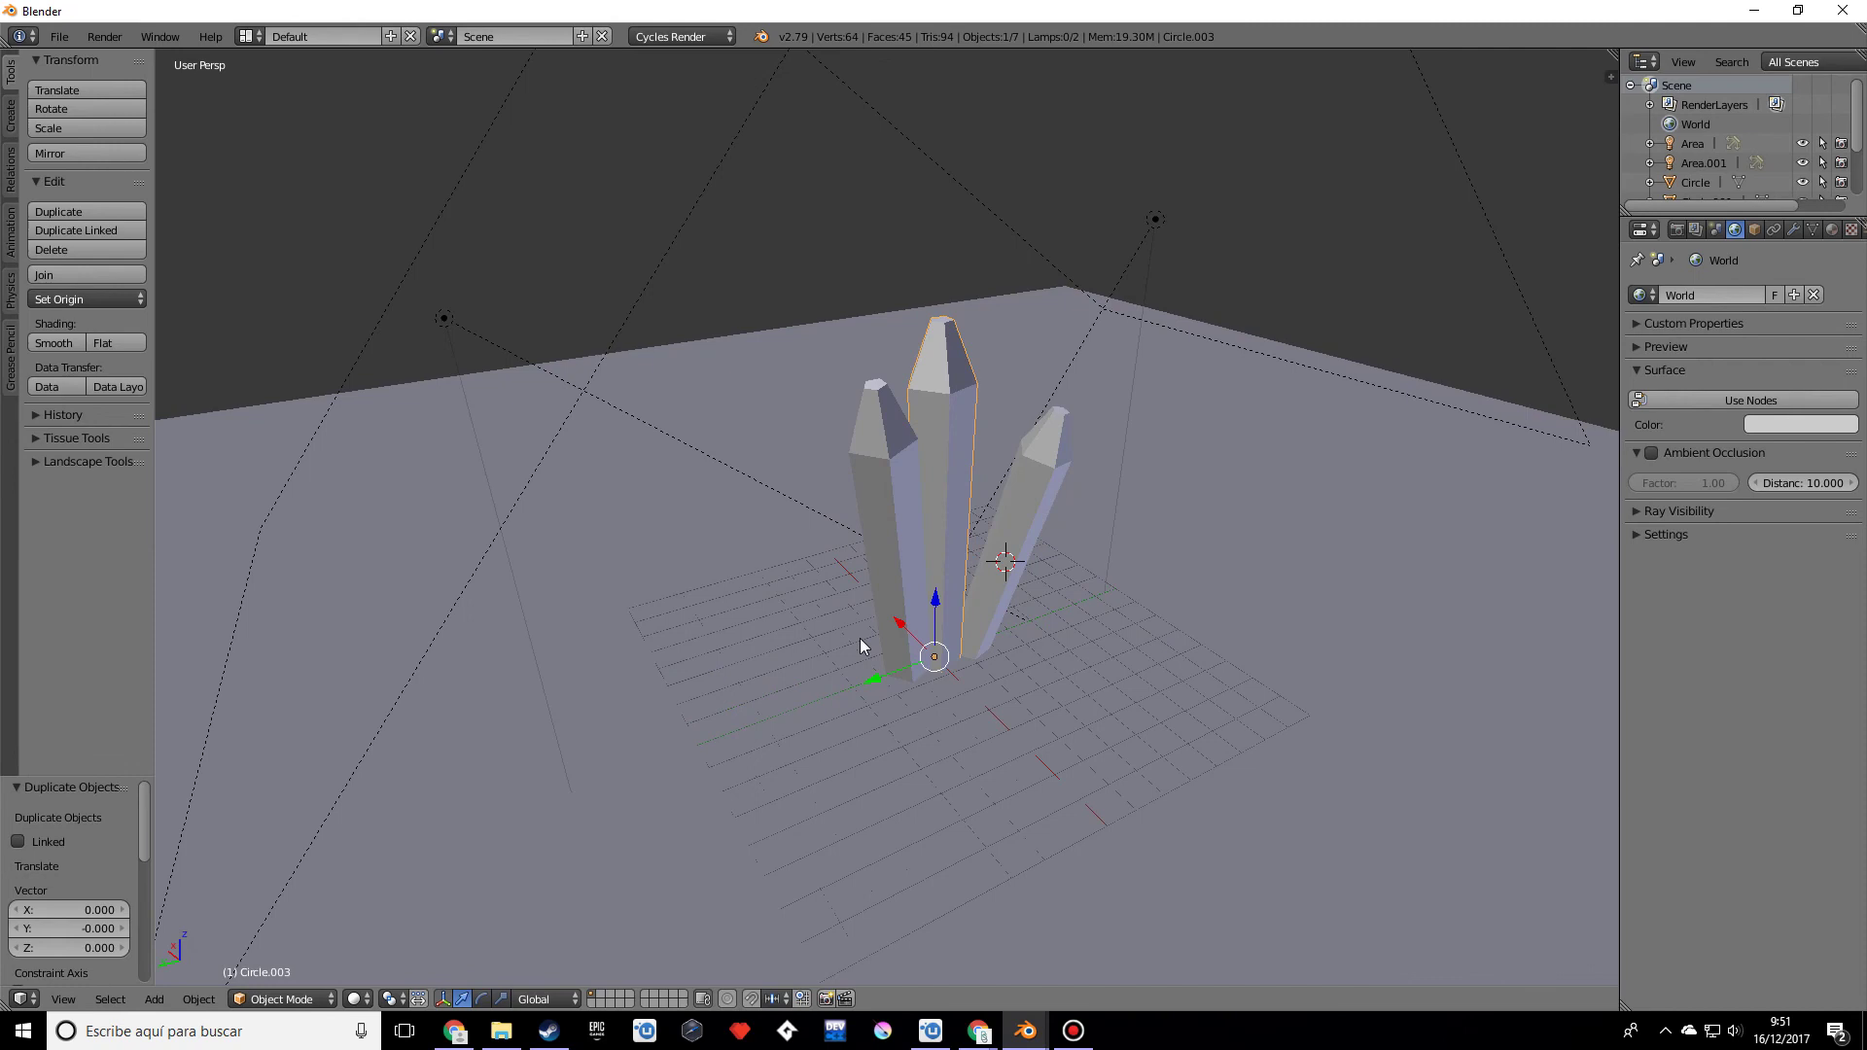
pyautogui.moveTo(903, 626); pyautogui.dragTo(942, 661)
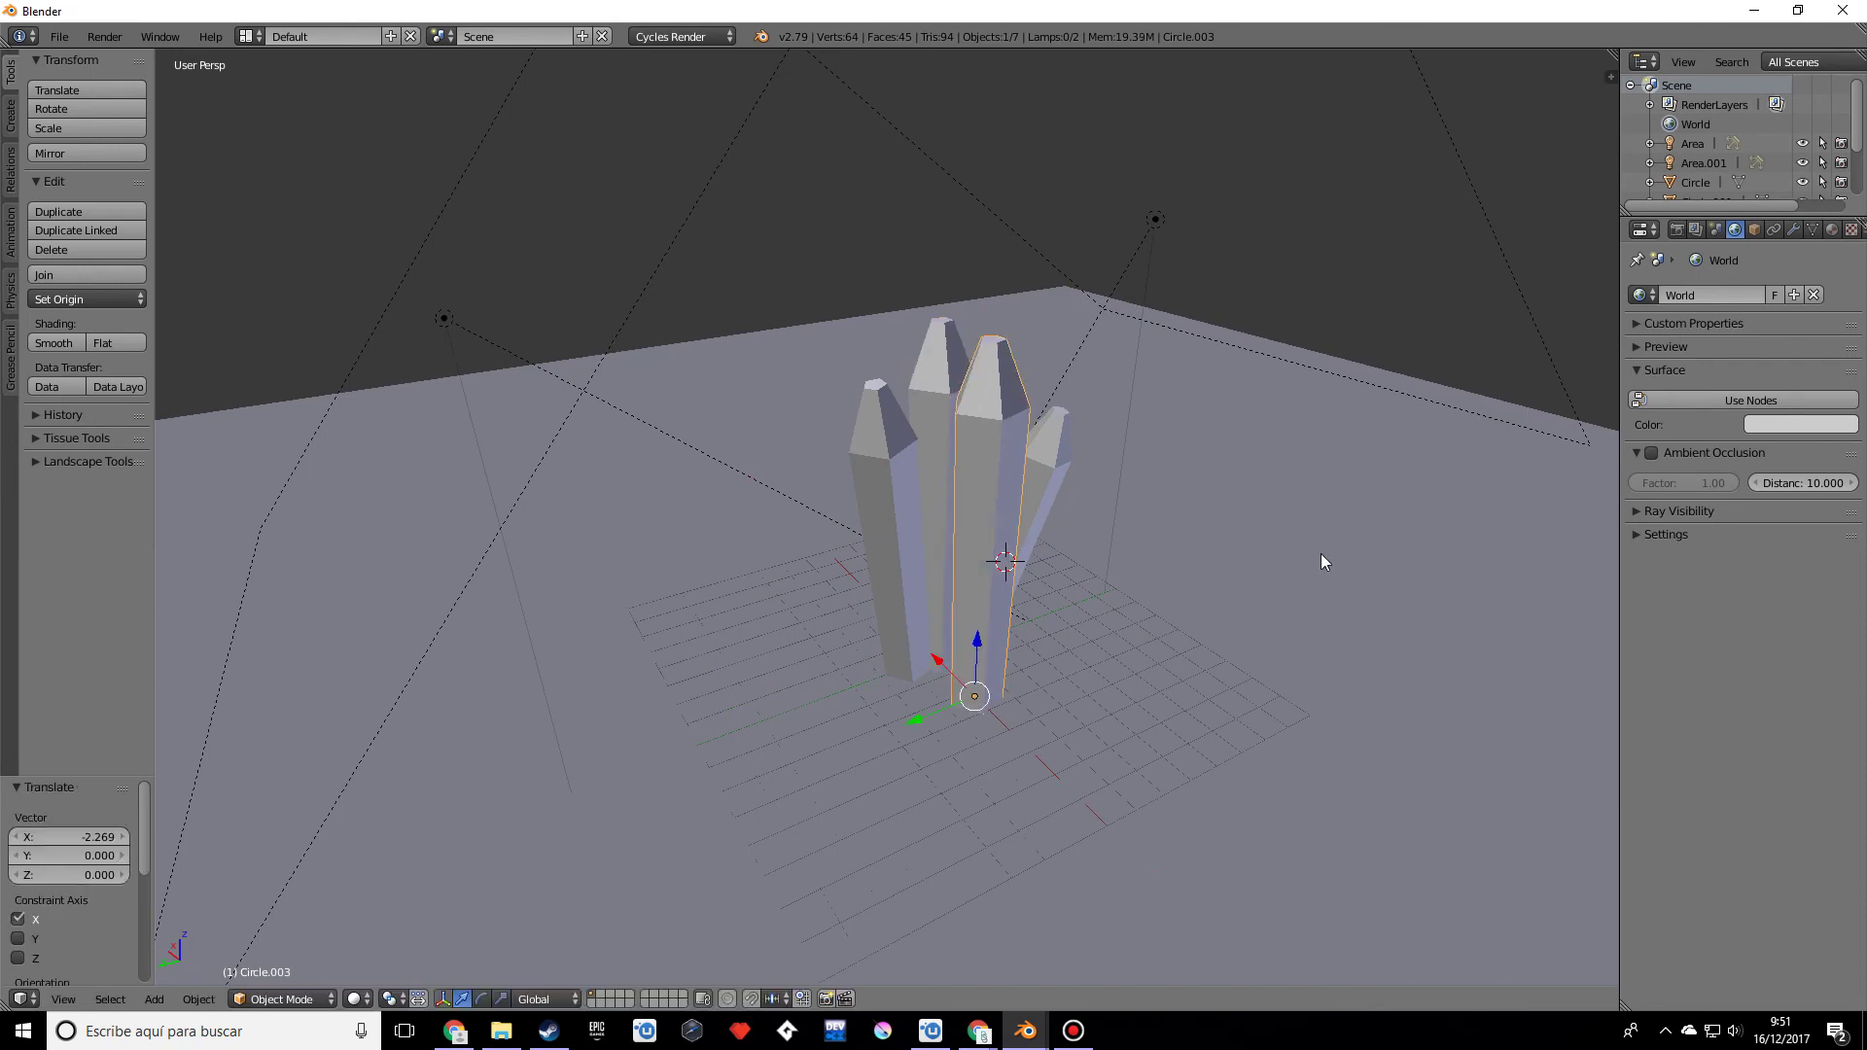
pyautogui.press('s')
pyautogui.write('z')
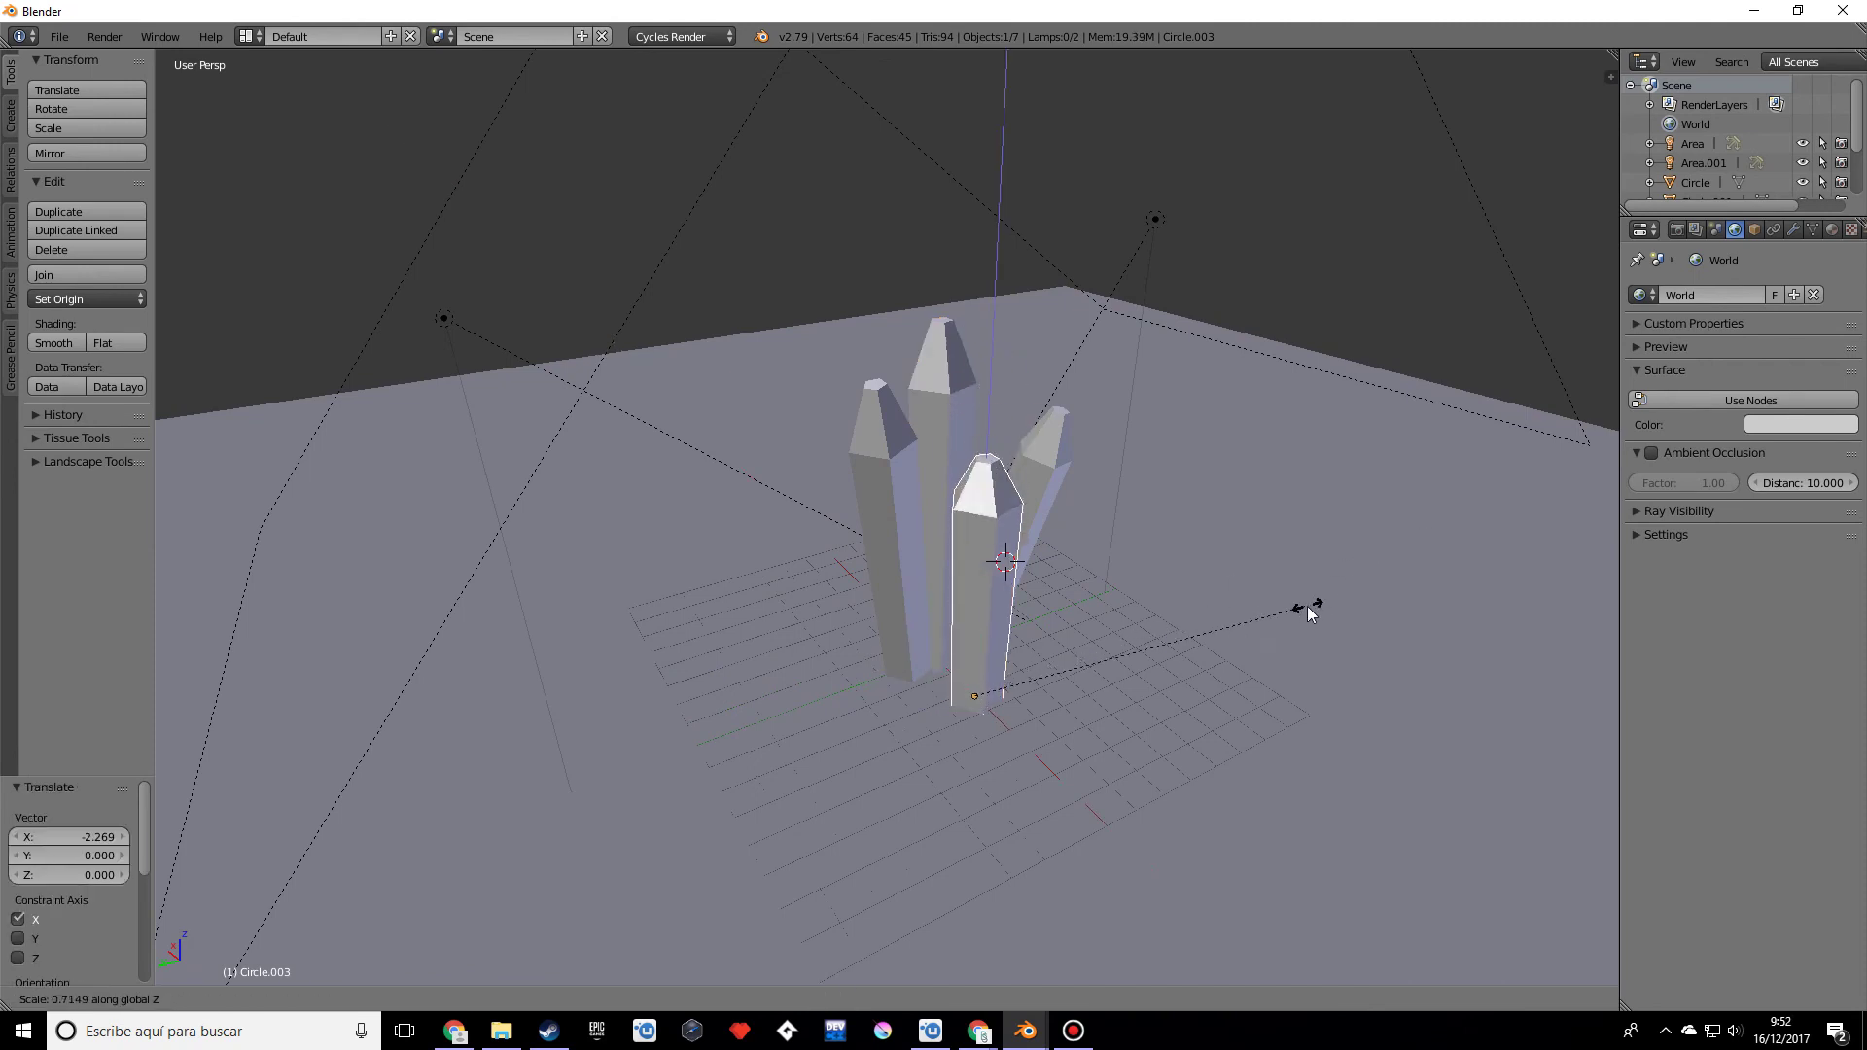
pyautogui.write('.6')
pyautogui.press('Return')
pyautogui.moveTo(1257, 632); pyautogui.dragTo(1134, 674, button='middle')
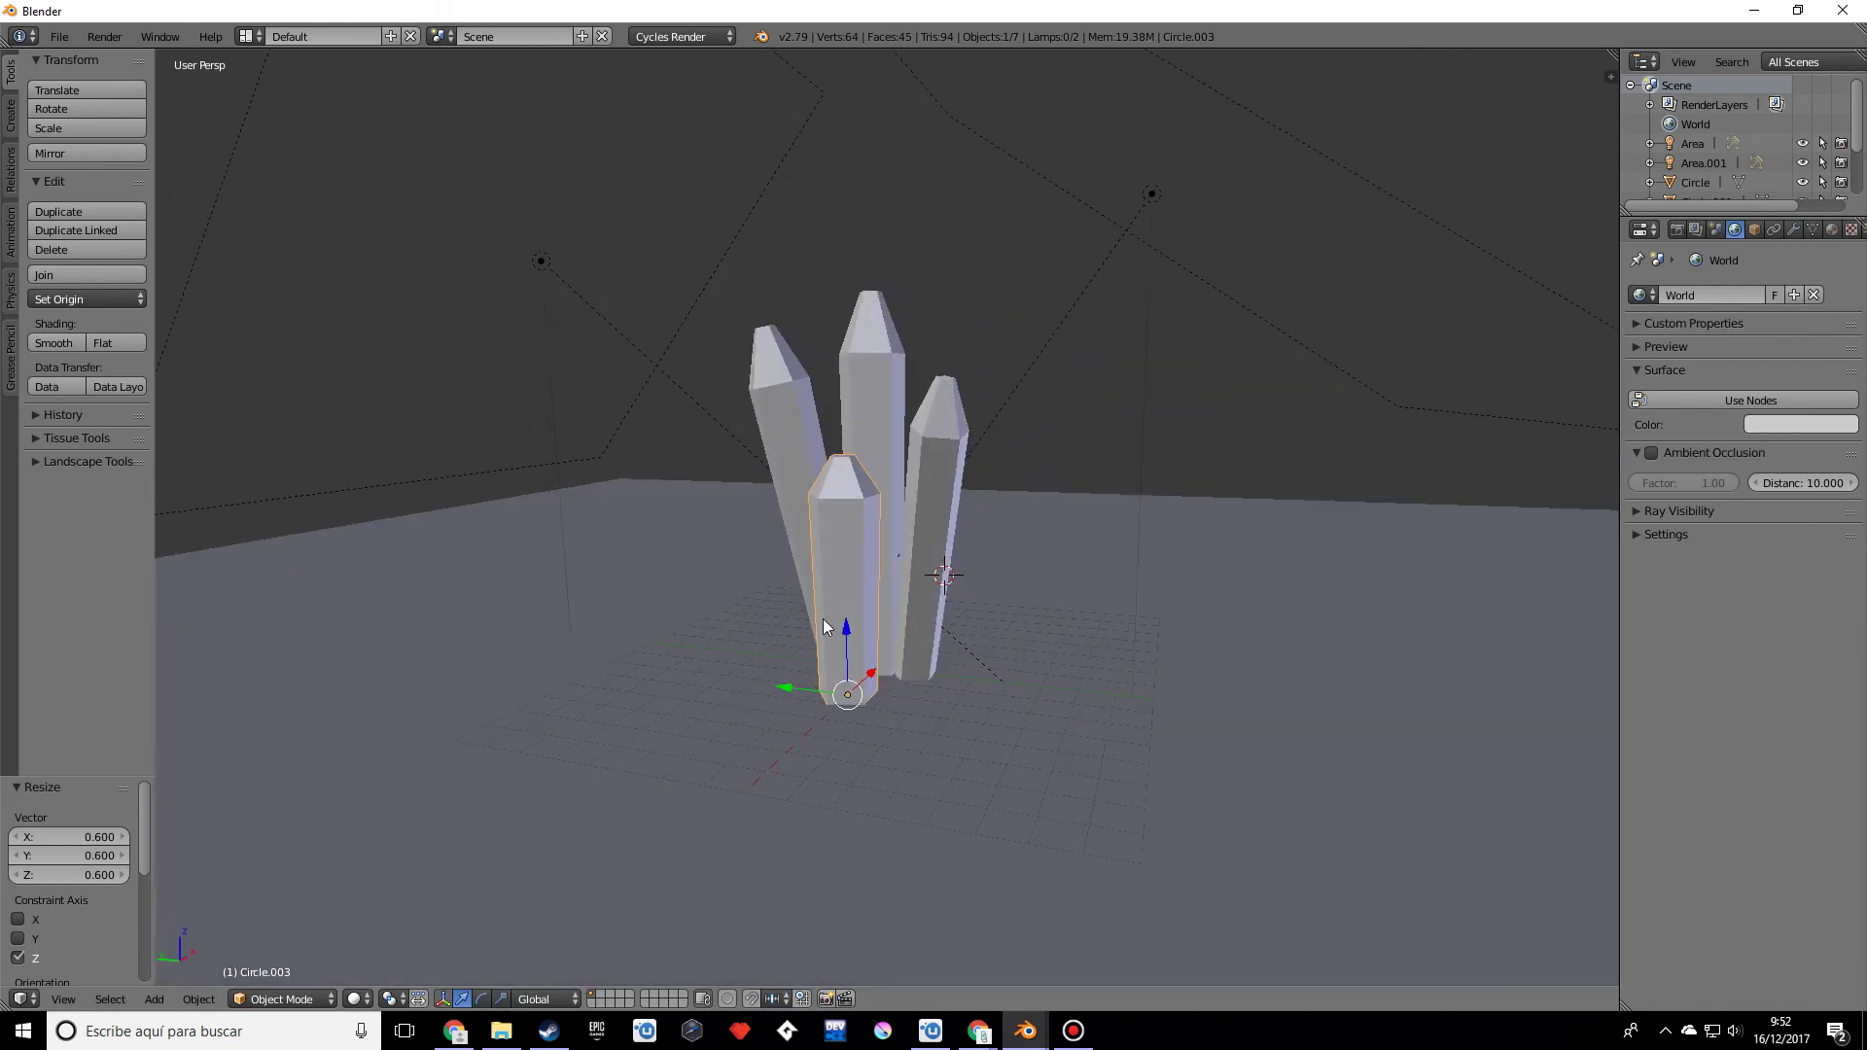
# Step: Lower Circle.003 into the ground, tilt it -20.5° on Y and set it in front of the cluster
pyautogui.moveTo(842, 630); pyautogui.dragTo(854, 671)
pyautogui.moveTo(853, 671)
pyautogui.mouseDown(button='middle')
pyautogui.moveTo(906, 663)
pyautogui.moveTo(826, 678)
pyautogui.mouseUp(button='middle')
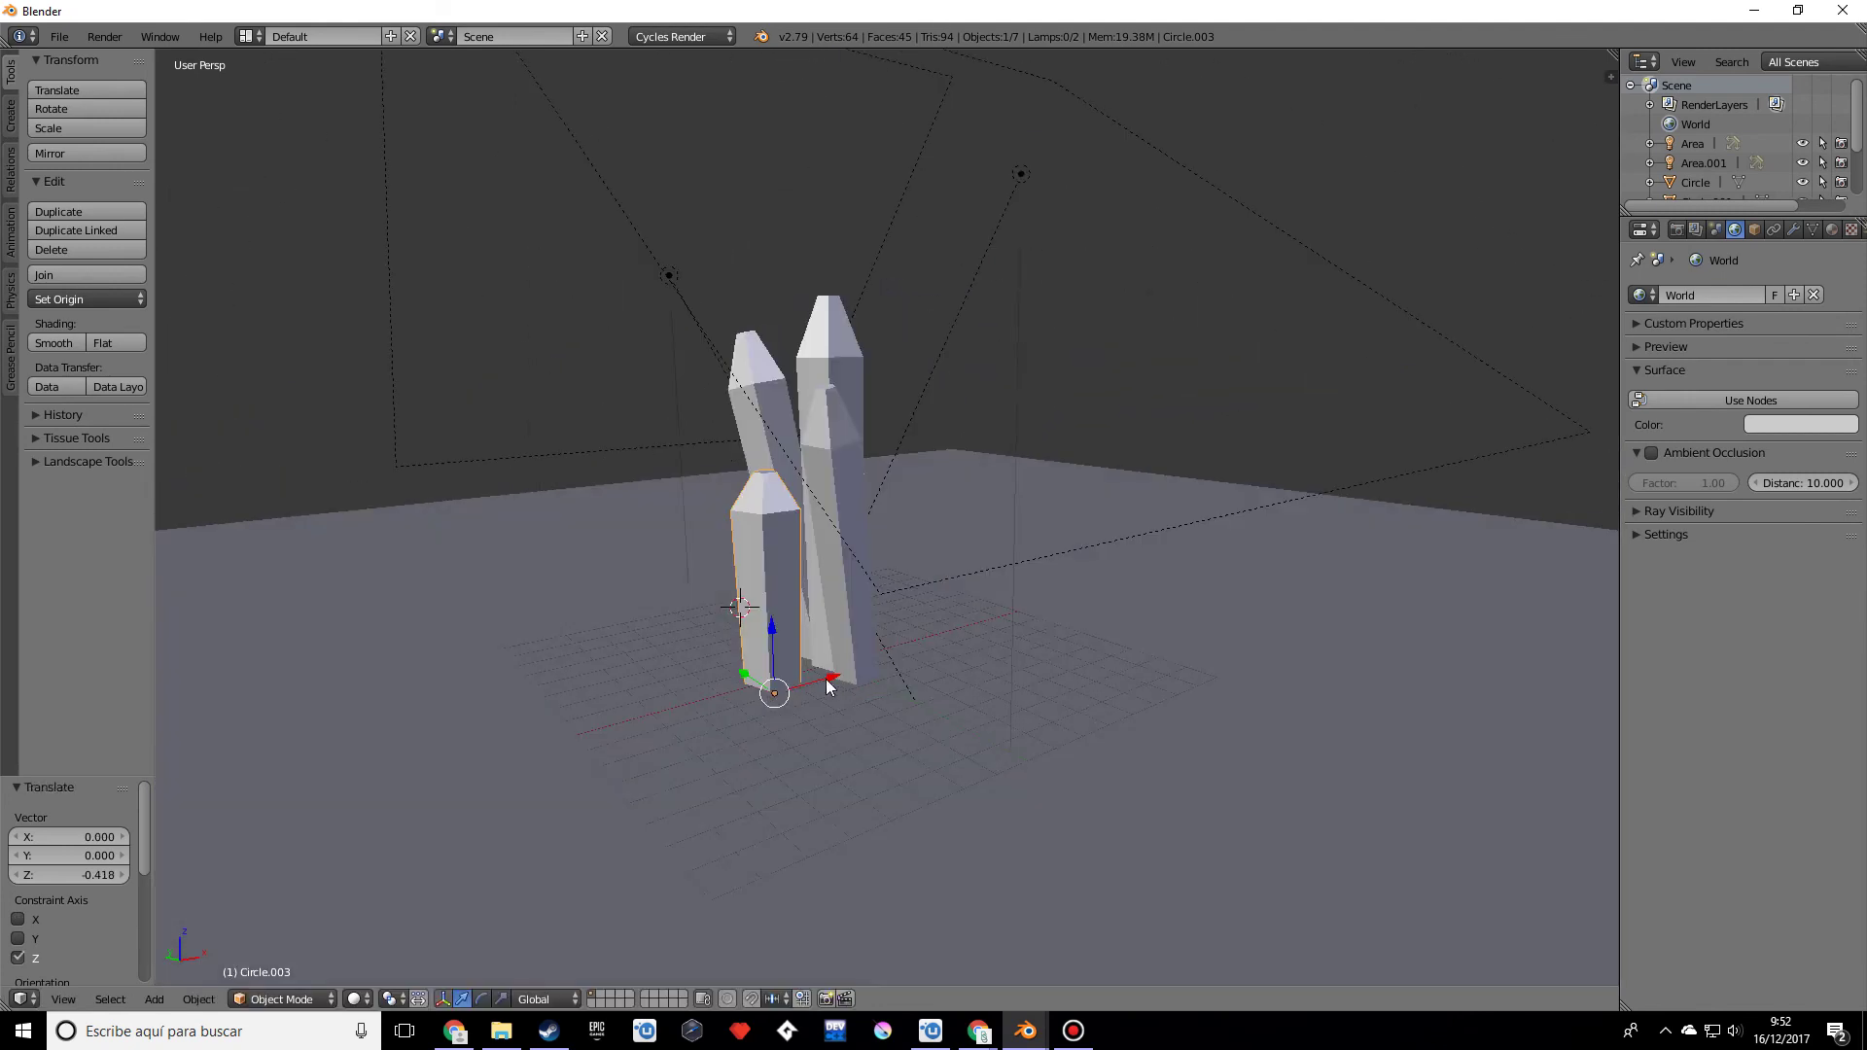
pyautogui.moveTo(825, 679); pyautogui.dragTo(872, 665)
pyautogui.press('r')
pyautogui.press('y')
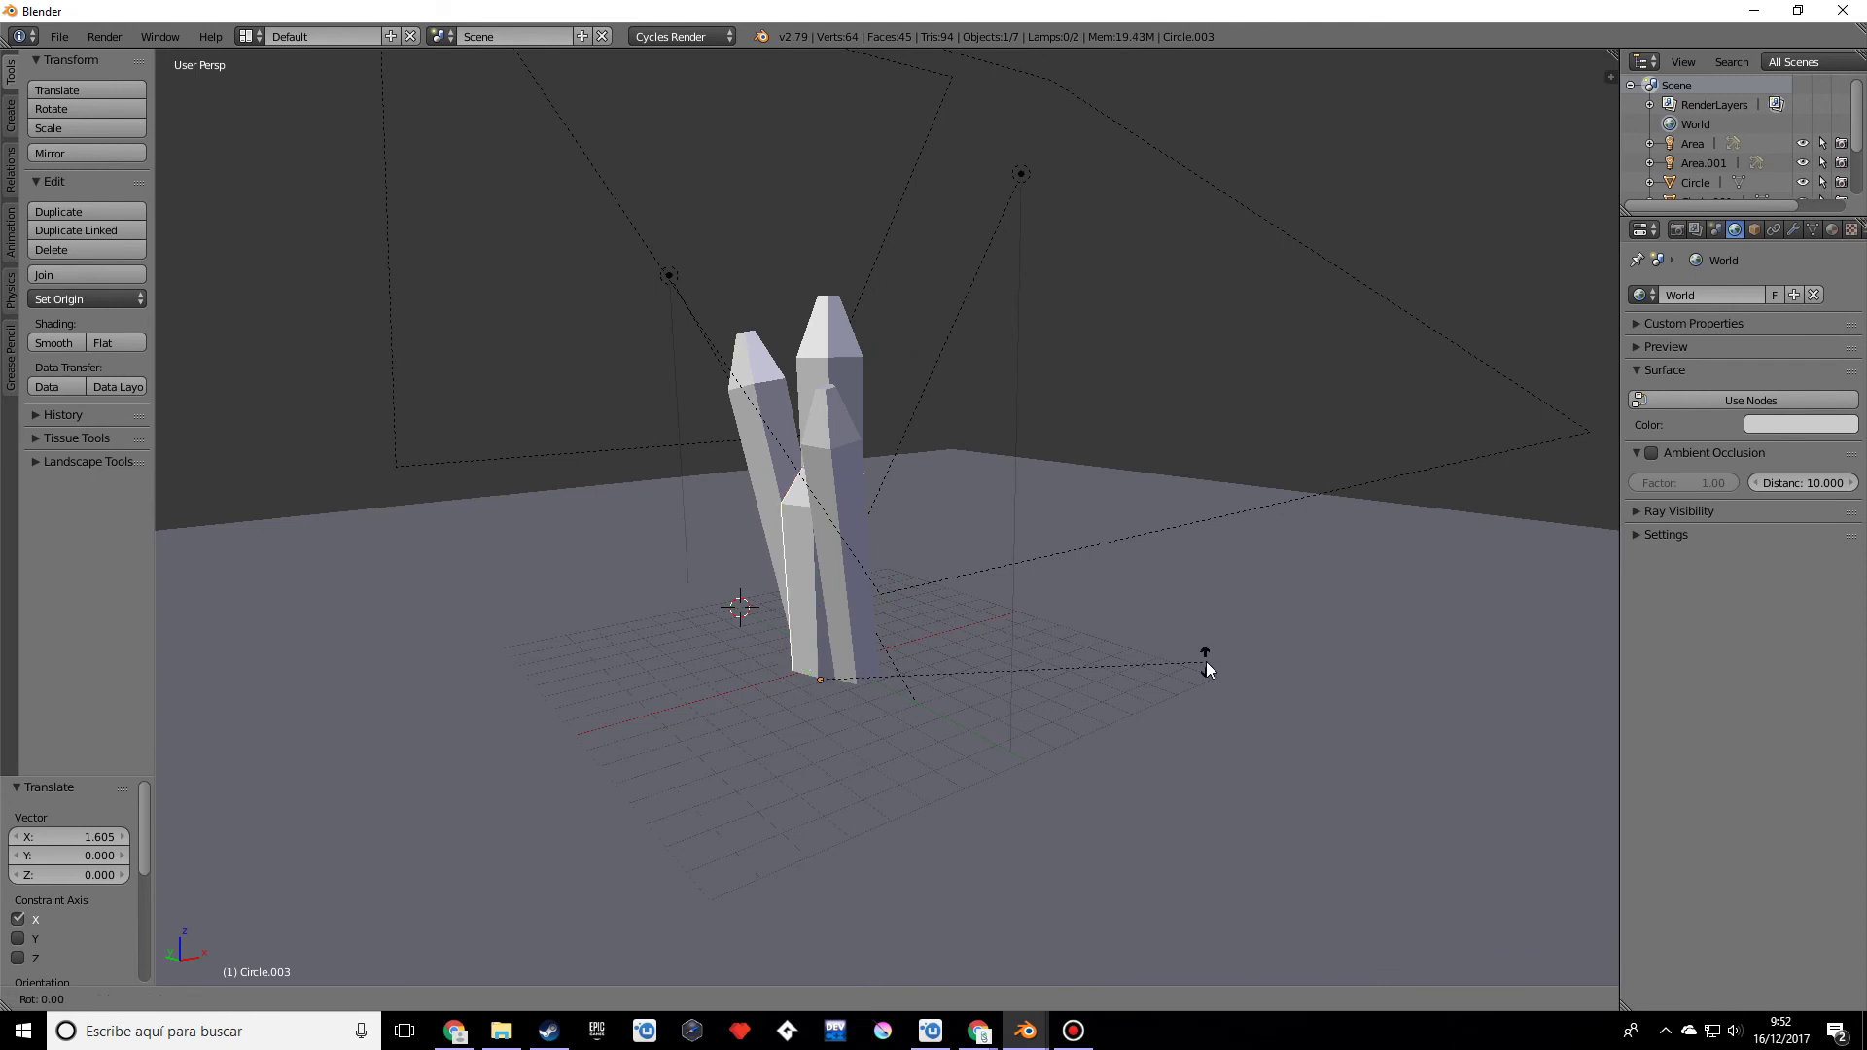
pyautogui.click(1070, 576)
pyautogui.moveTo(811, 605); pyautogui.dragTo(970, 629)
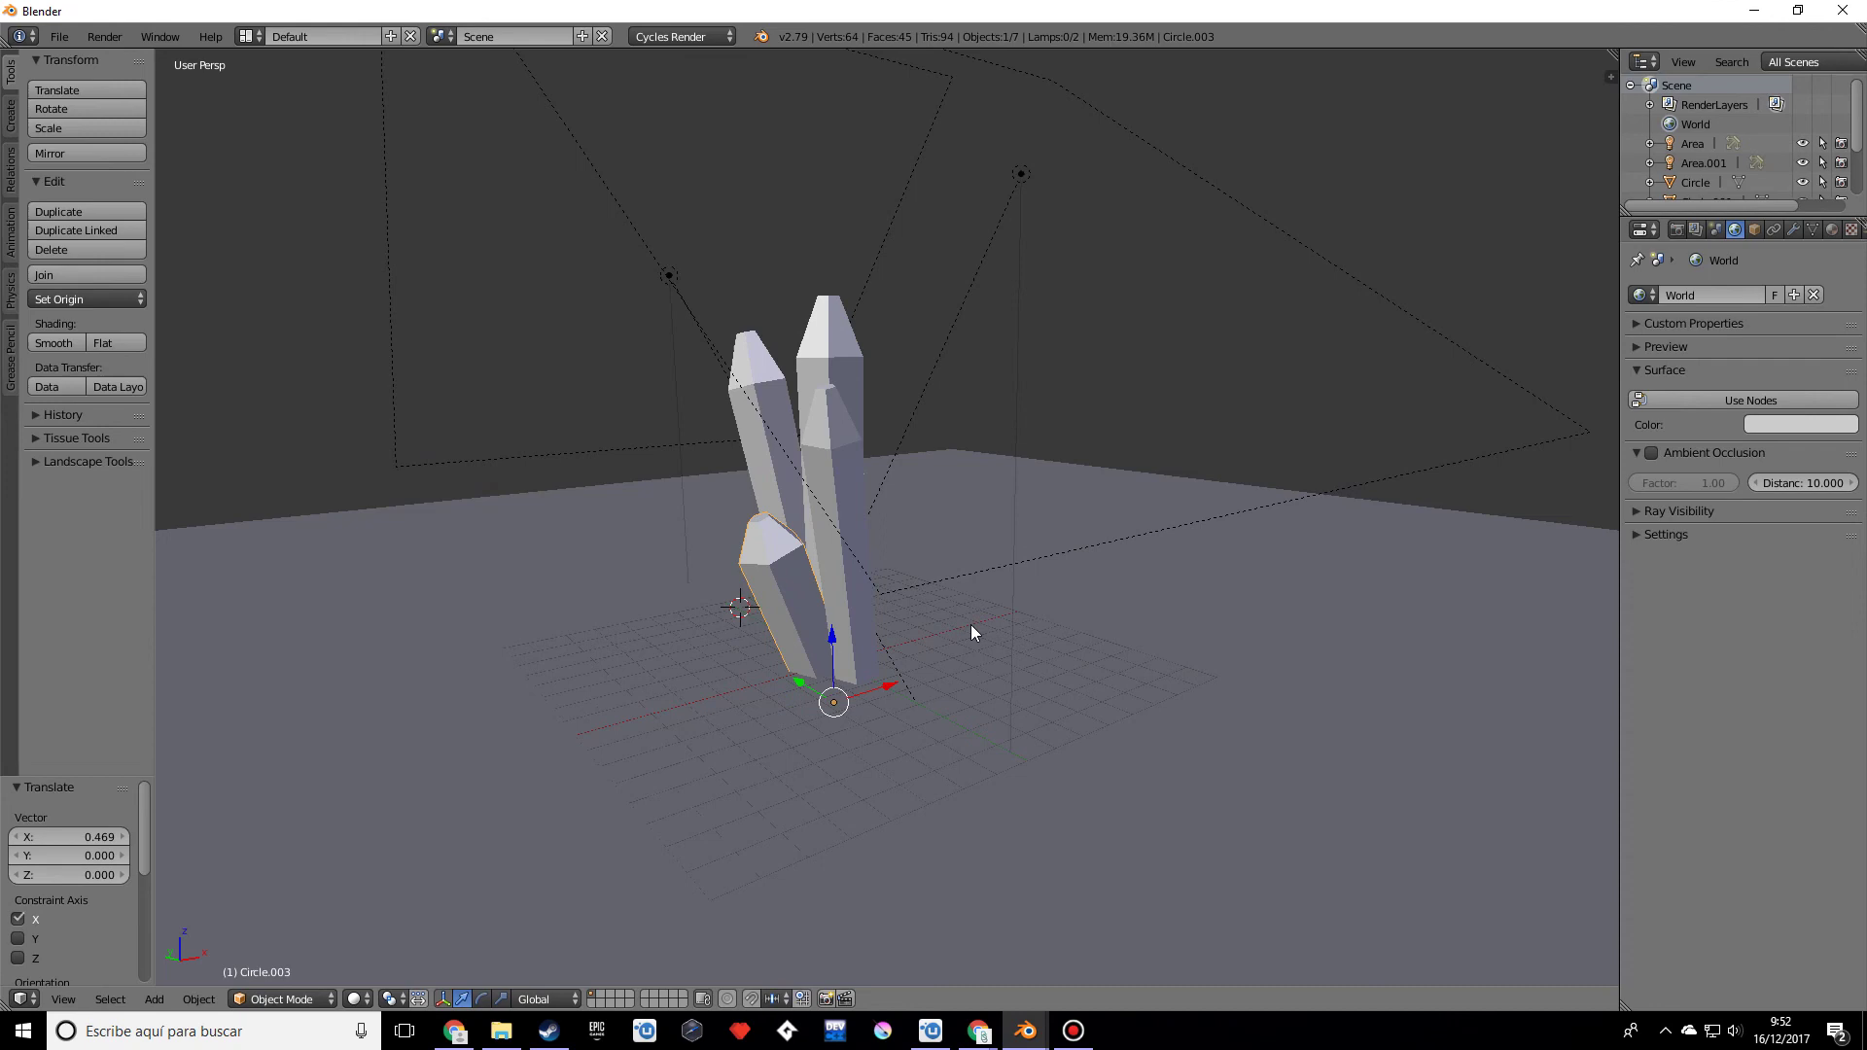
pyautogui.moveTo(970, 629)
pyautogui.mouseDown(button='middle')
pyautogui.moveTo(1121, 645)
pyautogui.moveTo(1106, 616)
pyautogui.moveTo(1125, 613)
pyautogui.moveTo(1463, 652)
pyautogui.moveTo(1059, 680)
pyautogui.moveTo(1163, 638)
pyautogui.moveTo(1001, 616)
pyautogui.mouseUp(button='middle')
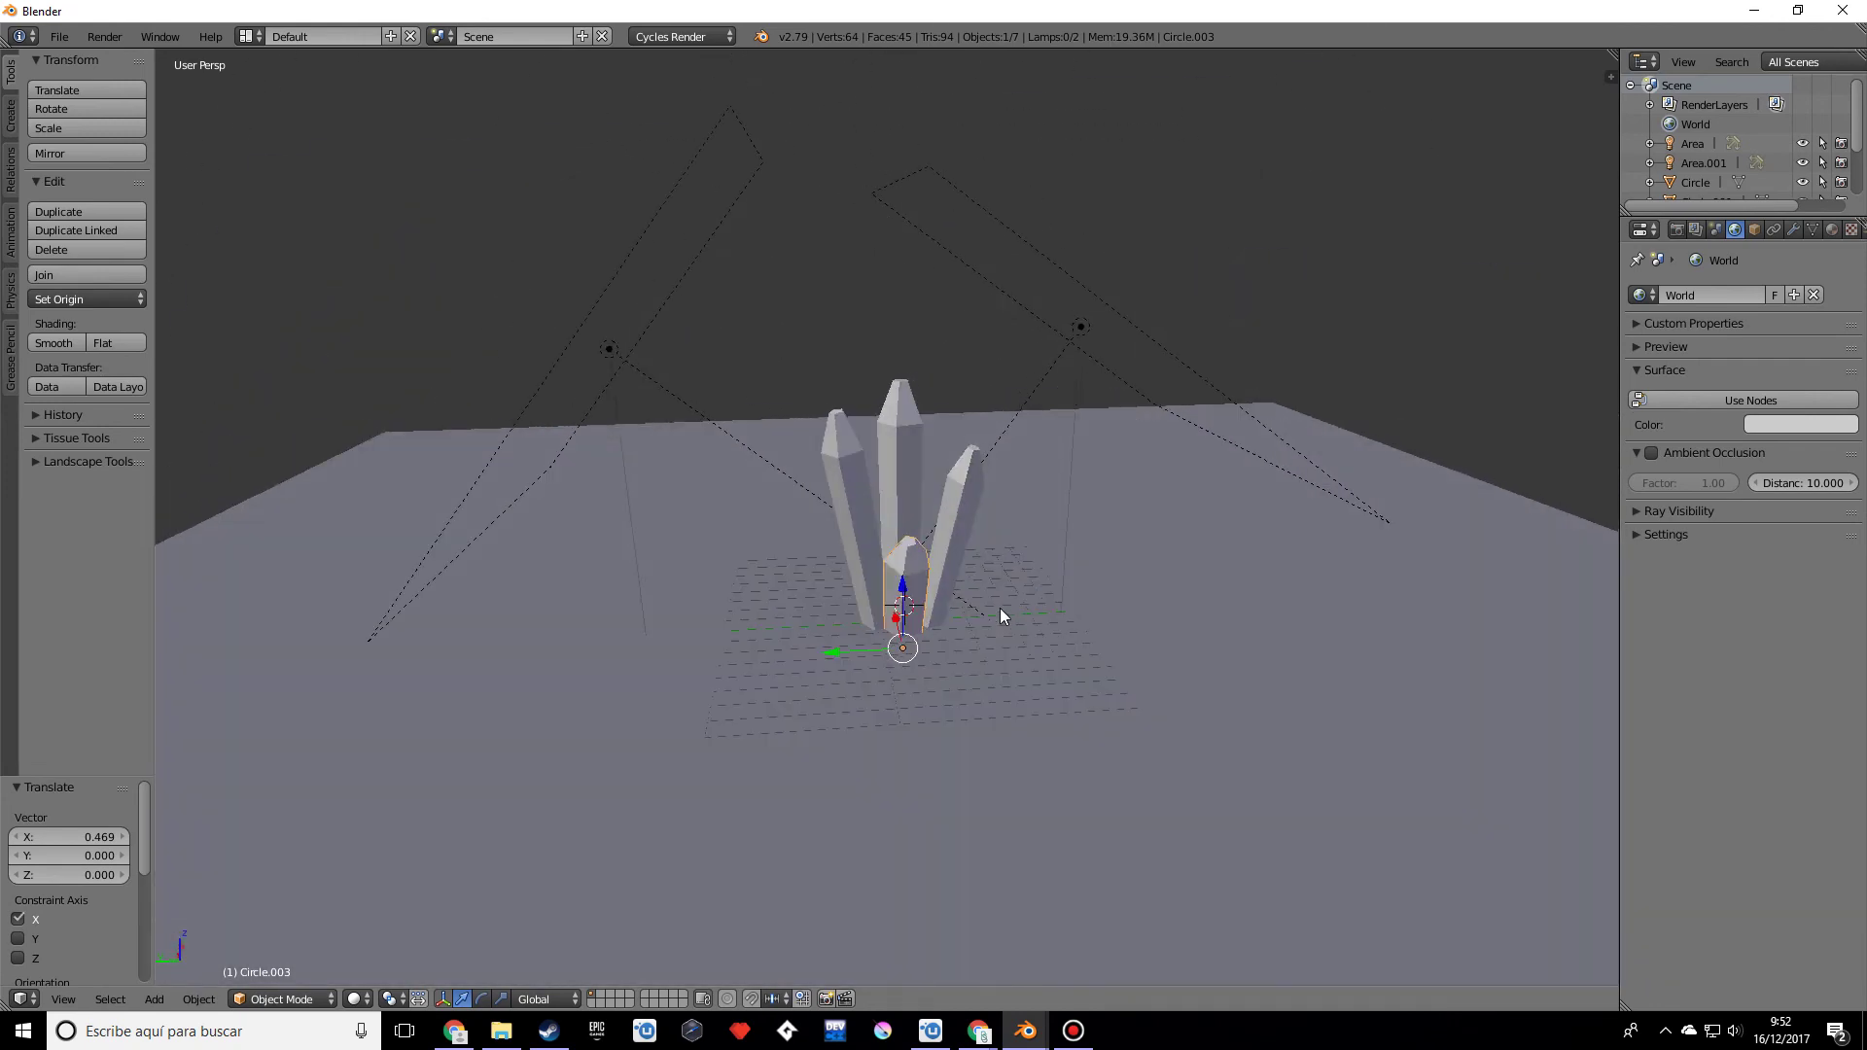
# Step: Duplicate the left crystal as Circle.004, shift it along Y, tilt it on X and lower it on Z
pyautogui.rightClick(868, 495)
pyautogui.moveTo(1076, 755); pyautogui.dragTo(1140, 506, button='middle')
pyautogui.hotkey('shift', 'd')
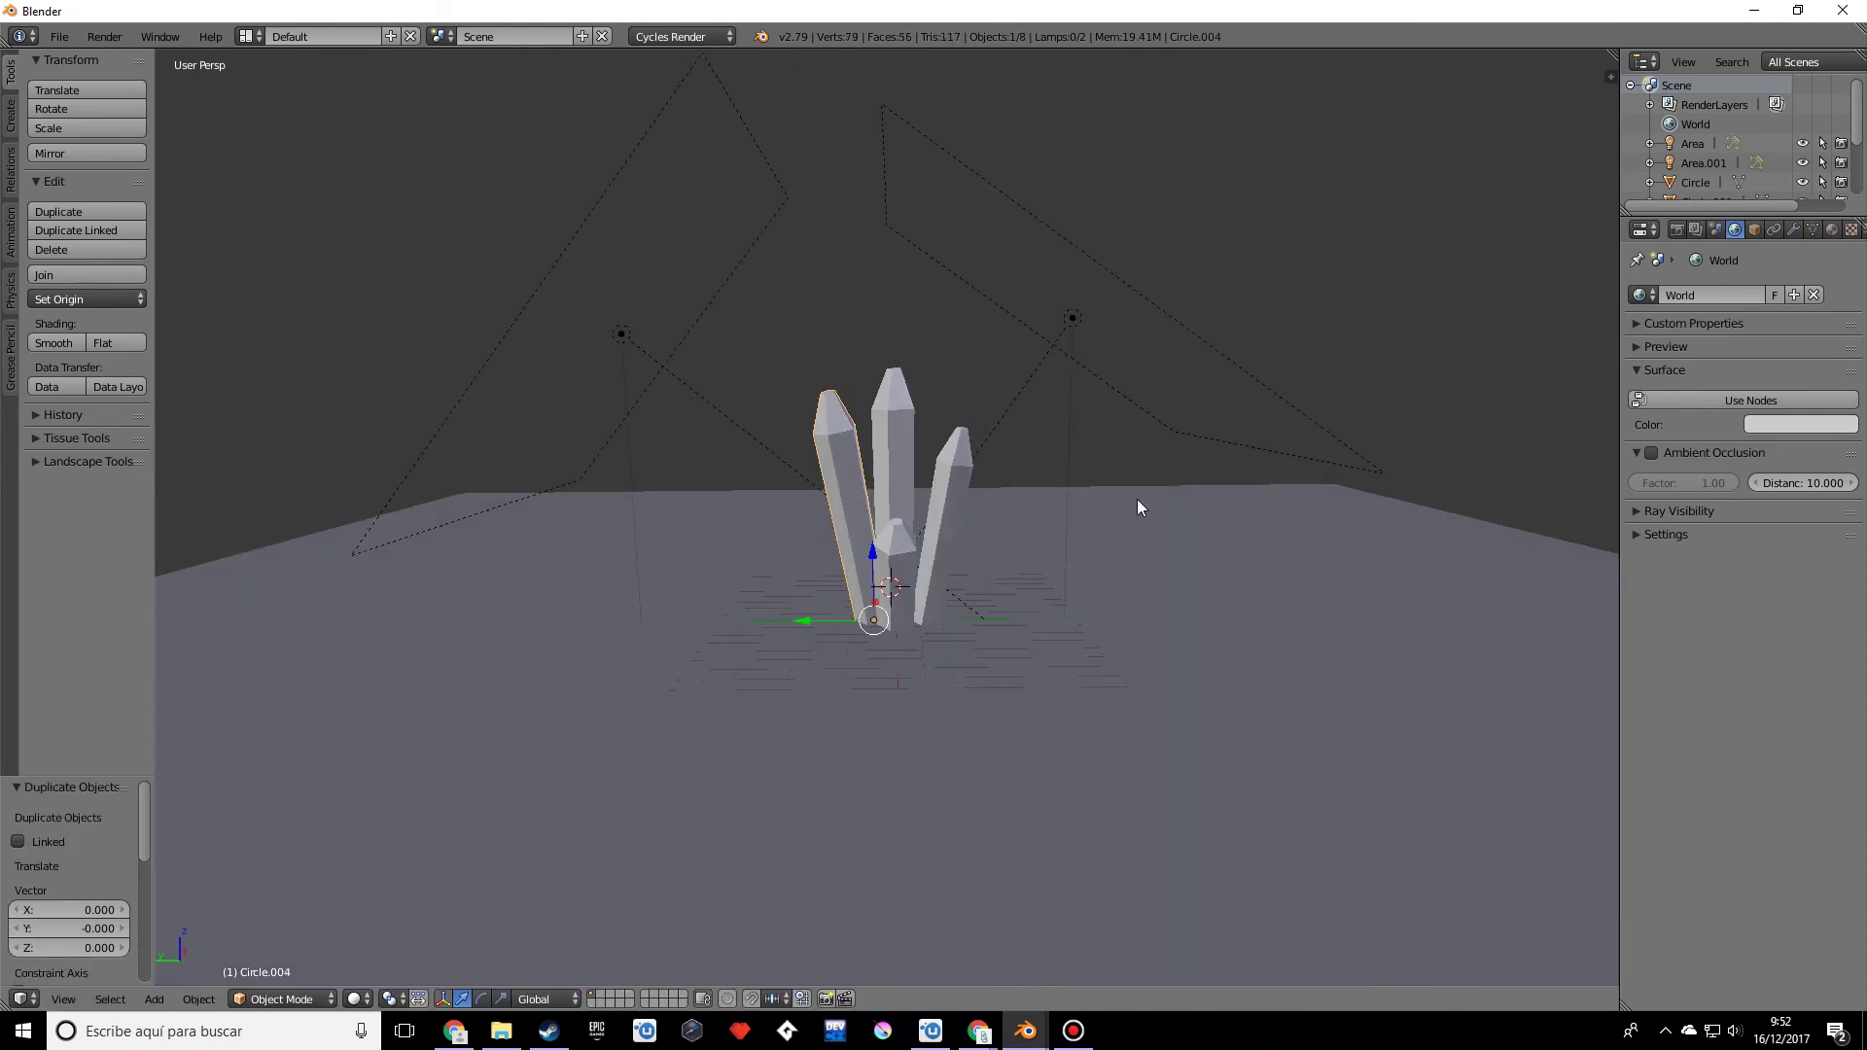
pyautogui.click(814, 613)
pyautogui.press('r')
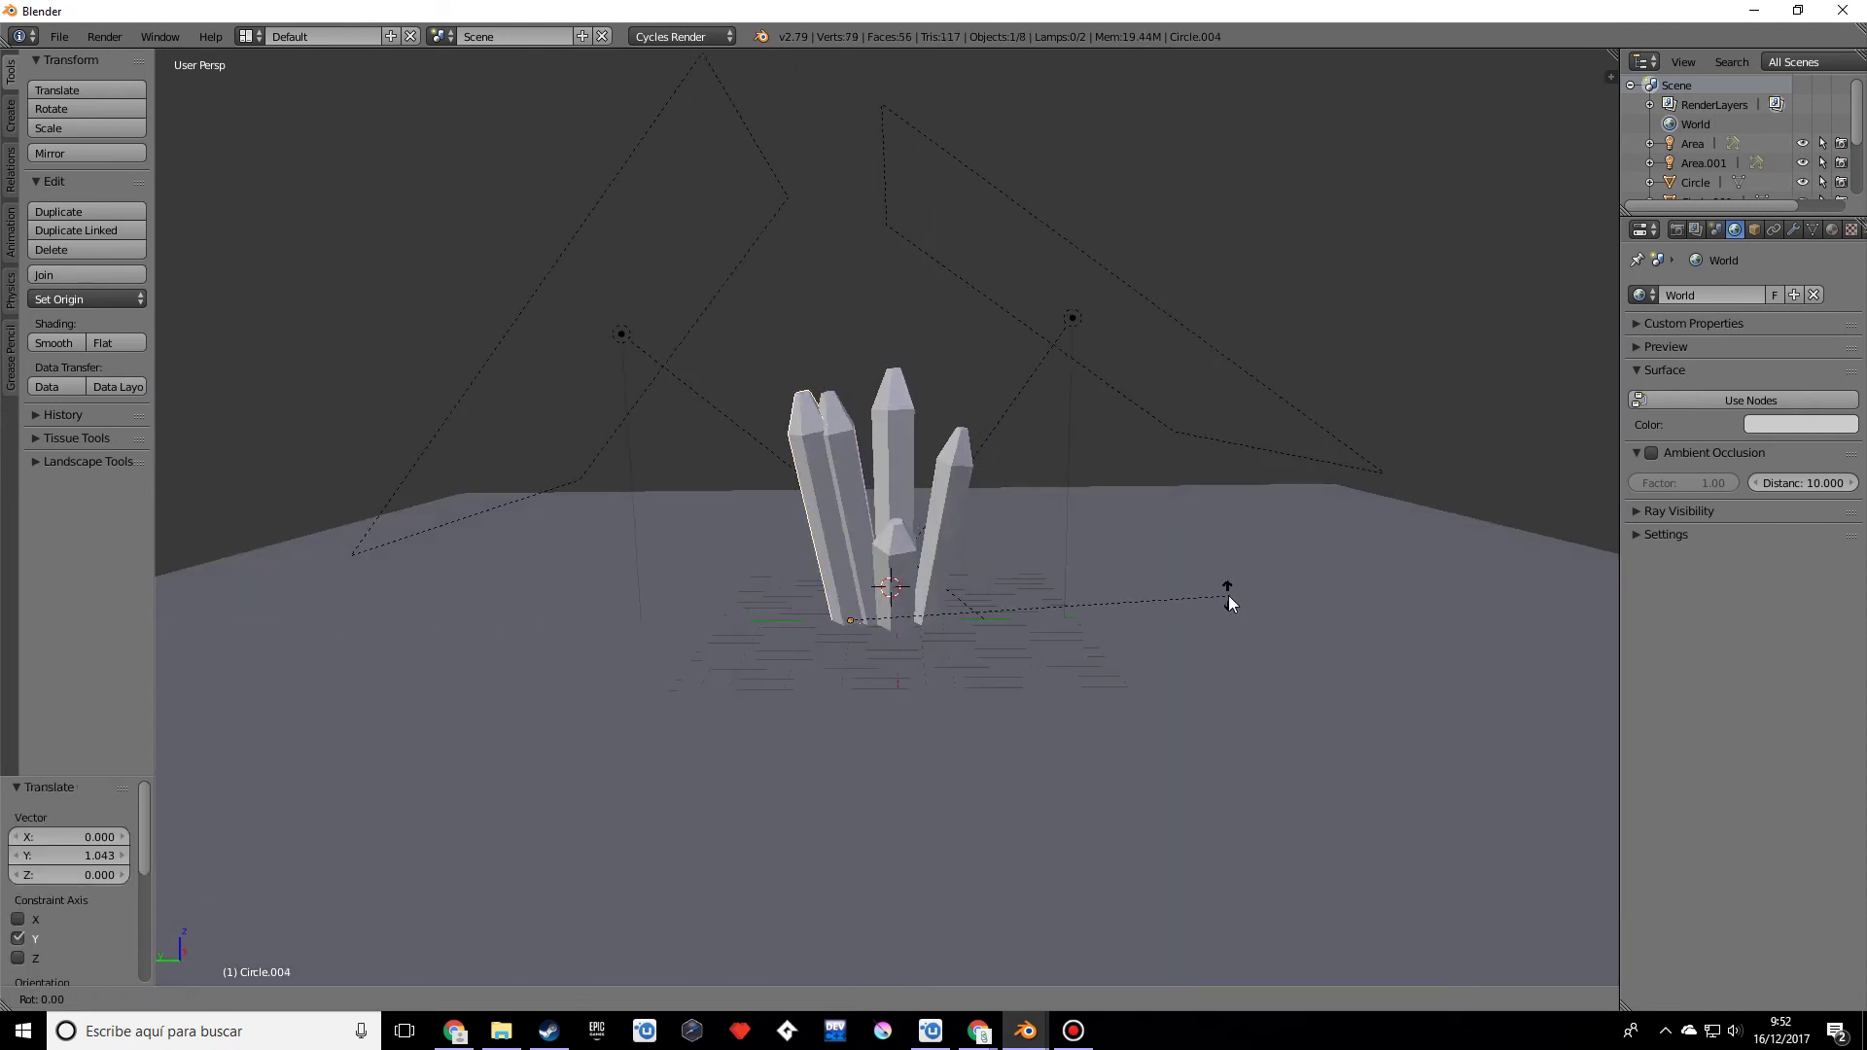
pyautogui.press('x')
pyautogui.click(1202, 544)
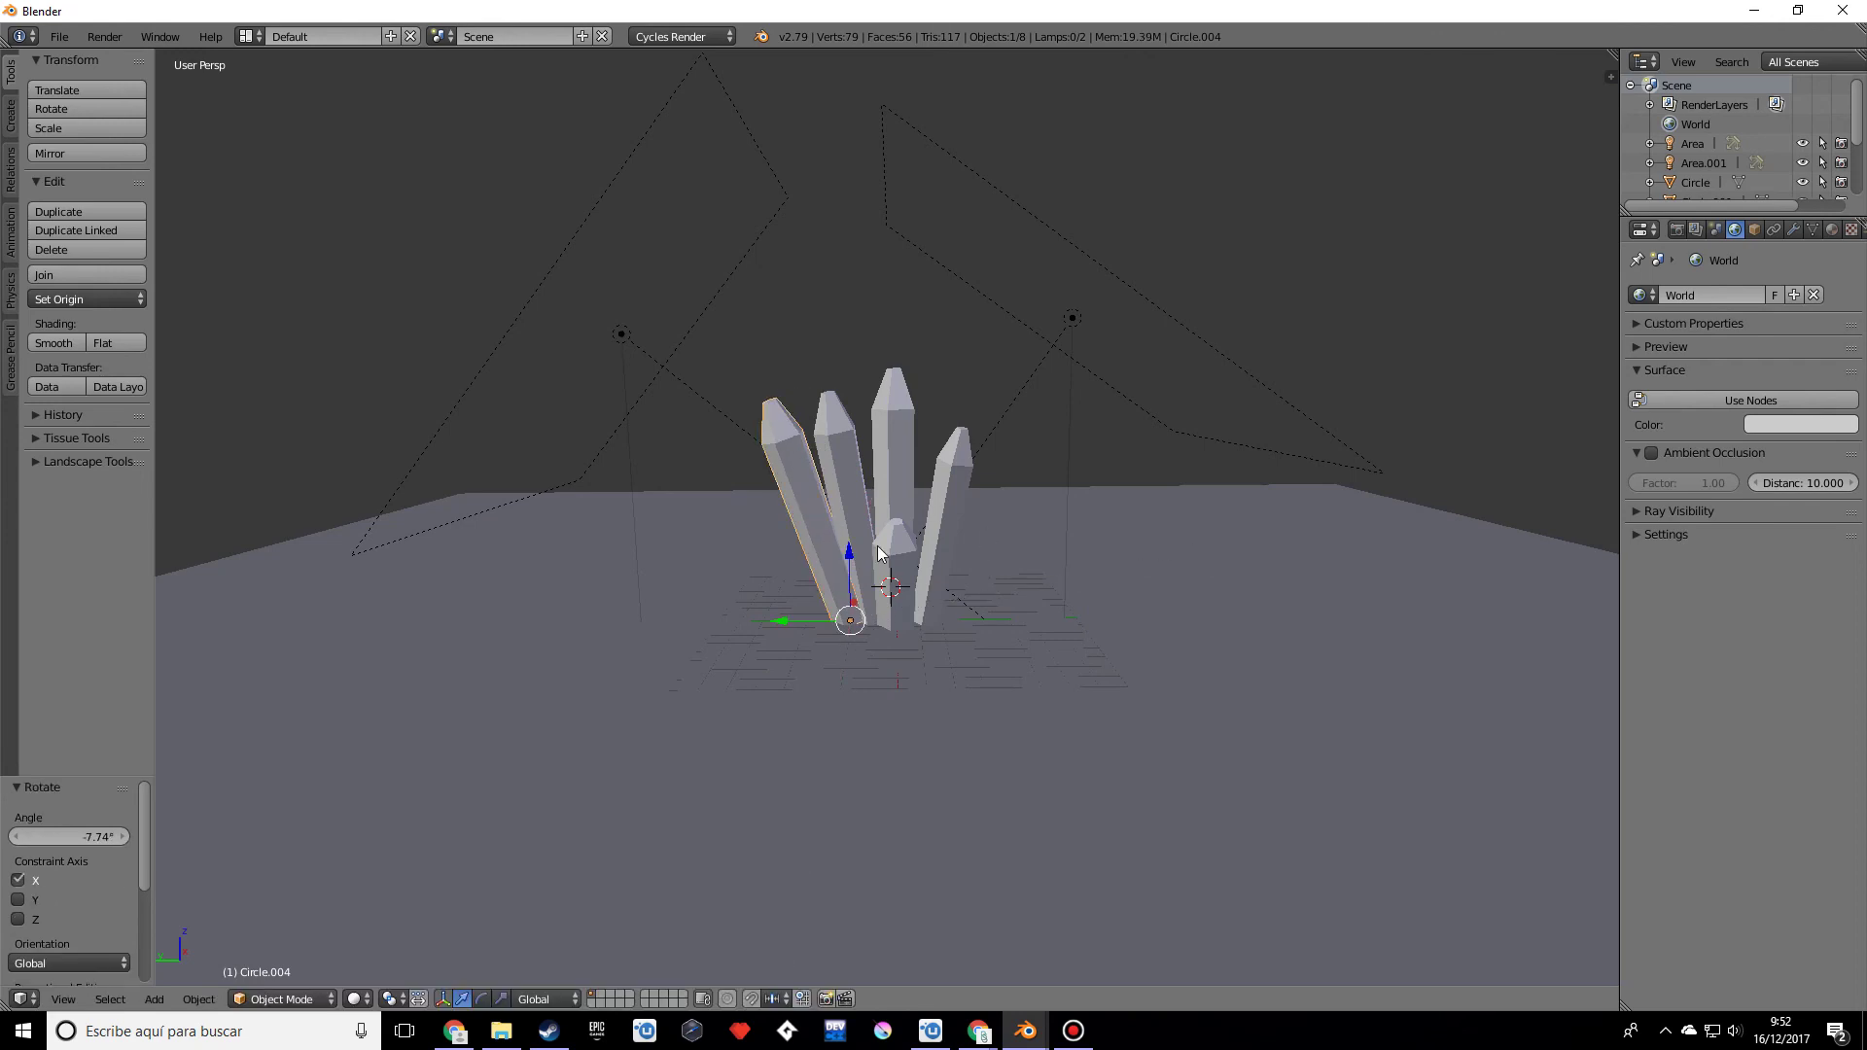
pyautogui.press('g')
pyautogui.press('z')
pyautogui.click(875, 611)
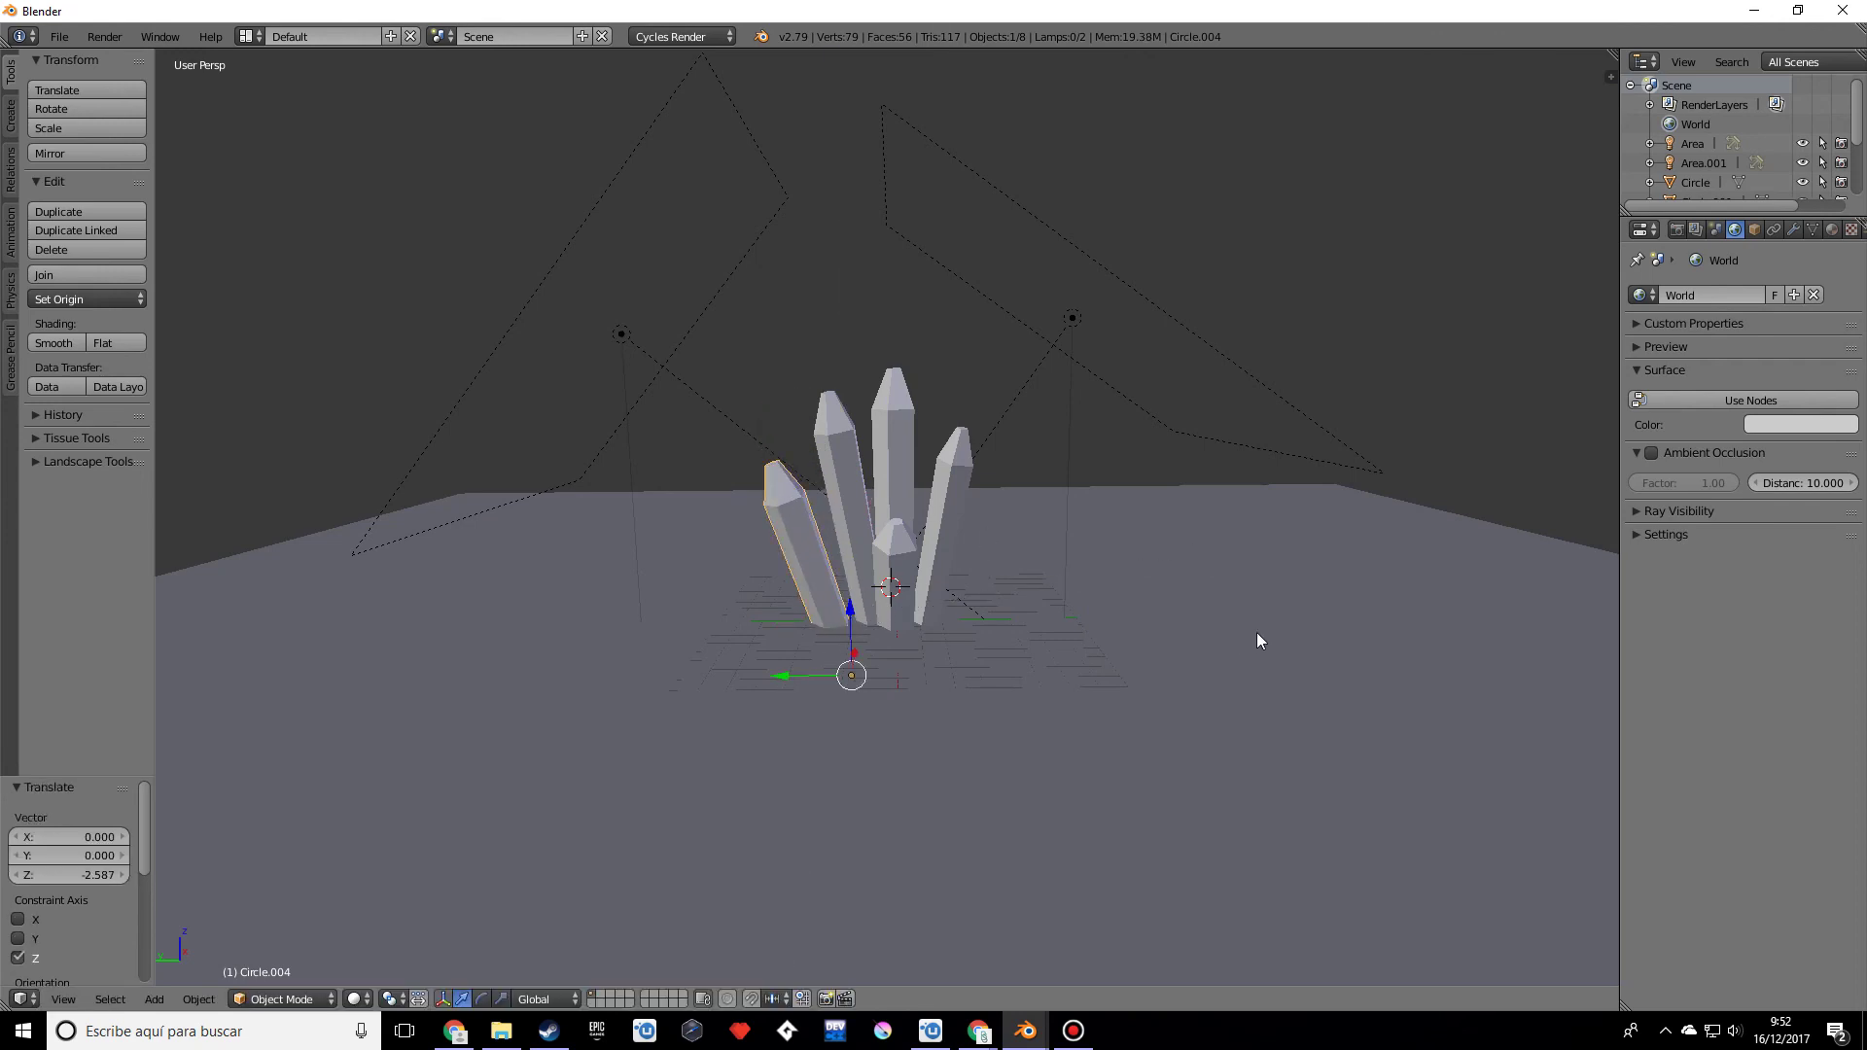
# Step: Tilt Circle.004 -29.7° on X so it leans out left, then shift it along Y
pyautogui.press('r')
pyautogui.press('y')
pyautogui.press('x')
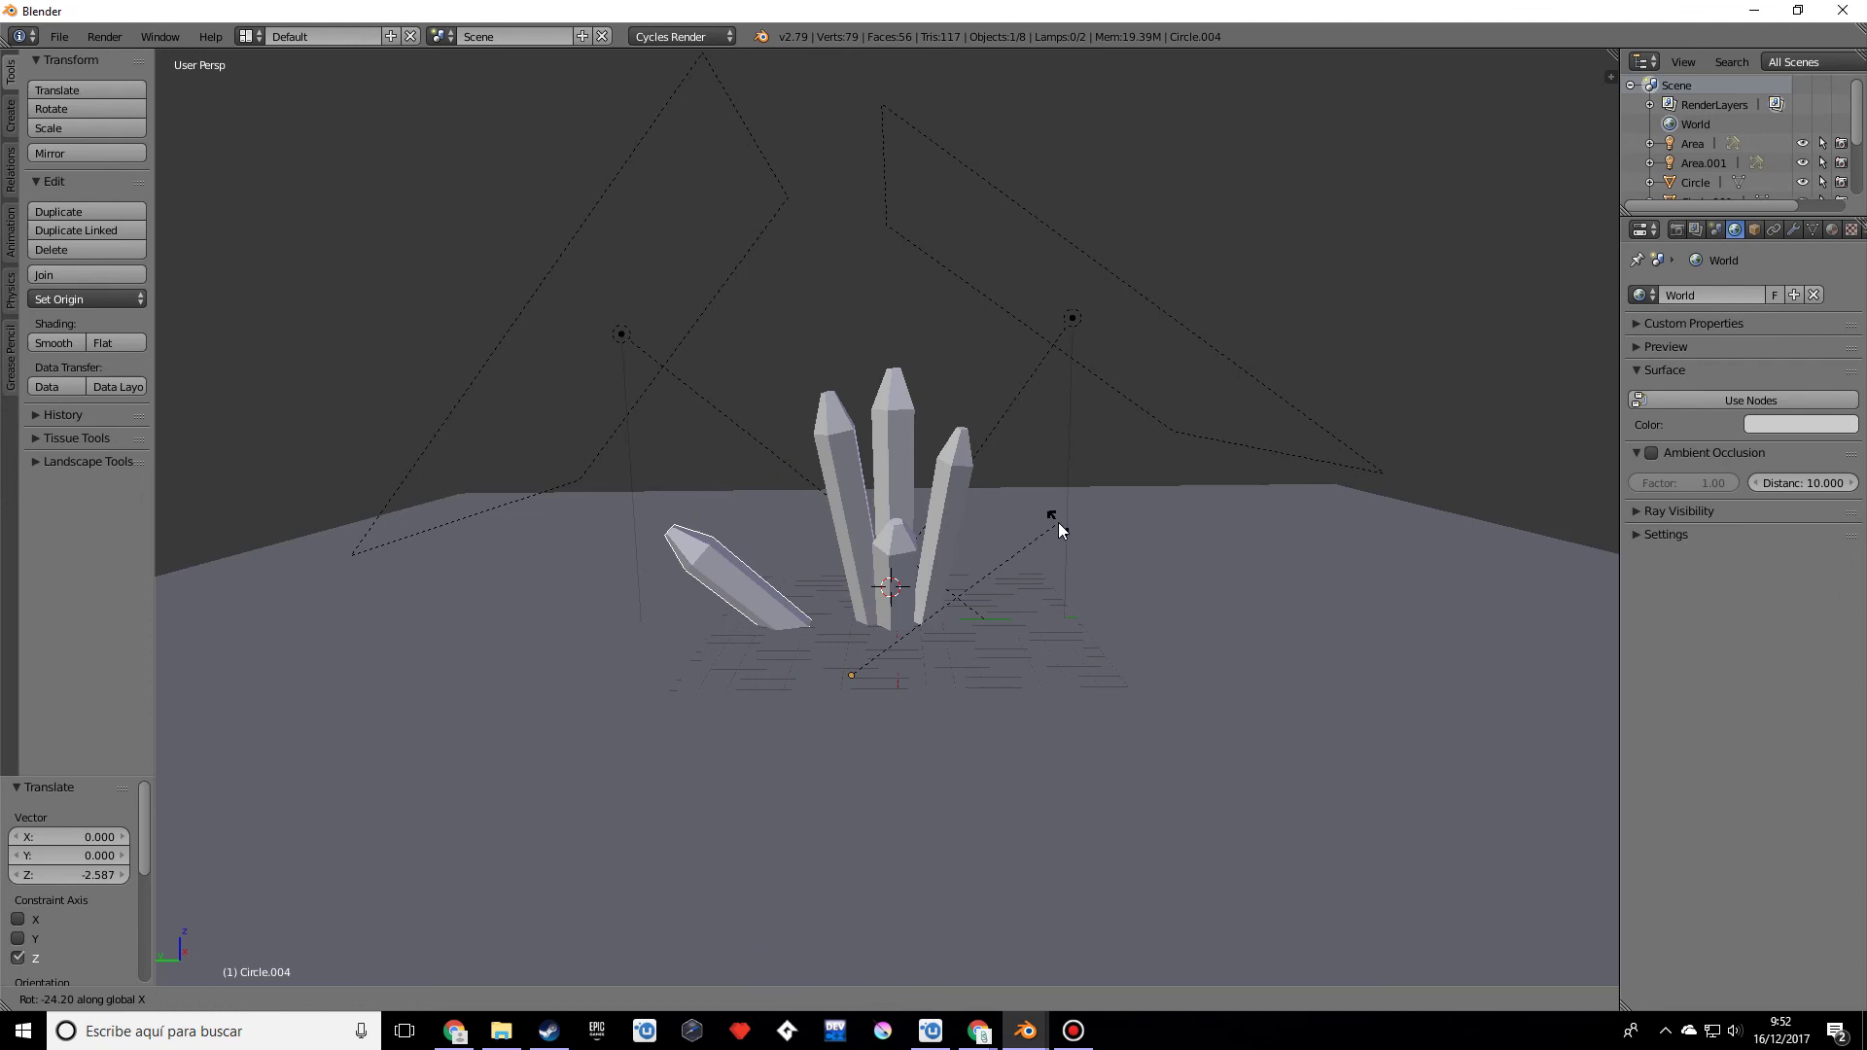
pyautogui.click(1040, 550)
pyautogui.press('g')
pyautogui.press('y')
pyautogui.click(800, 688)
# Step: Shrink Circle.004 to 0.672, raise it to the cluster base and enlarge it to 1.045
pyautogui.press('s')
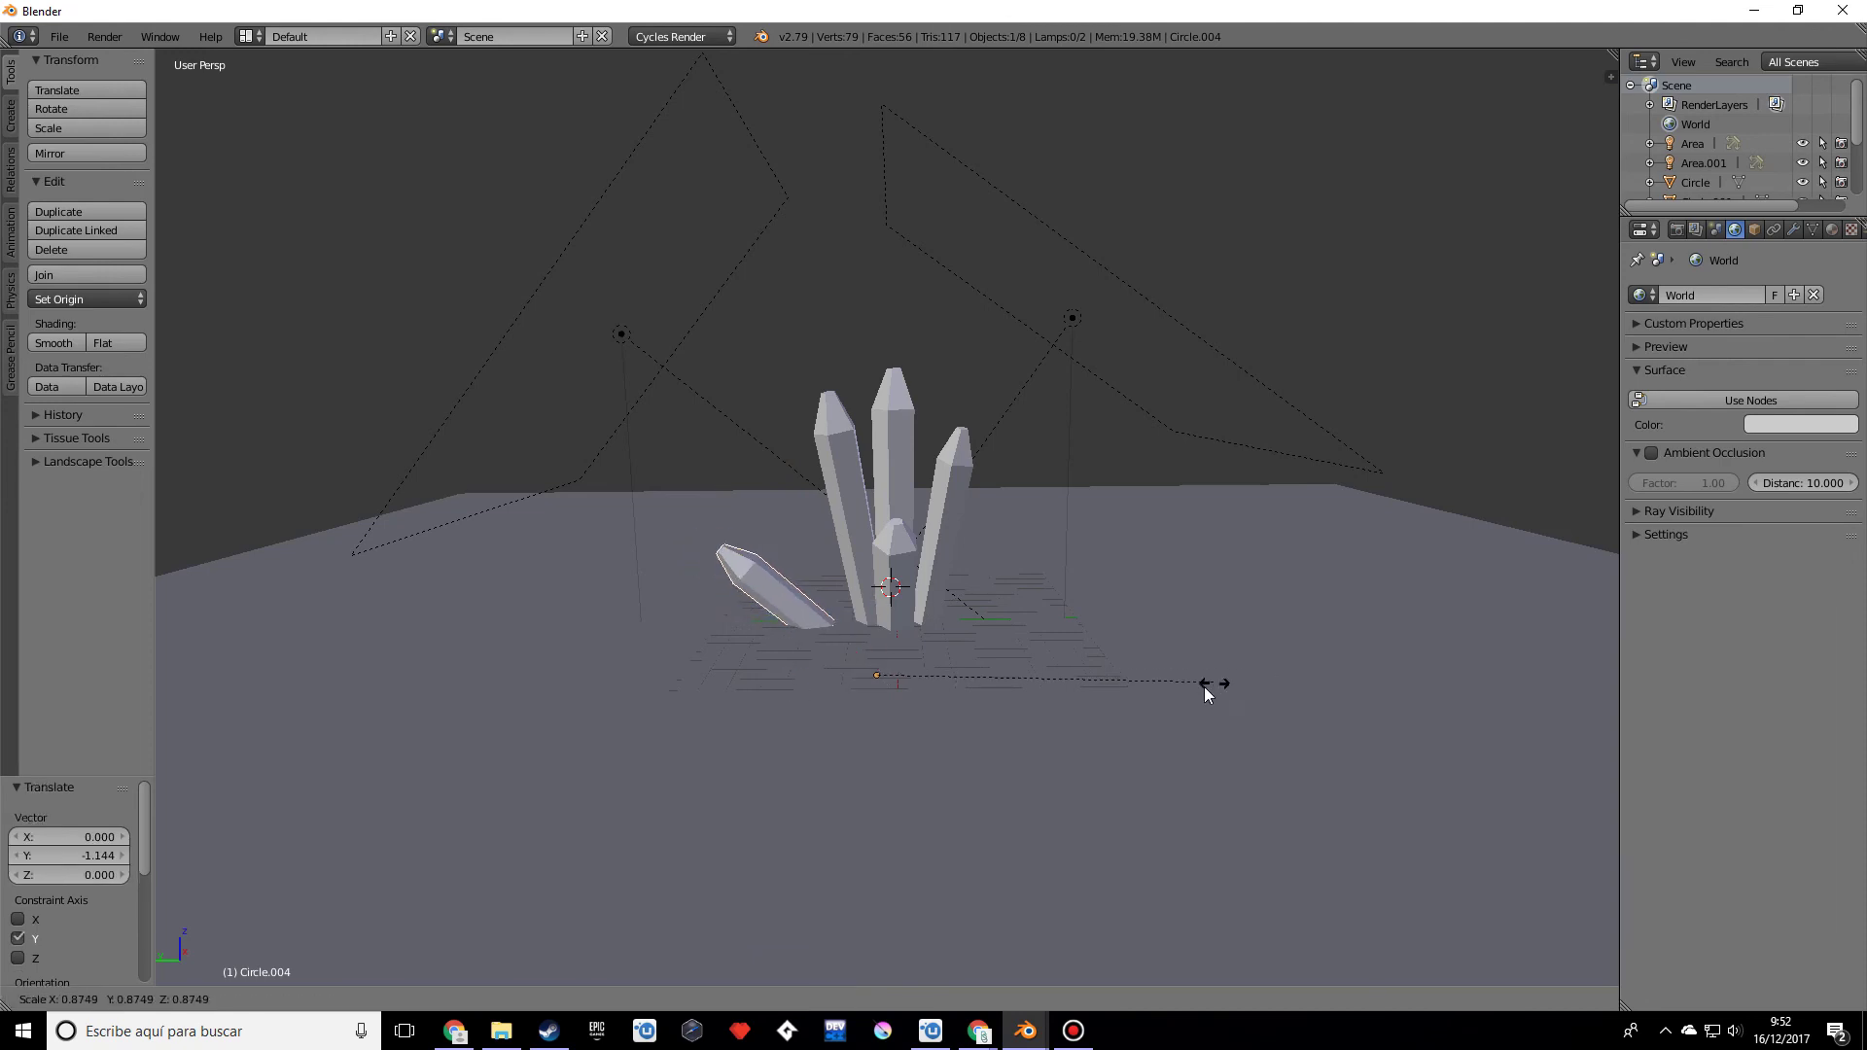
pyautogui.click(1136, 711)
pyautogui.press('g')
pyautogui.press('z')
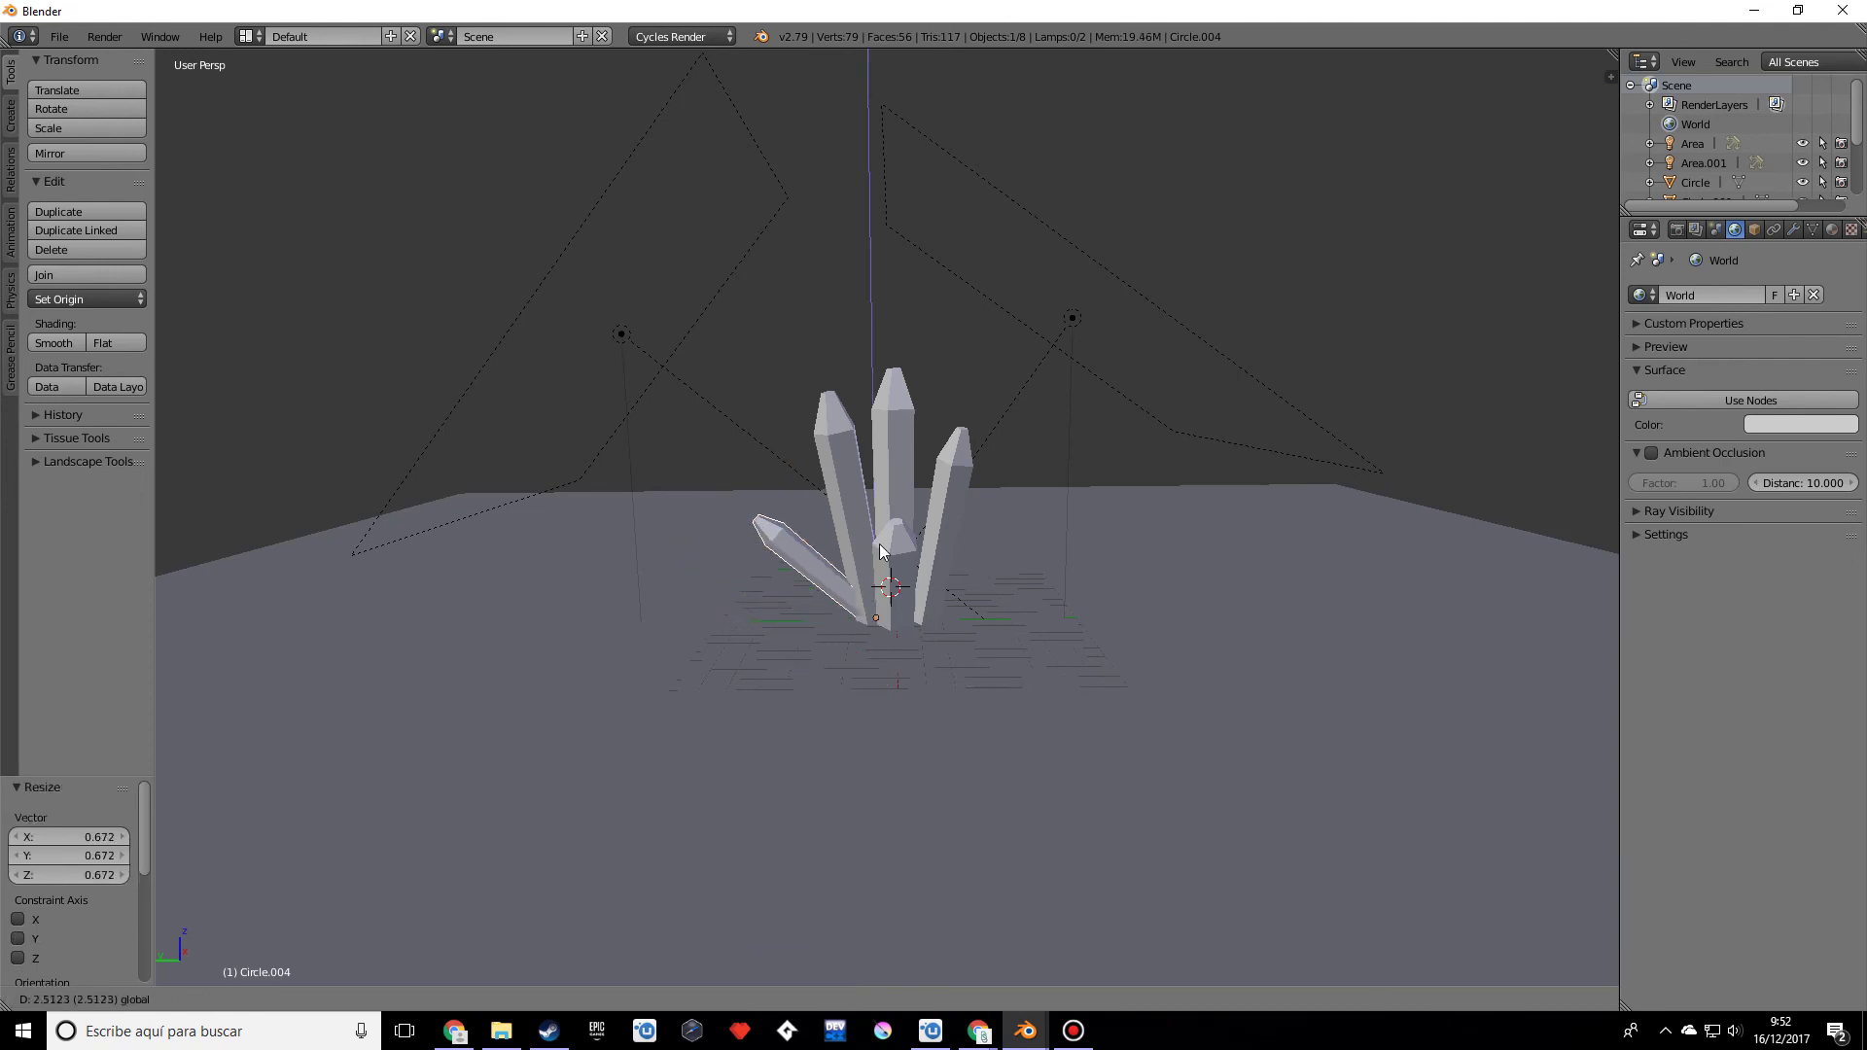
pyautogui.click(909, 583)
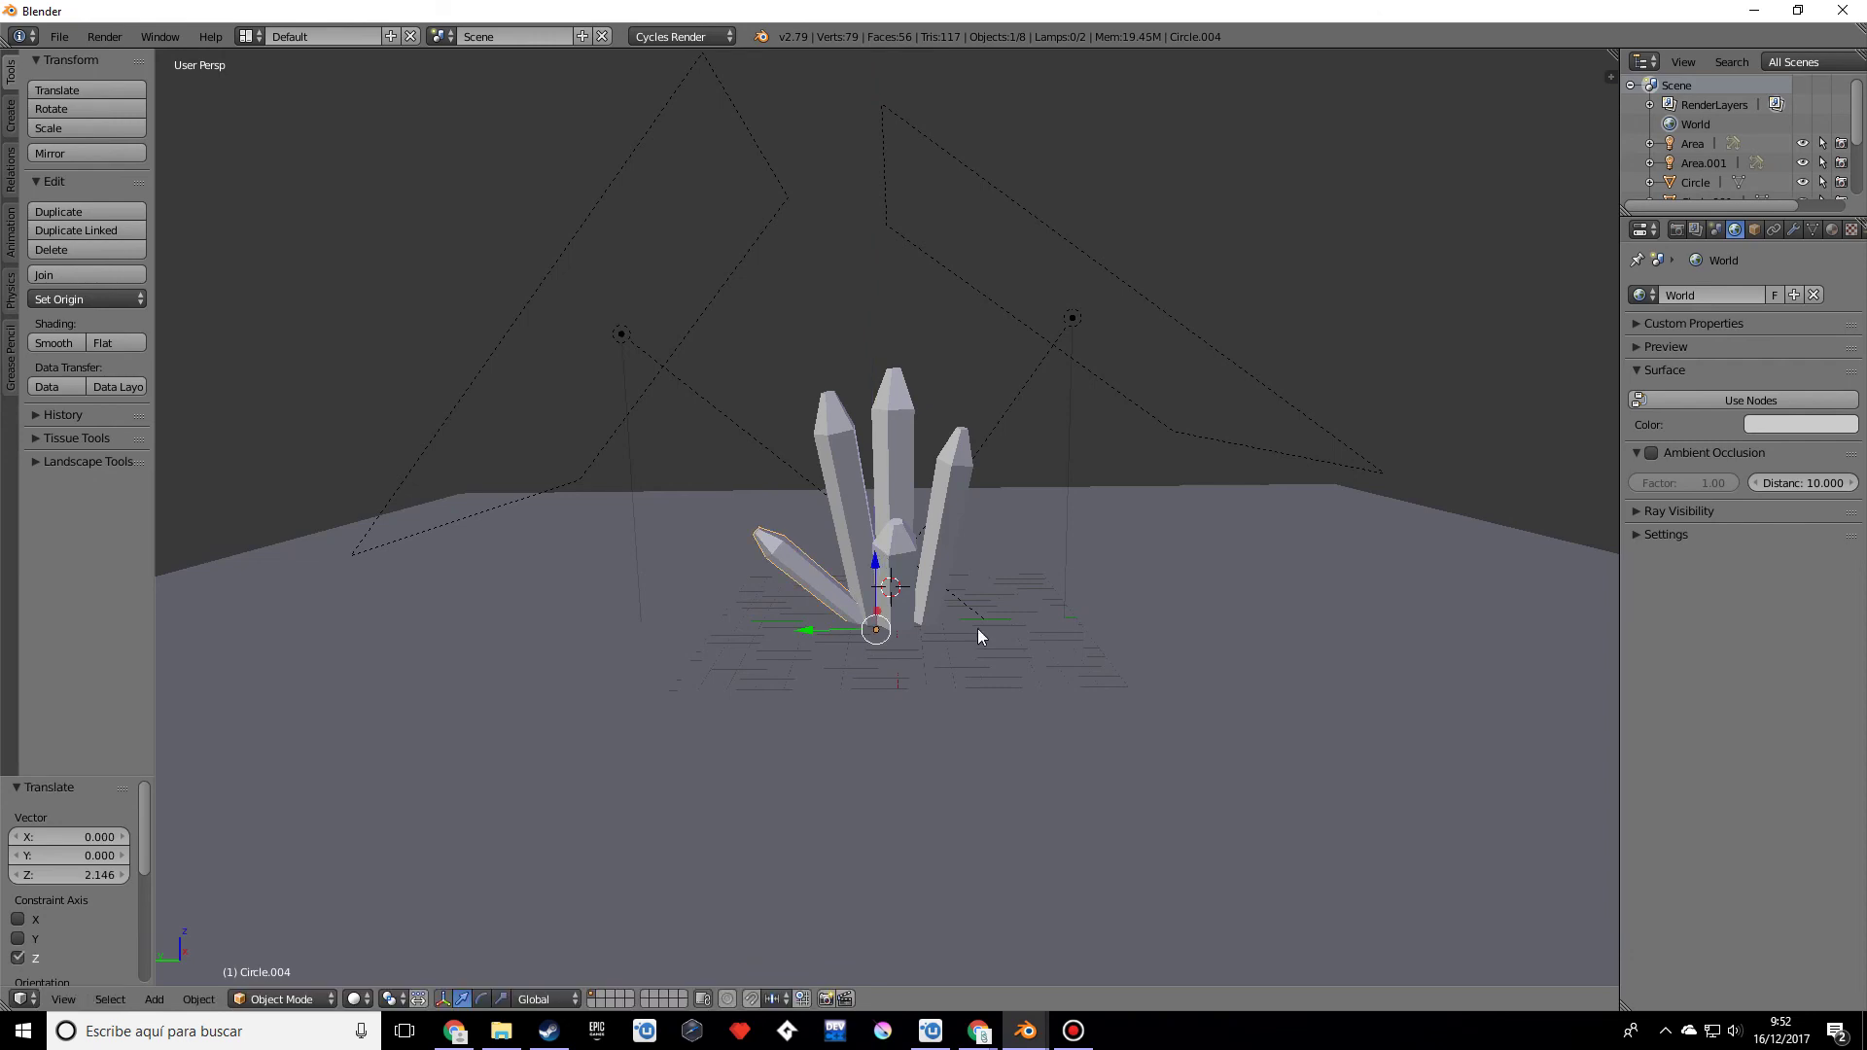
pyautogui.press('s')
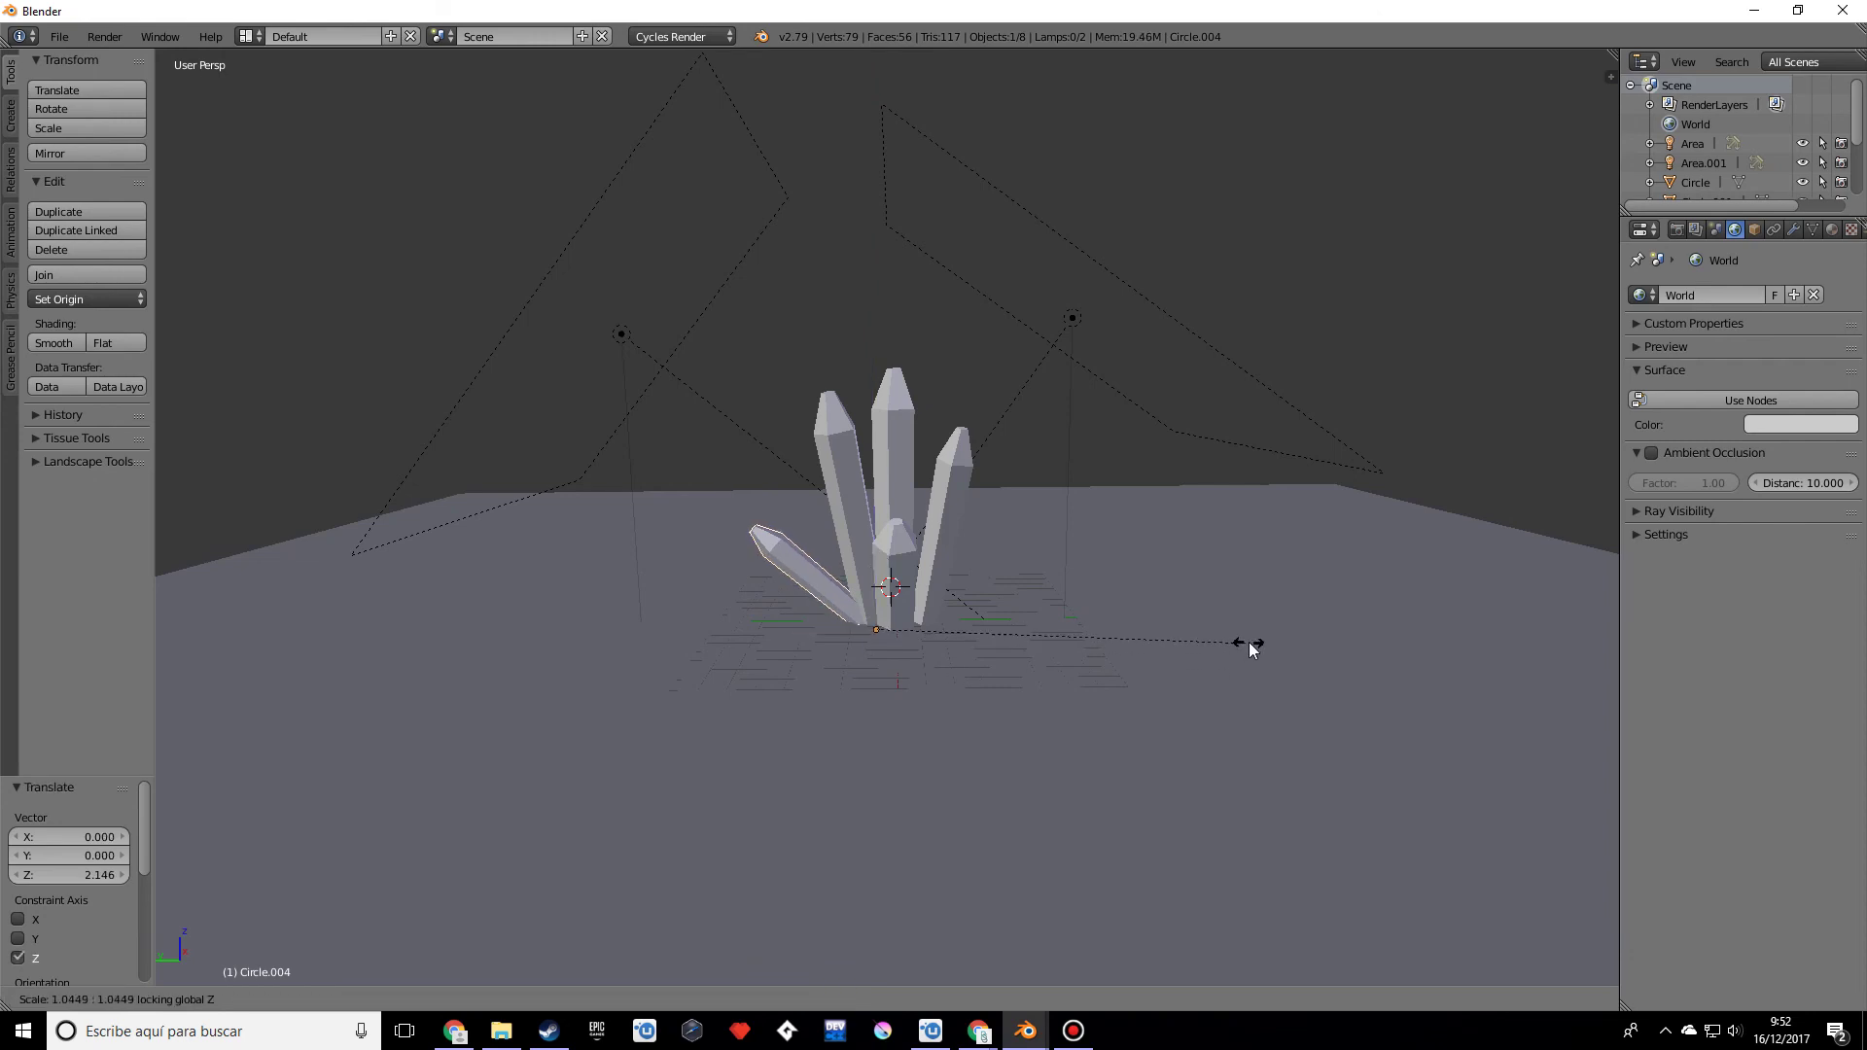
pyautogui.click(1245, 646)
# Step: With Normal transform orientation, thicken the tilted crystal to 1.626 while keeping its length
pyautogui.click(526, 1001)
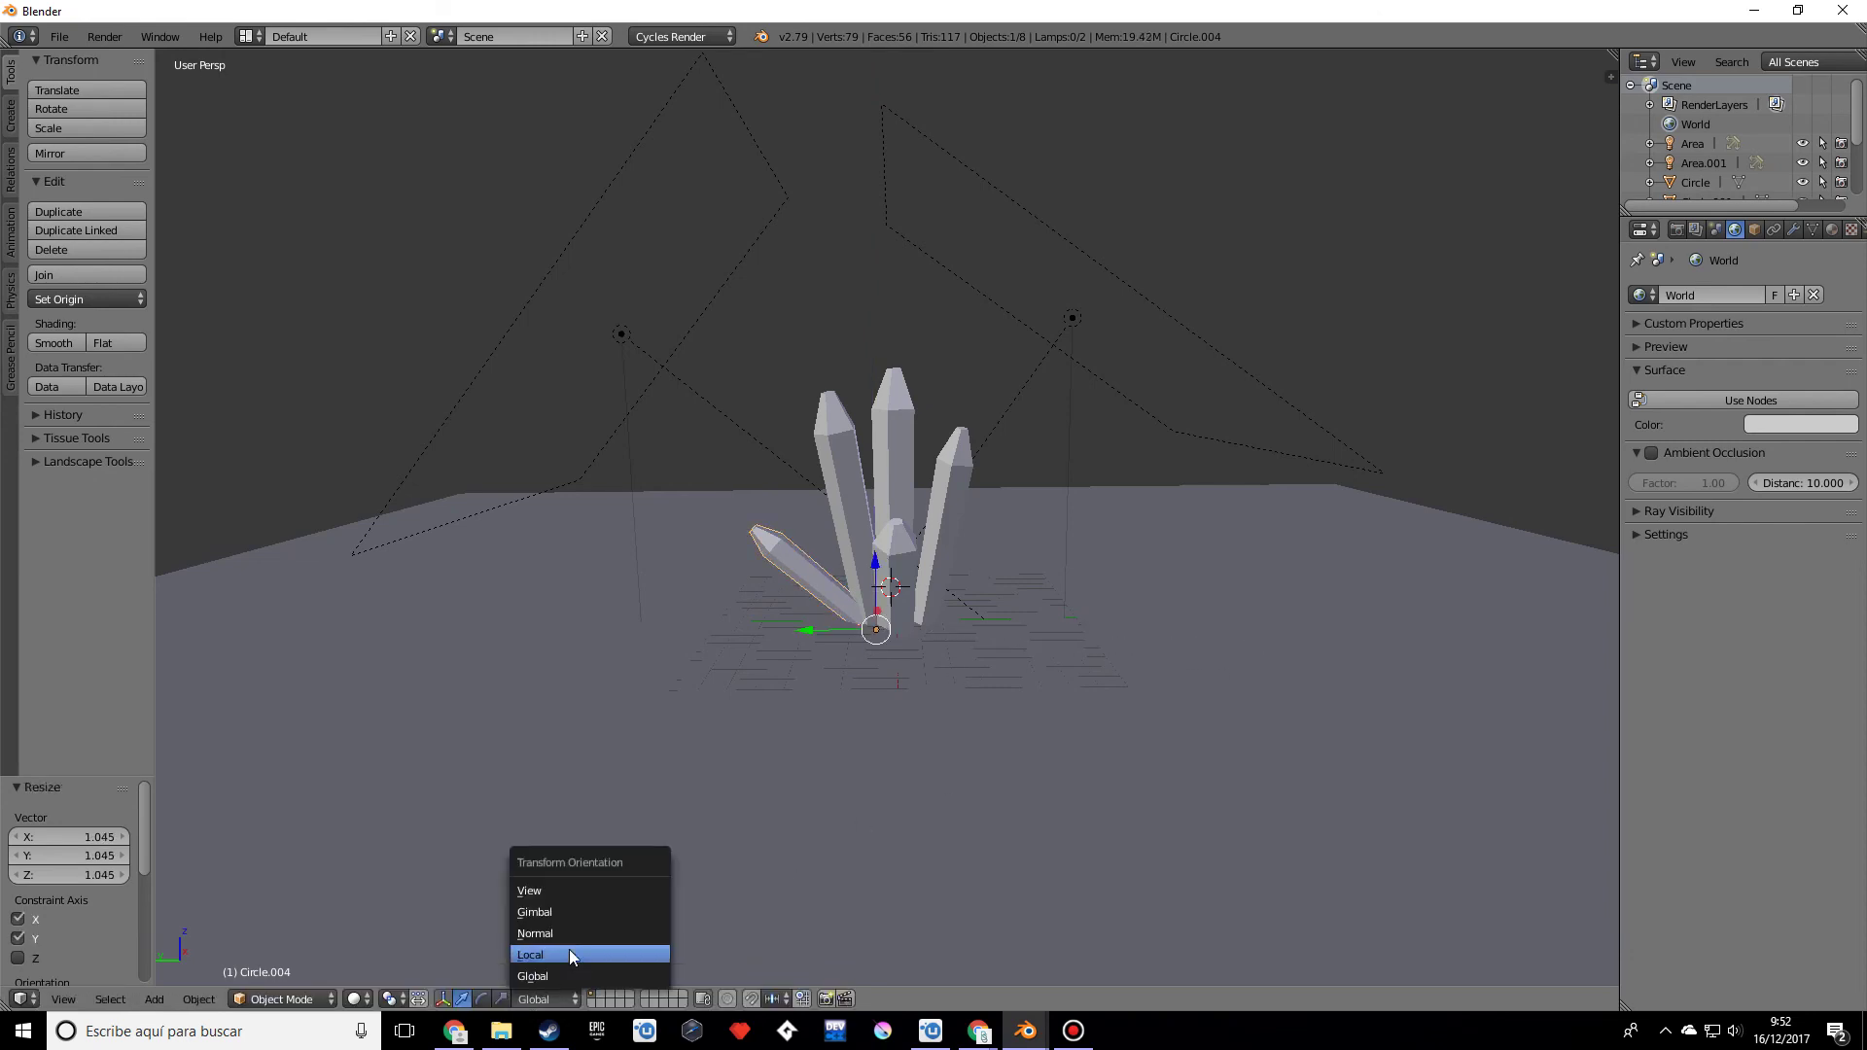
pyautogui.click(558, 936)
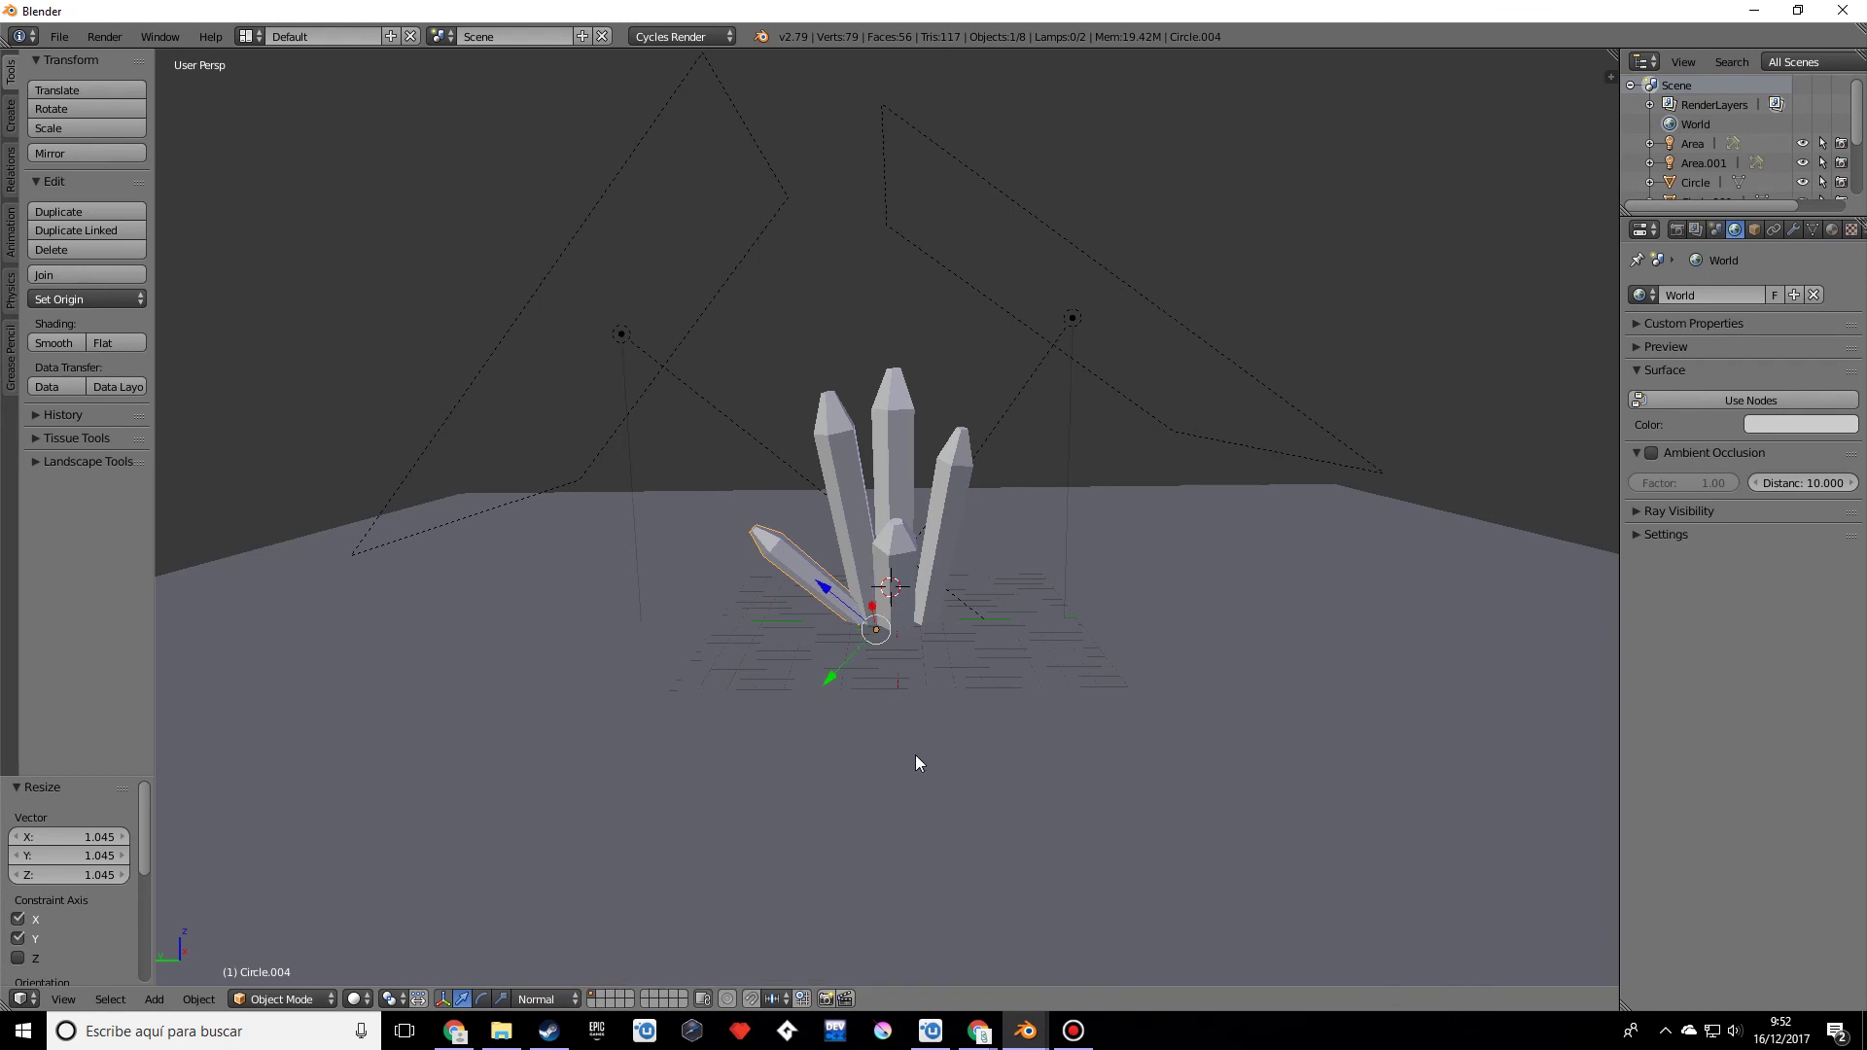
pyautogui.moveTo(914, 755); pyautogui.dragTo(1197, 657, button='middle')
pyautogui.press('s')
pyautogui.hotkey('shift', 'z')
pyautogui.hotkey('shift', 'z')
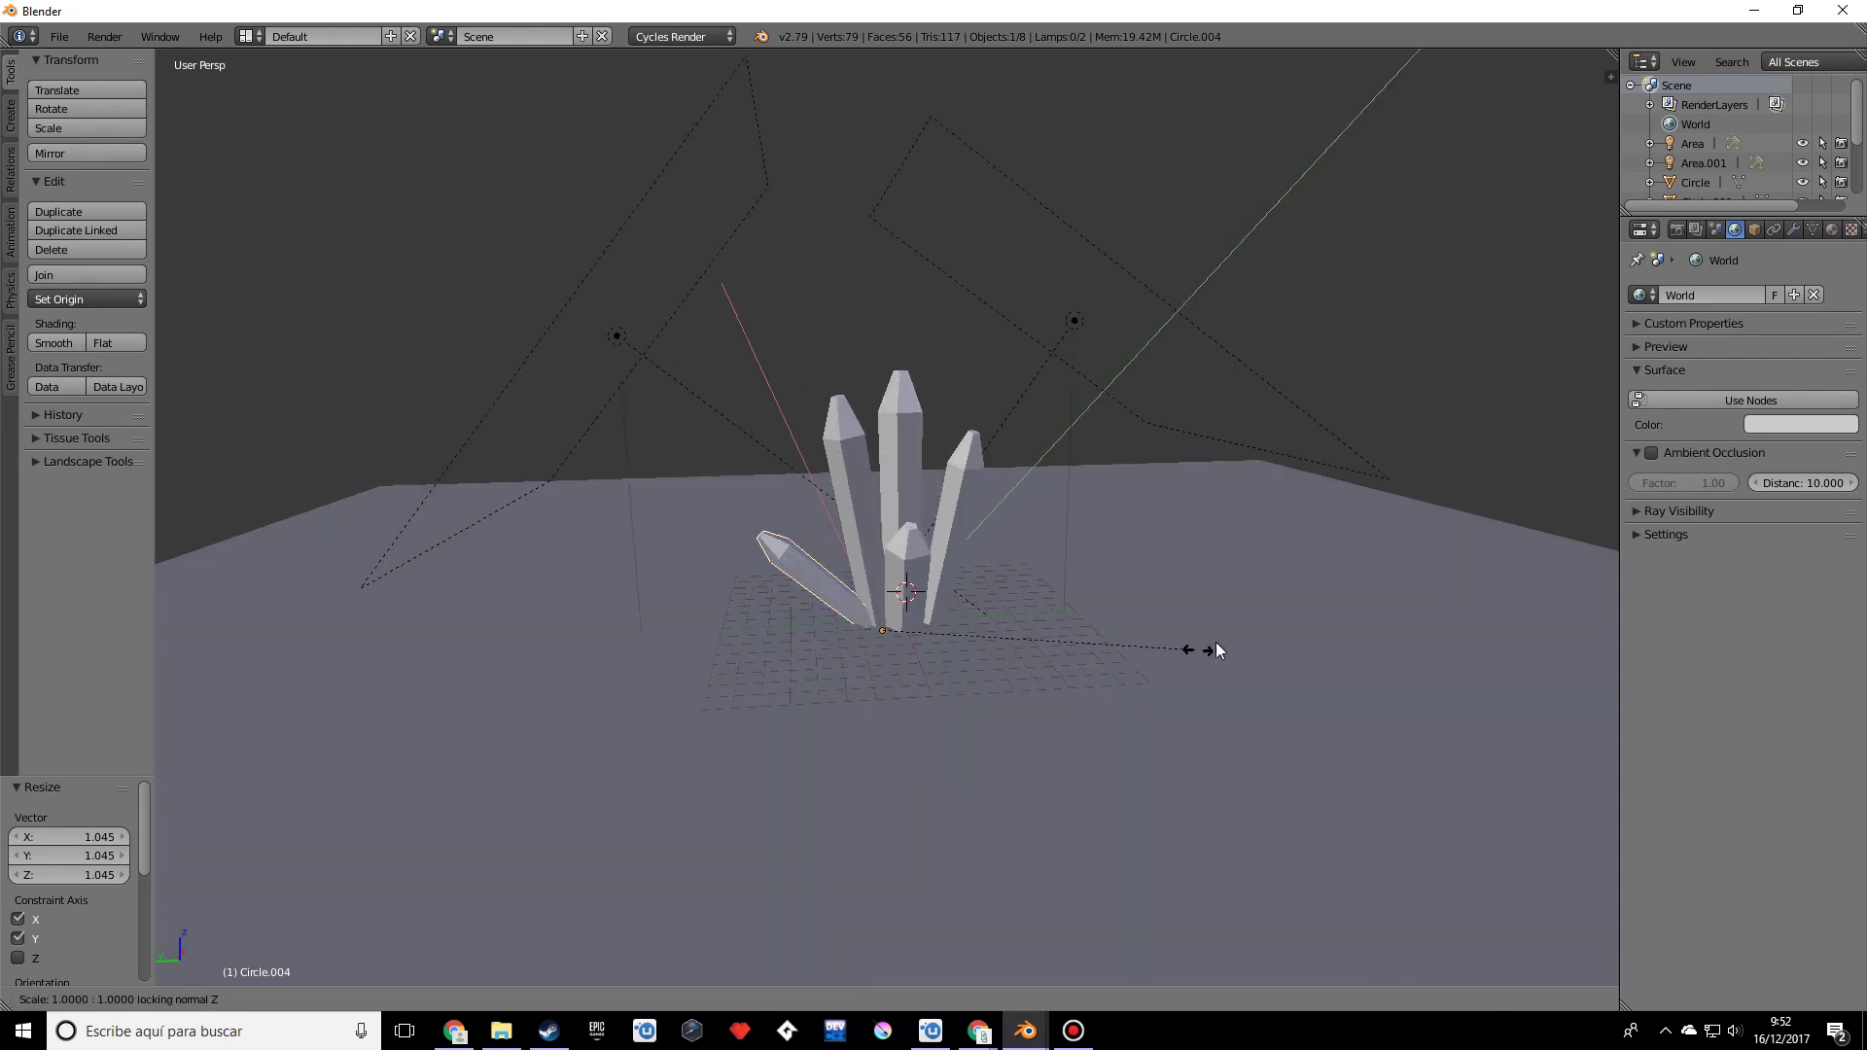
pyautogui.click(1393, 564)
pyautogui.moveTo(1392, 564); pyautogui.dragTo(1239, 604, button='middle')
# Step: Duplicate the tilted crystal, shrink the copy to 0.863 and place it to the left
pyautogui.hotkey('shift', 'd')
pyautogui.rightClick(1421, 585)
pyautogui.press('s')
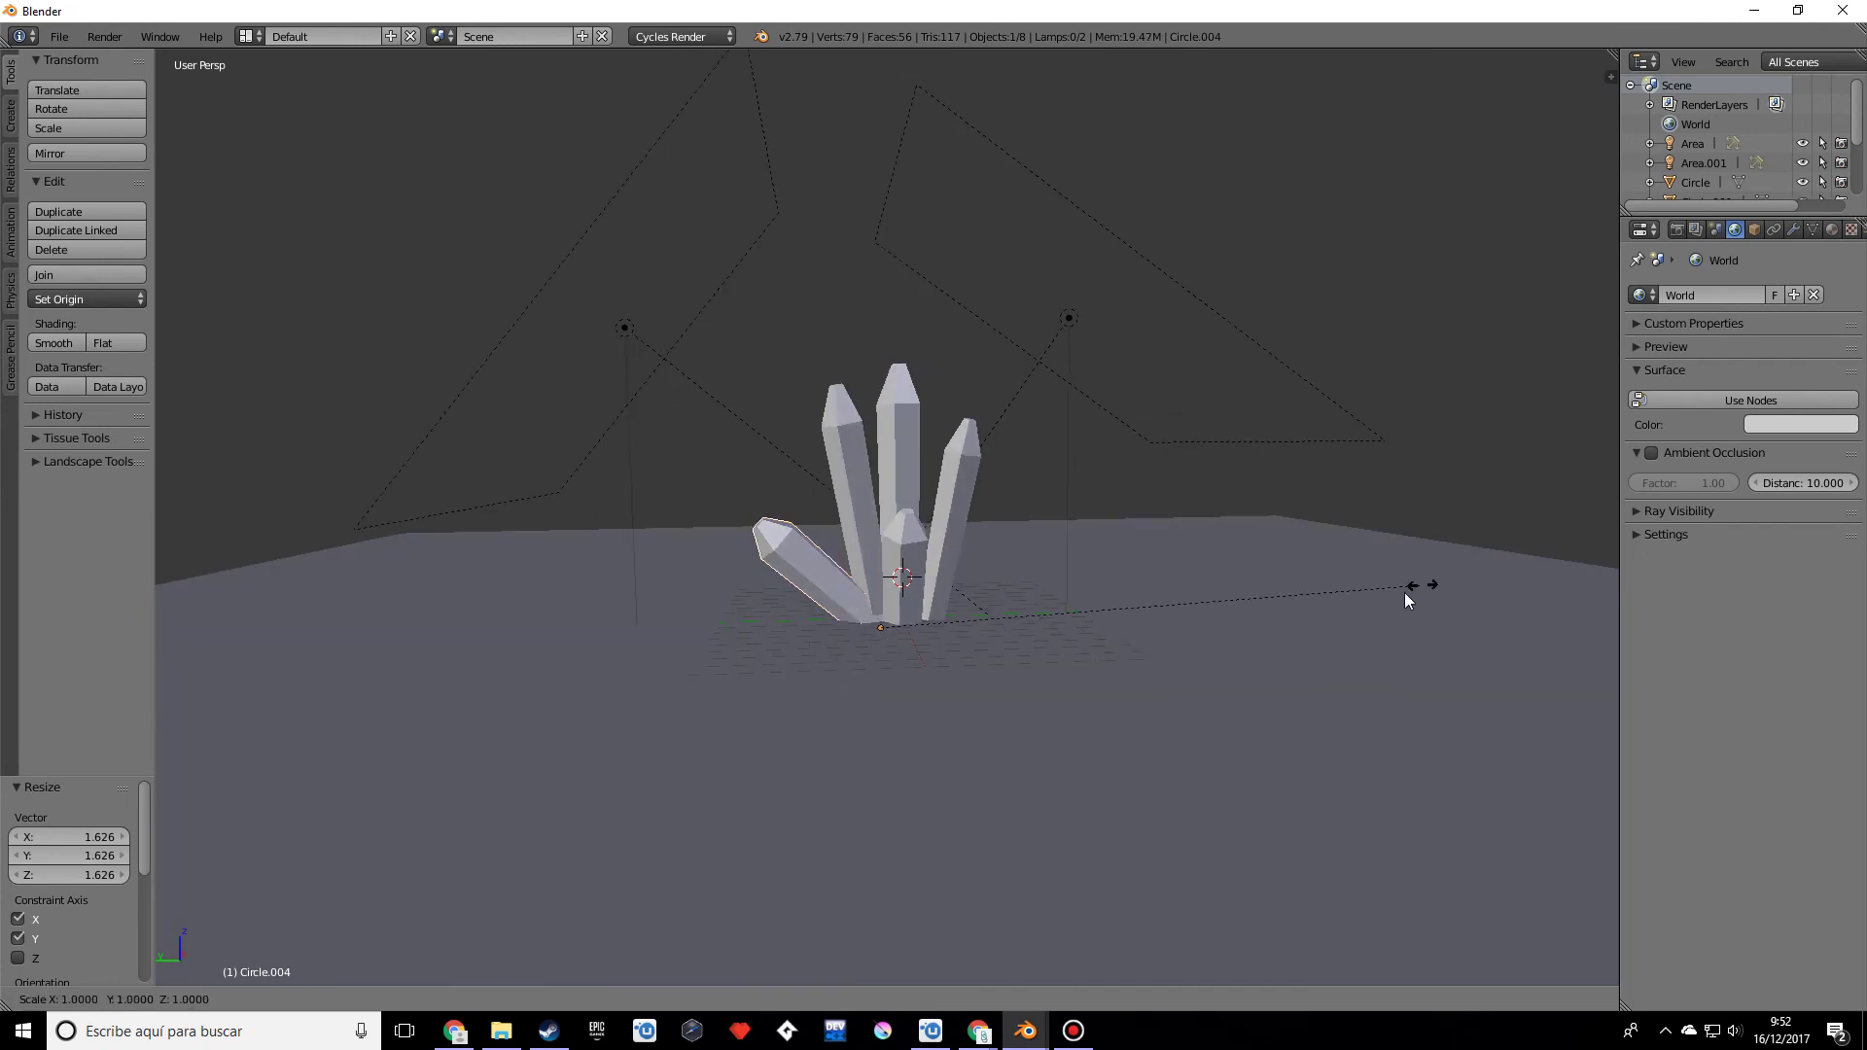
pyautogui.click(1349, 611)
pyautogui.hotkey('shift', 'd')
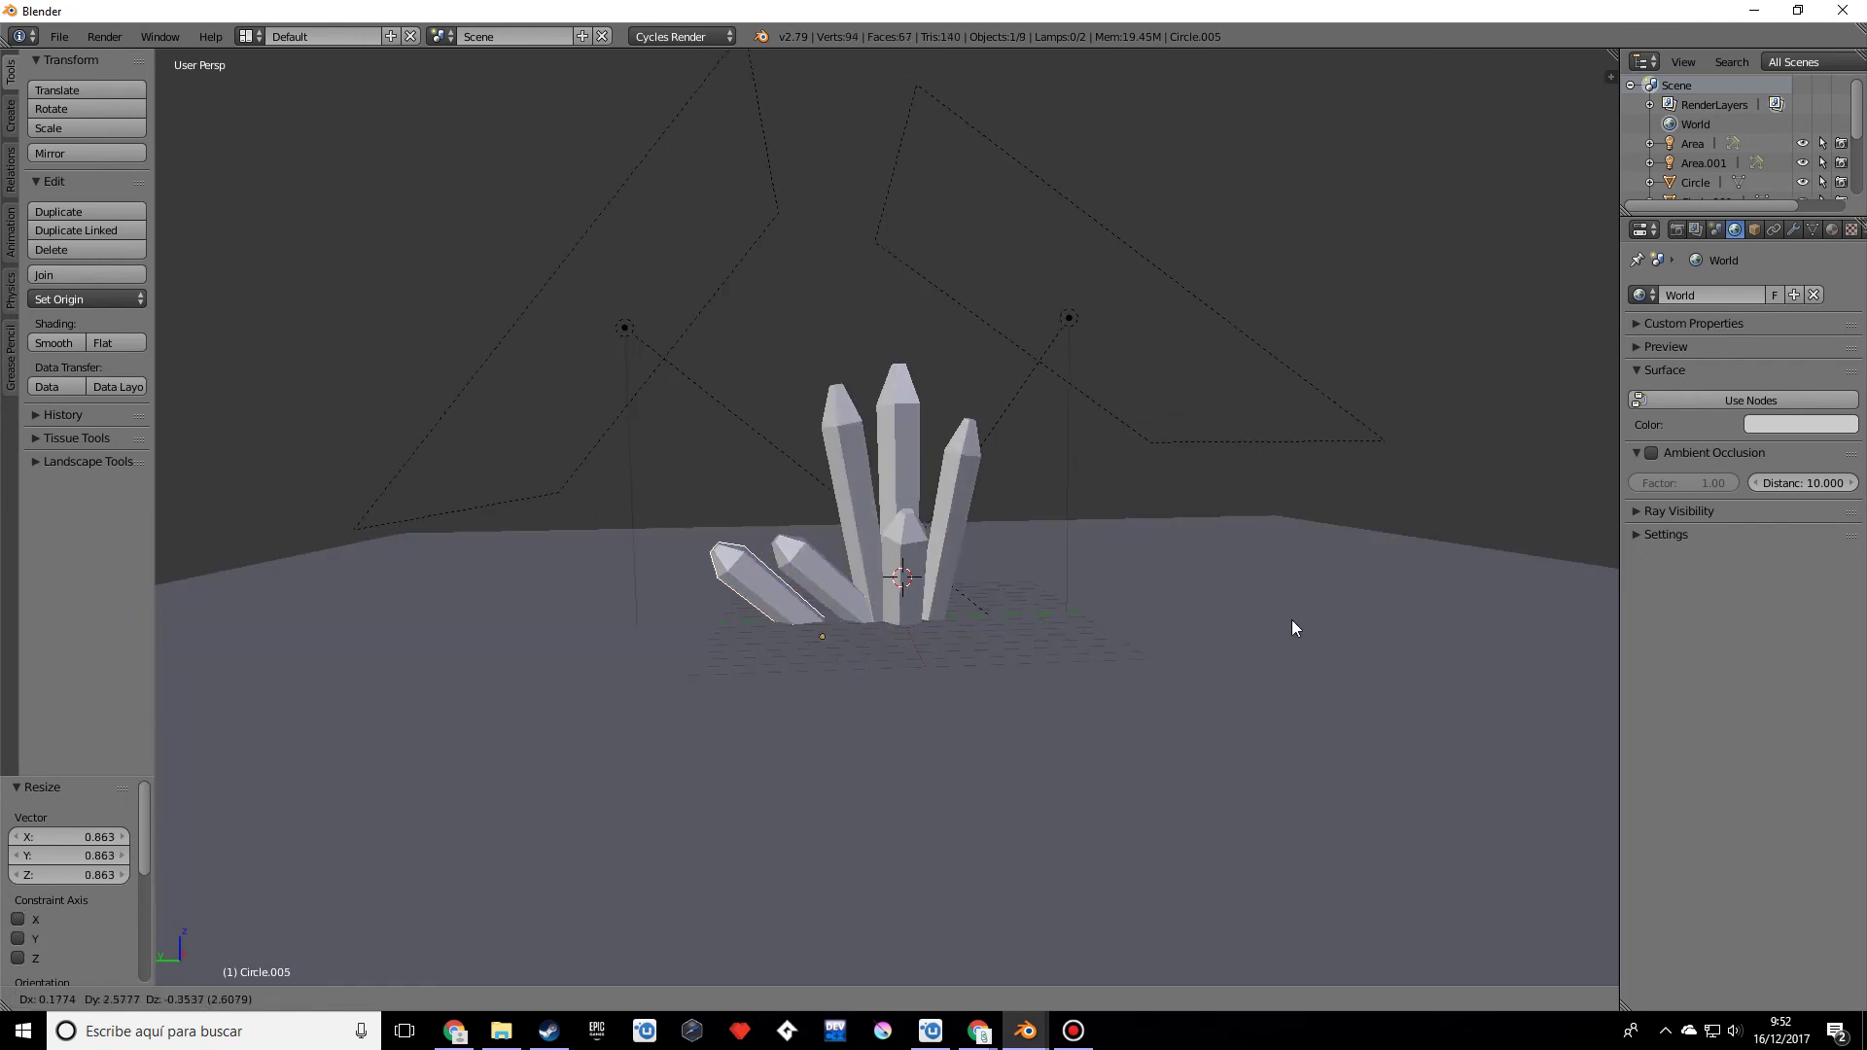
pyautogui.click(1309, 614)
# Step: Tilt Circle.005 on X, shrink it to 0.626, and restore Global transform orientation
pyautogui.press('r')
pyautogui.press('x')
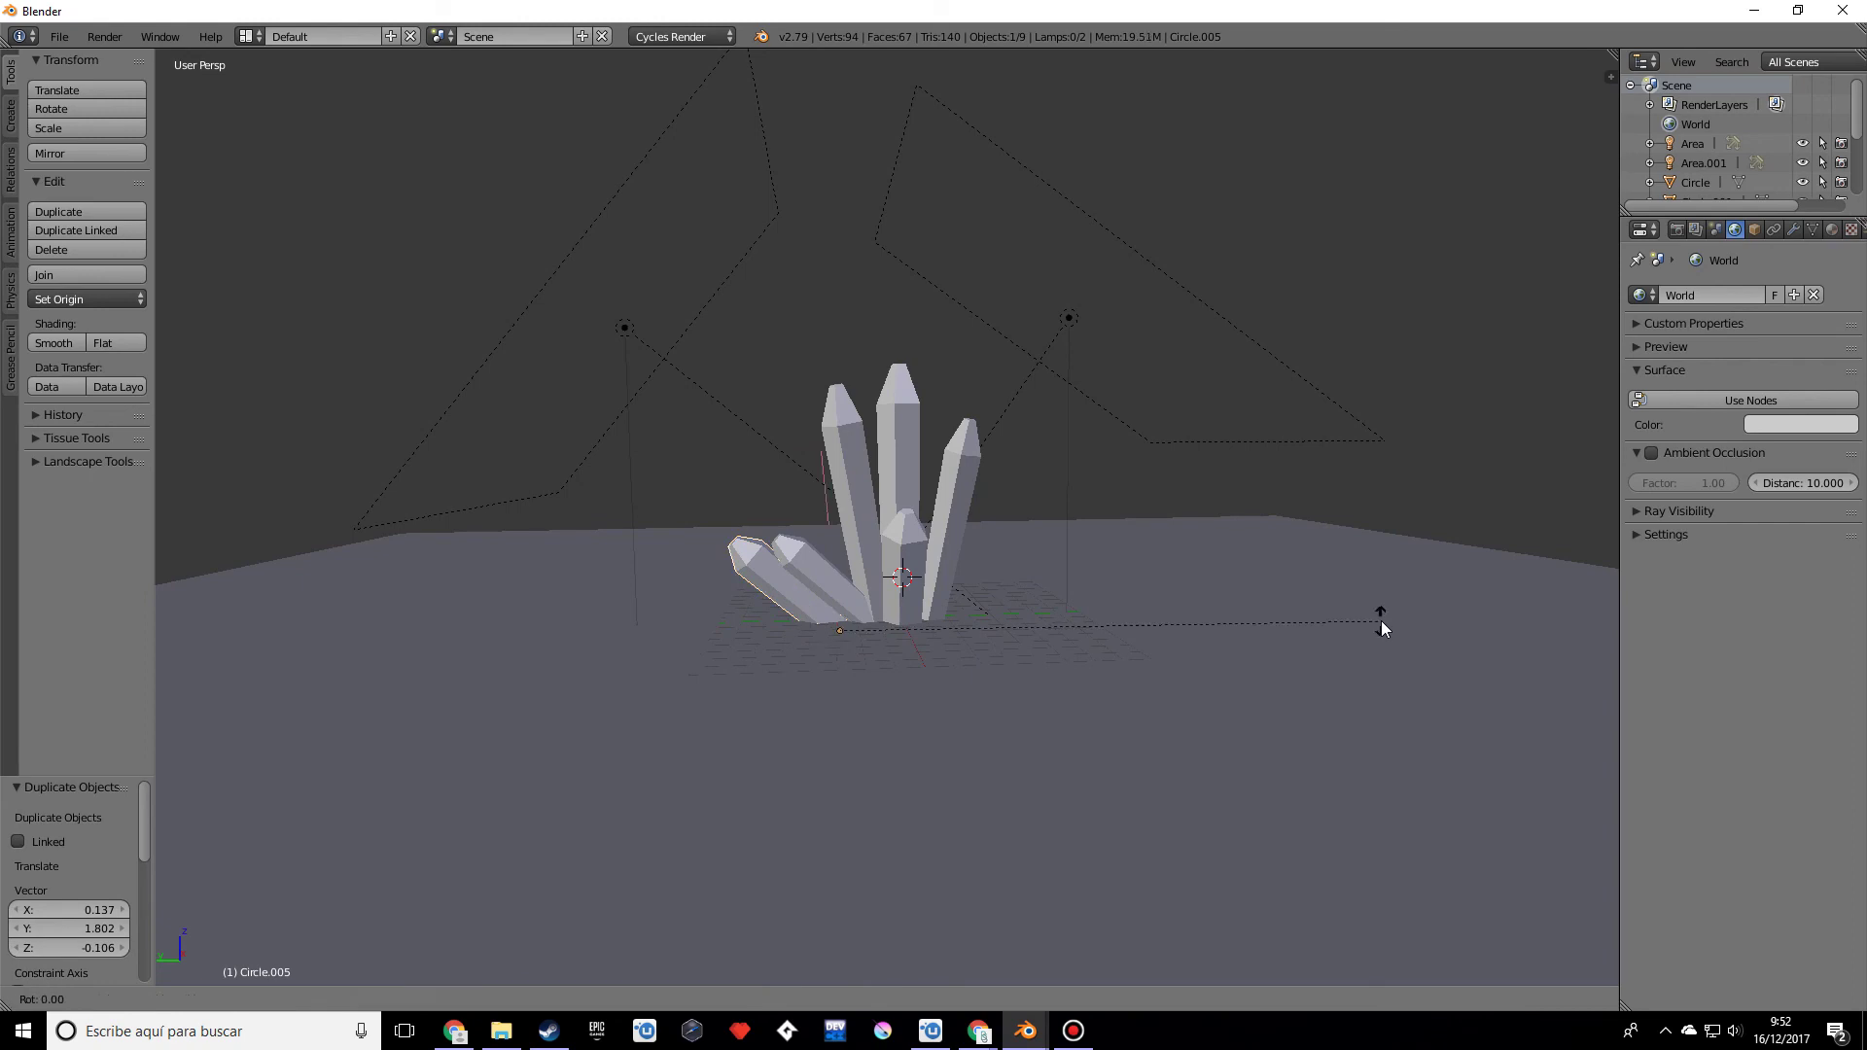
pyautogui.click(1323, 453)
pyautogui.press('r')
pyautogui.press('s')
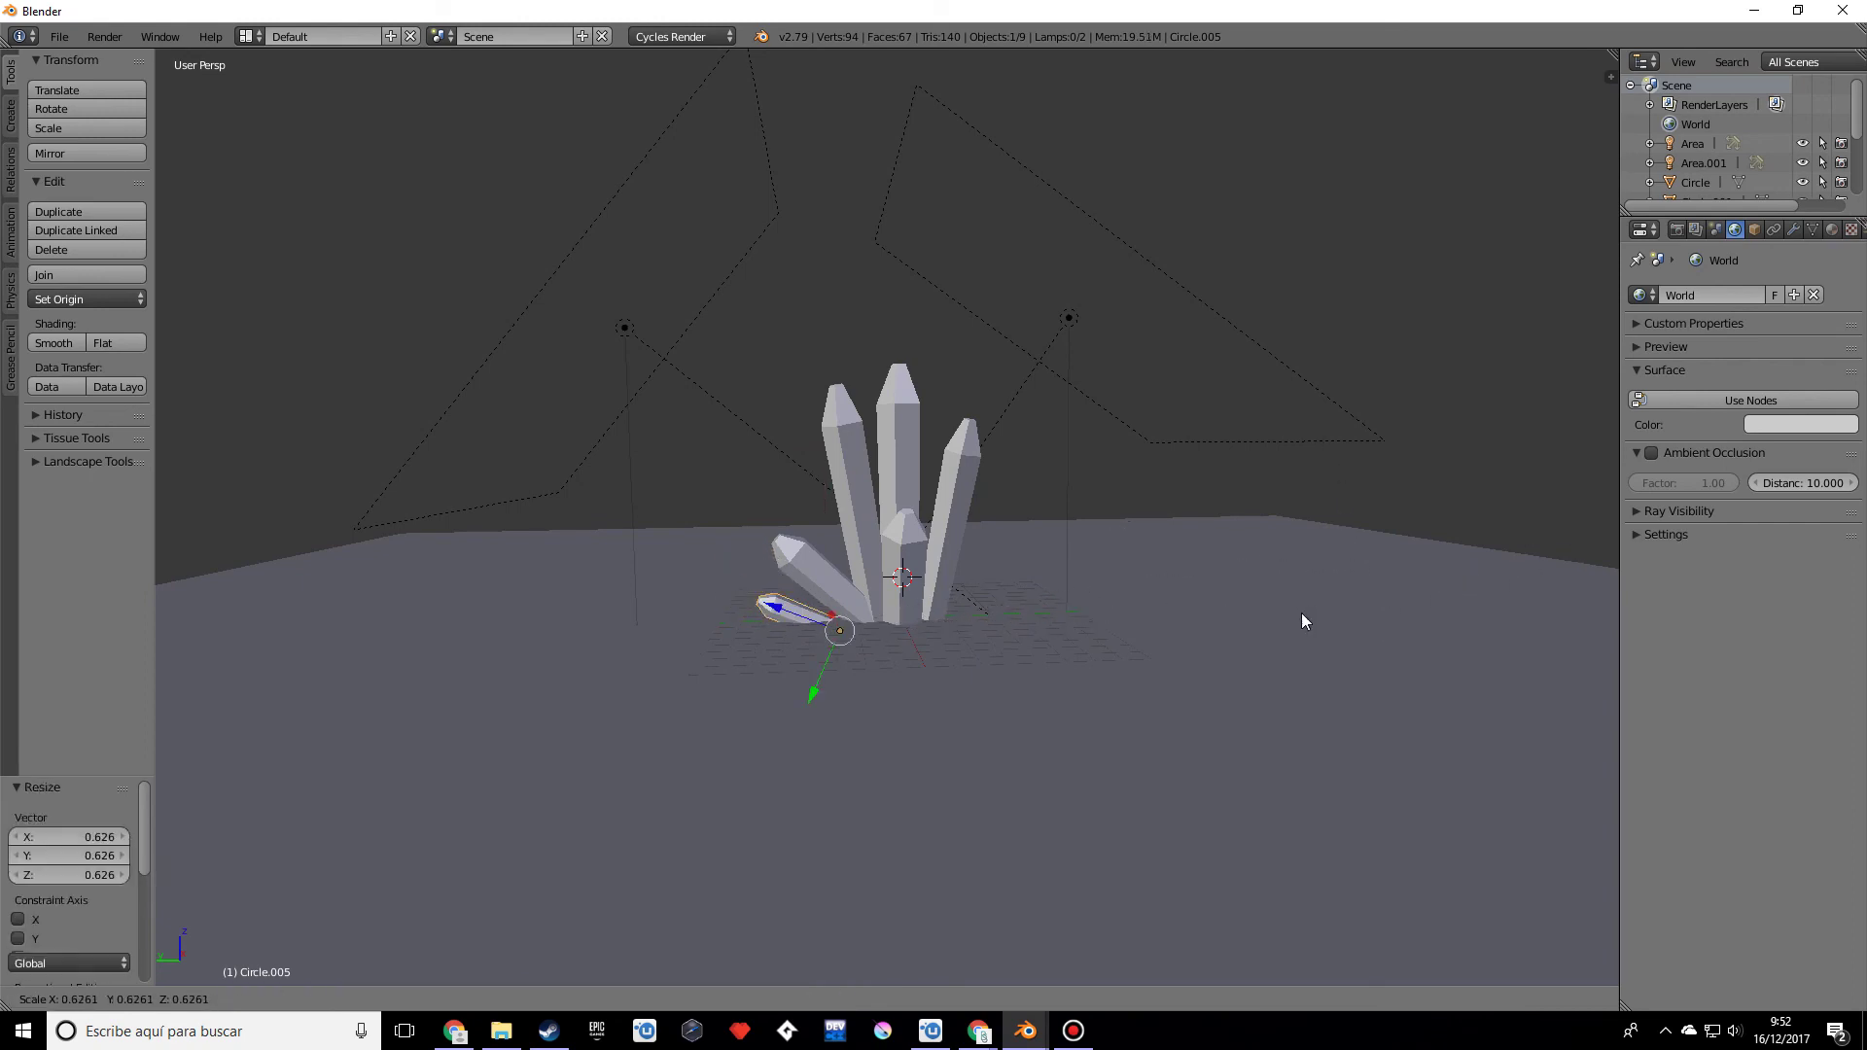
pyautogui.click(1273, 614)
pyautogui.click(549, 999)
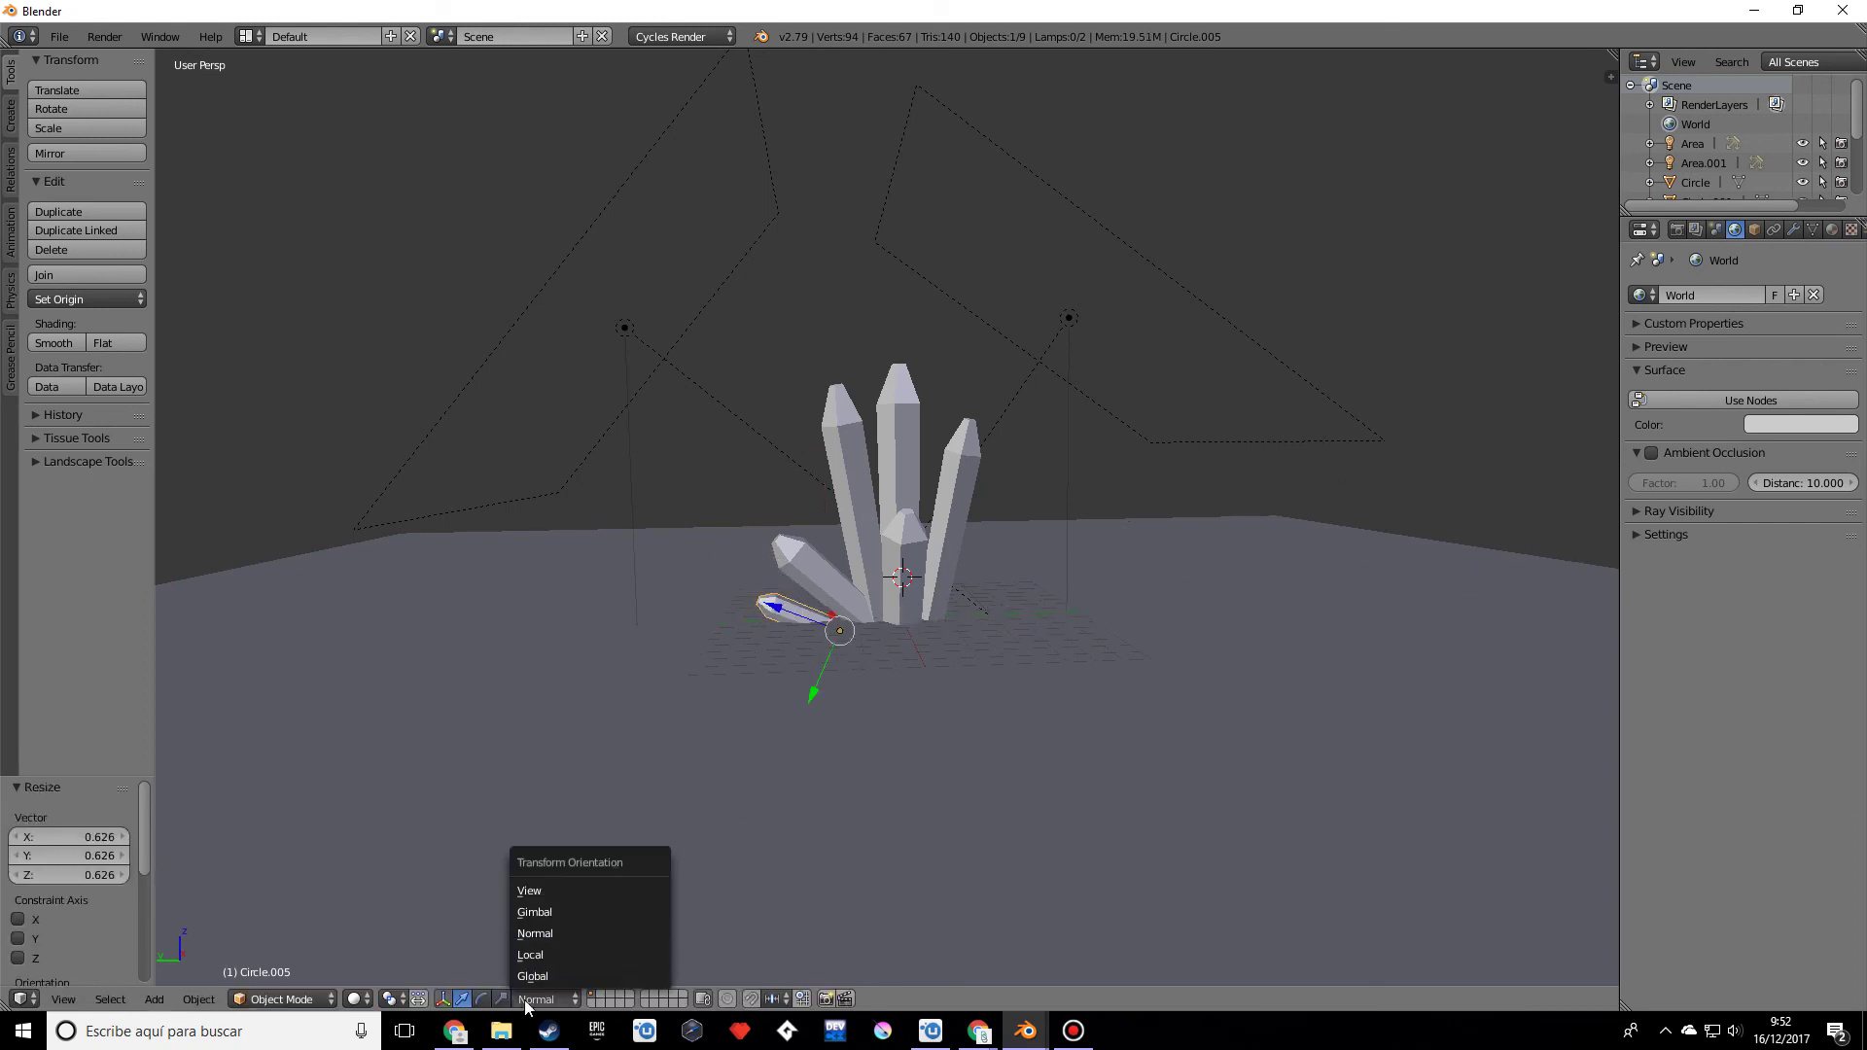
pyautogui.click(569, 975)
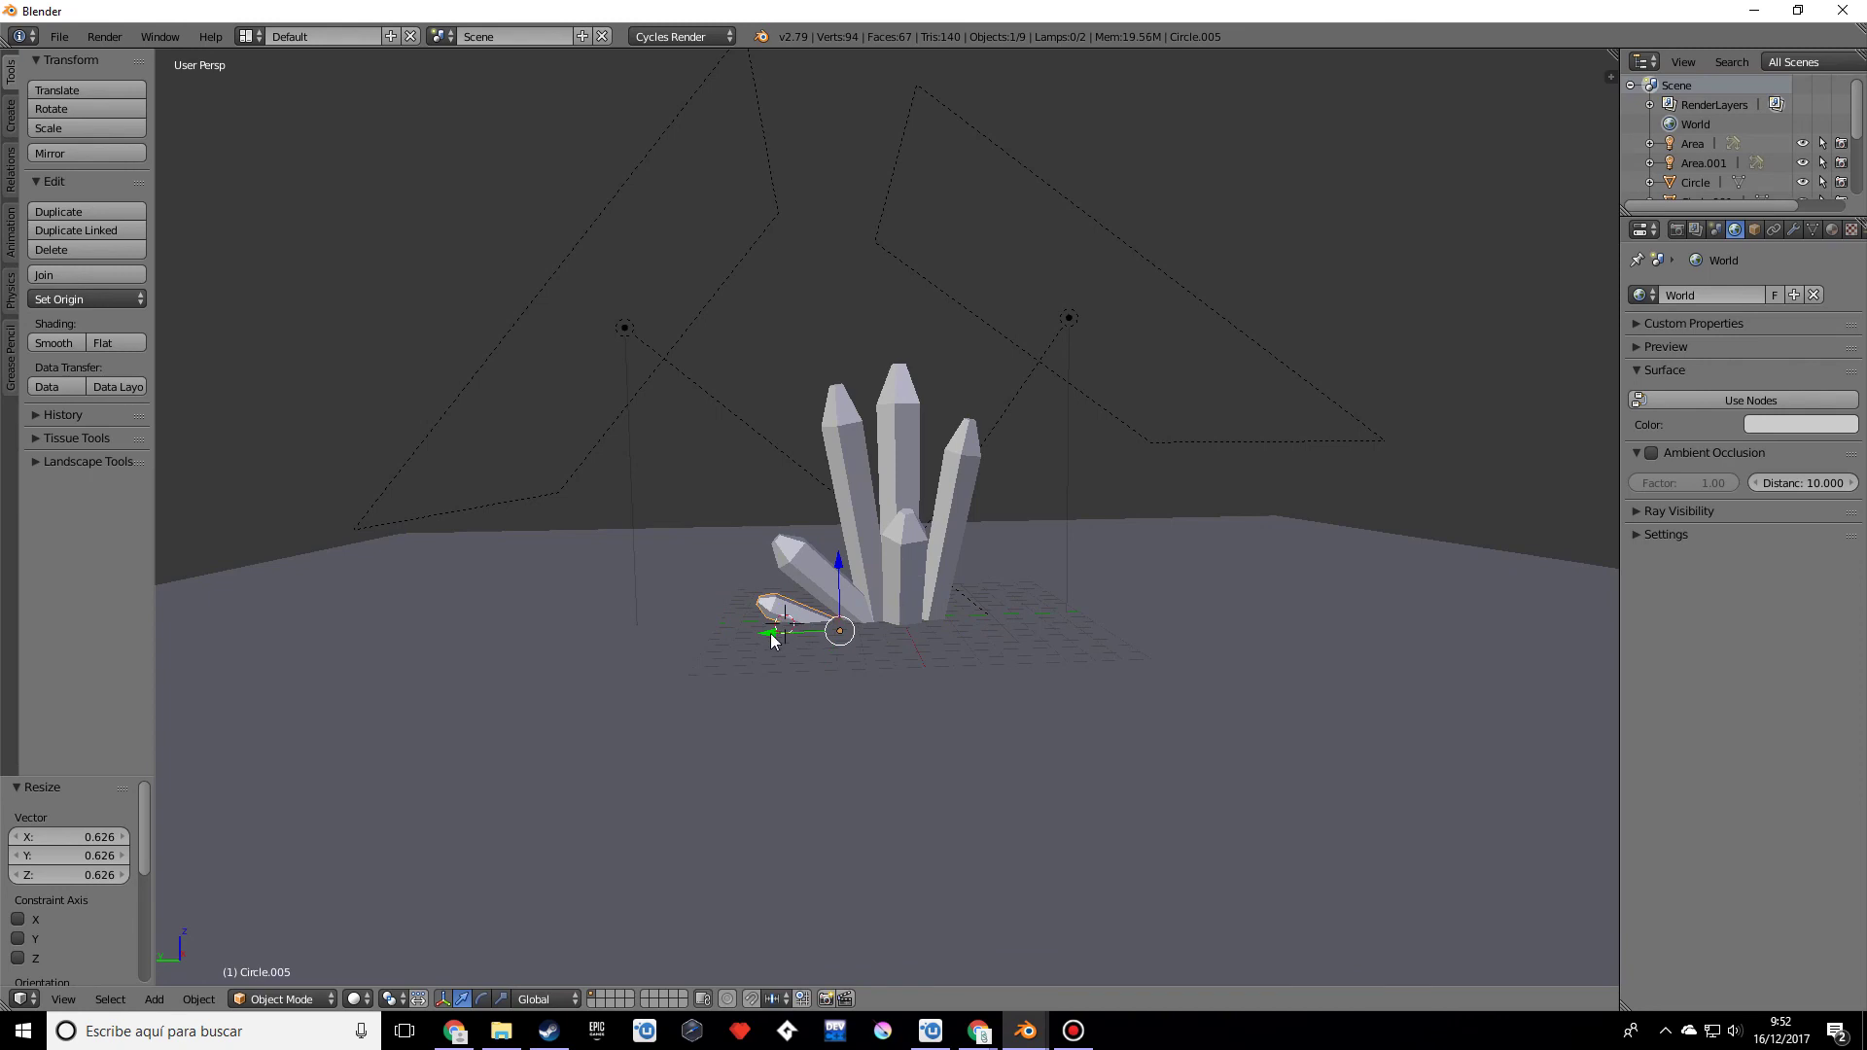
# Step: Move Circle.005 to -1.242 on Y against the cluster's left base, then view the plane from above
pyautogui.moveTo(771, 638); pyautogui.dragTo(807, 642)
pyautogui.moveTo(1076, 638); pyautogui.dragTo(1012, 649, button='middle')
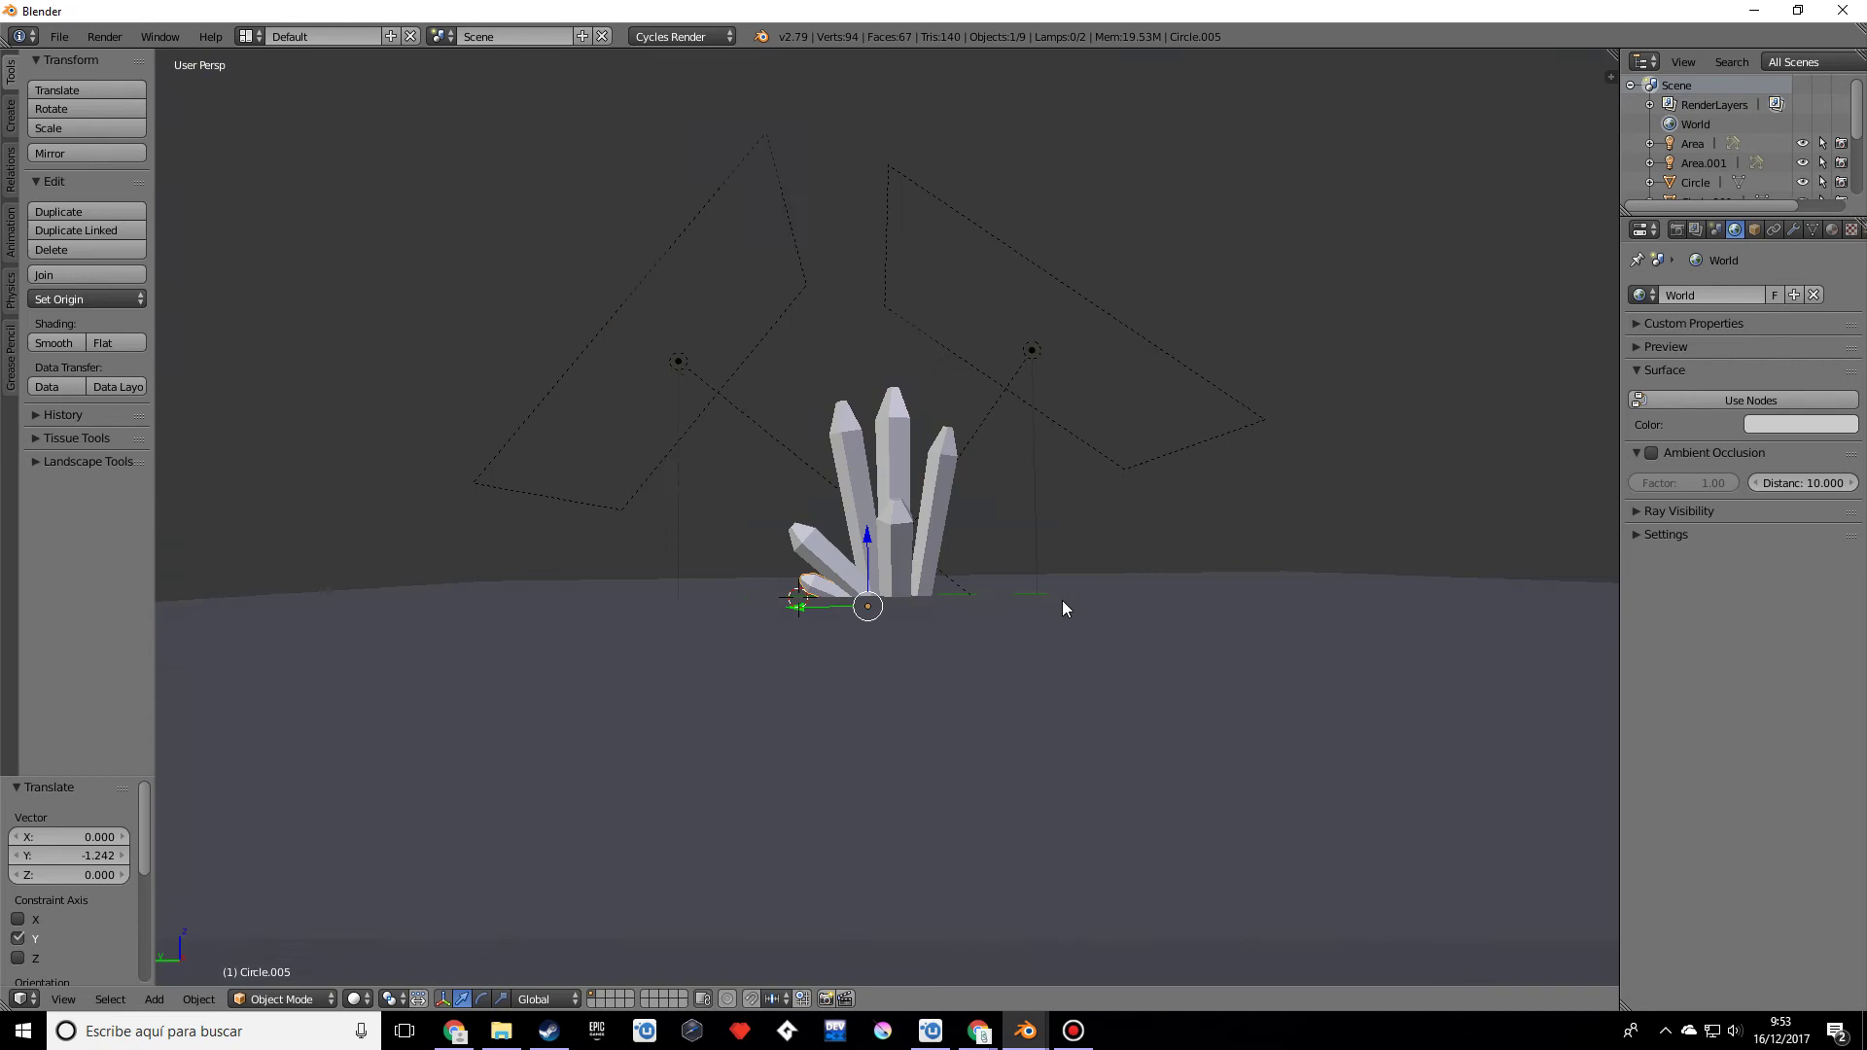
pyautogui.moveTo(1061, 599); pyautogui.dragTo(1128, 658, button='middle')
pyautogui.scroll(-2, 978, 656)
pyautogui.scroll(3, 1129, 658)
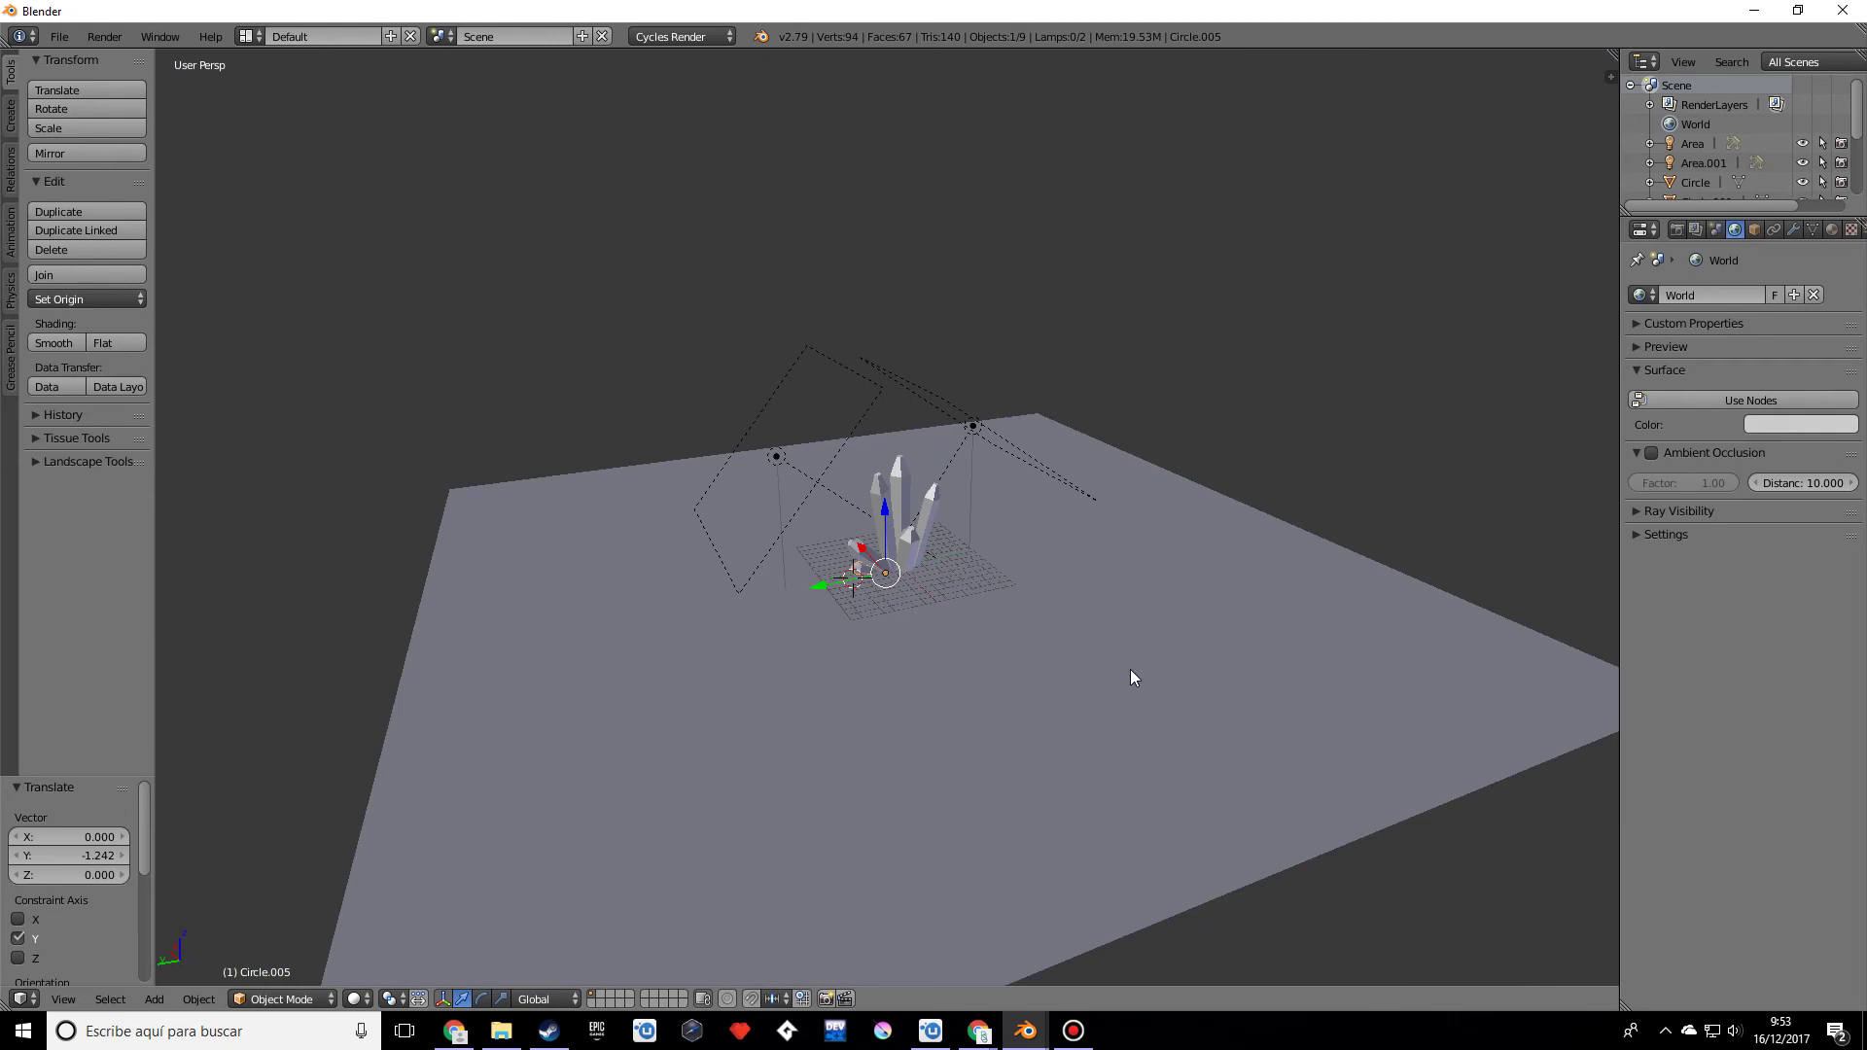